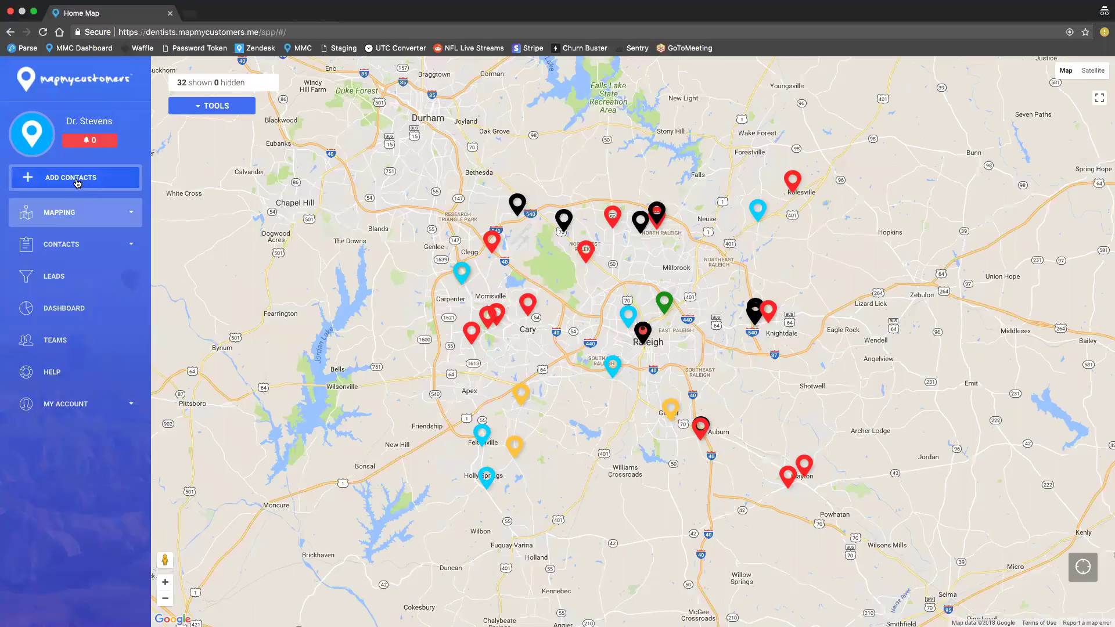
# Open the form for adding an individual customer and close it without saving
pyautogui.click(77, 183)
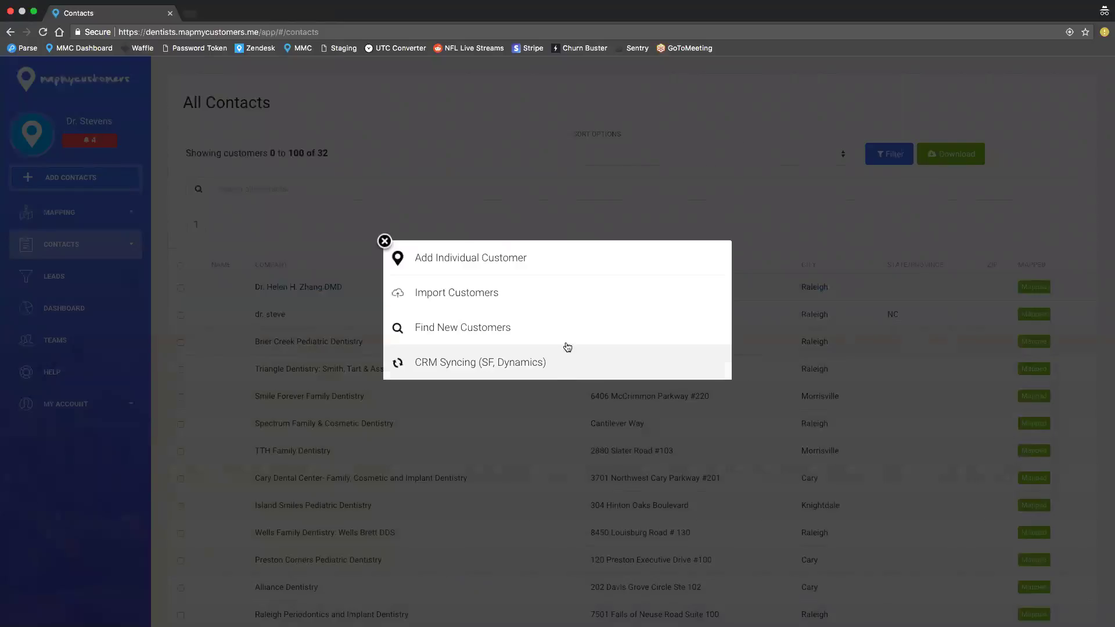
pyautogui.click(569, 267)
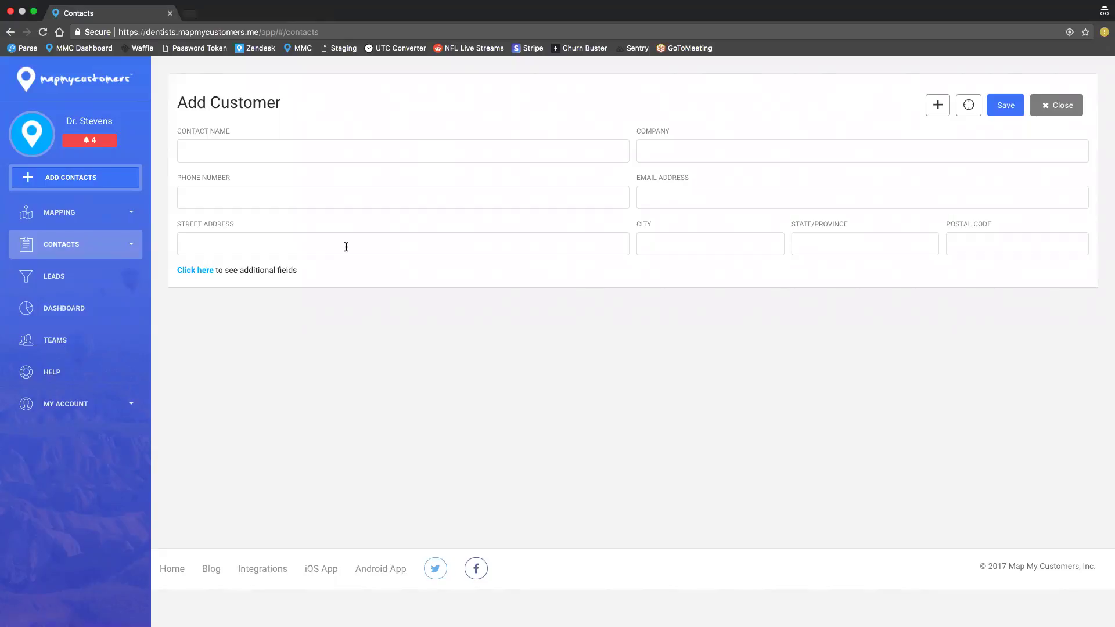
pyautogui.click(1046, 109)
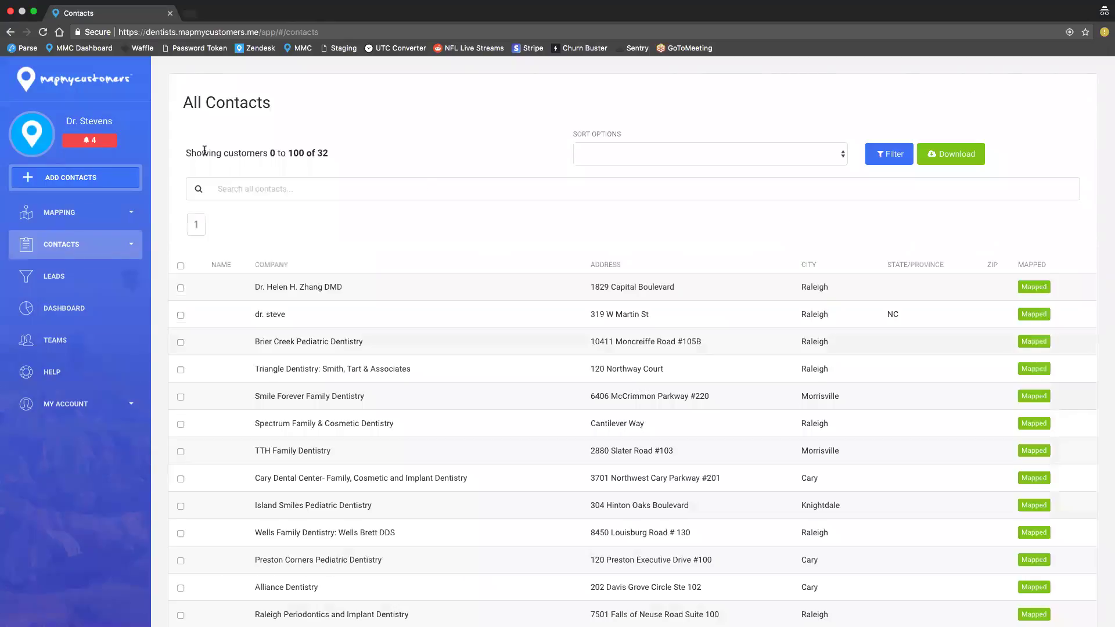
# Choose to import customers and start a new import
pyautogui.click(122, 181)
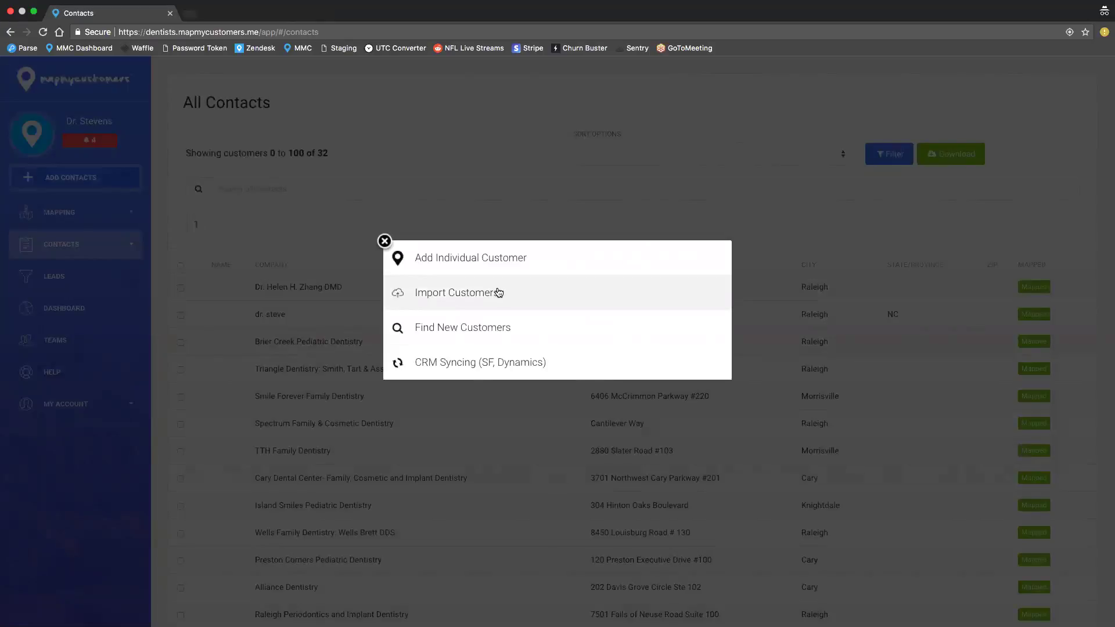
pyautogui.click(522, 301)
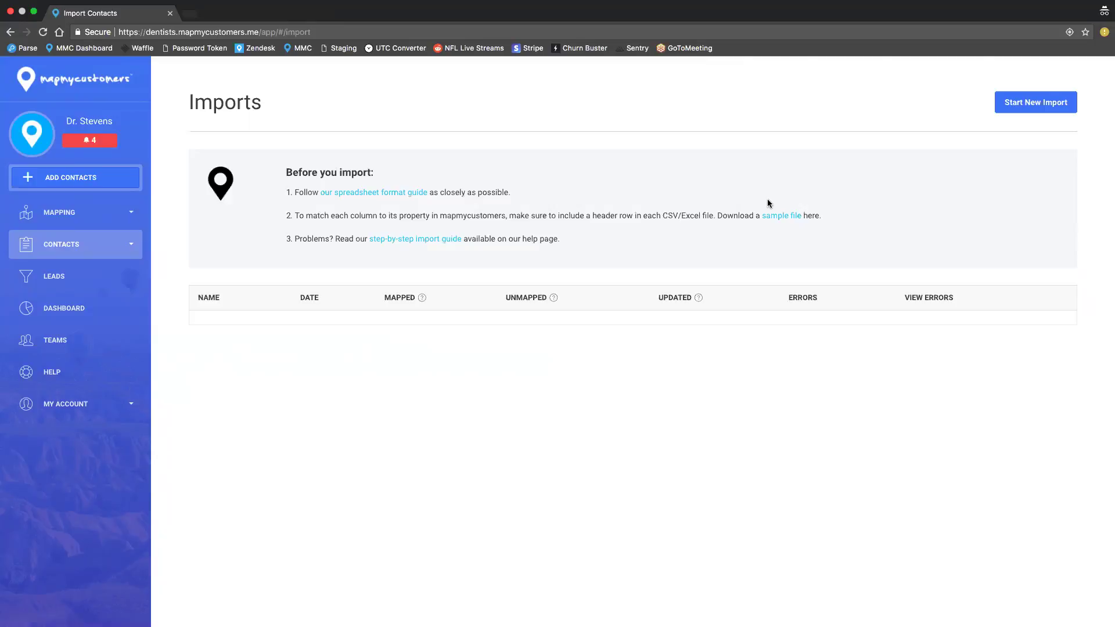
pyautogui.click(1033, 111)
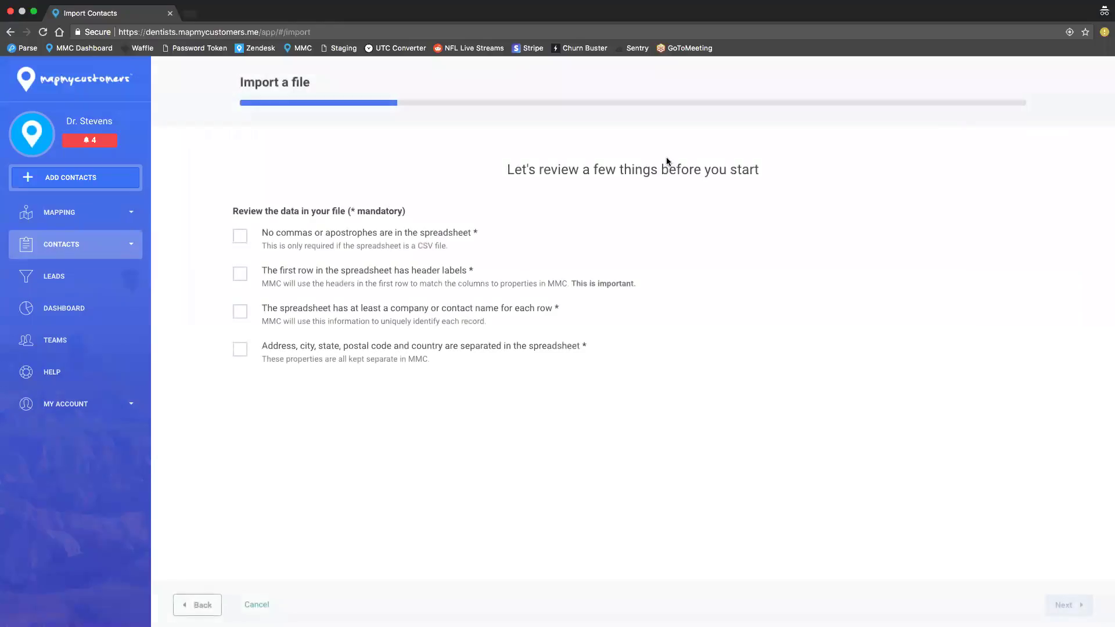
# Confirm all four mandatory statements about the spreadsheet's data and continue to the file upload
pyautogui.click(239, 237)
pyautogui.click(240, 275)
pyautogui.click(240, 312)
pyautogui.click(240, 350)
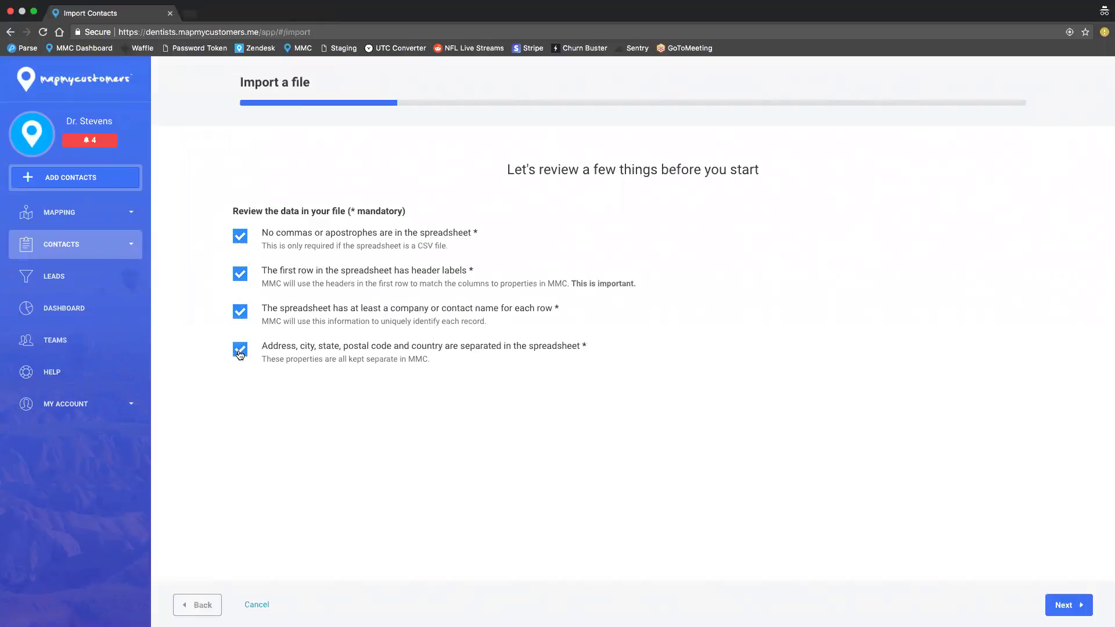
pyautogui.click(240, 353)
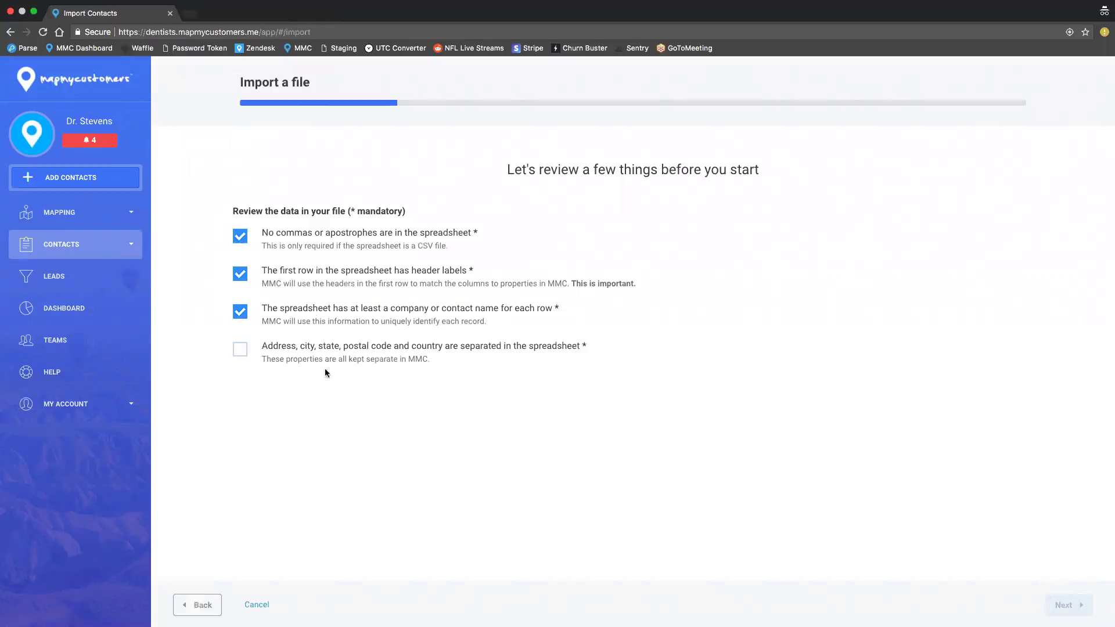
pyautogui.click(240, 351)
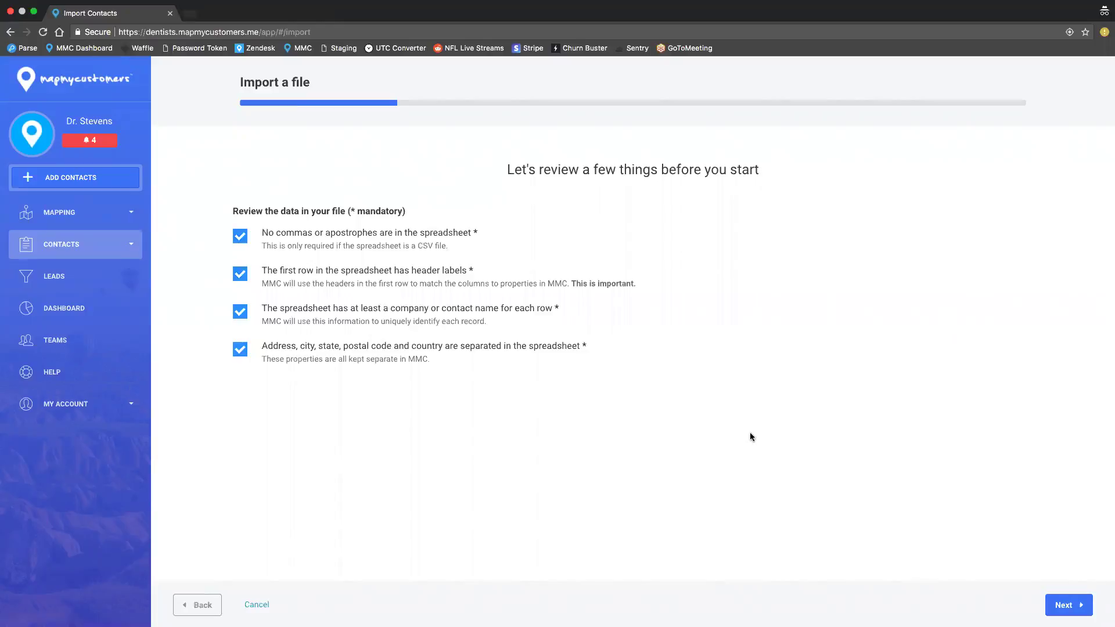
pyautogui.click(1063, 601)
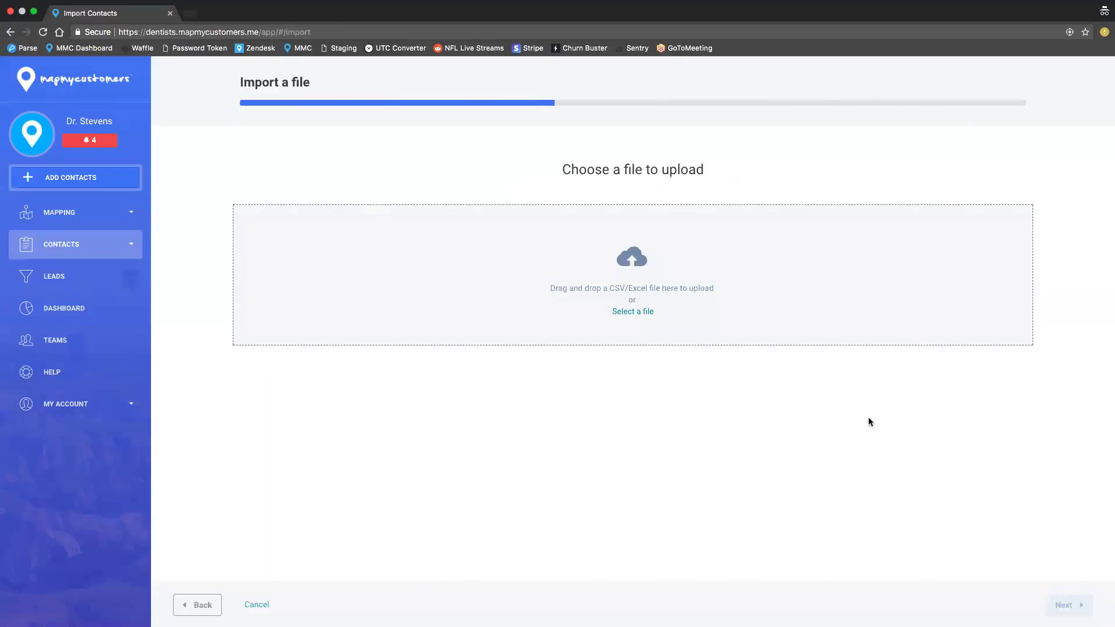
# Upload the CSV file modified today at 8:20 AM from the Downloads folder
pyautogui.click(680, 307)
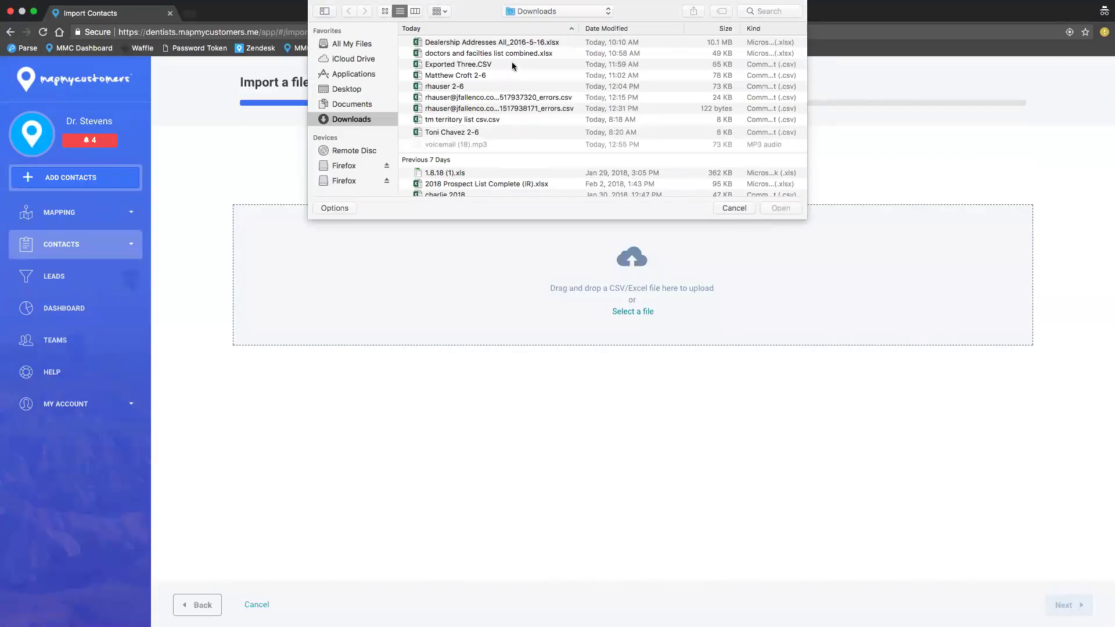
pyautogui.click(510, 132)
pyautogui.doubleClick(509, 133)
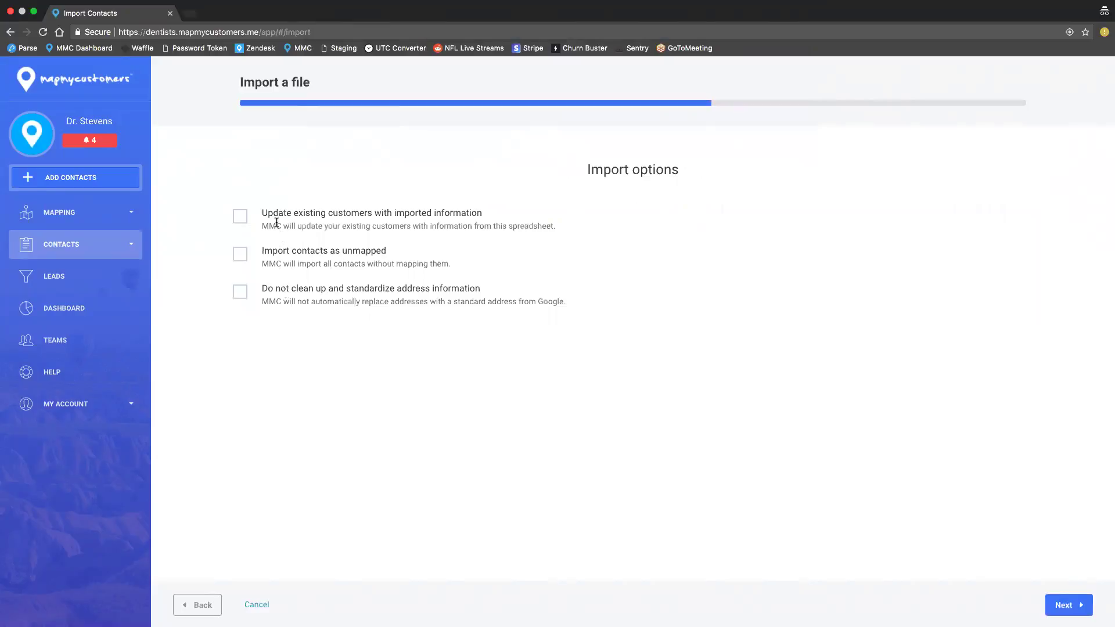
# Try the options for updating existing customers and skipping address clean-up, leave both off, and continue to the column mapping
pyautogui.click(242, 222)
pyautogui.click(243, 223)
pyautogui.click(240, 292)
pyautogui.click(238, 294)
pyautogui.click(1066, 605)
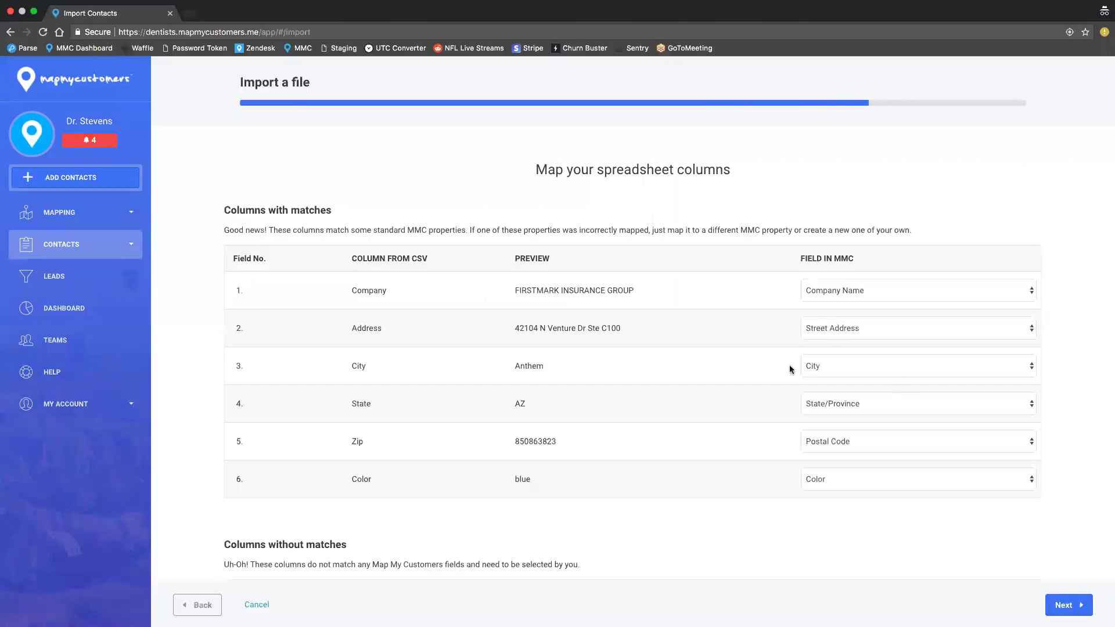
# Examine how the spreadsheet columns map to contact fields, including the preview value of the Color column
pyautogui.scroll(-1, 757, 446)
pyautogui.scroll(-2, 757, 446)
pyautogui.scroll(3, 757, 446)
pyautogui.moveTo(531, 479); pyautogui.dragTo(519, 478)
pyautogui.click(519, 478)
pyautogui.moveTo(535, 483); pyautogui.dragTo(514, 478)
pyautogui.click(517, 479)
# Leave the import, open CRM syncing and review the available CRM integrations
pyautogui.click(107, 184)
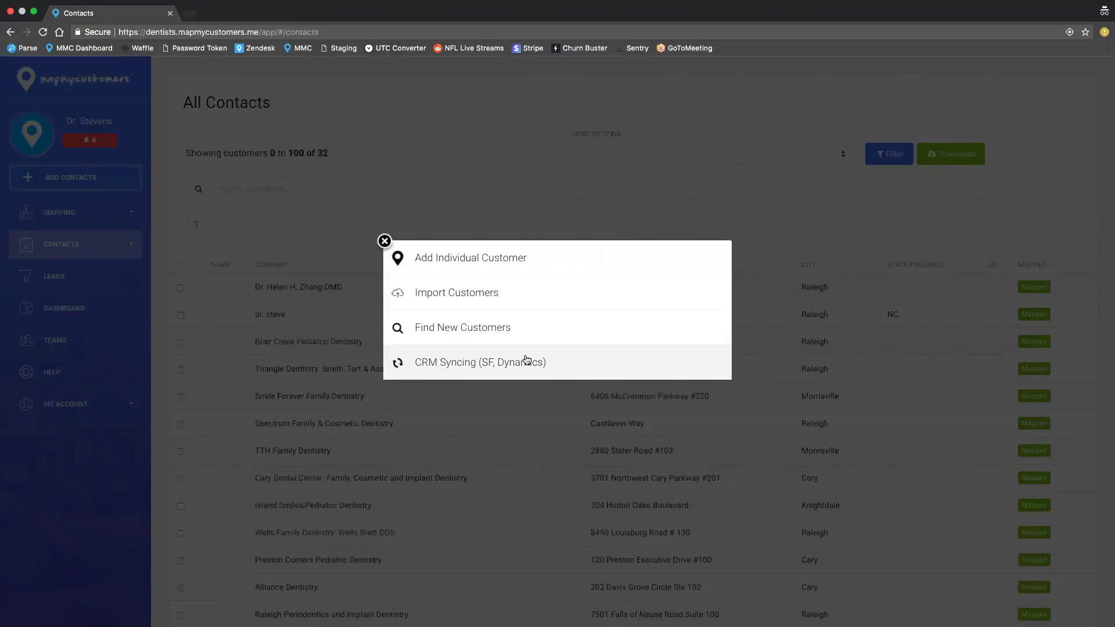
pyautogui.click(526, 361)
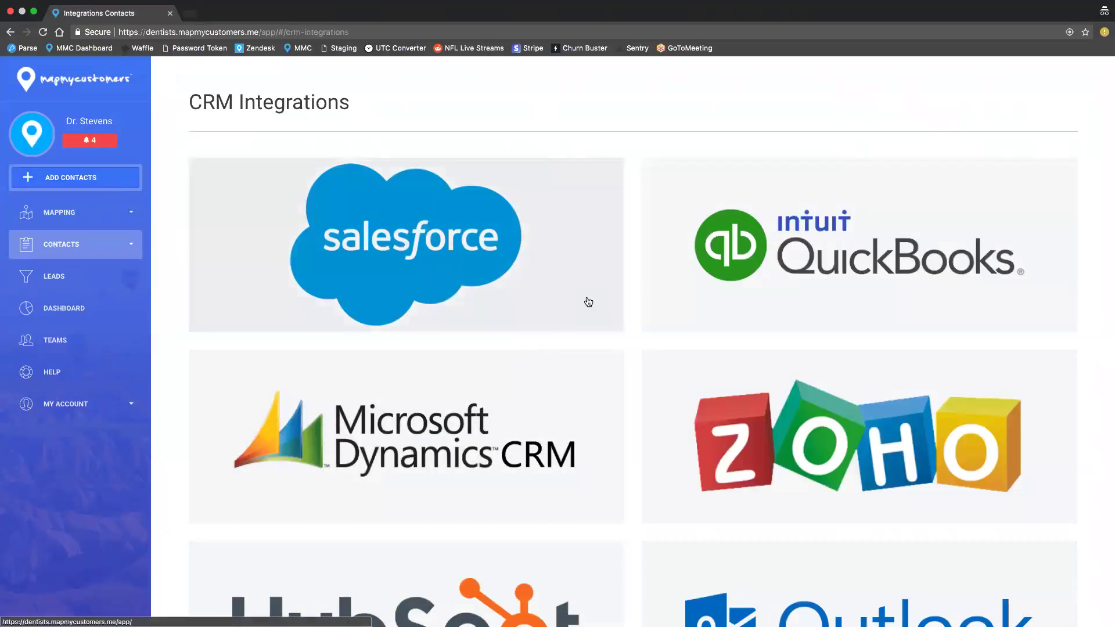
pyautogui.scroll(-2, 588, 301)
pyautogui.scroll(-4, 588, 302)
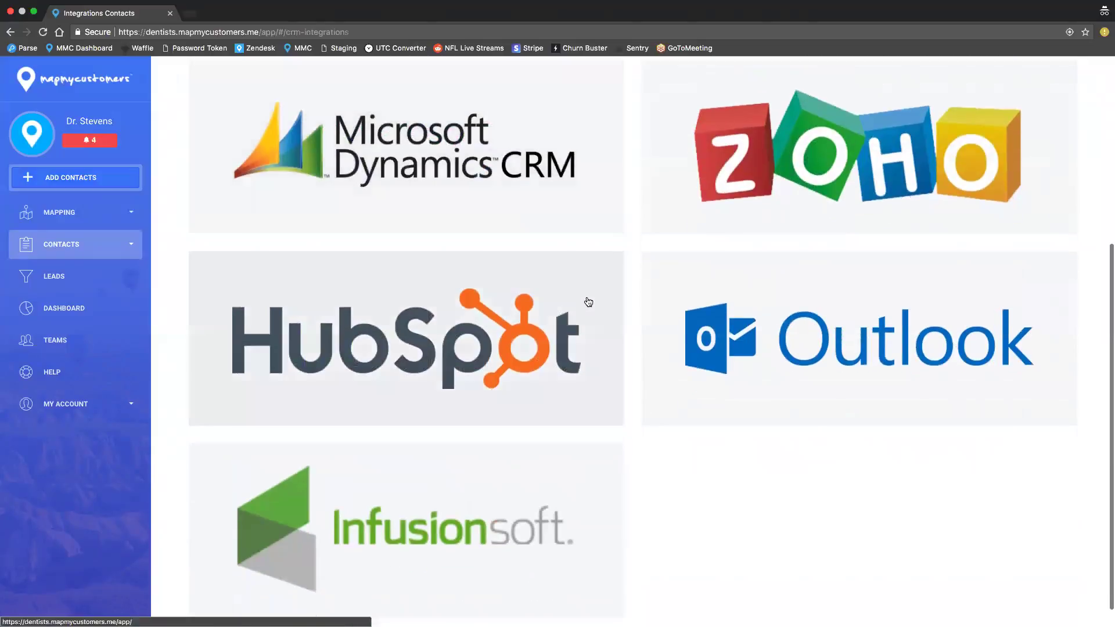
pyautogui.scroll(2, 588, 301)
pyautogui.scroll(2, 588, 301)
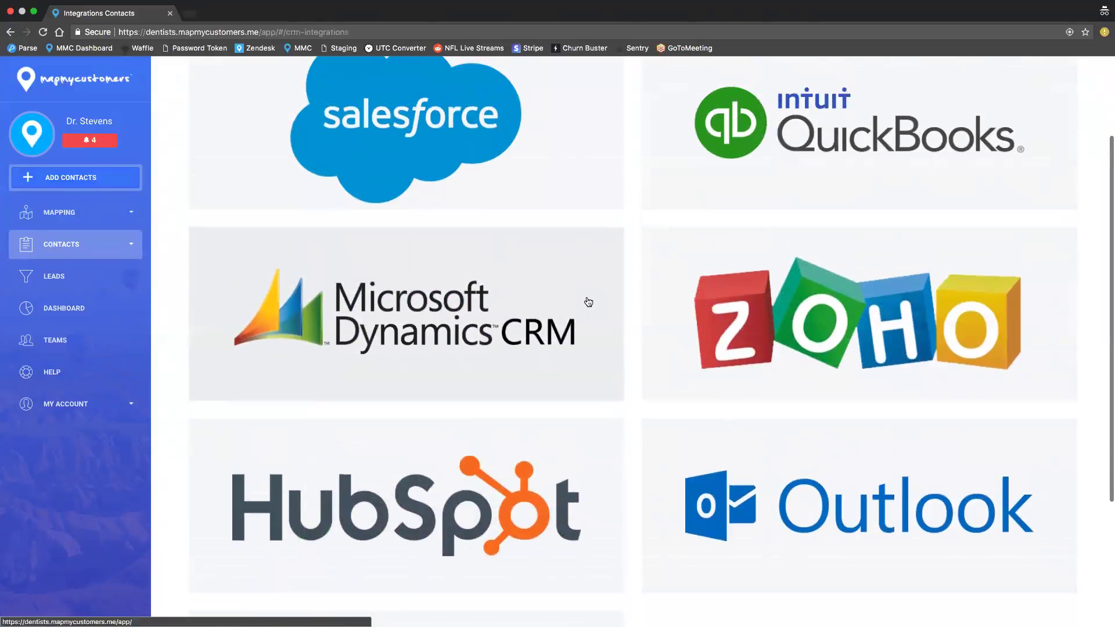
pyautogui.scroll(2, 588, 301)
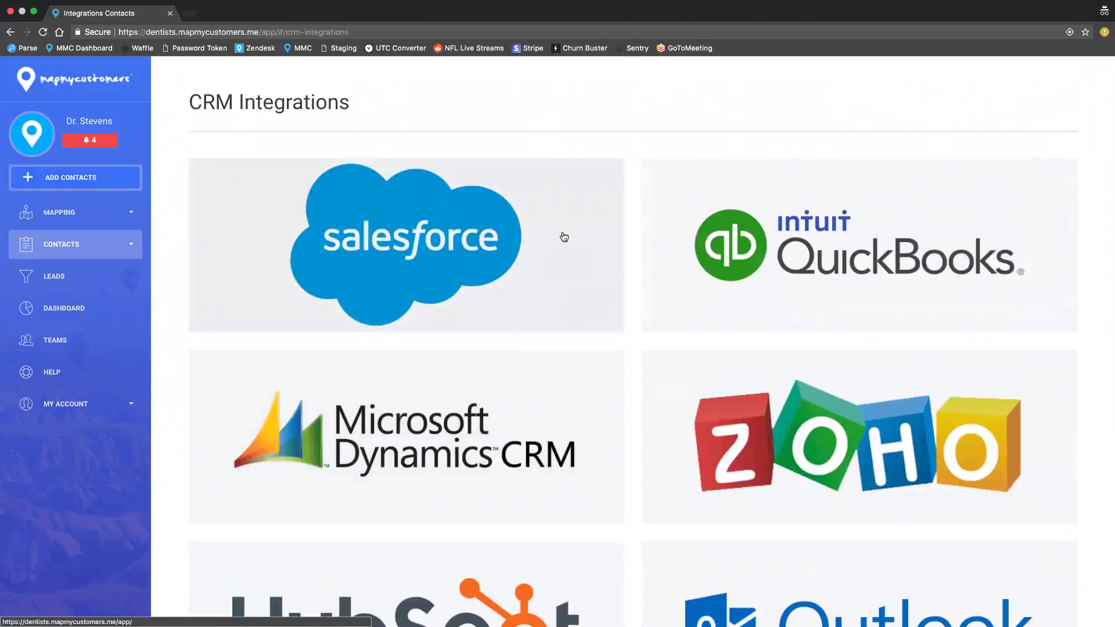
pyautogui.scroll(-2, 640, 396)
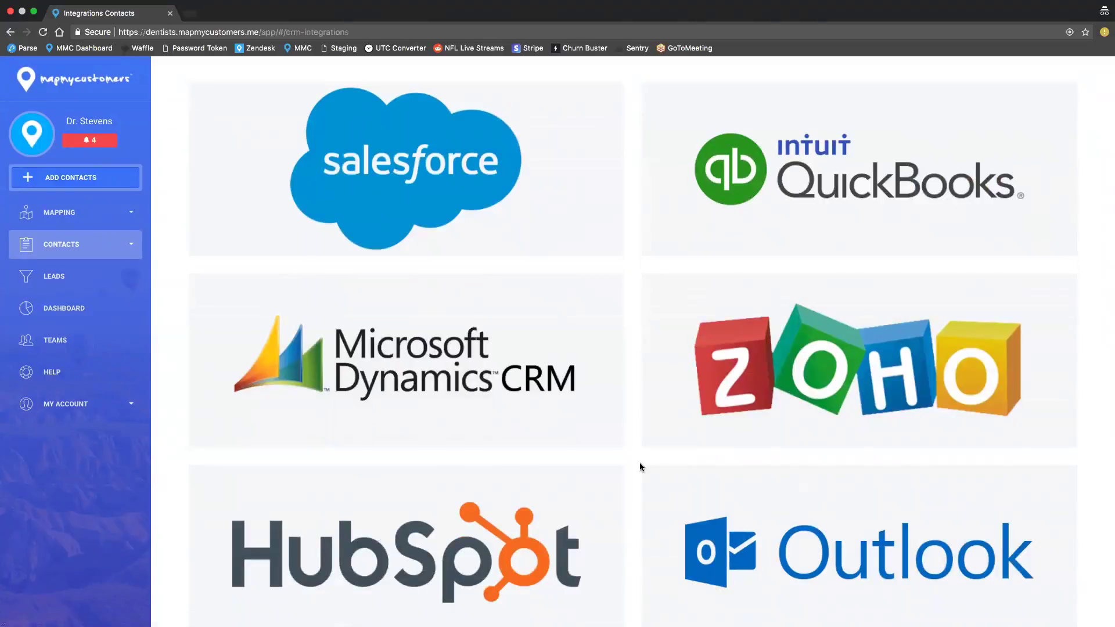
pyautogui.scroll(2, 639, 463)
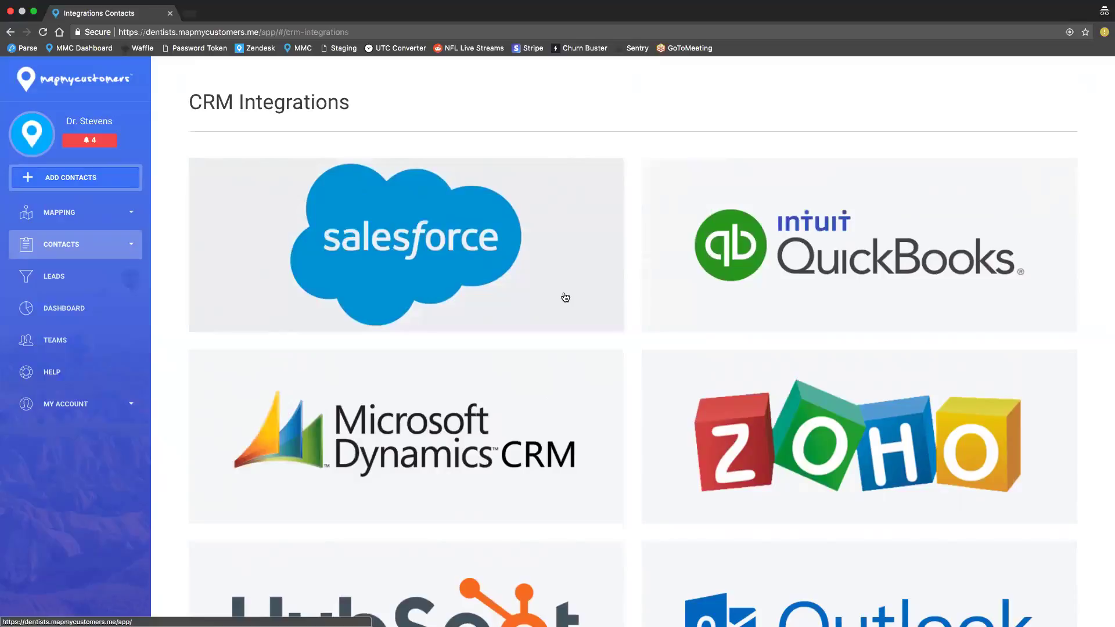
# Open the search for new customers and move the search area's pin from Raleigh to Bailey
pyautogui.click(96, 184)
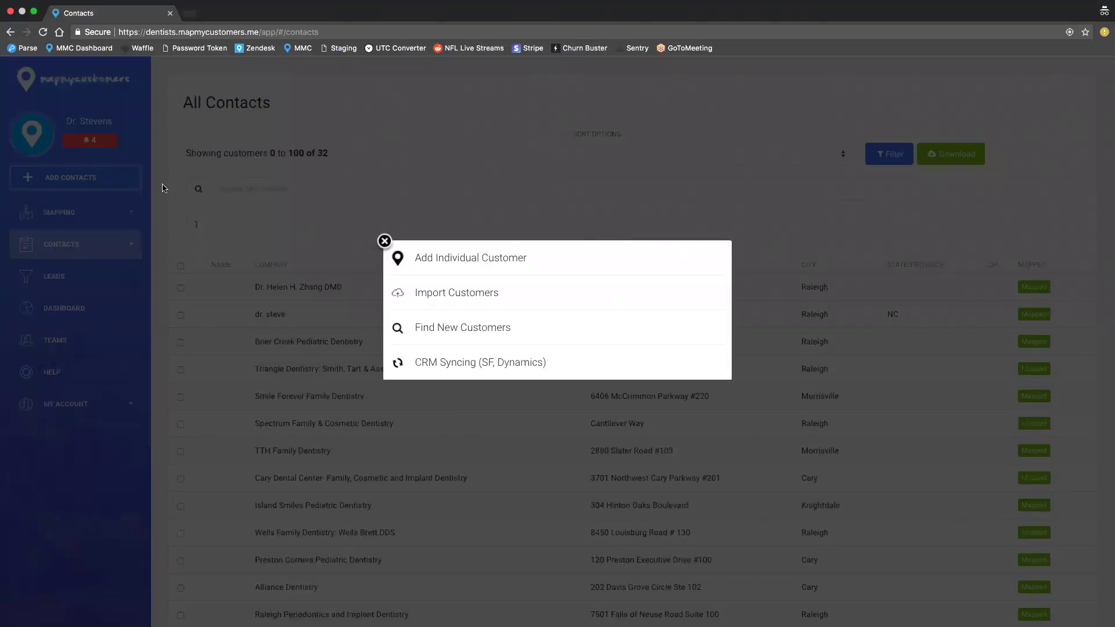
pyautogui.click(556, 334)
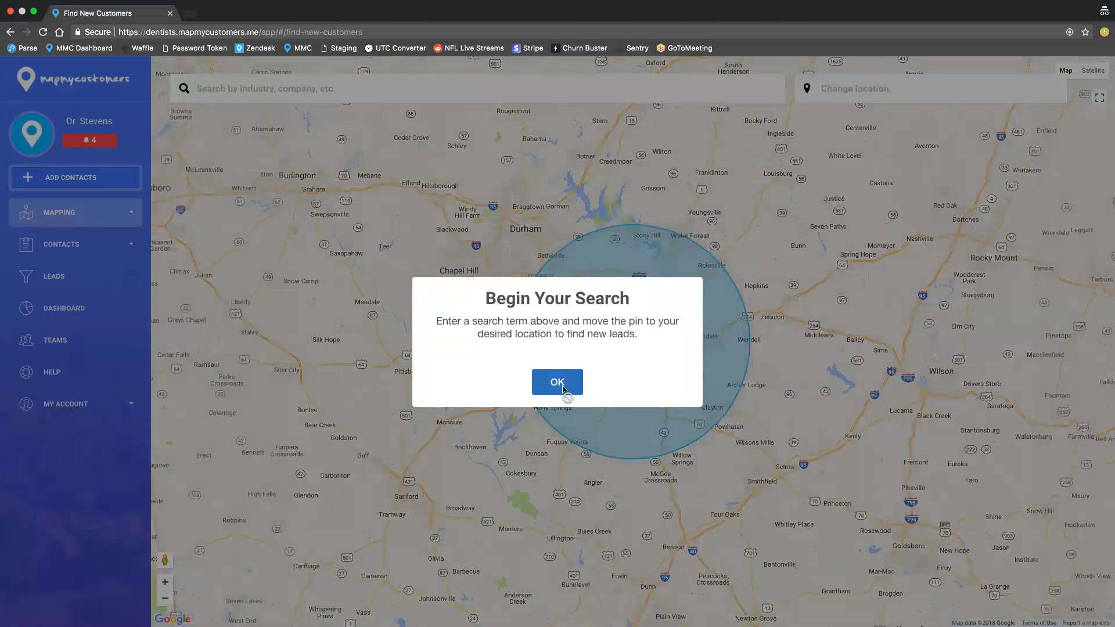
pyautogui.click(559, 383)
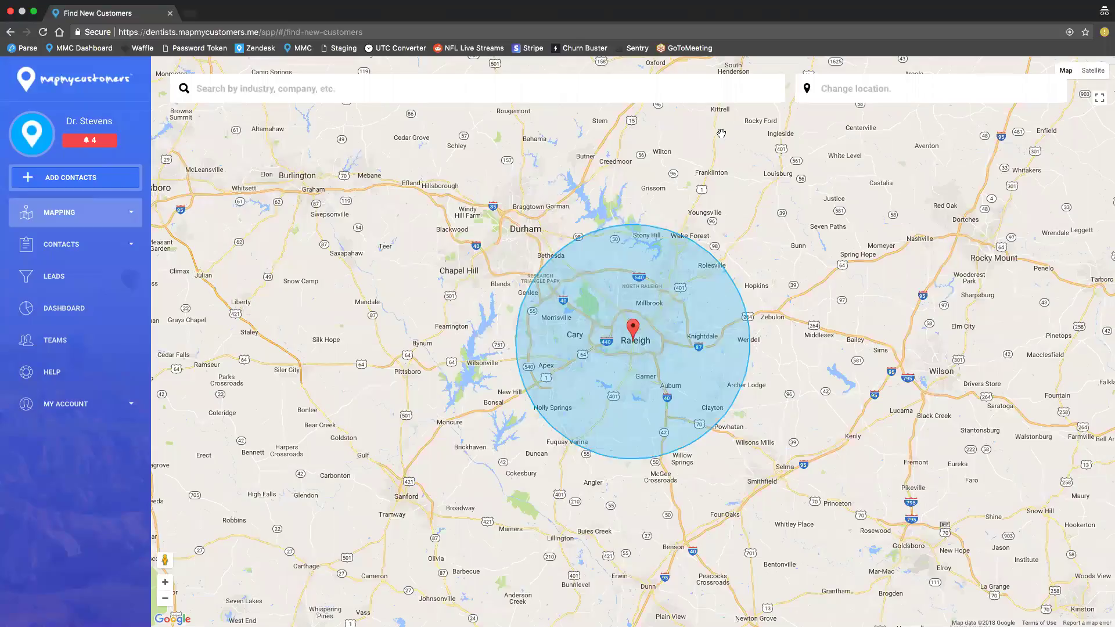
pyautogui.moveTo(636, 328)
pyautogui.mouseDown()
pyautogui.moveTo(809, 355)
pyautogui.moveTo(866, 325)
pyautogui.mouseUp()
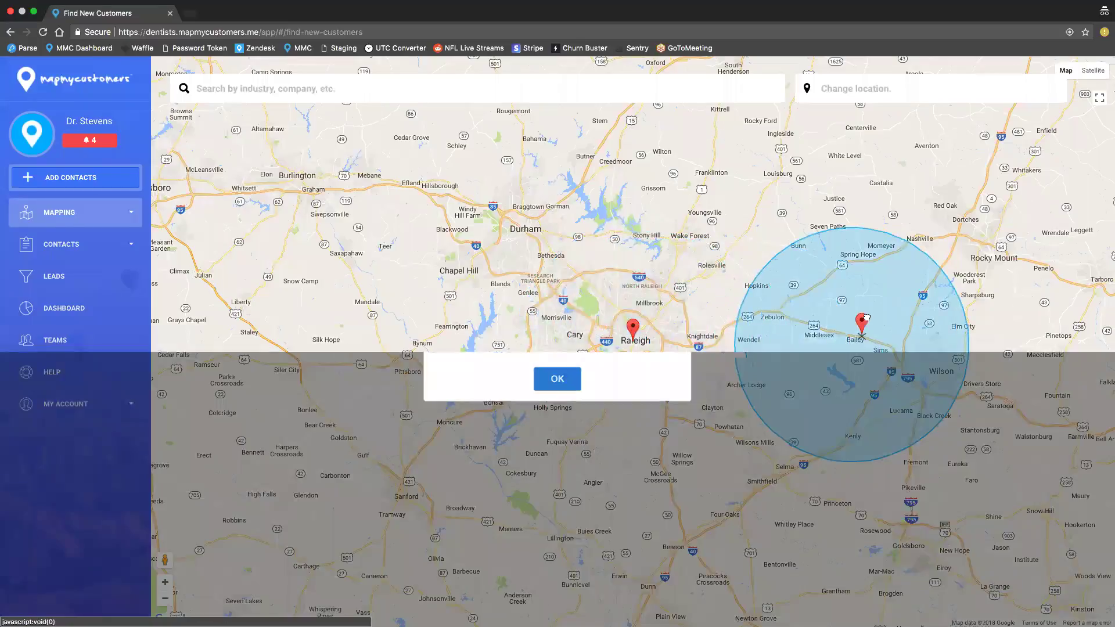
pyautogui.click(555, 384)
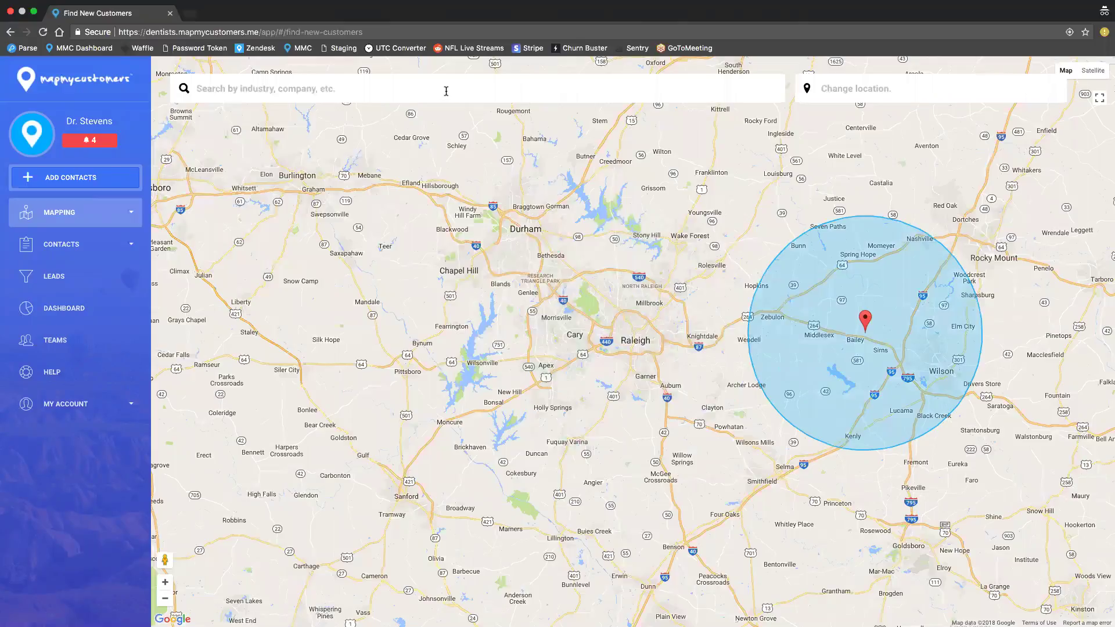
# Search the area for "dentist" and view the details of the lead at Bailey
pyautogui.click(313, 91)
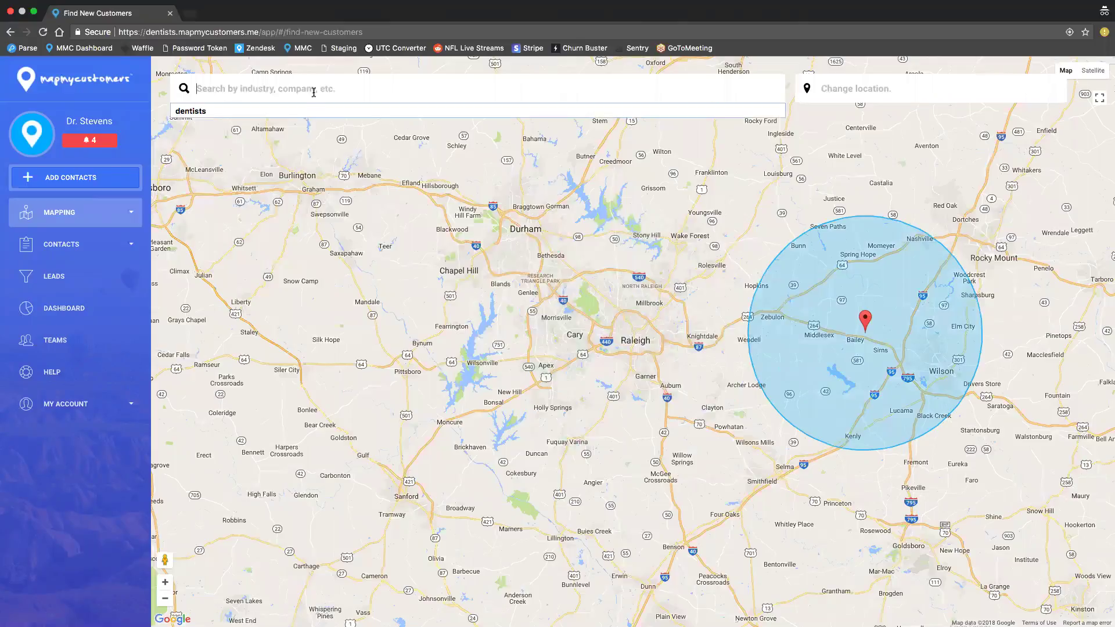
pyautogui.write('dentist')
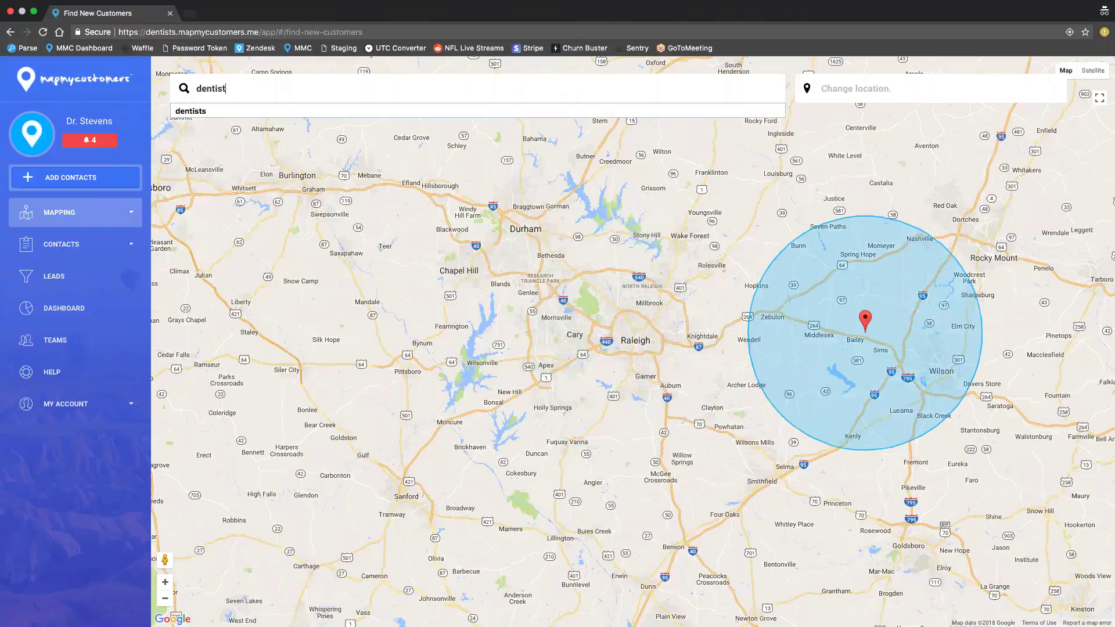
pyautogui.press('Return')
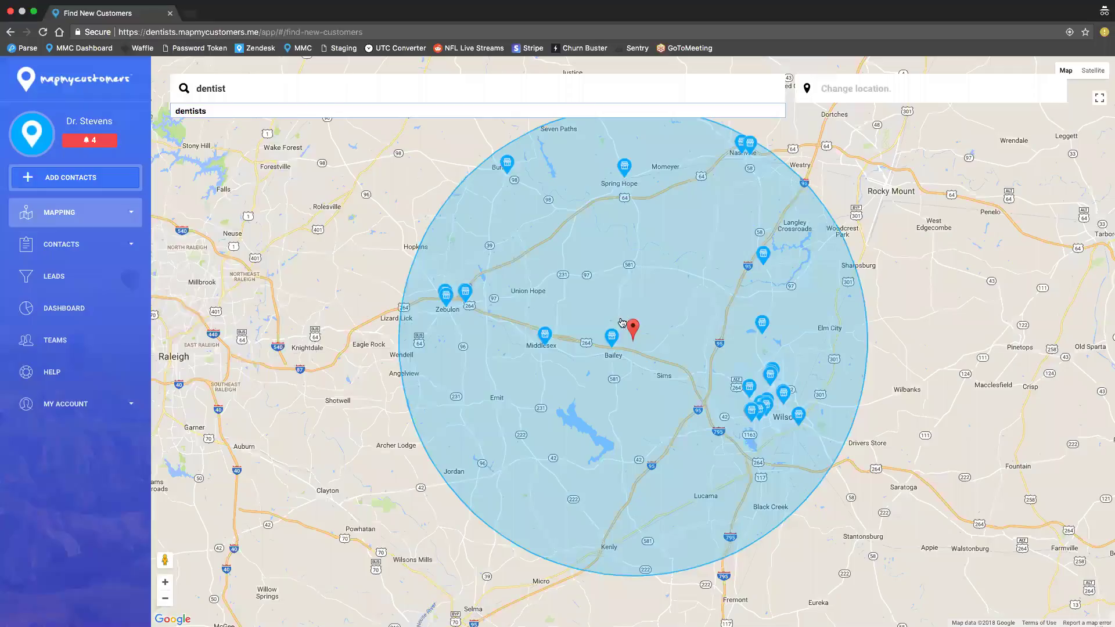
pyautogui.click(615, 340)
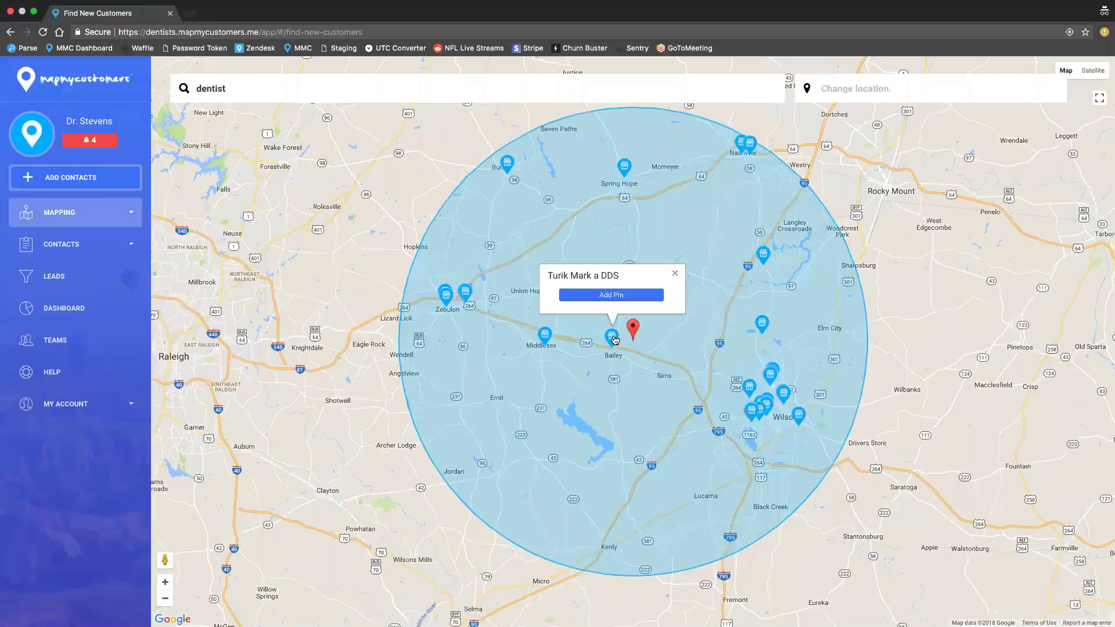
pyautogui.click(676, 273)
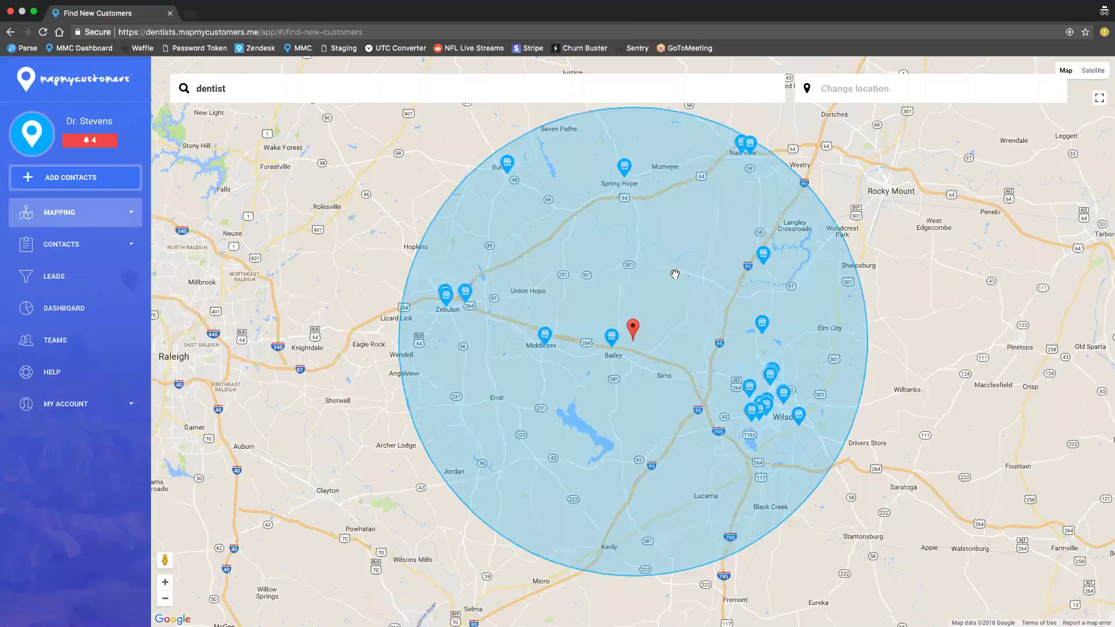
# Change the lead search location to "chicago" and shift its pin slightly west
pyautogui.click(854, 88)
pyautogui.write('chicago')
pyautogui.press('Return')
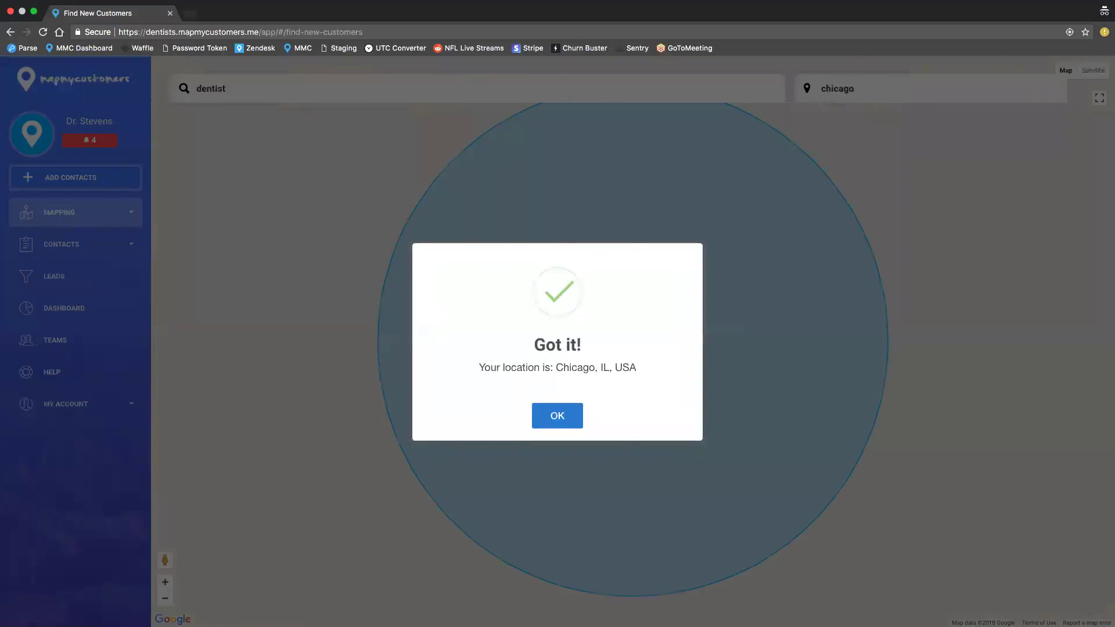
pyautogui.press('Return')
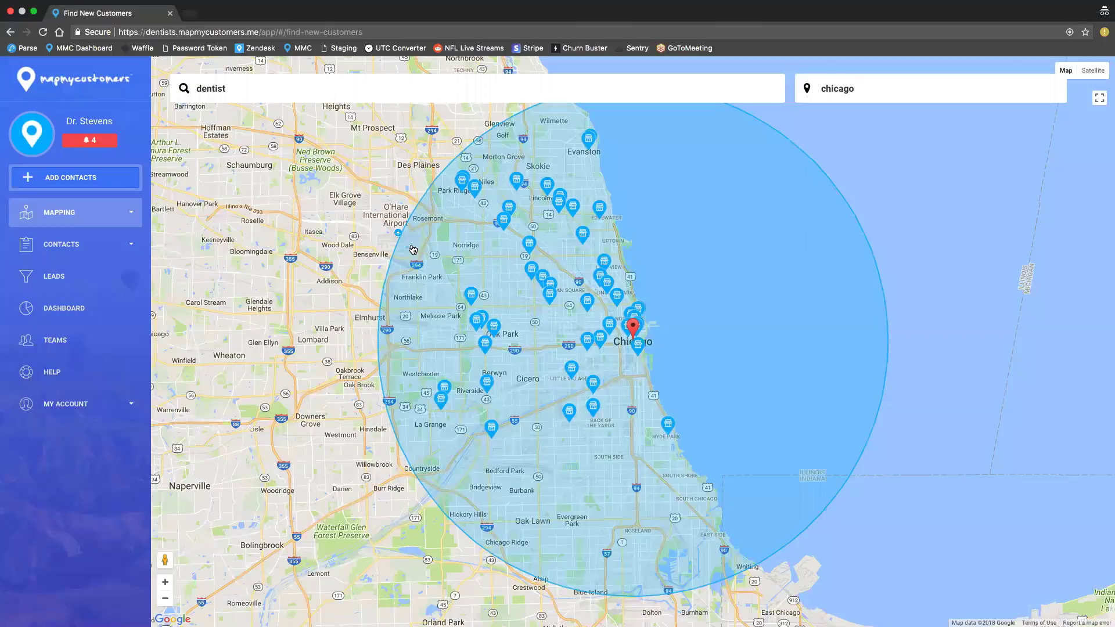
pyautogui.moveTo(635, 330)
pyautogui.mouseDown()
pyautogui.moveTo(594, 327)
pyautogui.moveTo(624, 324)
pyautogui.mouseUp()
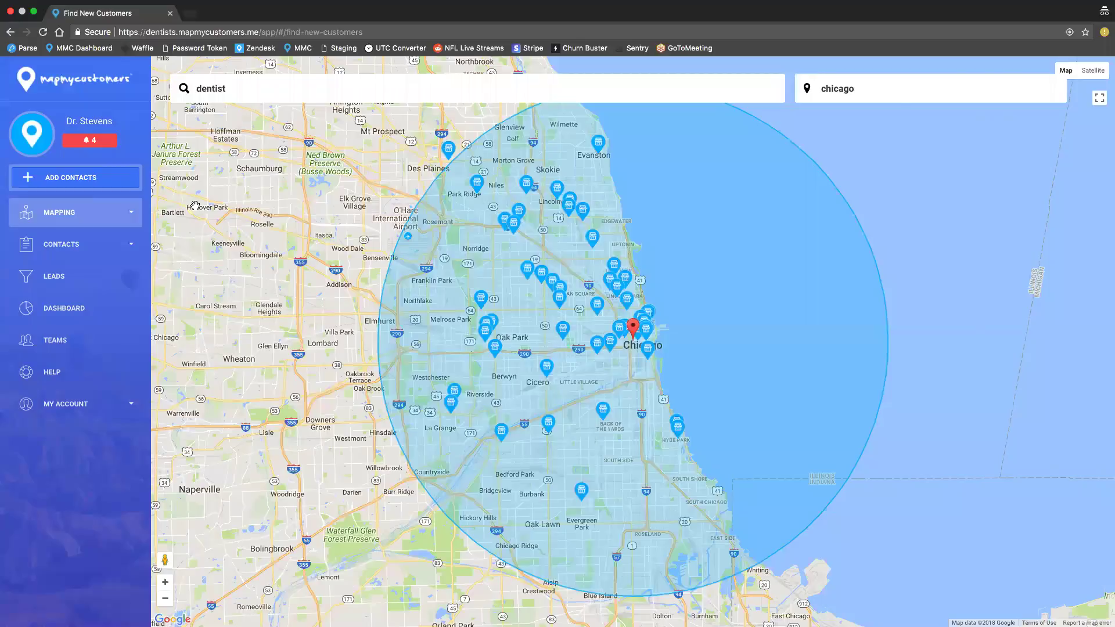
# Return to the home map
pyautogui.click(130, 207)
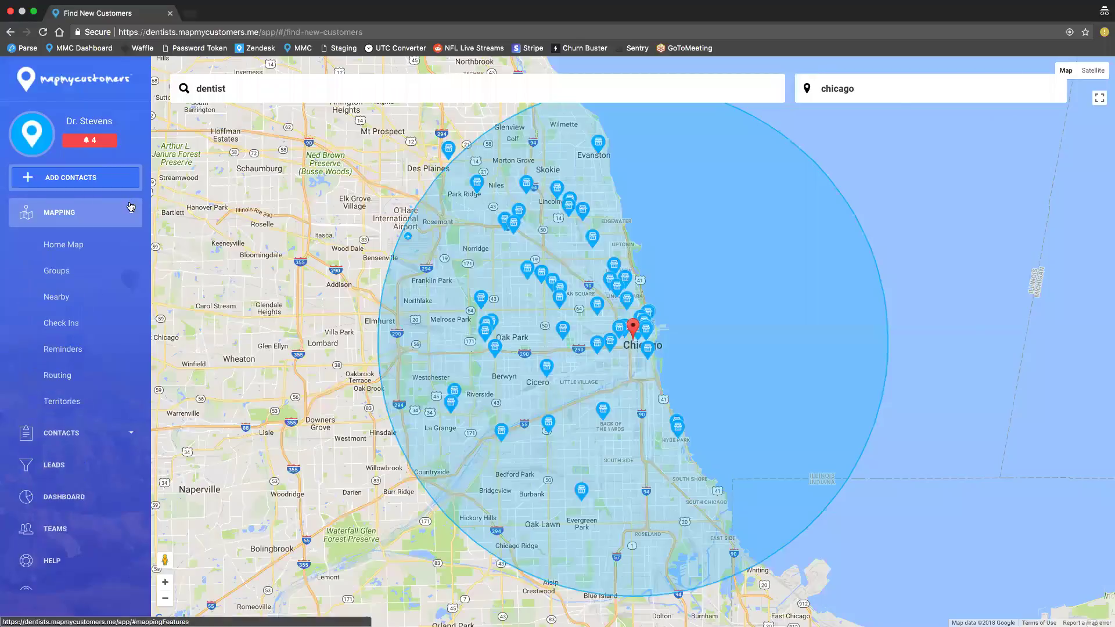
pyautogui.click(105, 245)
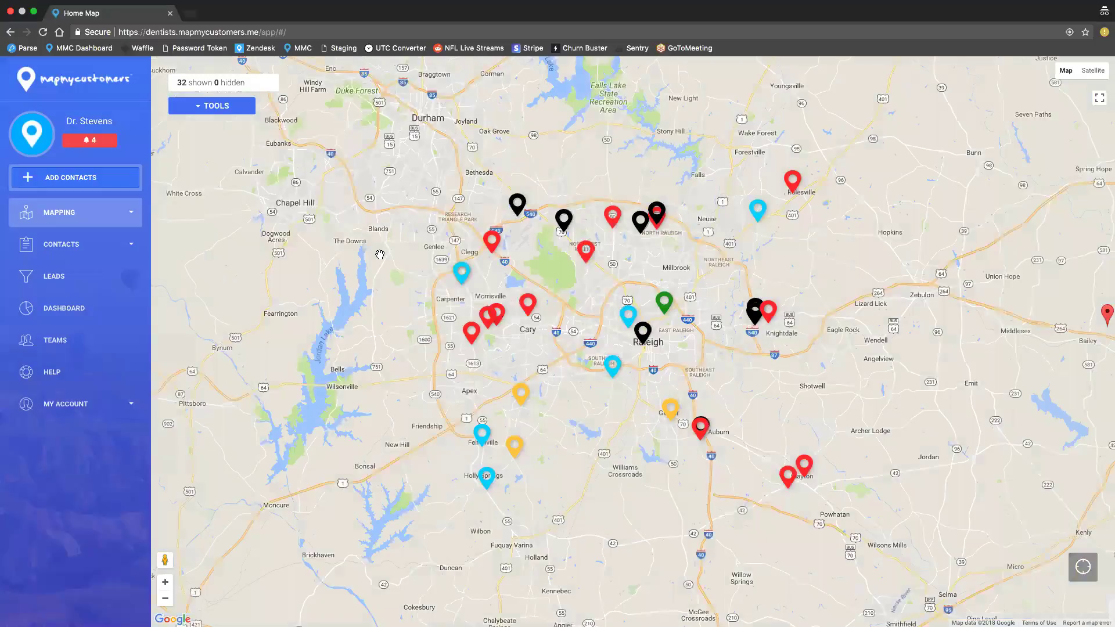
# Open the Harrison Pointe Dentistry customer record from its map pin near Cary and fill in the contact's name
pyautogui.click(531, 311)
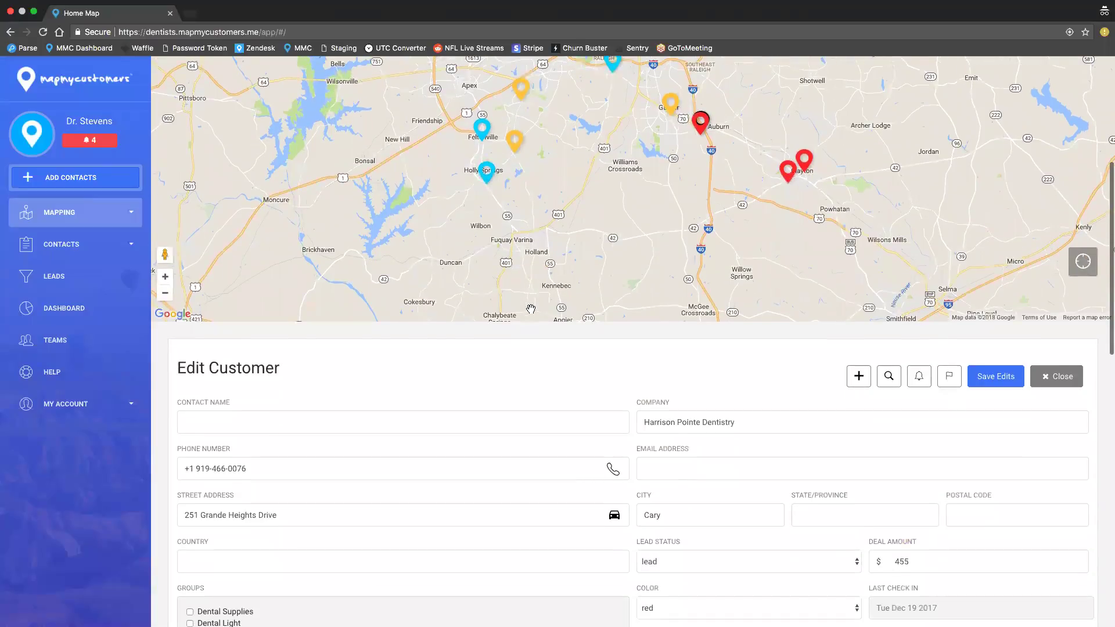
pyautogui.scroll(-3, 536, 379)
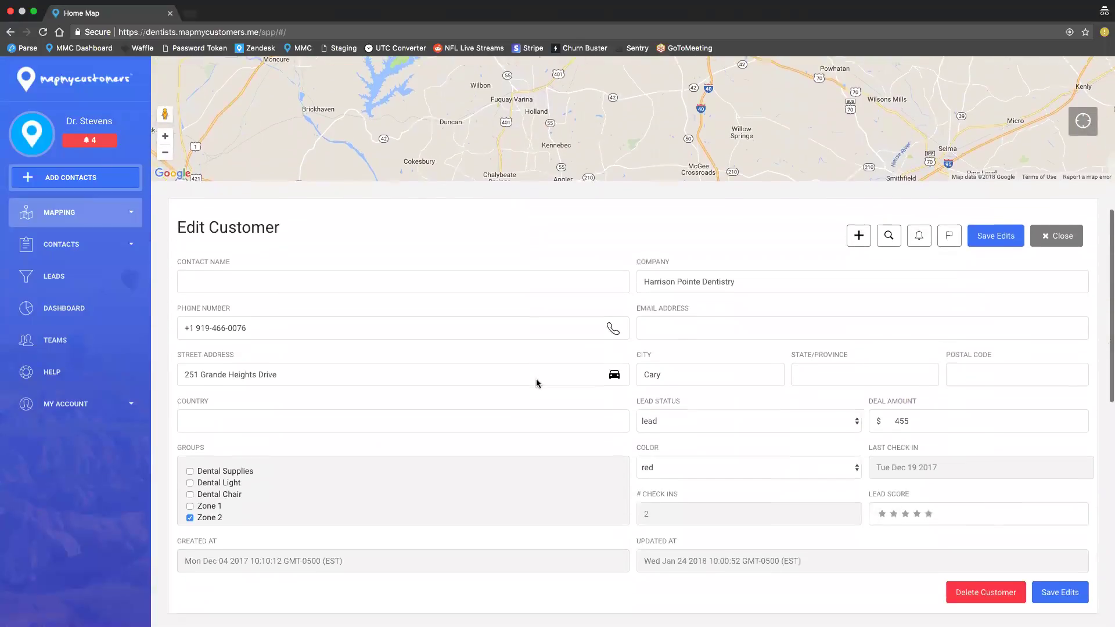
pyautogui.scroll(-2, 677, 436)
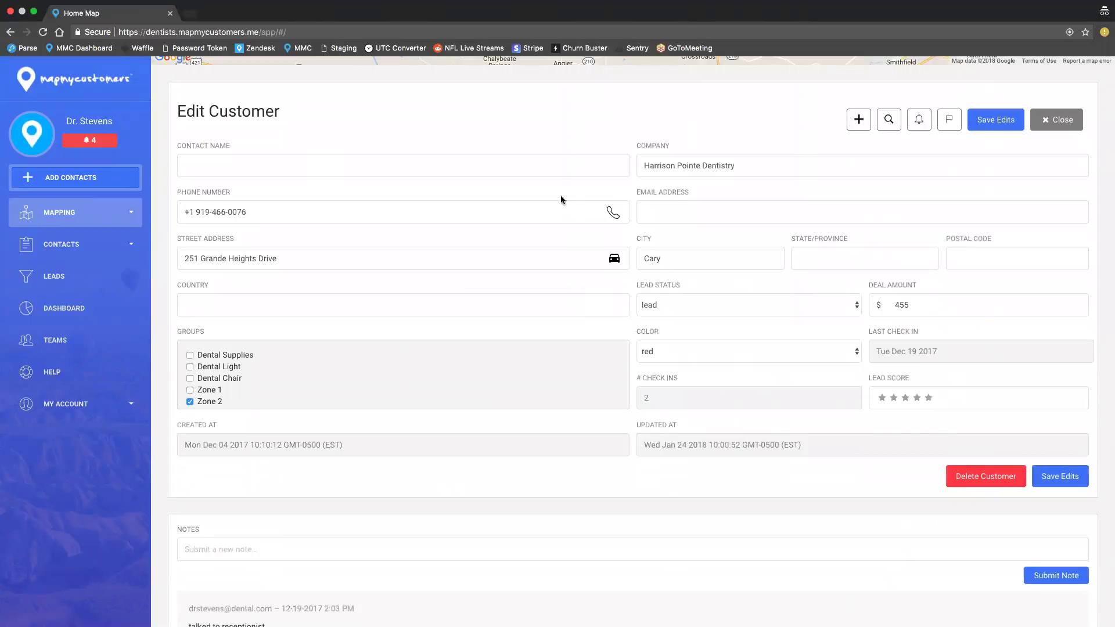
pyautogui.click(525, 169)
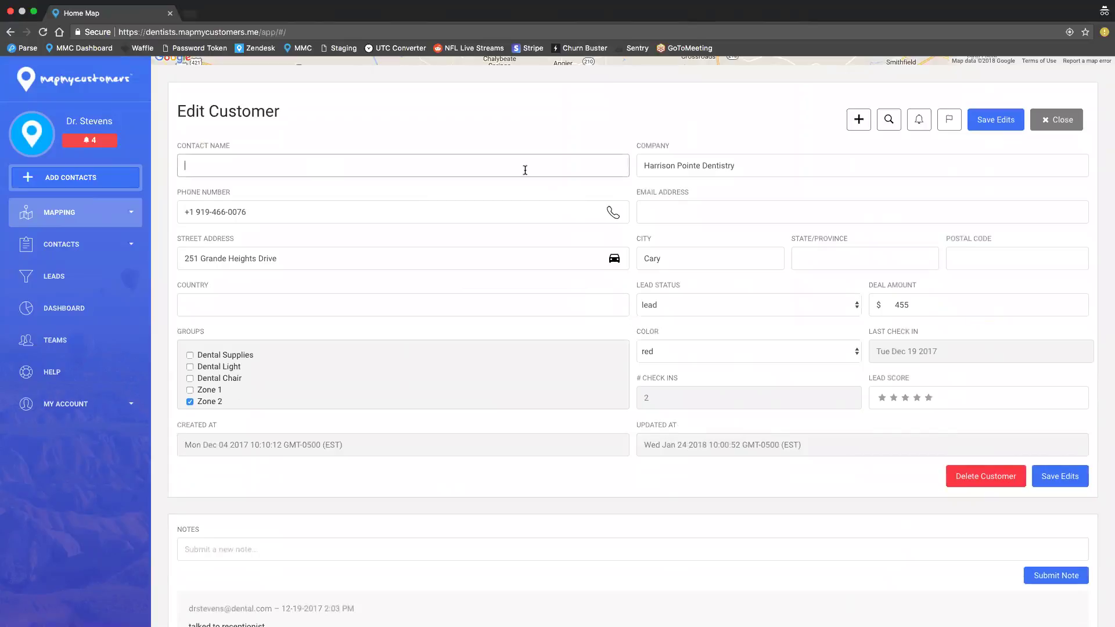
pyautogui.write('Louise')
pyautogui.click(706, 113)
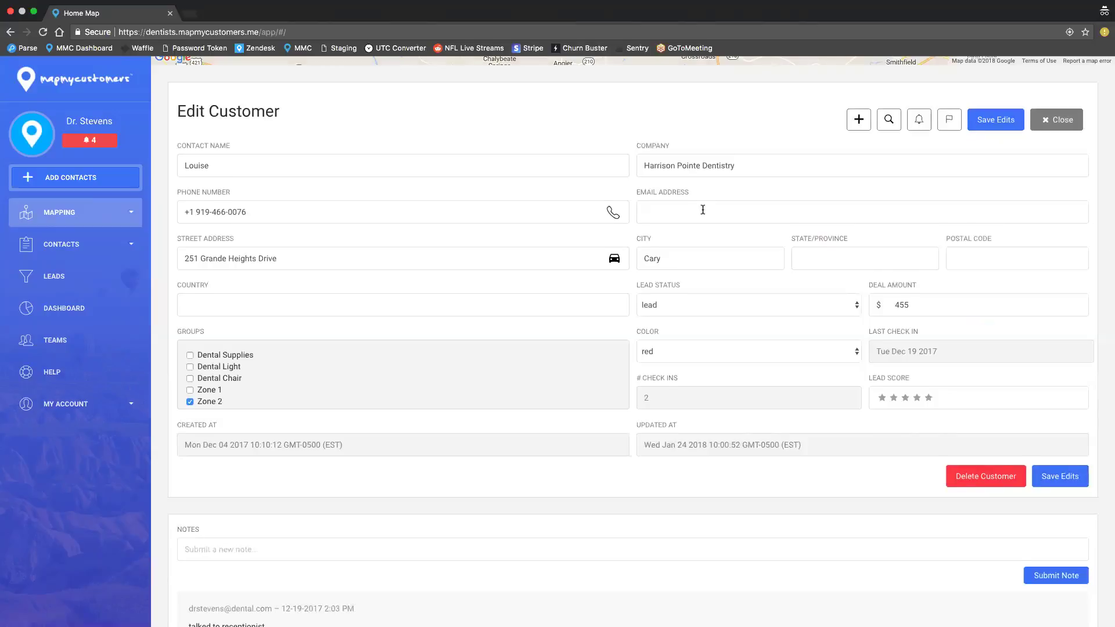
# Submit the note "dropped off business cards" on the Harrison Pointe Dentistry record
pyautogui.scroll(-3, 703, 210)
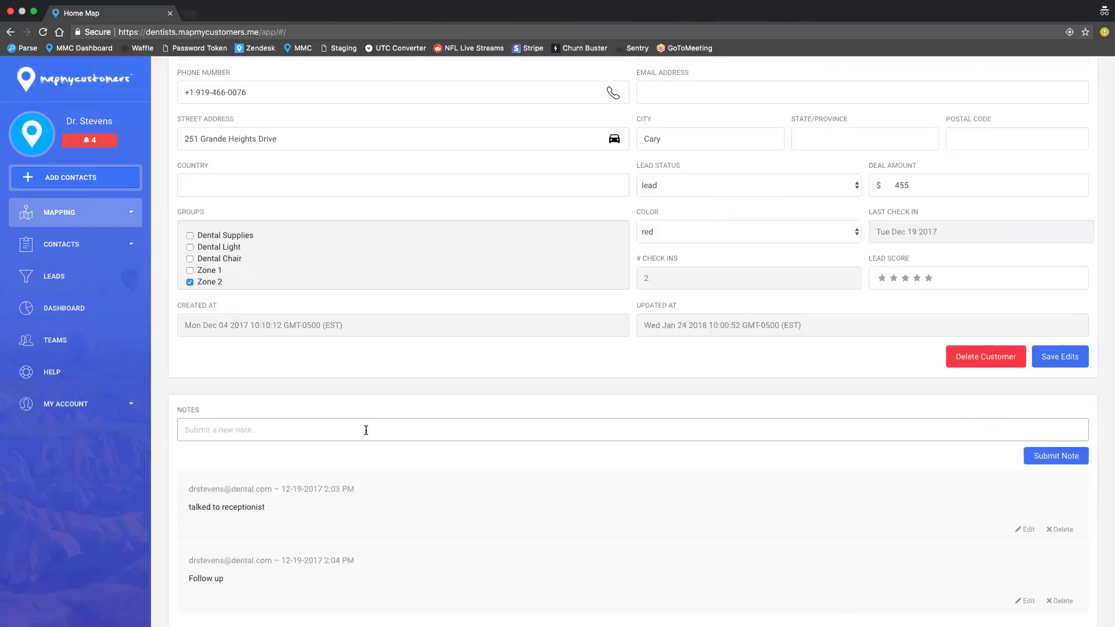
pyautogui.write('dropped off business cards')
pyautogui.click(1048, 458)
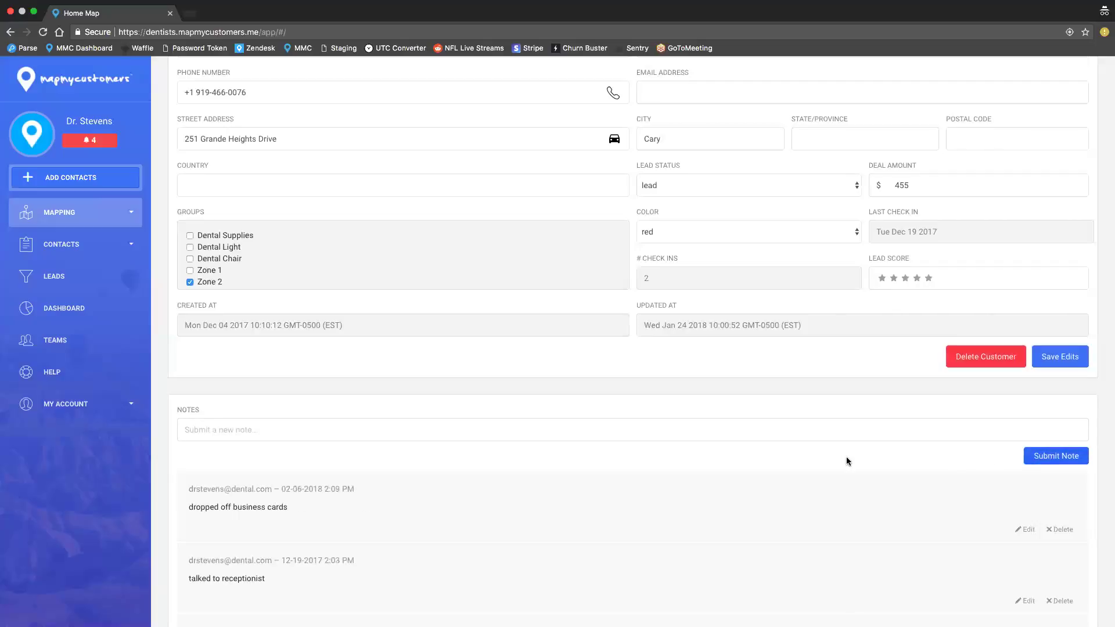
pyautogui.moveTo(355, 489); pyautogui.dragTo(324, 489)
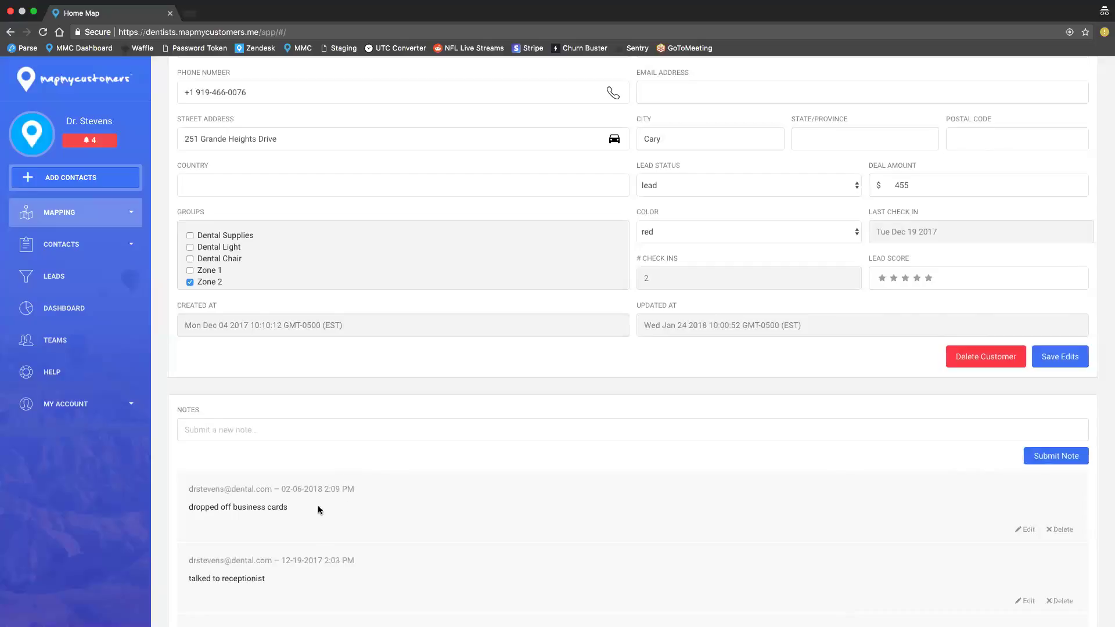
pyautogui.scroll(-2, 878, 516)
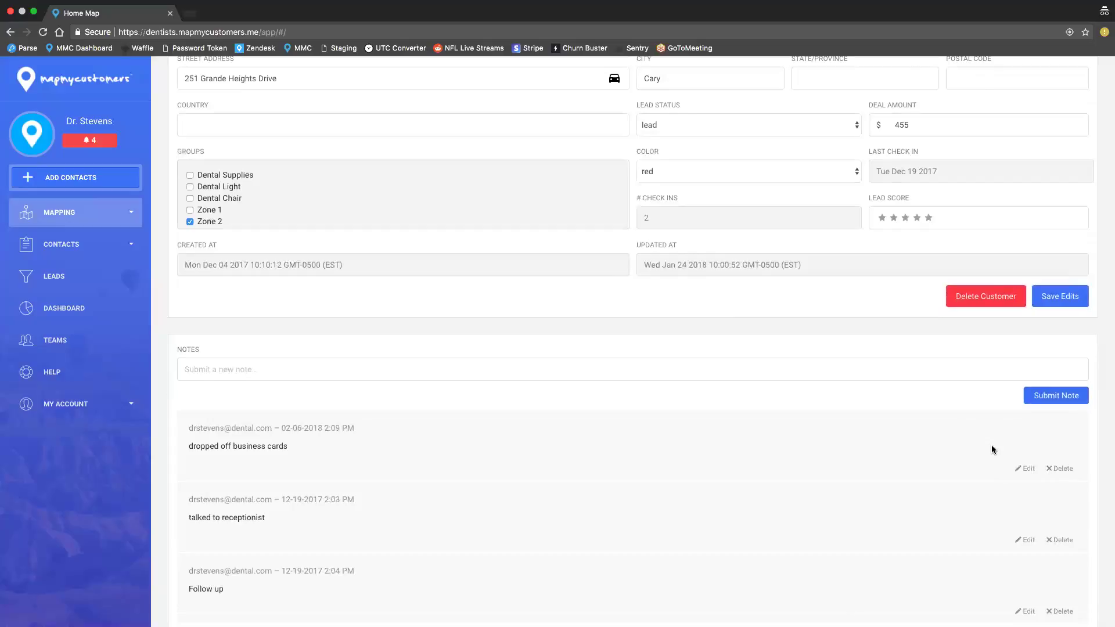
# Check in at Harrison Pointe Dentistry with a note about dropping off cards and talking to the contact, naming them
pyautogui.scroll(5, 991, 449)
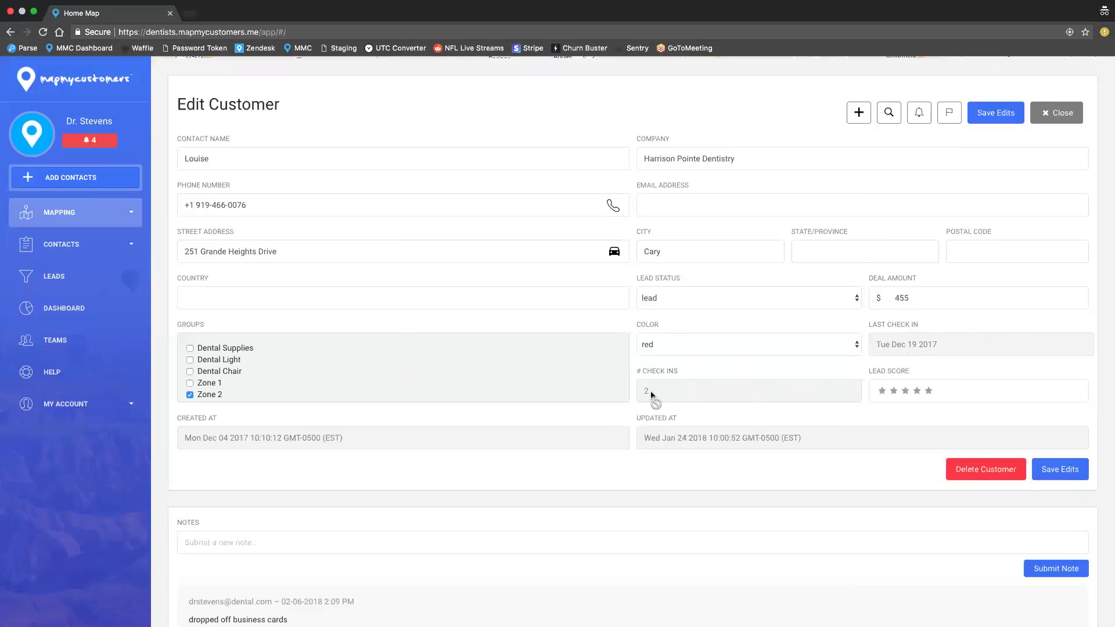
pyautogui.click(946, 120)
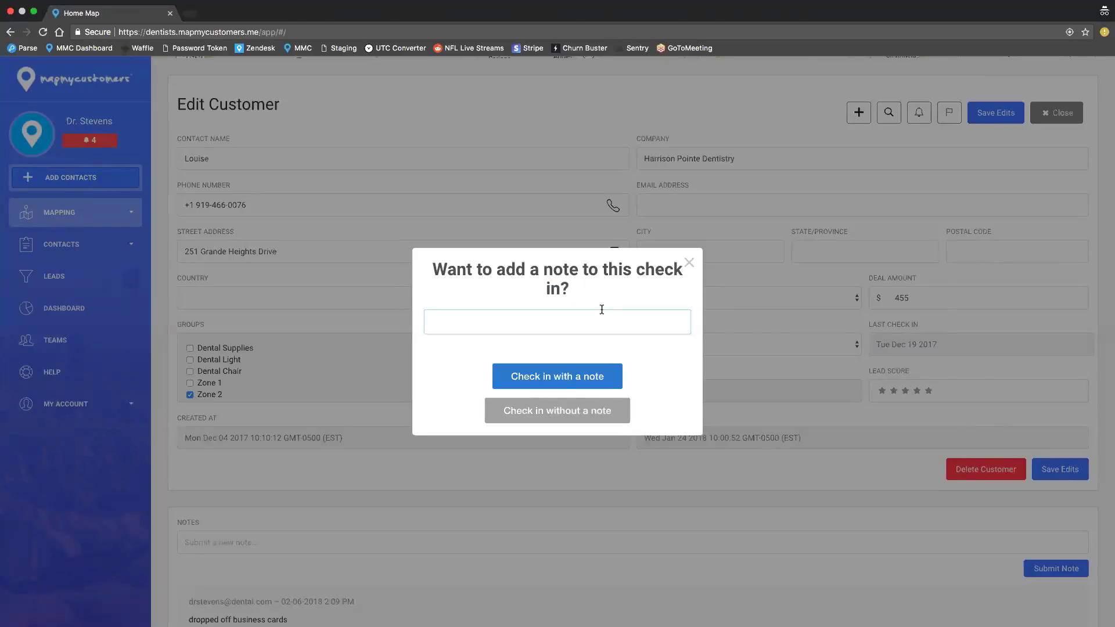
pyautogui.write('dropped off cards and')
pyautogui.press('BackSpace')
pyautogui.write('nd ta')
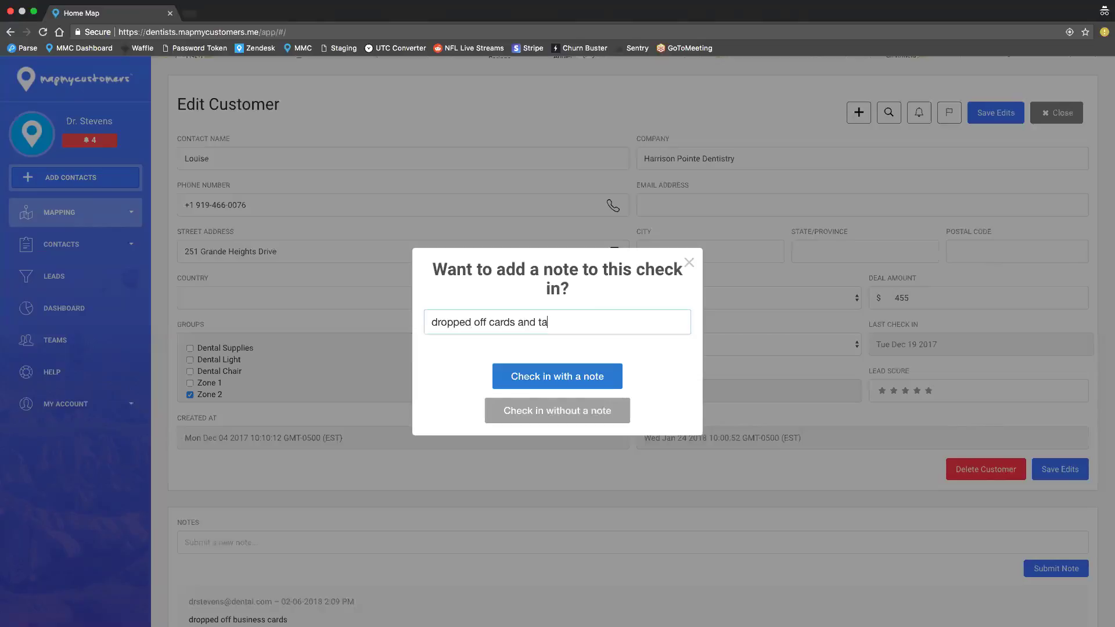
pyautogui.write('lked to Louise')
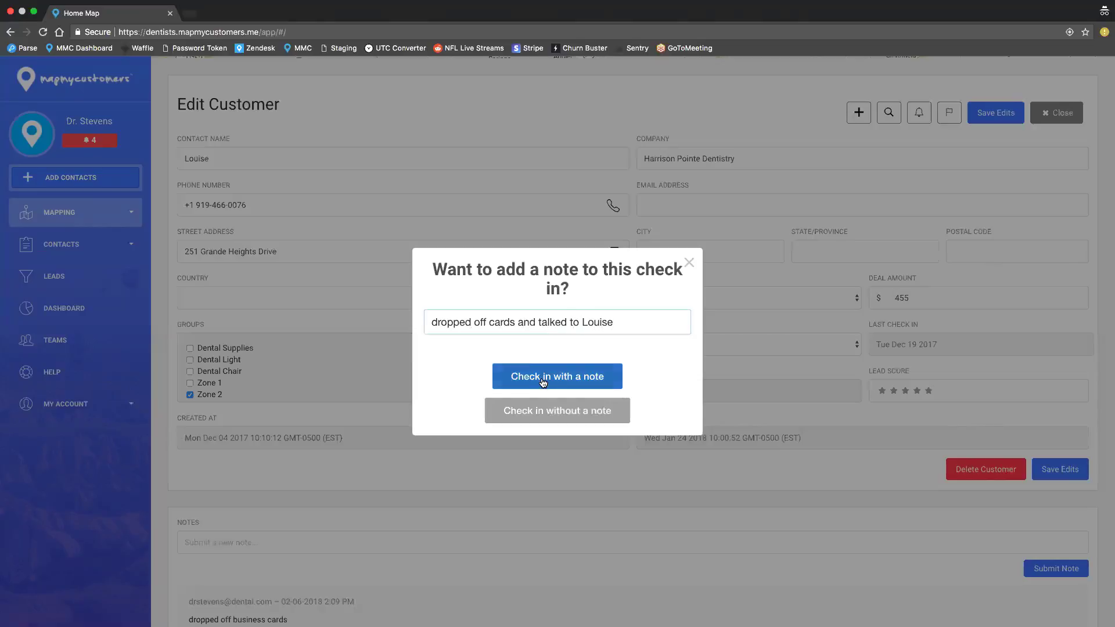
pyautogui.click(544, 378)
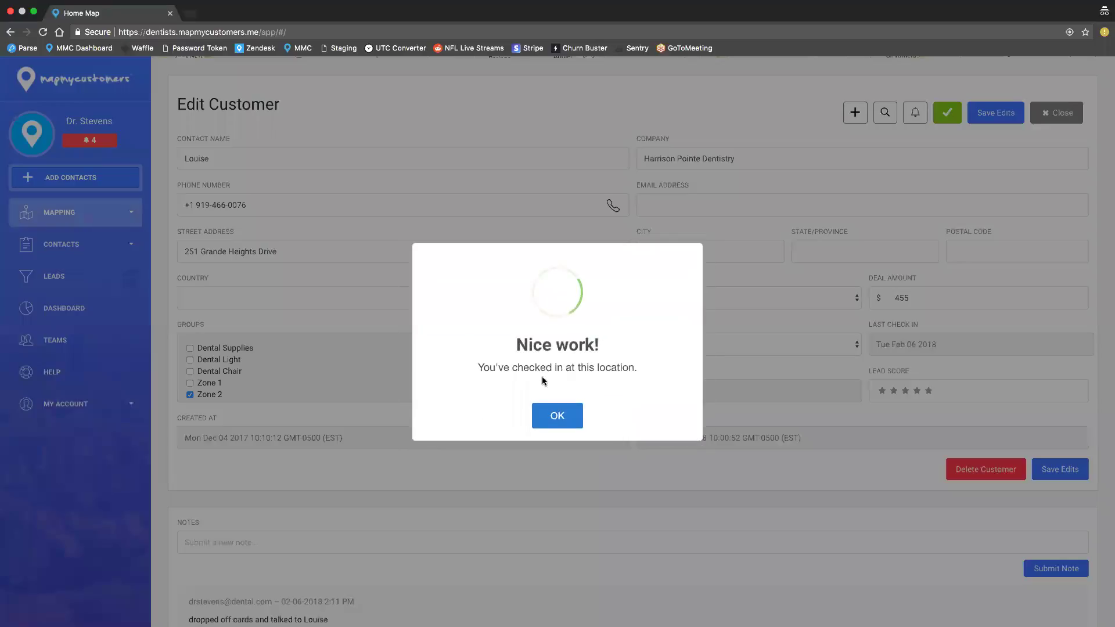
pyautogui.click(558, 417)
pyautogui.scroll(-2, 723, 451)
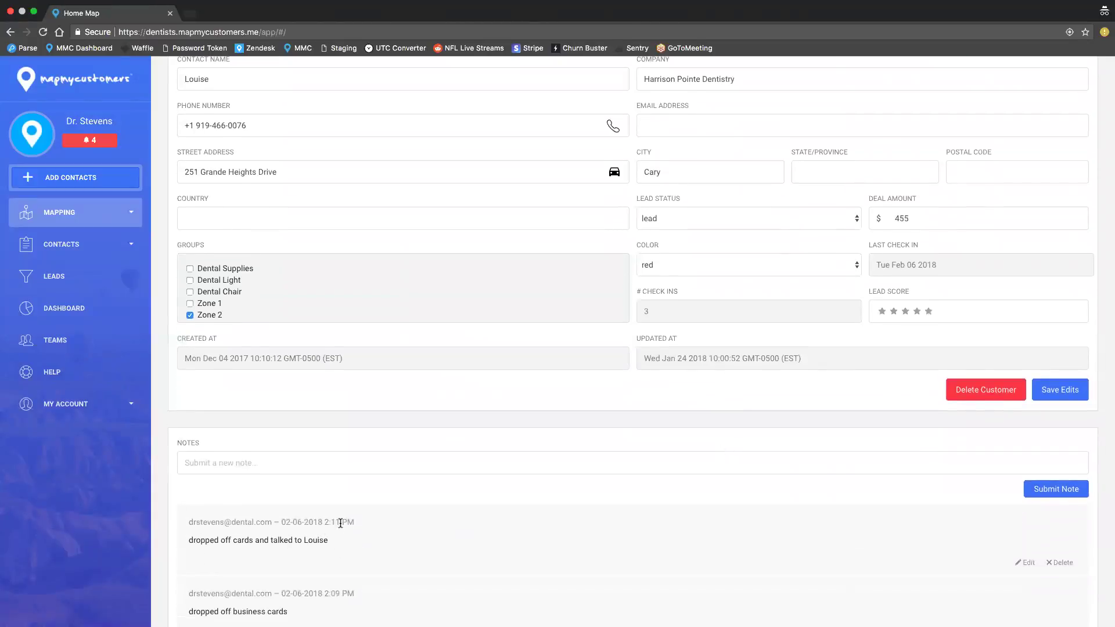
# Set a Visit reminder for Harrison Pointe Dentistry on February 13, 2018 at 2:00 PM, and save and close the customer record
pyautogui.scroll(3, 947, 467)
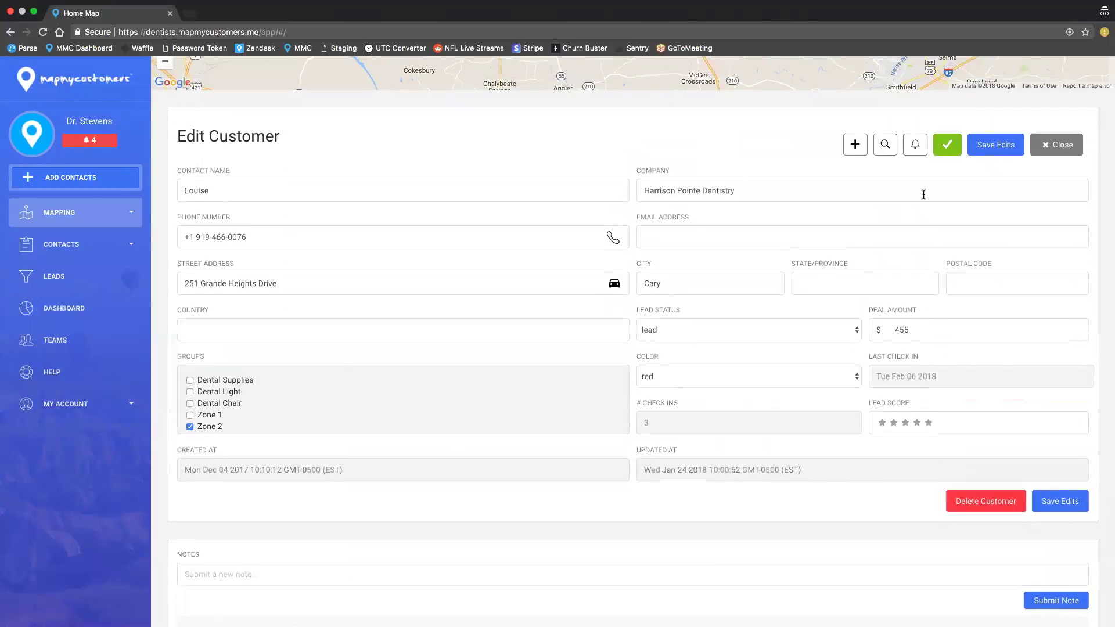
pyautogui.click(915, 145)
pyautogui.click(515, 280)
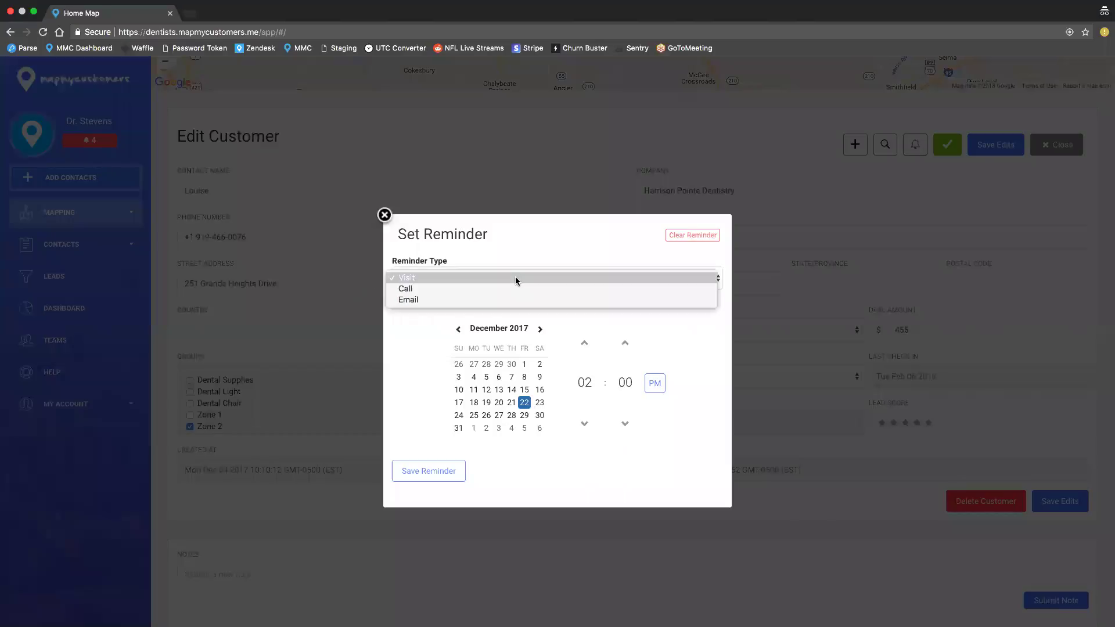
pyautogui.click(522, 257)
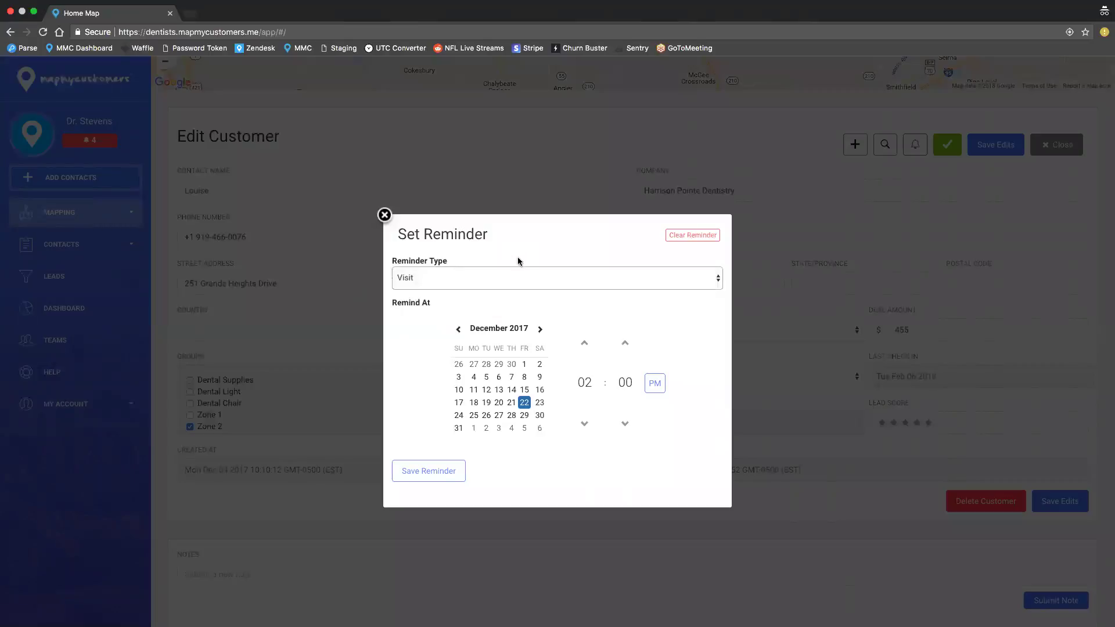
pyautogui.click(529, 285)
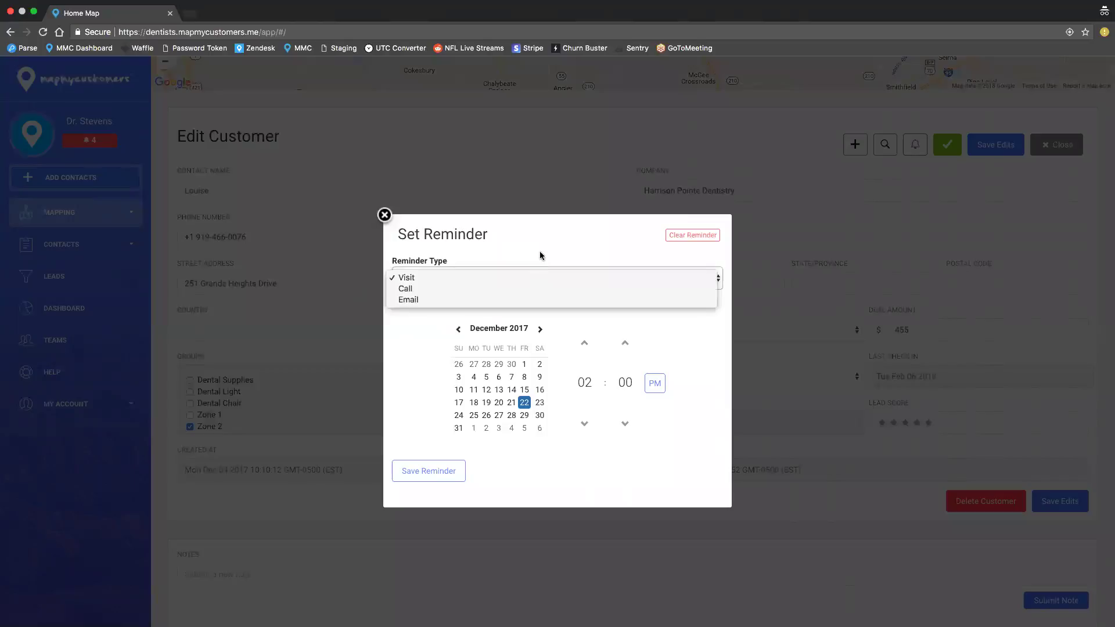
pyautogui.click(541, 255)
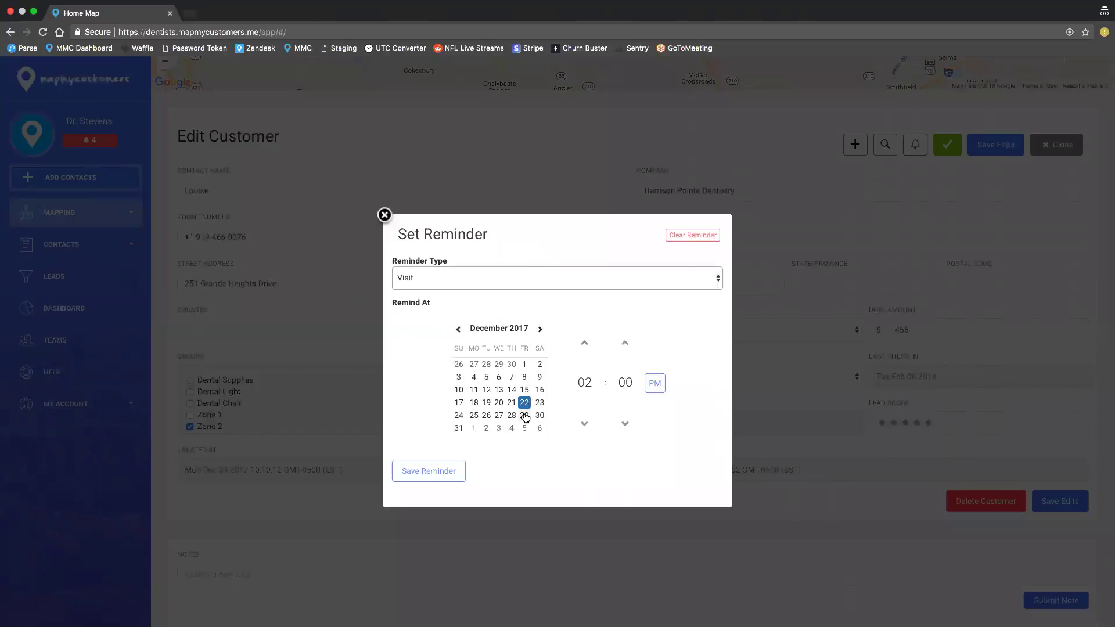
pyautogui.click(540, 330)
pyautogui.click(541, 330)
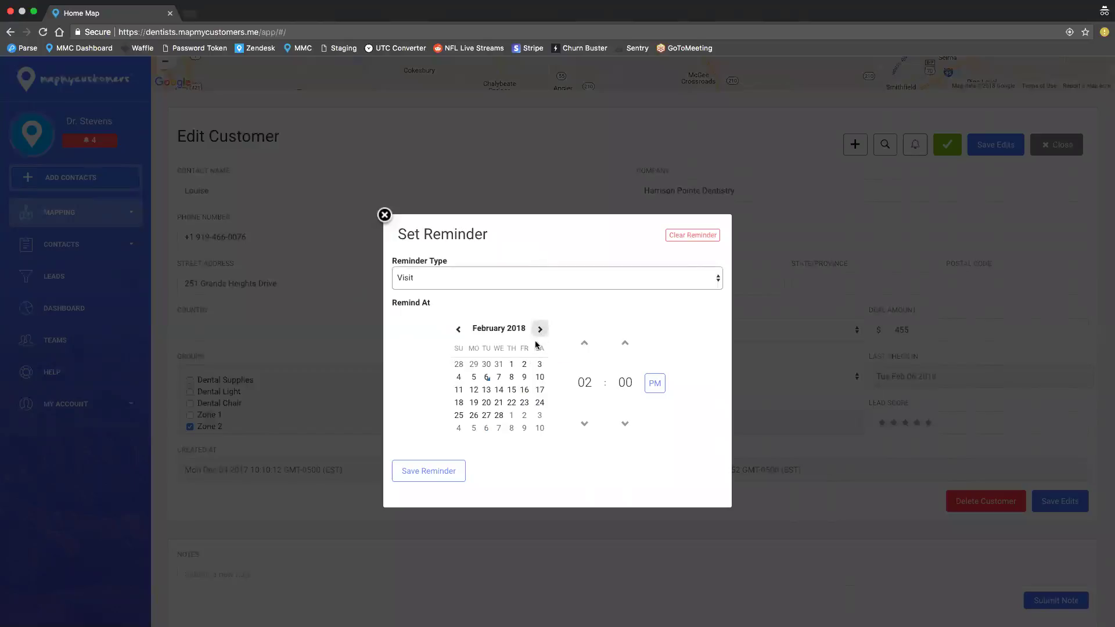
pyautogui.click(488, 395)
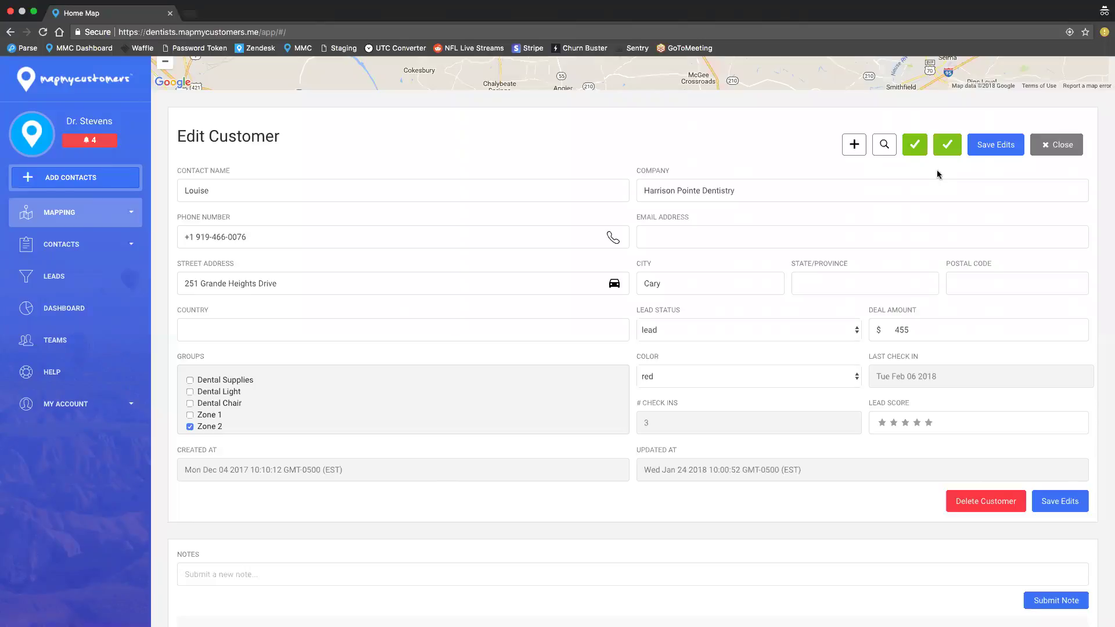
pyautogui.click(991, 150)
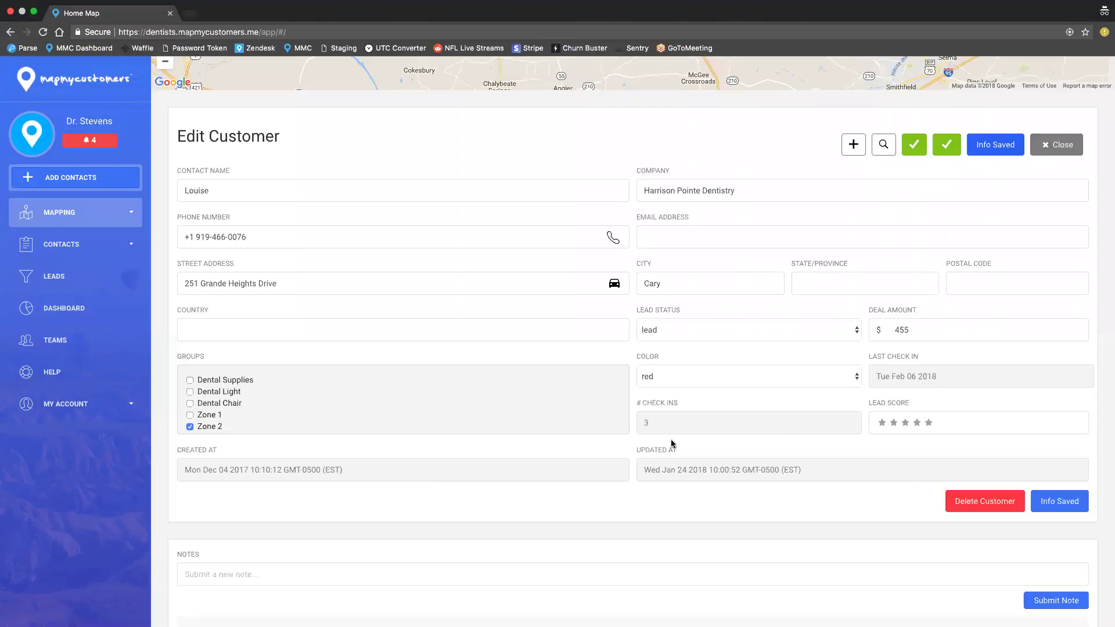
pyautogui.click(1042, 149)
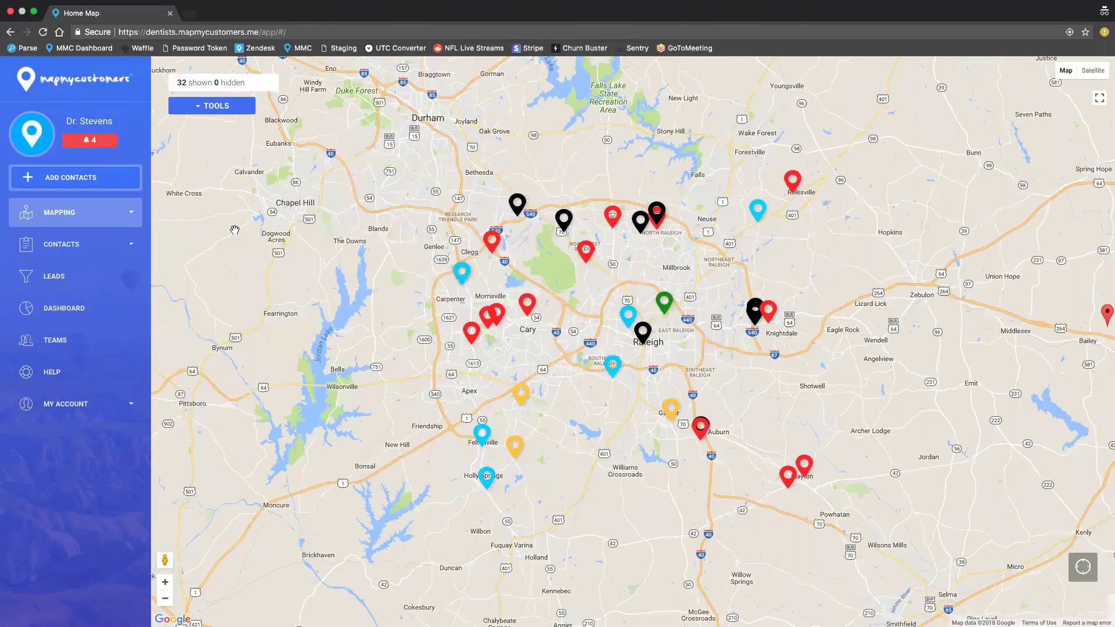
# Open the Check Ins map and view the pin details of Tryon Family Dentistry and TTH Family Dentistry
pyautogui.click(133, 217)
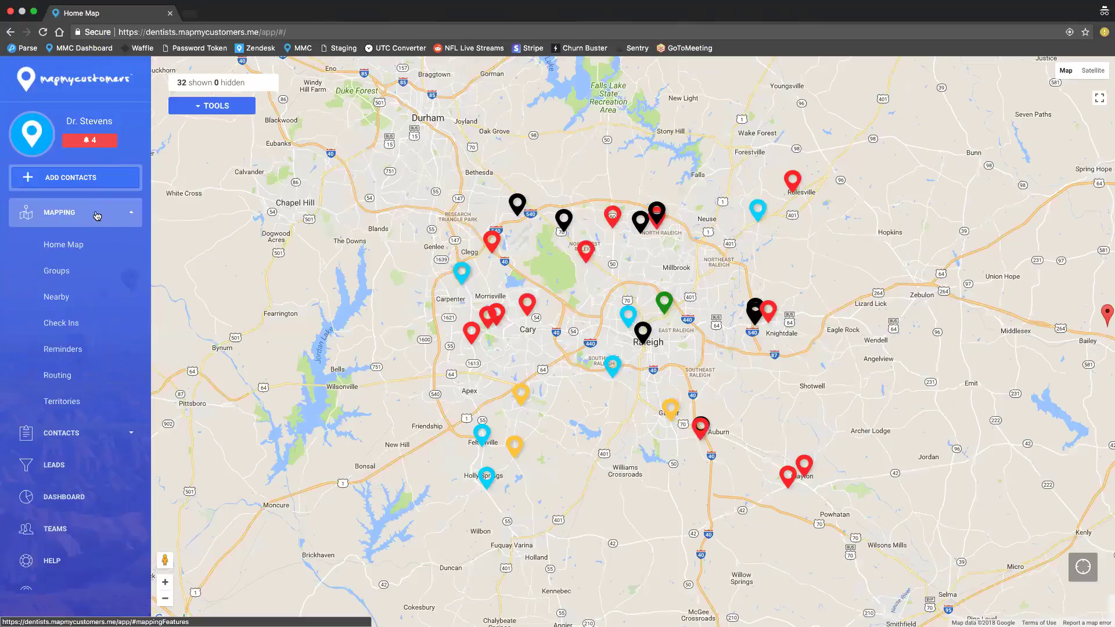
pyautogui.click(95, 329)
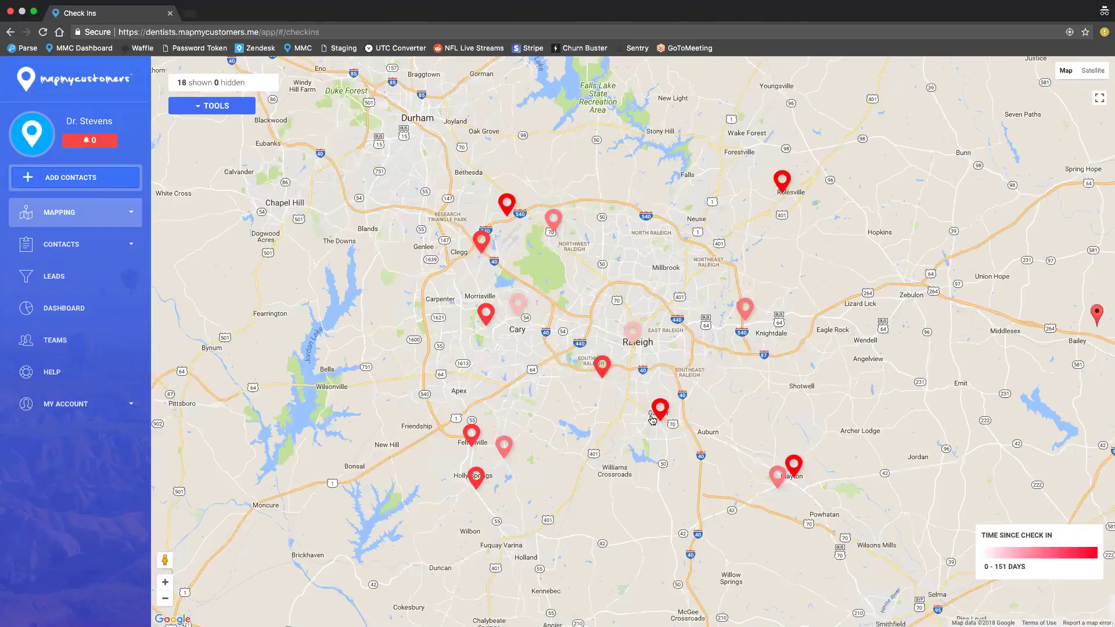
pyautogui.click(602, 364)
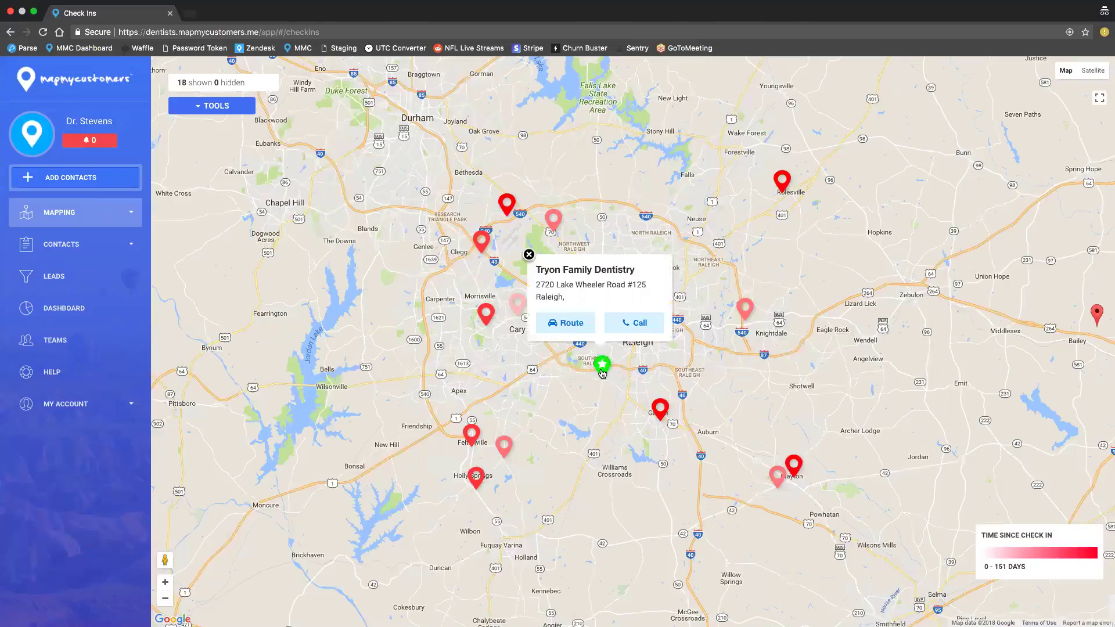
pyautogui.click(528, 255)
pyautogui.click(484, 243)
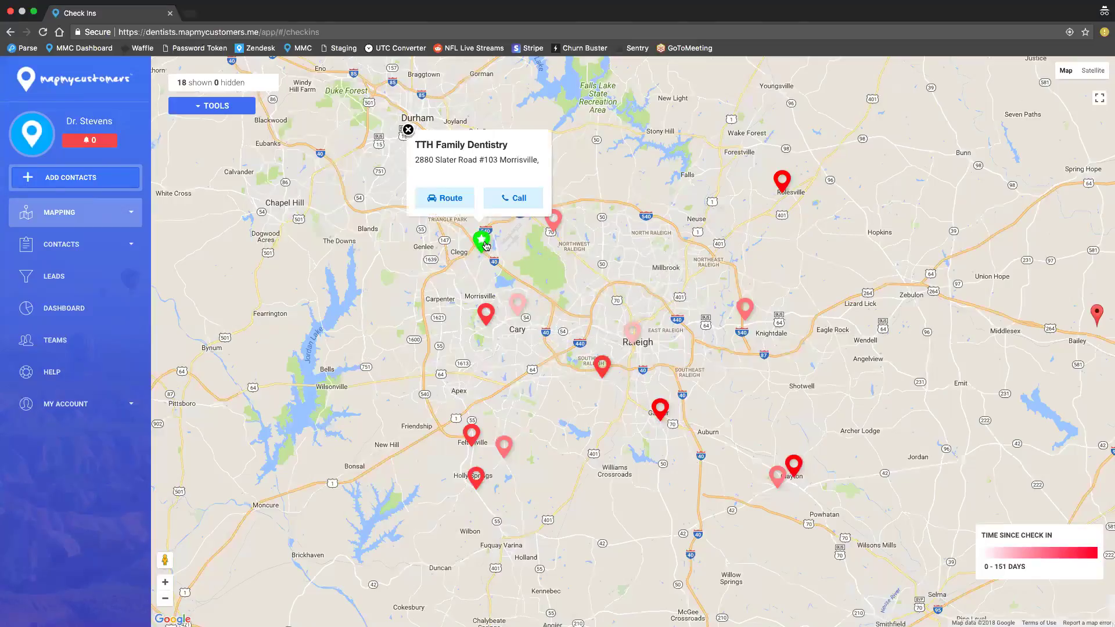
pyautogui.click(408, 129)
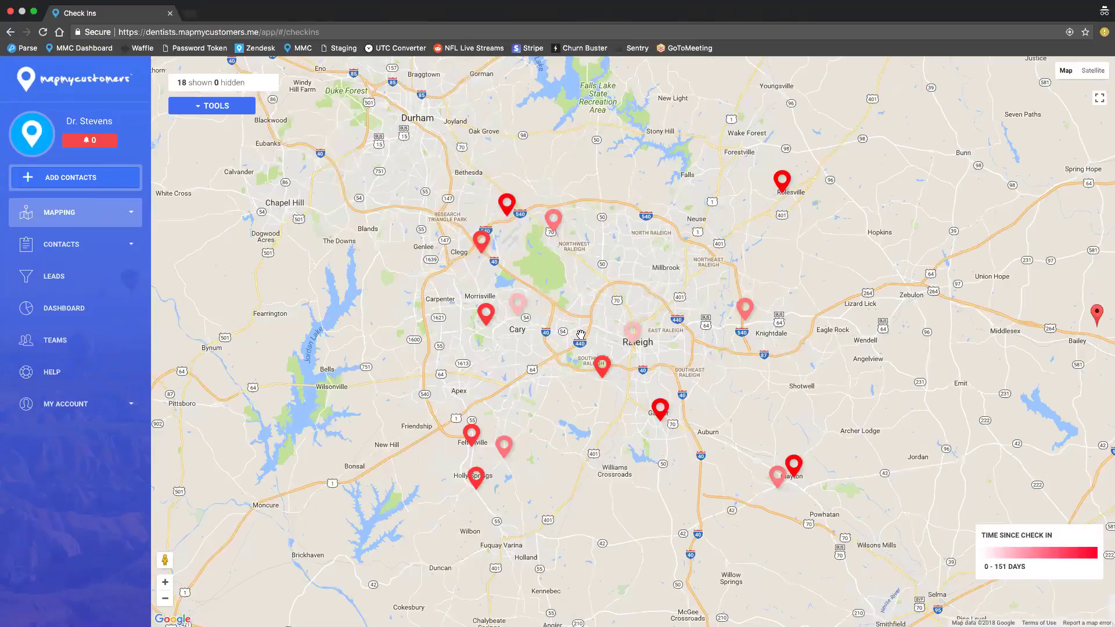
# Examine the All Check Ins table for each company's last check-in date and number of check-ins
pyautogui.scroll(-4, 581, 335)
pyautogui.click(1044, 463)
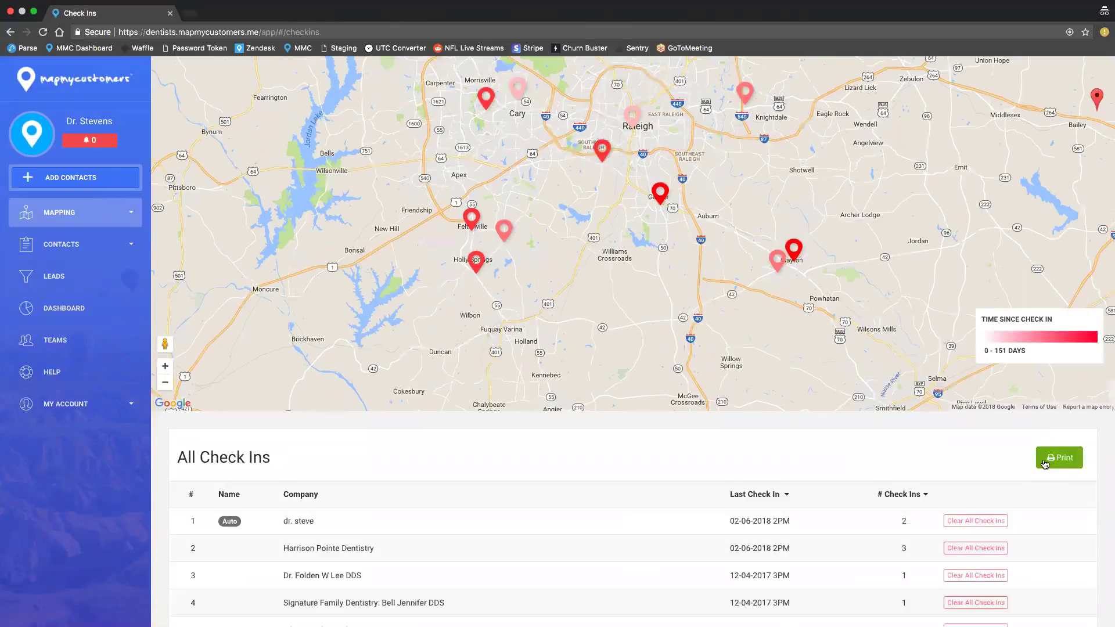
pyautogui.scroll(-3, 805, 436)
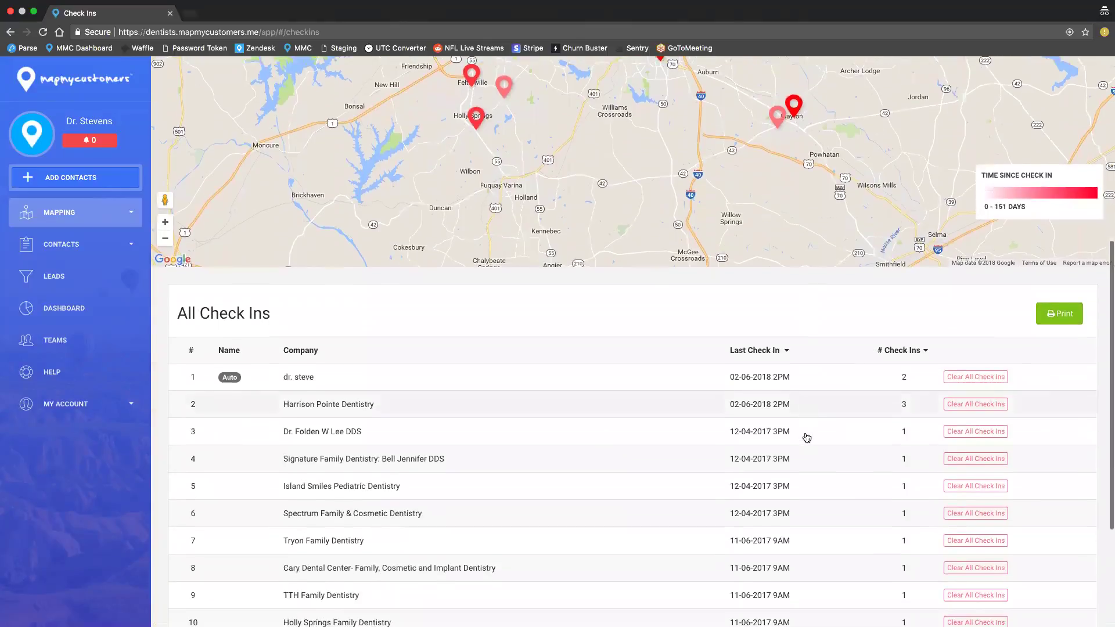
pyautogui.scroll(-4, 806, 438)
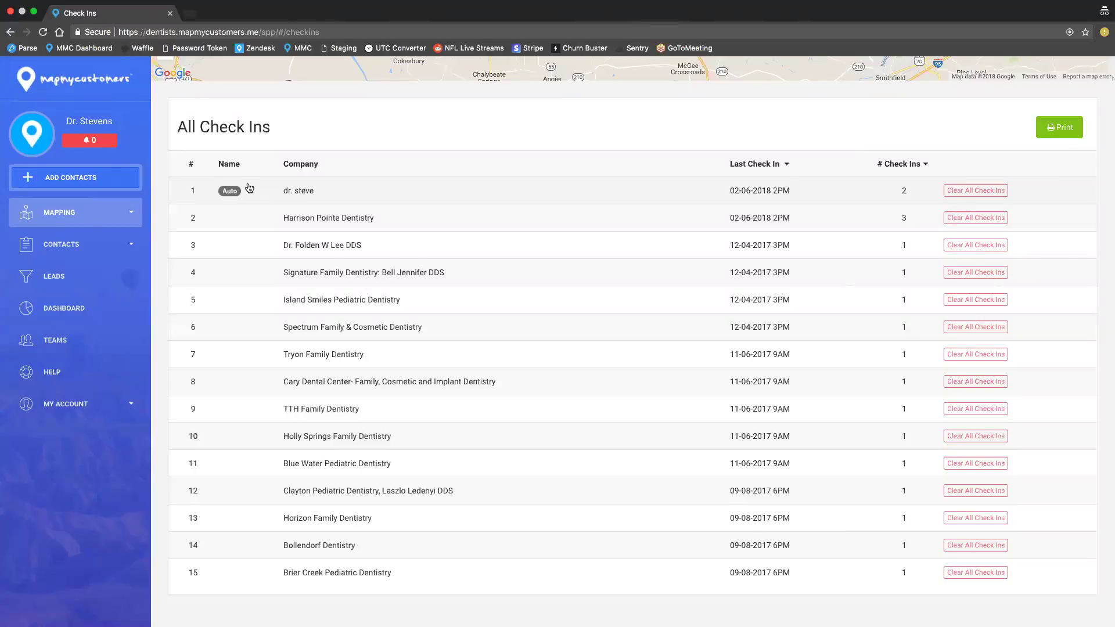
# Open the account settings and locate the Enable Automatic Check-Ins option under Automatic Reminders
pyautogui.click(123, 400)
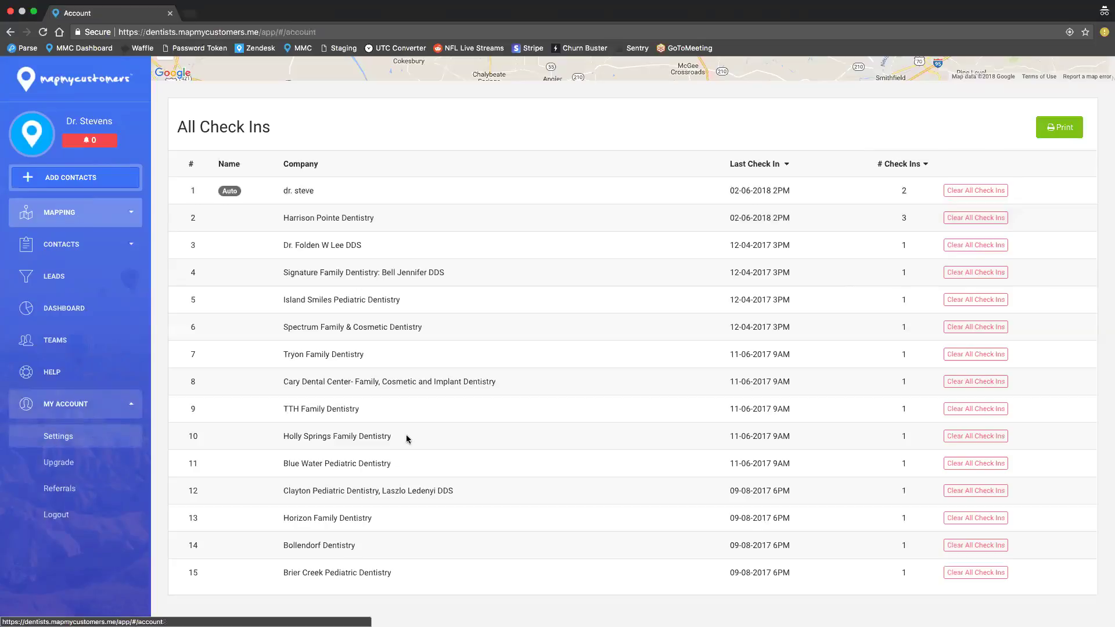
pyautogui.click(95, 436)
pyautogui.scroll(-5, 729, 362)
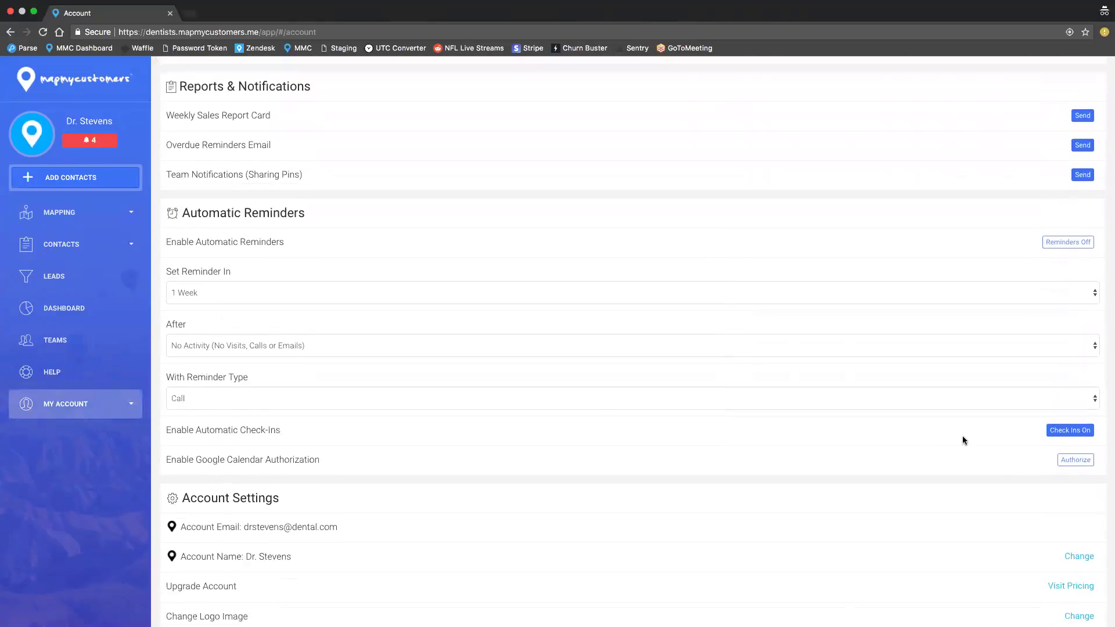
pyautogui.moveTo(162, 427); pyautogui.dragTo(283, 428)
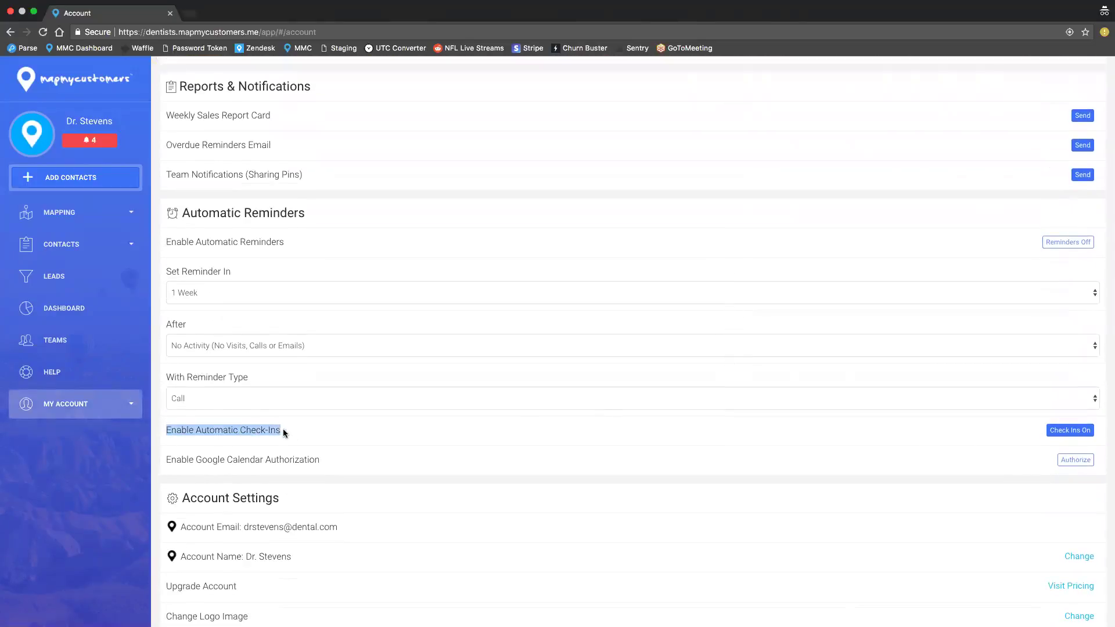
# Leave the account settings and open the Reminders map
pyautogui.click(284, 429)
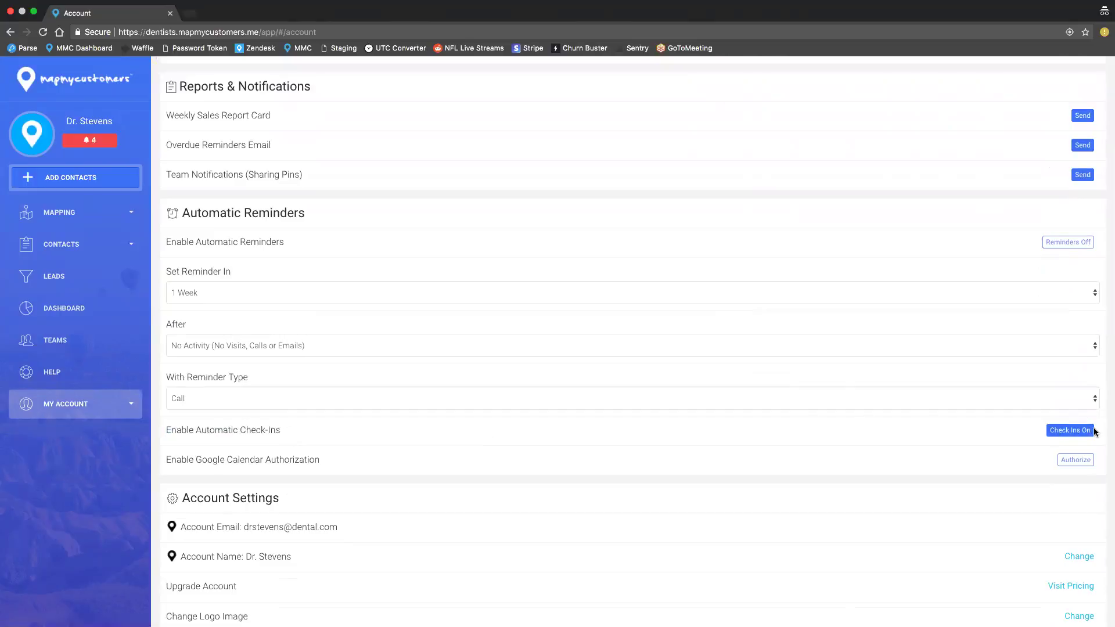
pyautogui.scroll(5, 976, 444)
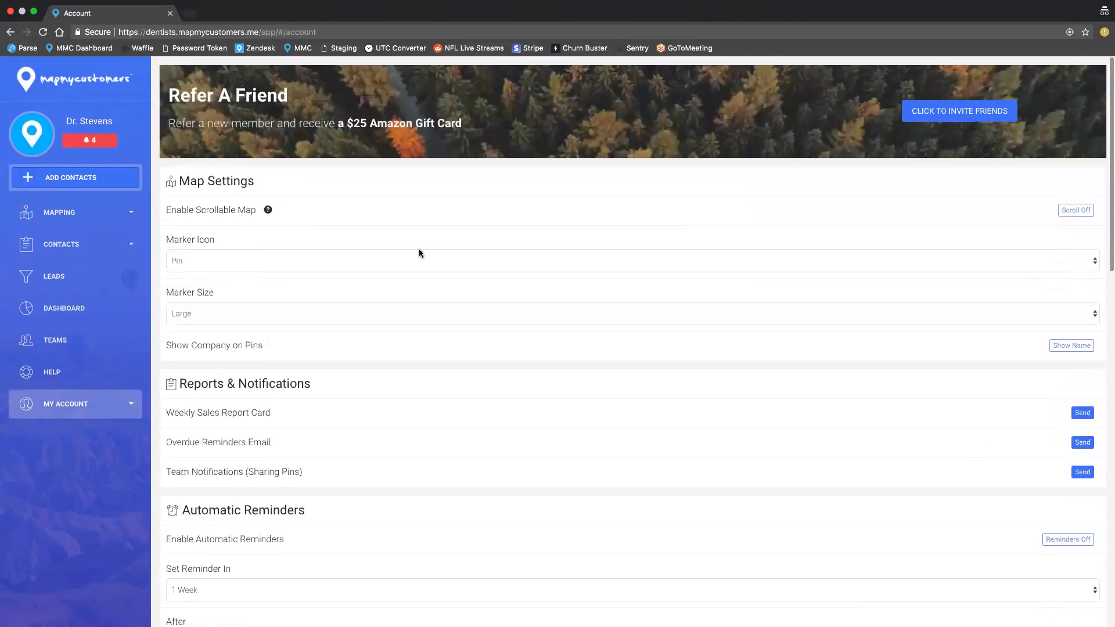
pyautogui.click(105, 216)
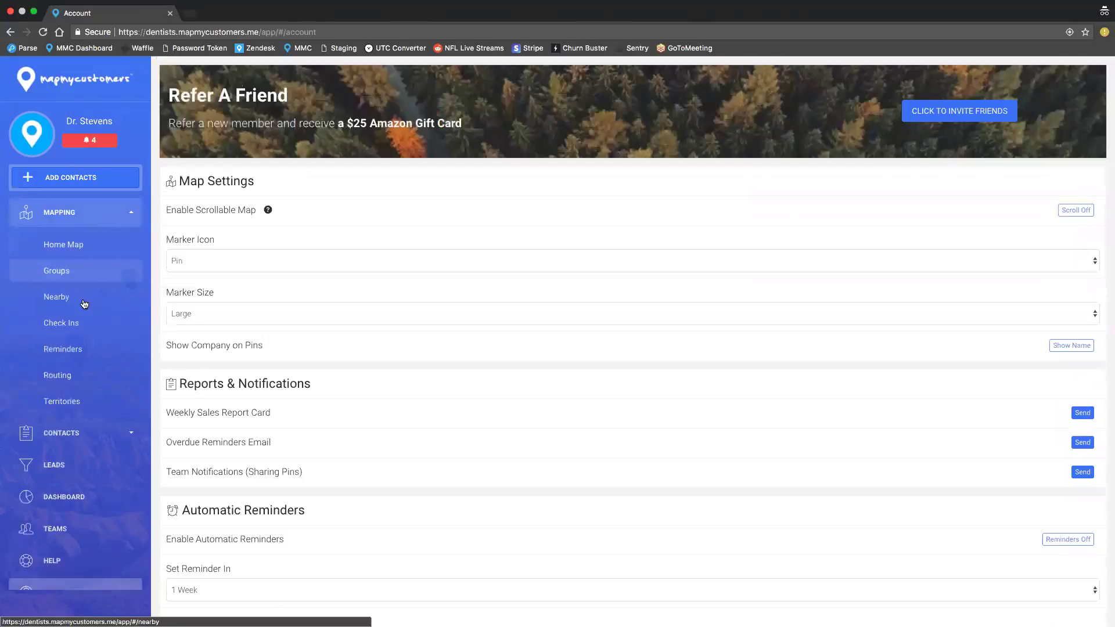
pyautogui.click(85, 357)
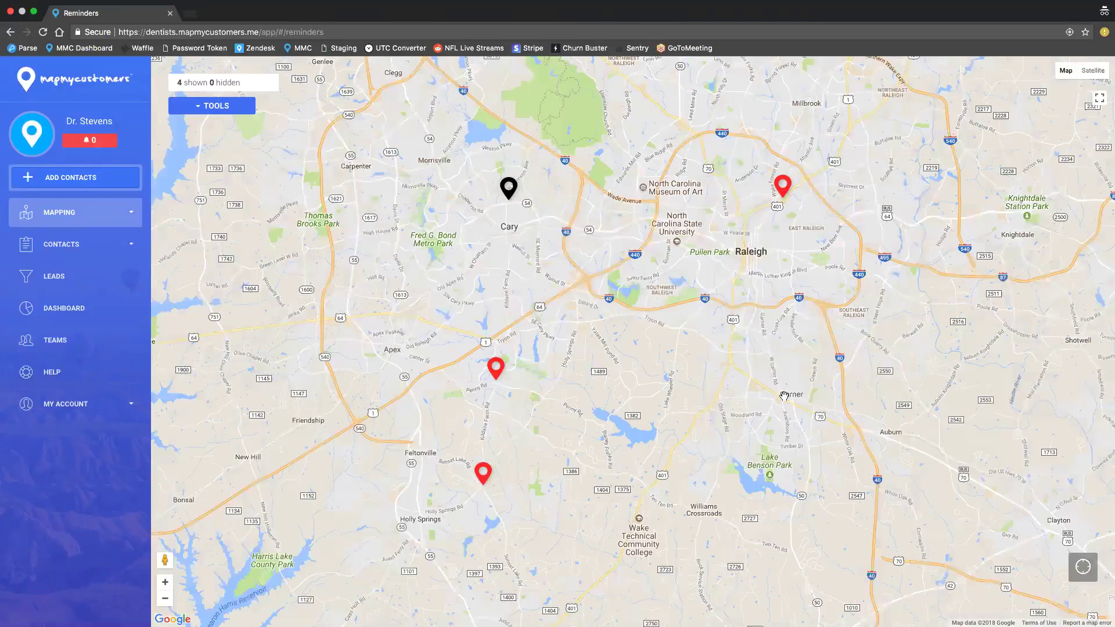
# Review the Reminders table, switch it to Calendar View, and return to List View
pyautogui.scroll(-5, 784, 396)
pyautogui.scroll(-2, 784, 396)
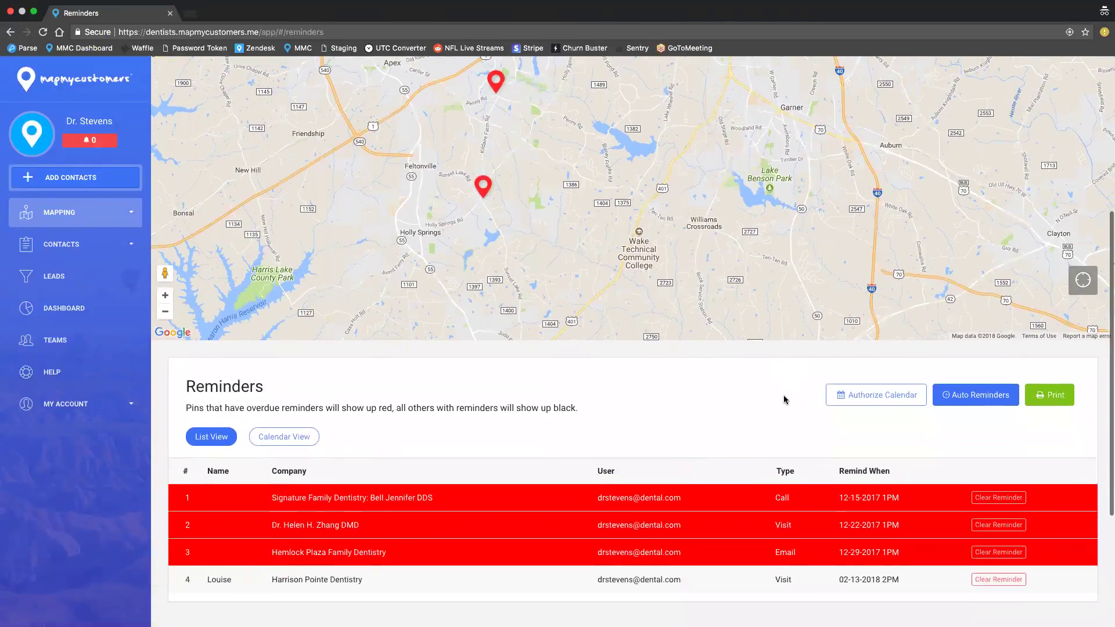
pyautogui.scroll(-1, 784, 400)
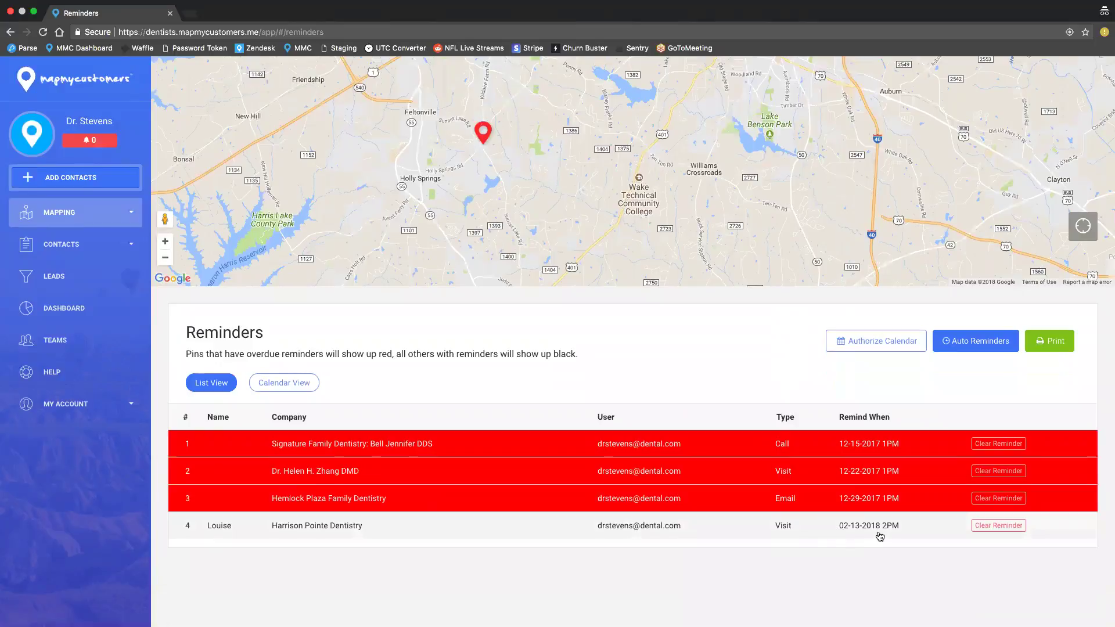
pyautogui.click(290, 390)
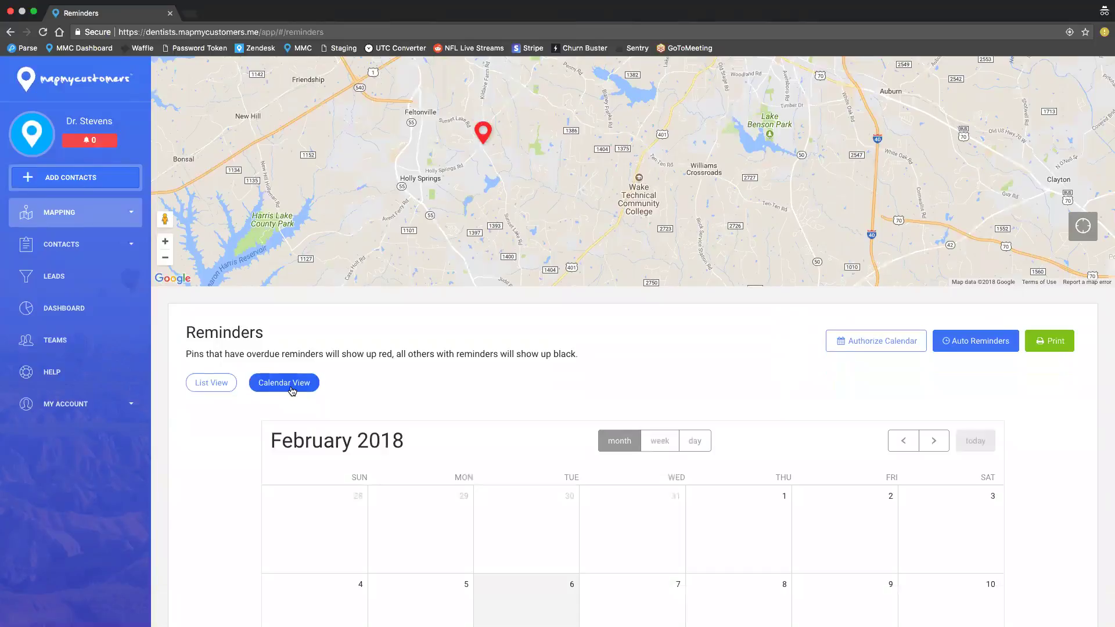
pyautogui.click(207, 389)
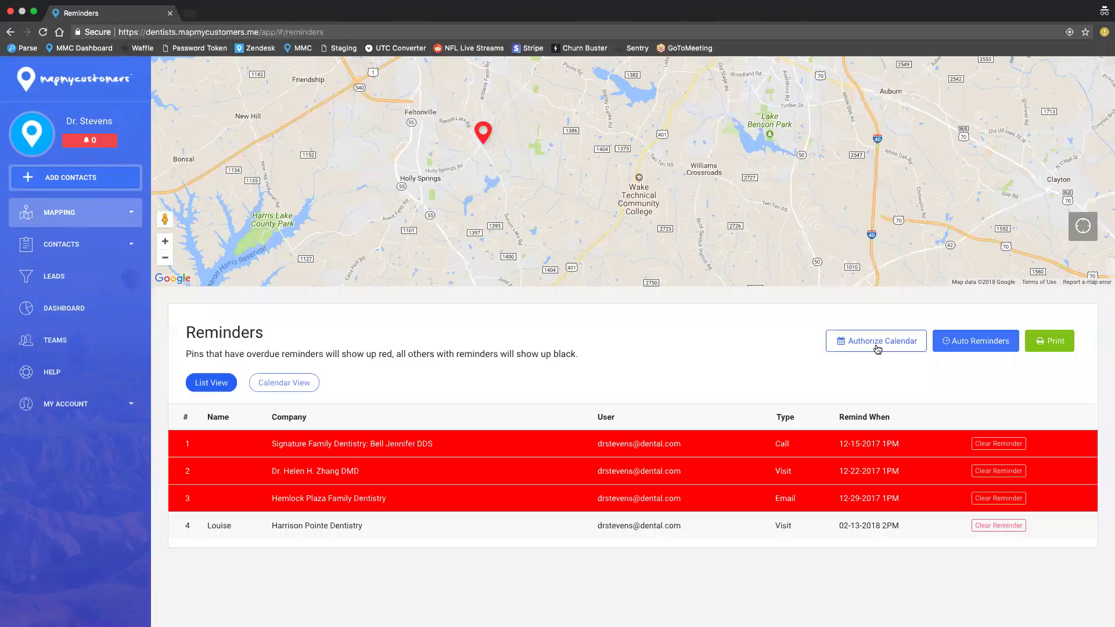
# Open the Groups map and look over the table of groups with their actions and customer pins
pyautogui.click(132, 214)
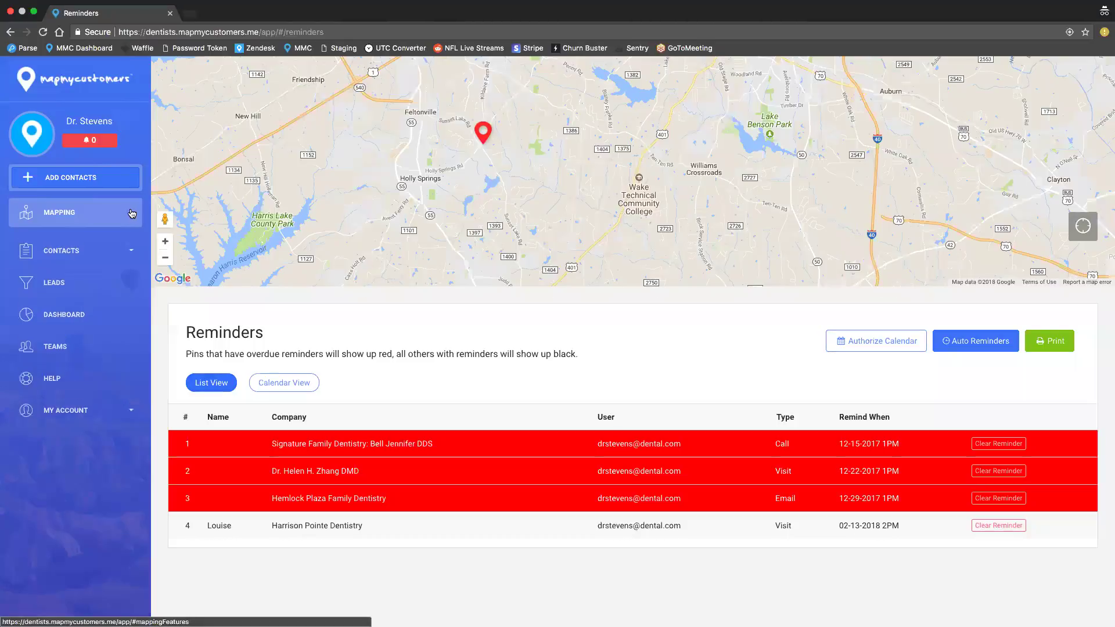
pyautogui.click(107, 277)
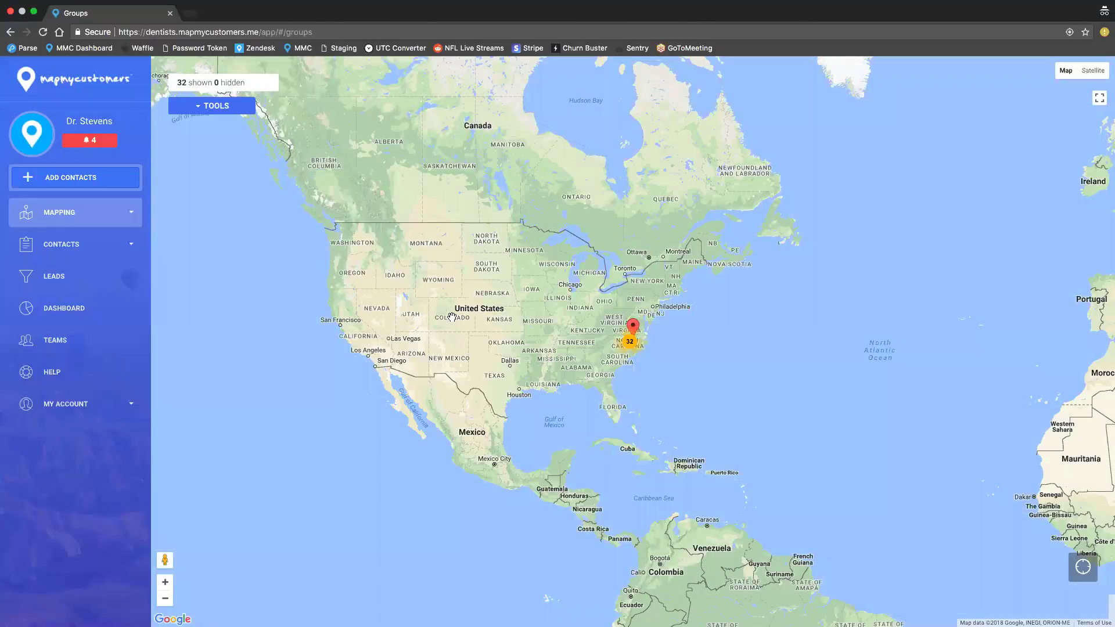
pyautogui.scroll(-5, 452, 317)
pyautogui.scroll(-3, 452, 317)
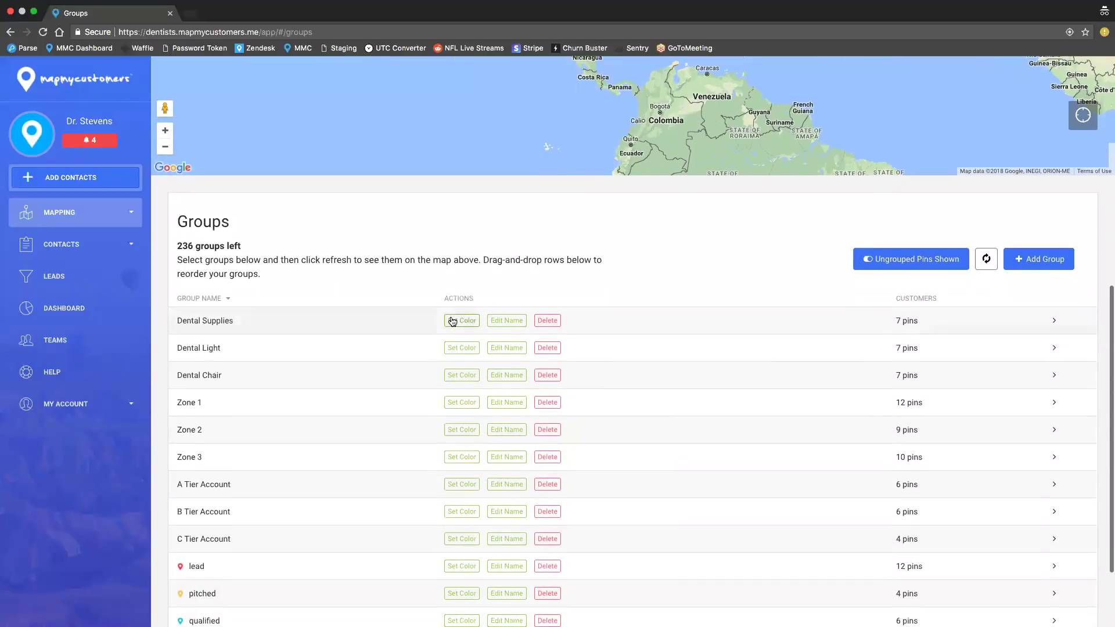
pyautogui.click(125, 215)
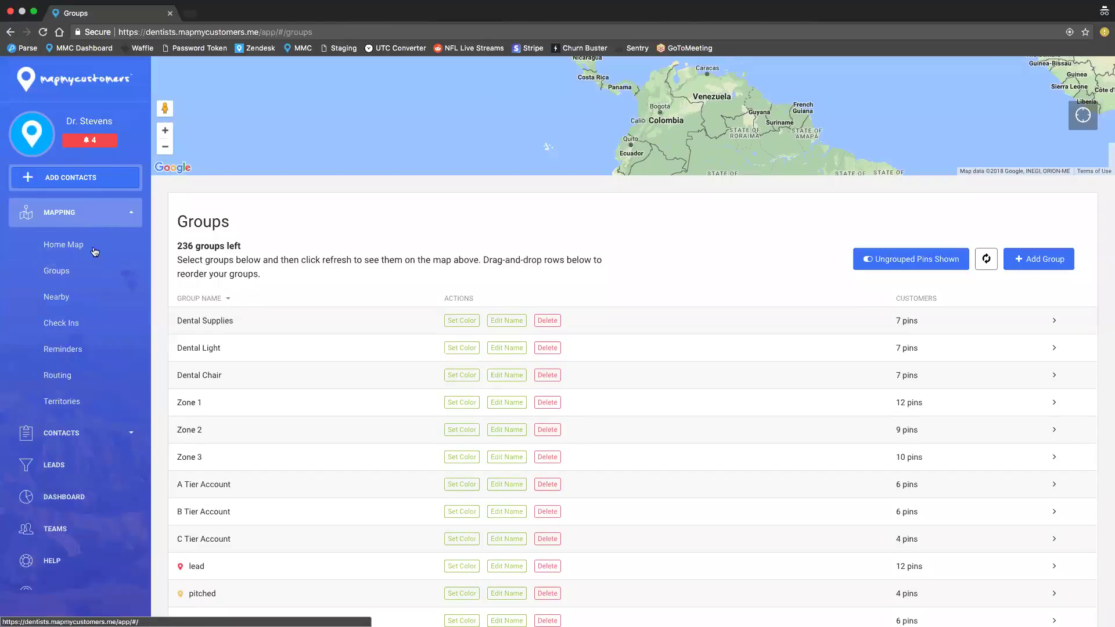
pyautogui.click(73, 277)
pyautogui.scroll(-3, 500, 267)
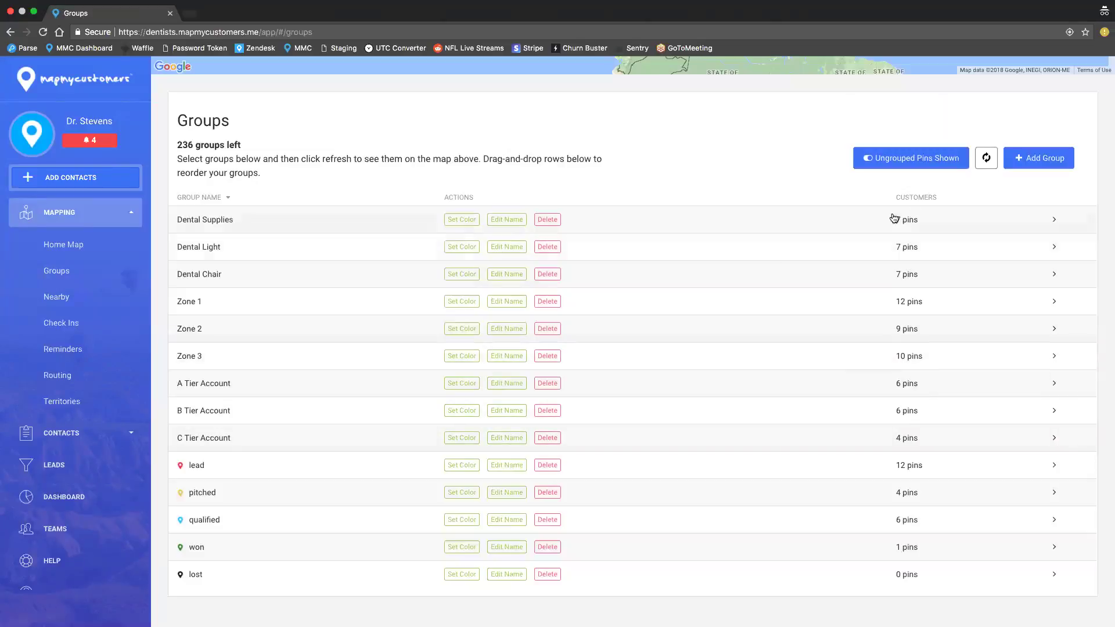
# Add a new group named "Webinar 2-6"
pyautogui.click(1037, 166)
pyautogui.click(560, 288)
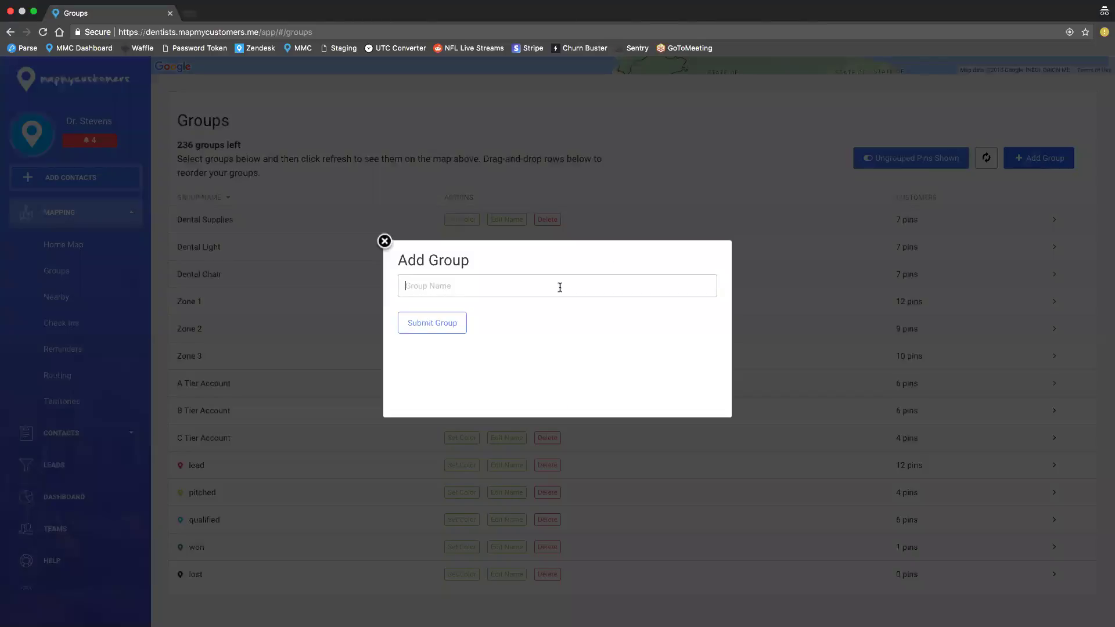
pyautogui.write('Webinar 2-6')
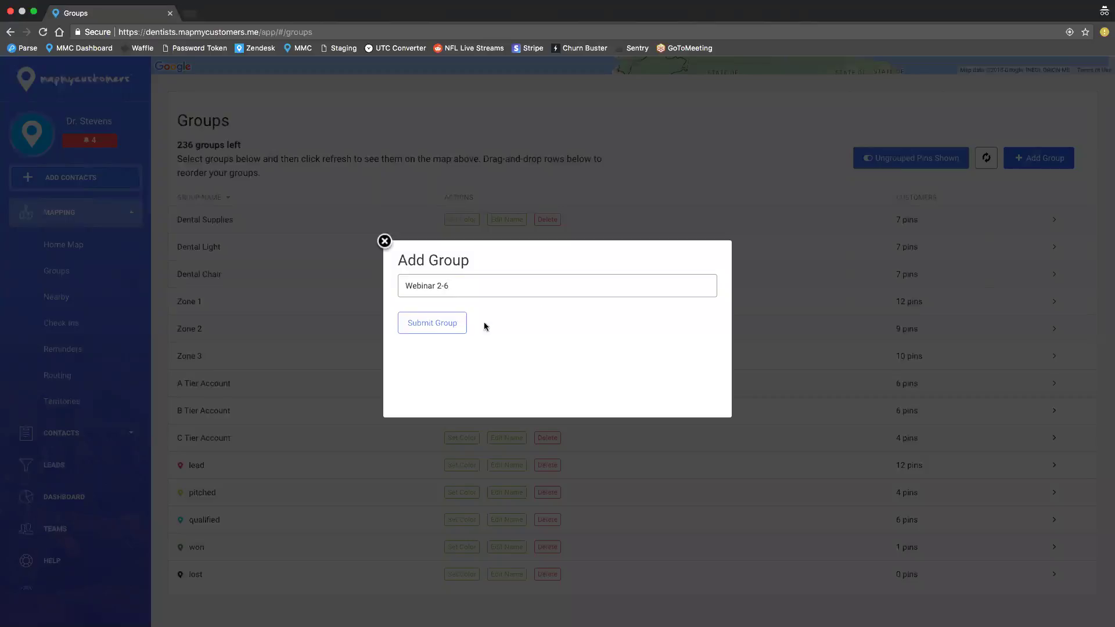
pyautogui.click(444, 322)
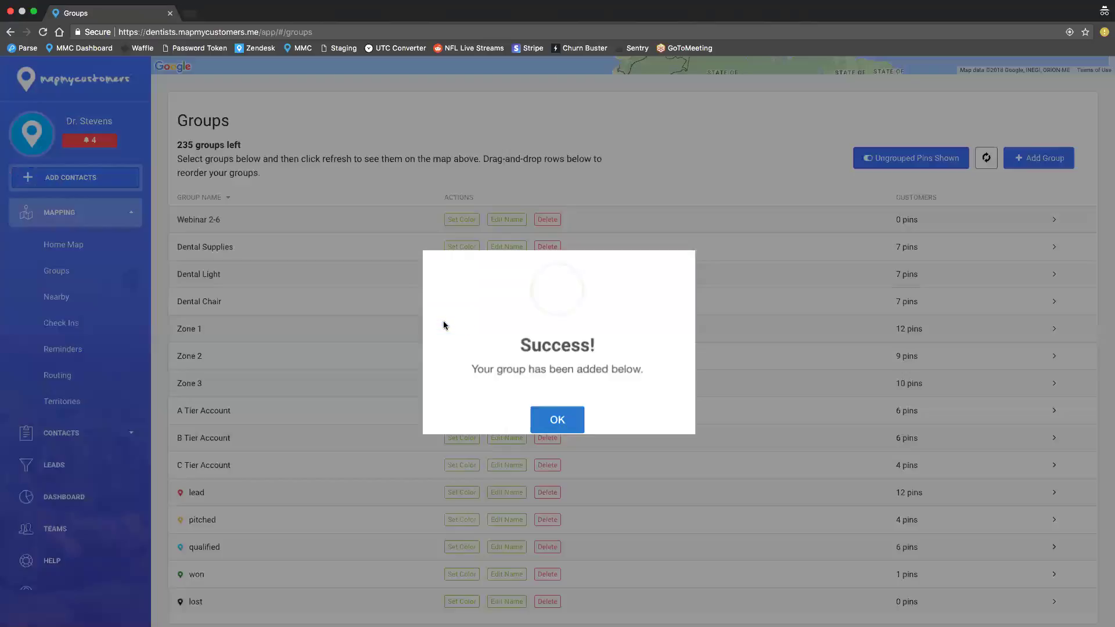
pyautogui.click(563, 416)
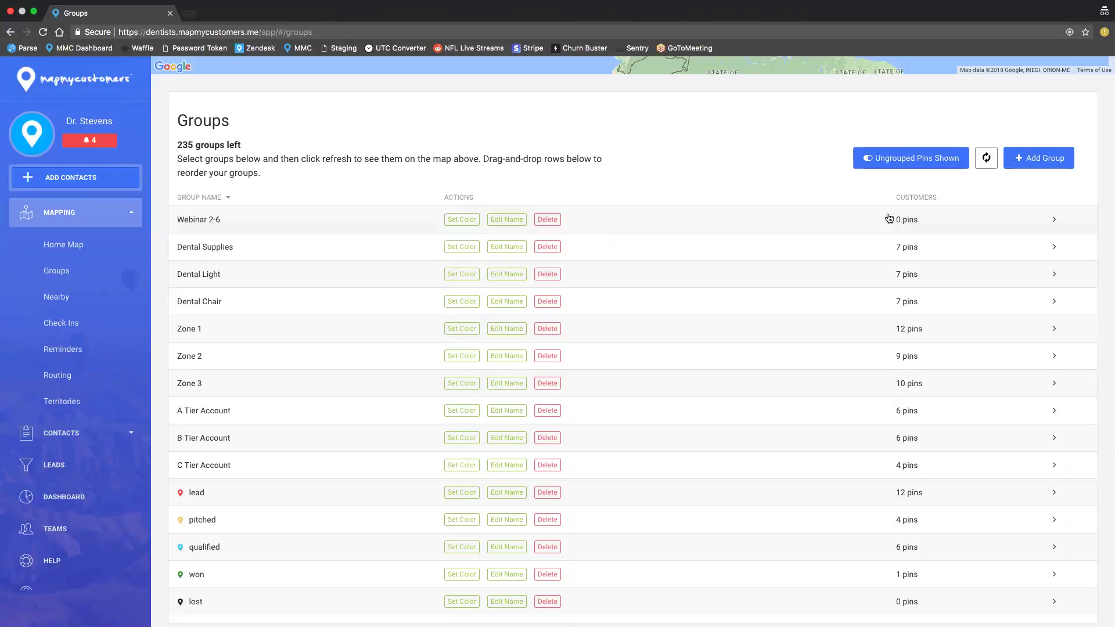
# Assign the customer at the black pin in central Raleigh to the Webinar 2-6 group, and save and close the record
pyautogui.scroll(10, 749, 175)
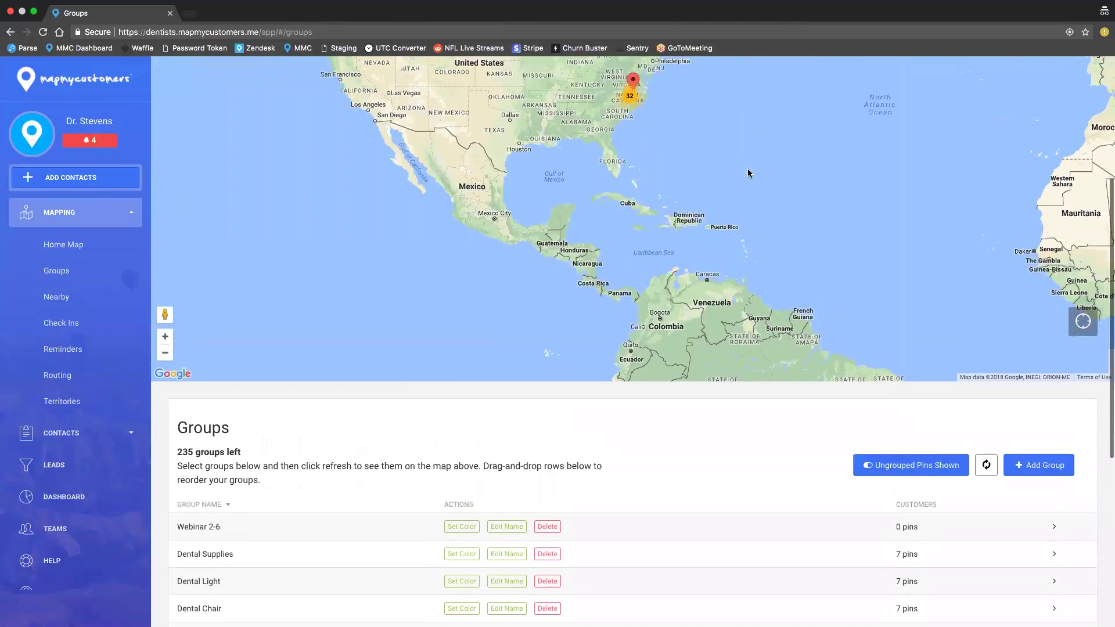
pyautogui.click(630, 342)
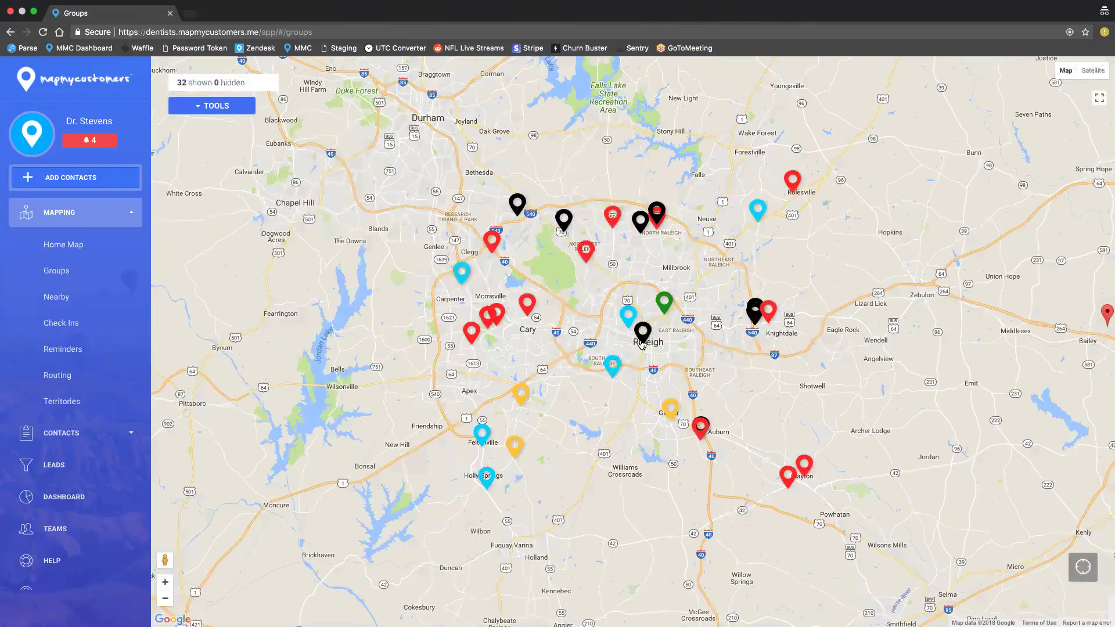
pyautogui.click(642, 344)
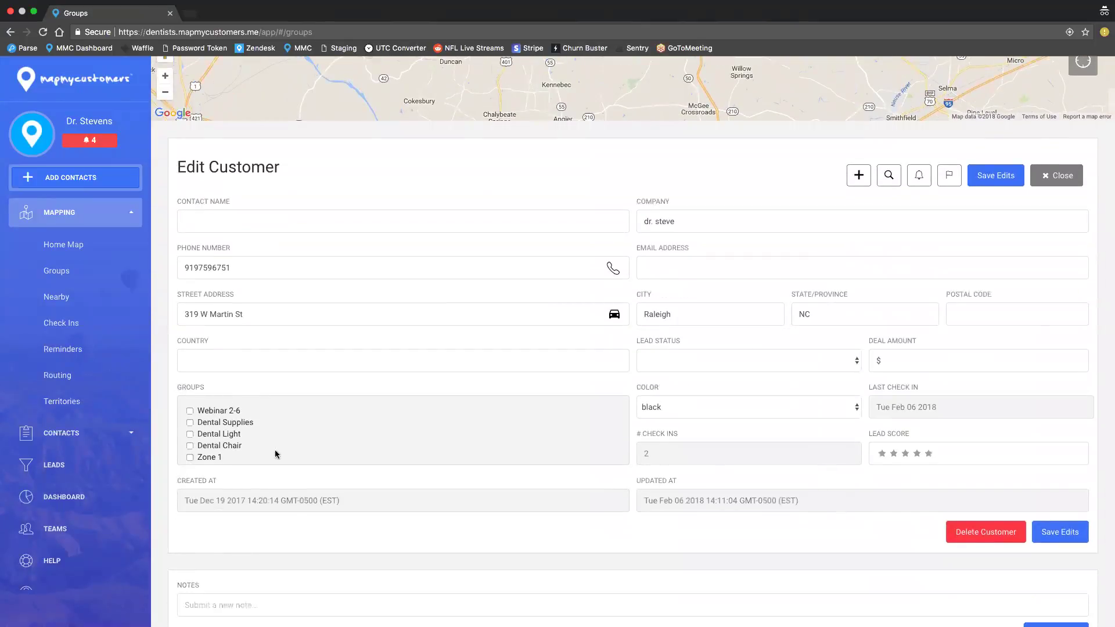
pyautogui.scroll(-3, 251, 420)
pyautogui.scroll(2, 251, 421)
pyautogui.scroll(2, 250, 418)
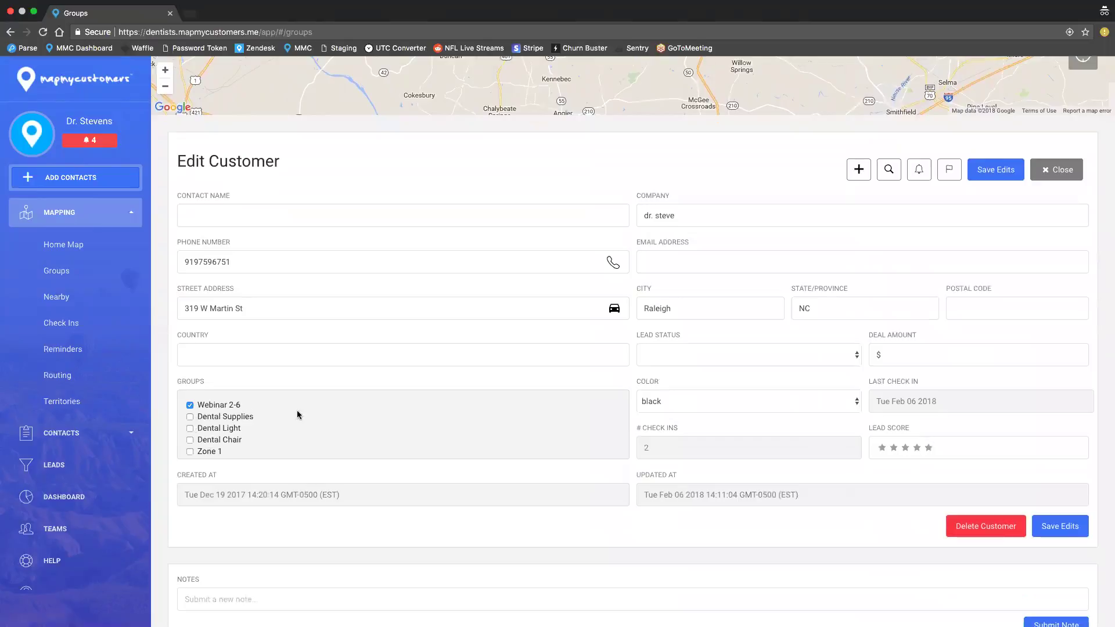
pyautogui.click(994, 180)
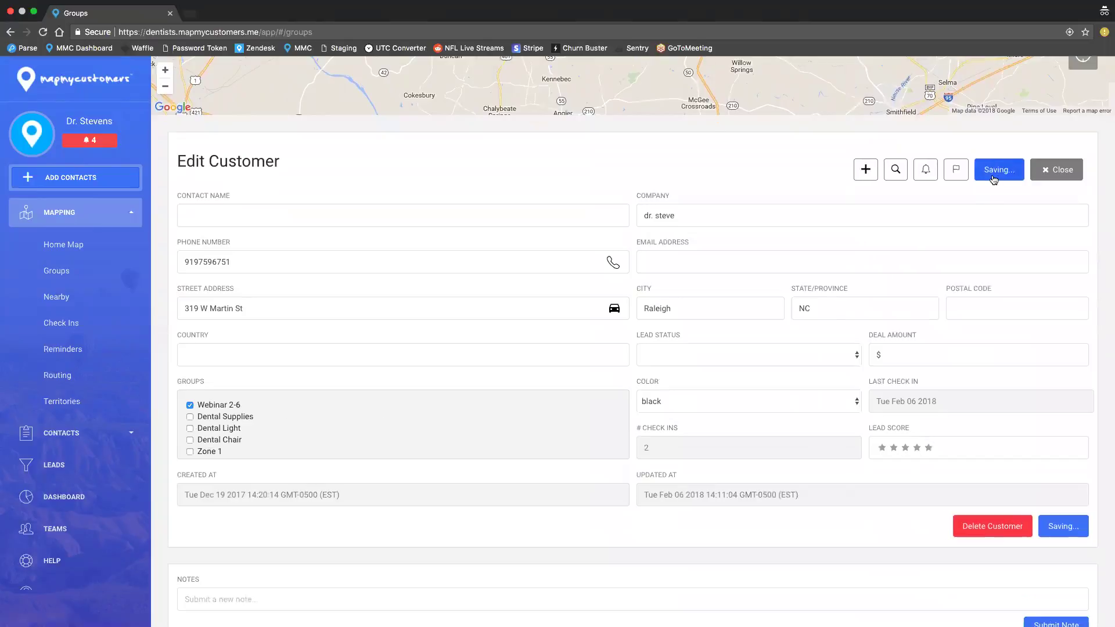
pyautogui.click(1045, 173)
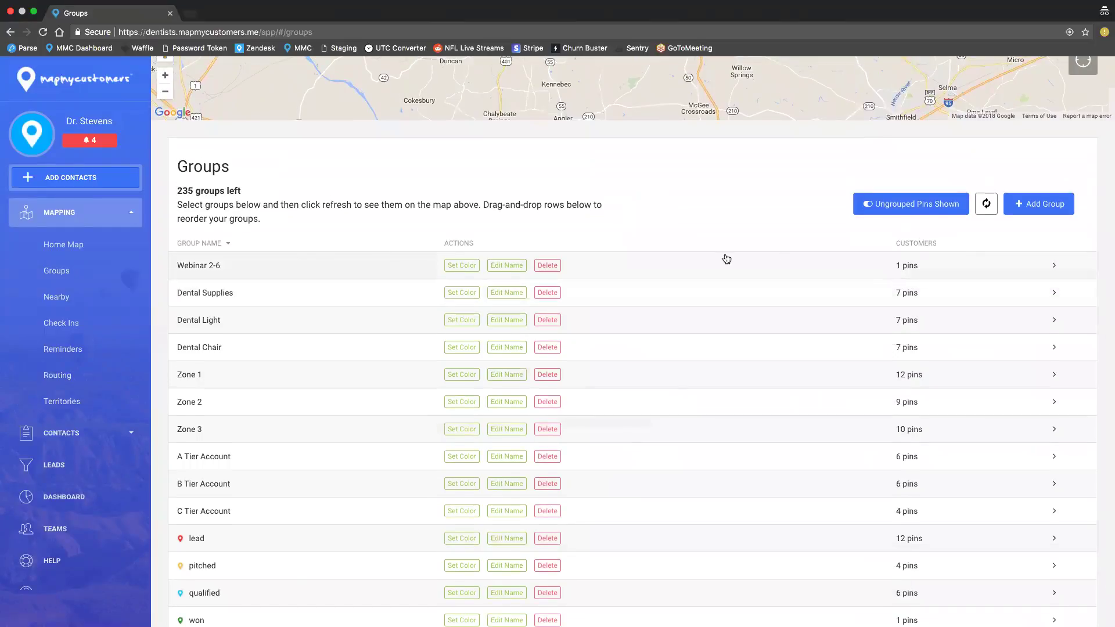
# Use the Lasso tool to draw a closed shape around the cluster of pins north of Raleigh
pyautogui.scroll(10, 726, 258)
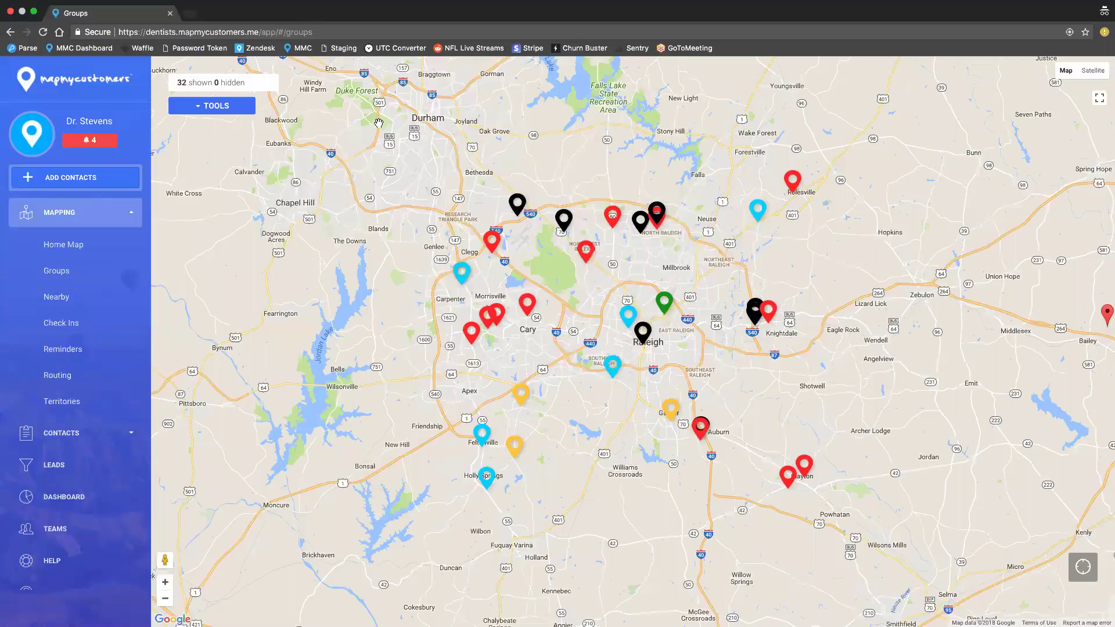
pyautogui.click(210, 111)
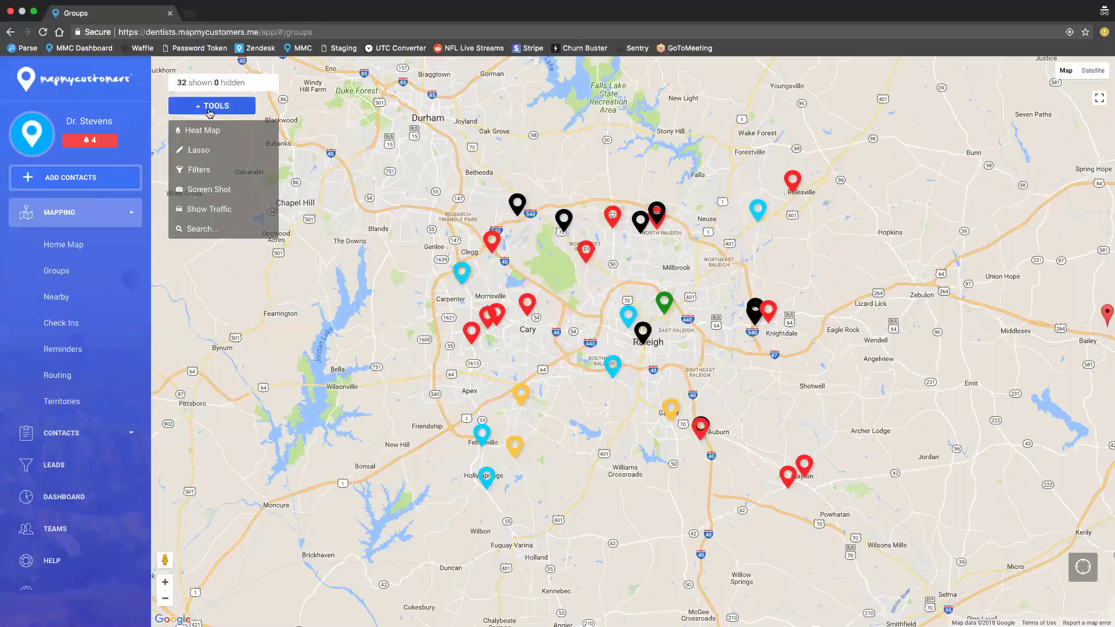
pyautogui.click(221, 152)
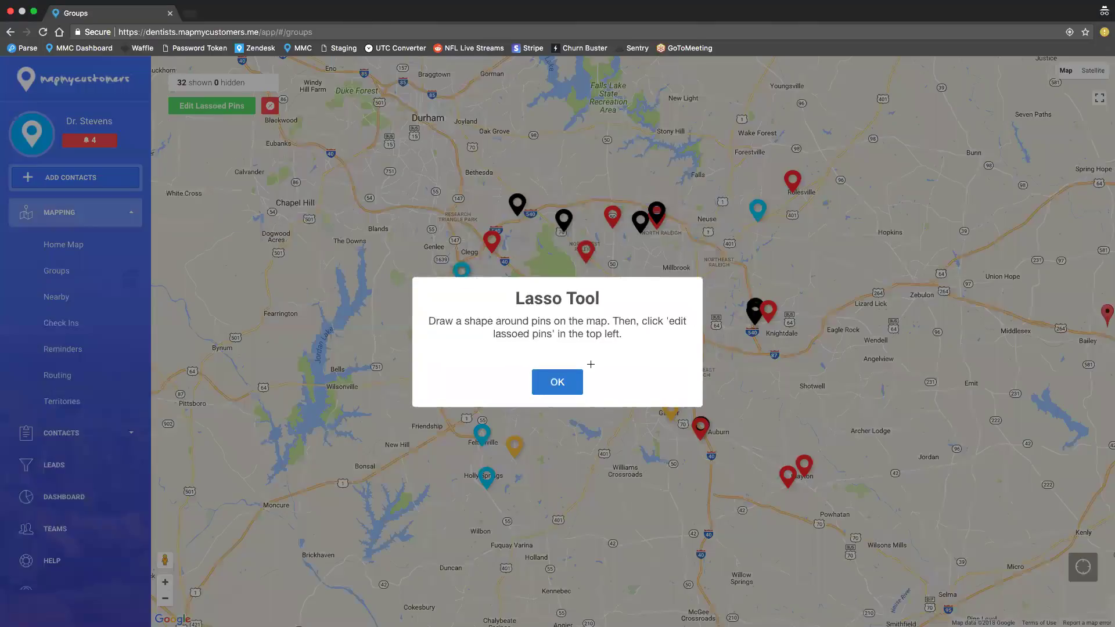
pyautogui.click(570, 387)
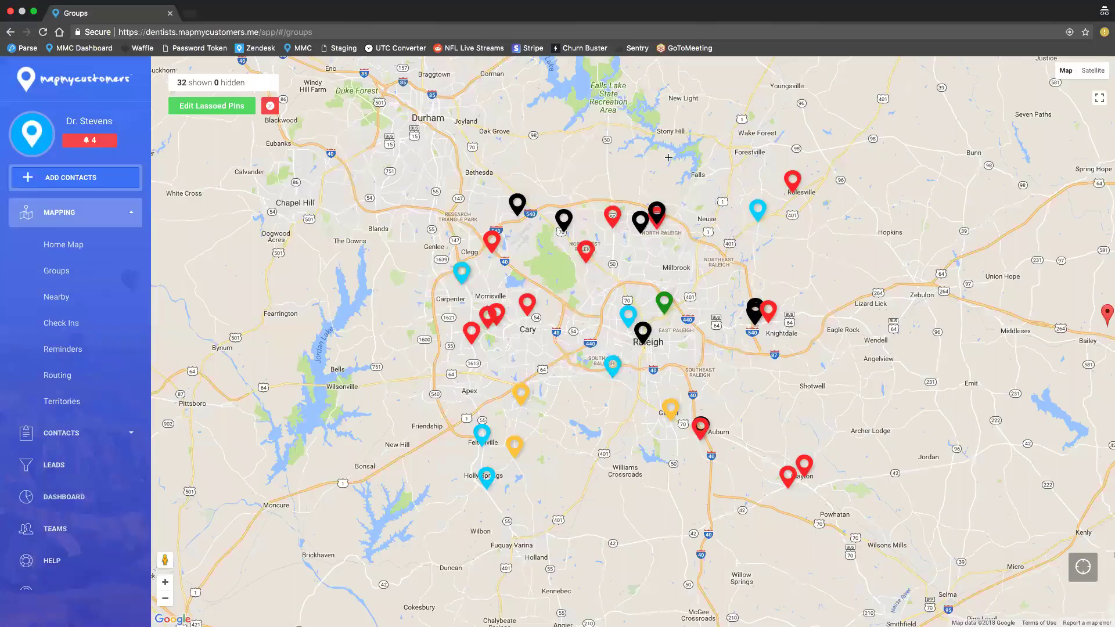
pyautogui.moveTo(667, 161)
pyautogui.mouseDown()
pyautogui.moveTo(617, 145)
pyautogui.moveTo(508, 163)
pyautogui.moveTo(500, 200)
pyautogui.moveTo(522, 241)
pyautogui.moveTo(610, 286)
pyautogui.moveTo(704, 235)
pyautogui.moveTo(662, 157)
pyautogui.mouseUp()
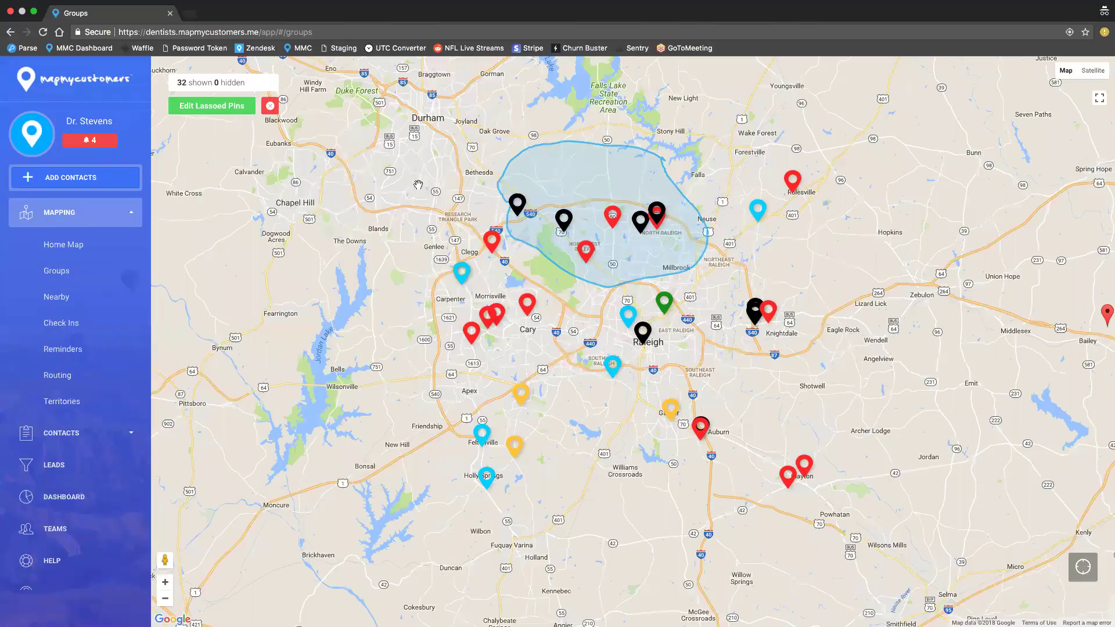
# Add the lassoed pins to the Webinar 2-6 group without choosing a pin color, and save them
pyautogui.click(213, 107)
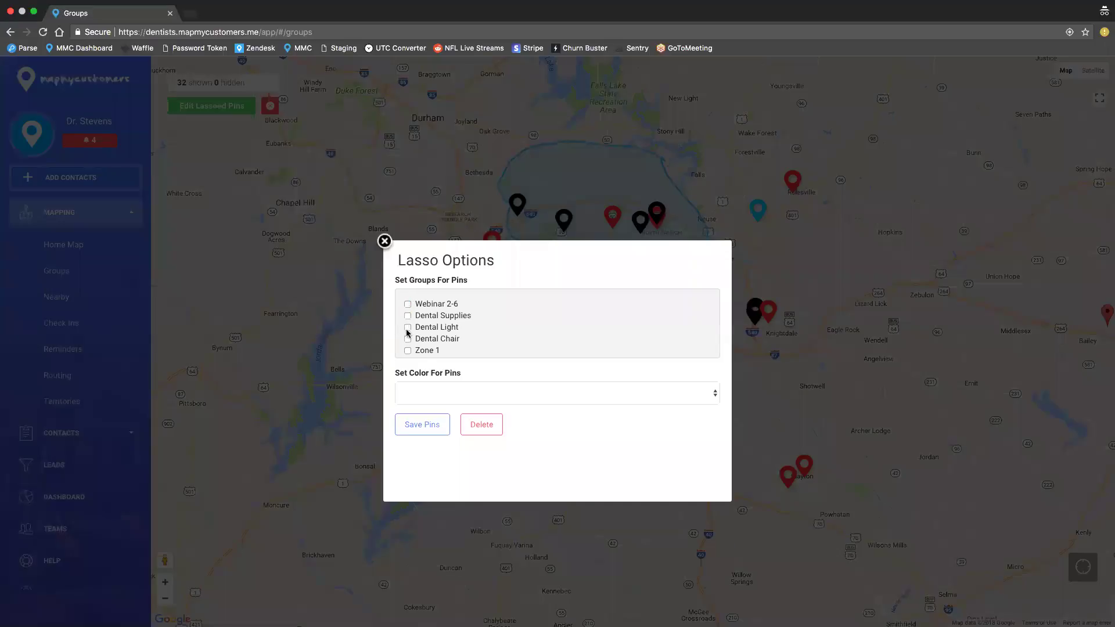
pyautogui.click(447, 390)
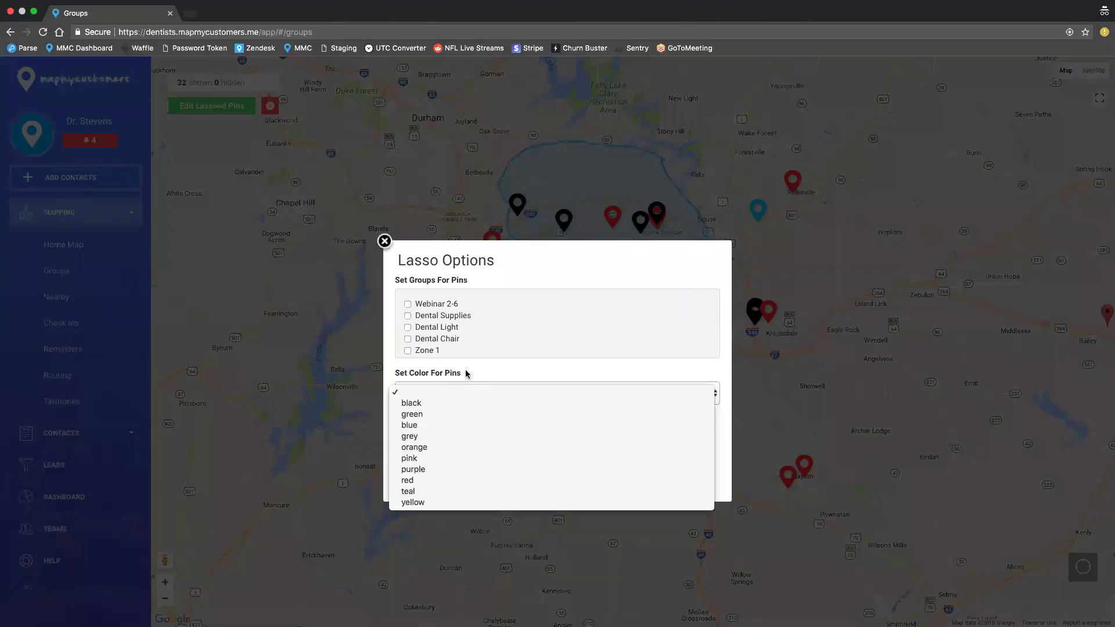
pyautogui.click(465, 373)
pyautogui.click(408, 304)
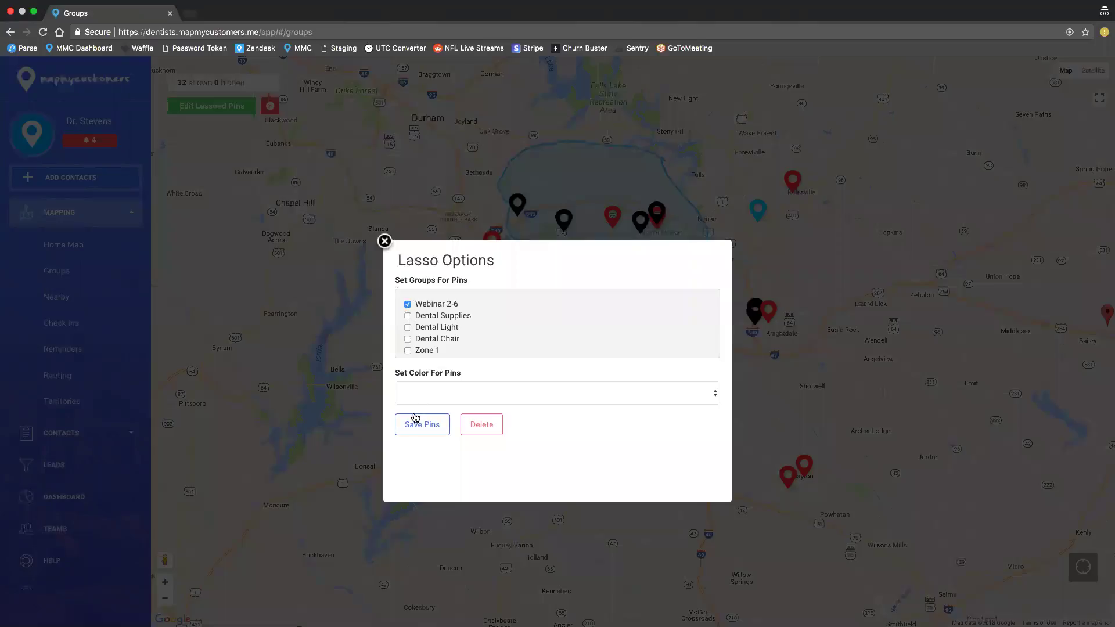
pyautogui.click(416, 422)
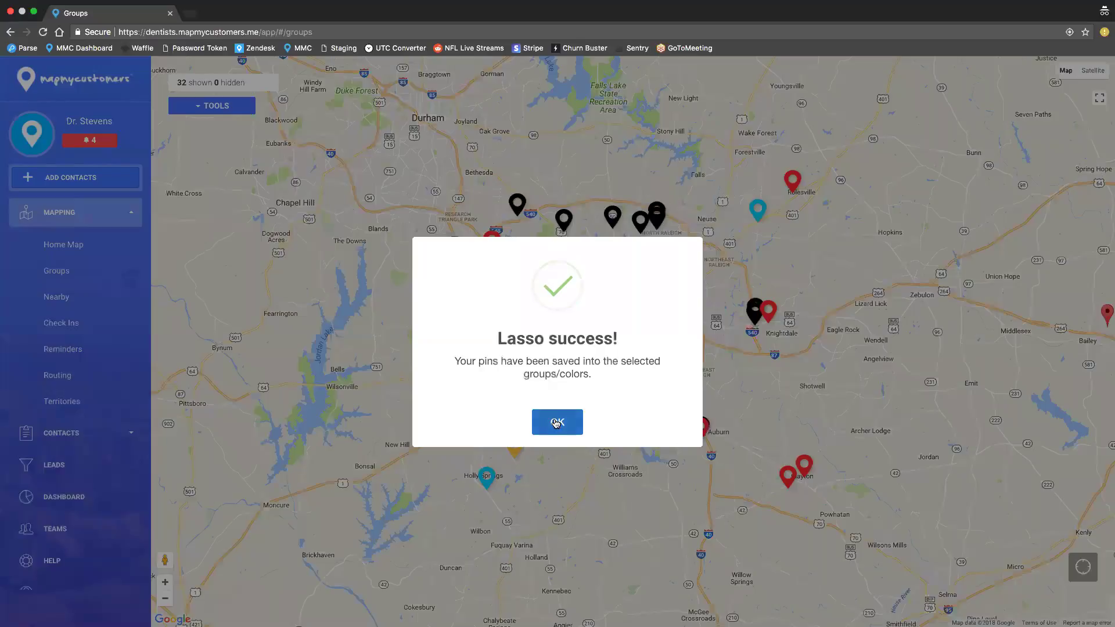
pyautogui.click(557, 422)
# Show only the pins of the Webinar 2-6 group on the Groups map
pyautogui.scroll(-4, 725, 453)
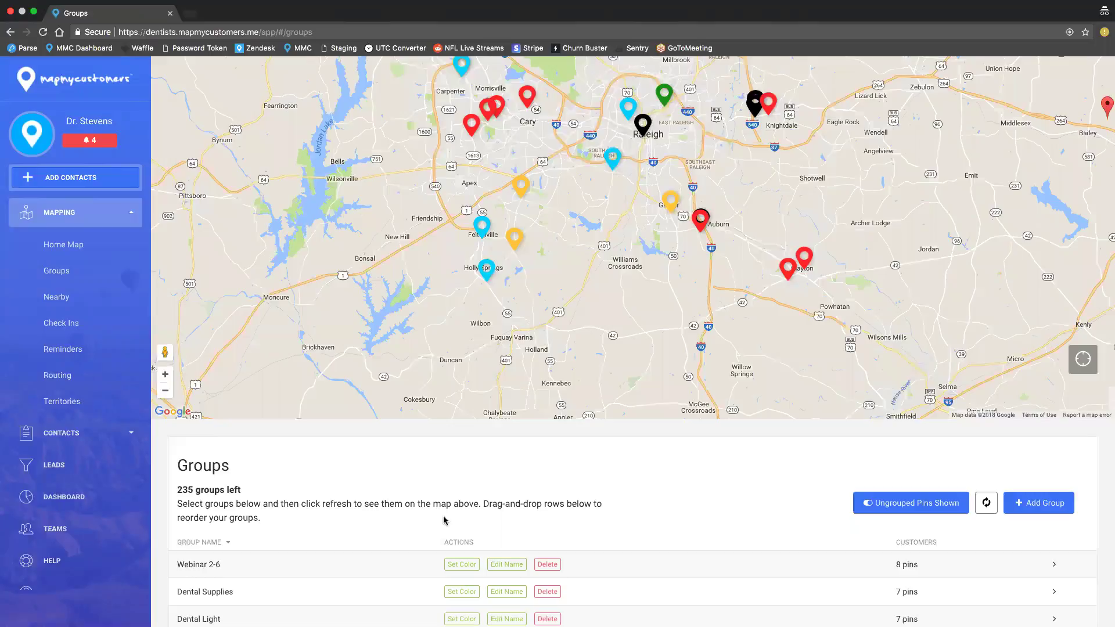
pyautogui.scroll(-4, 438, 521)
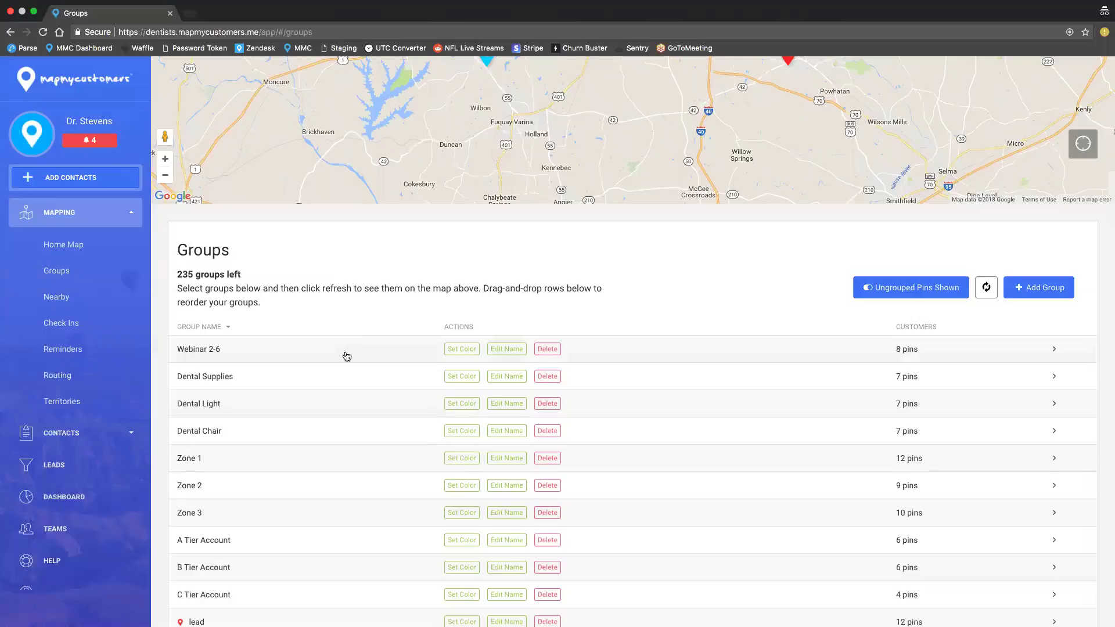
pyautogui.click(347, 356)
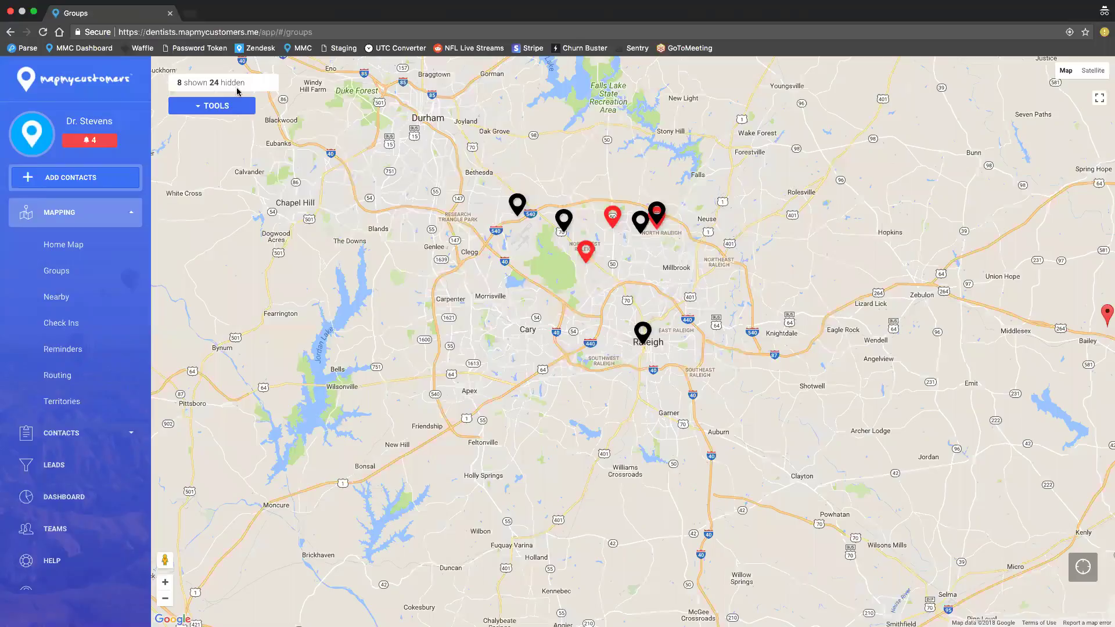
# Review the Webinar 2-6 group's customer list and its first customer's record, closing both to return to the full Groups map
pyautogui.scroll(-5, 1026, 439)
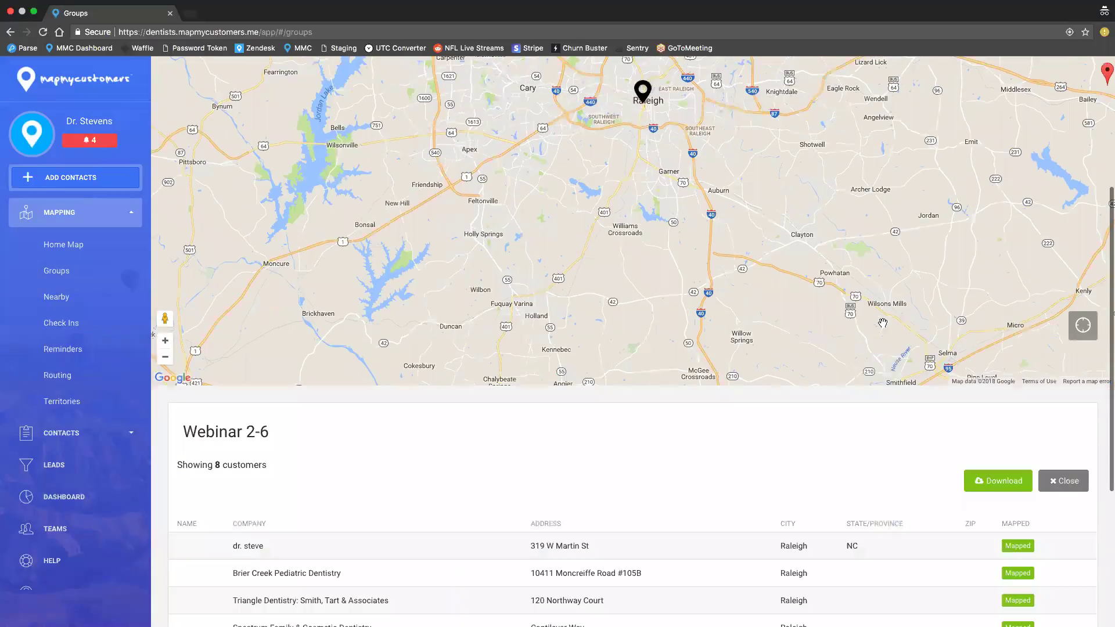
pyautogui.scroll(-3, 1044, 459)
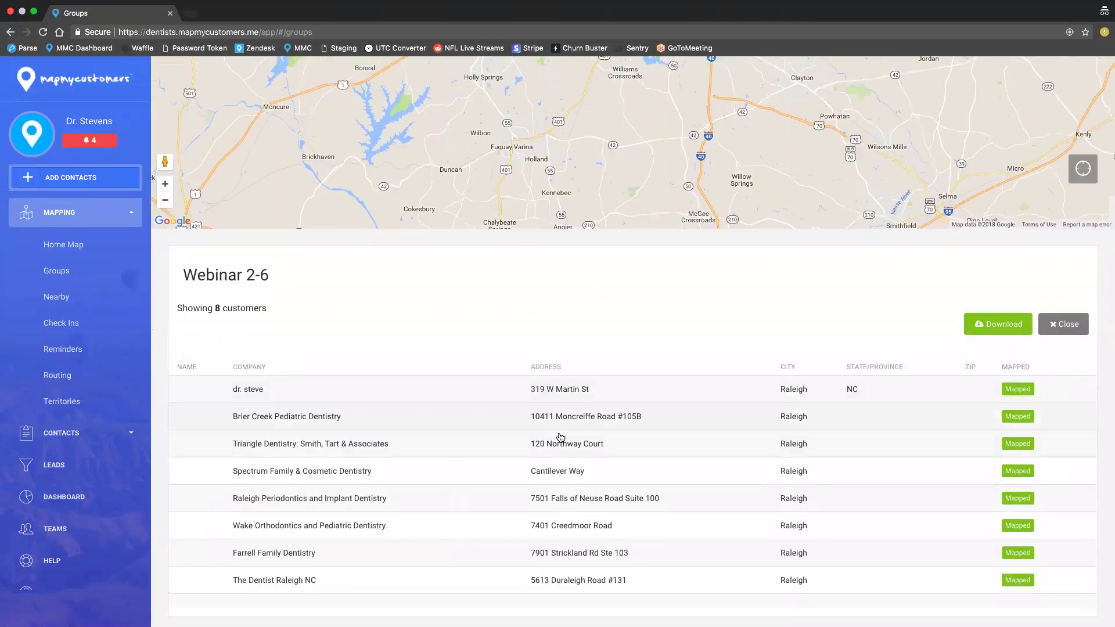
pyautogui.click(334, 398)
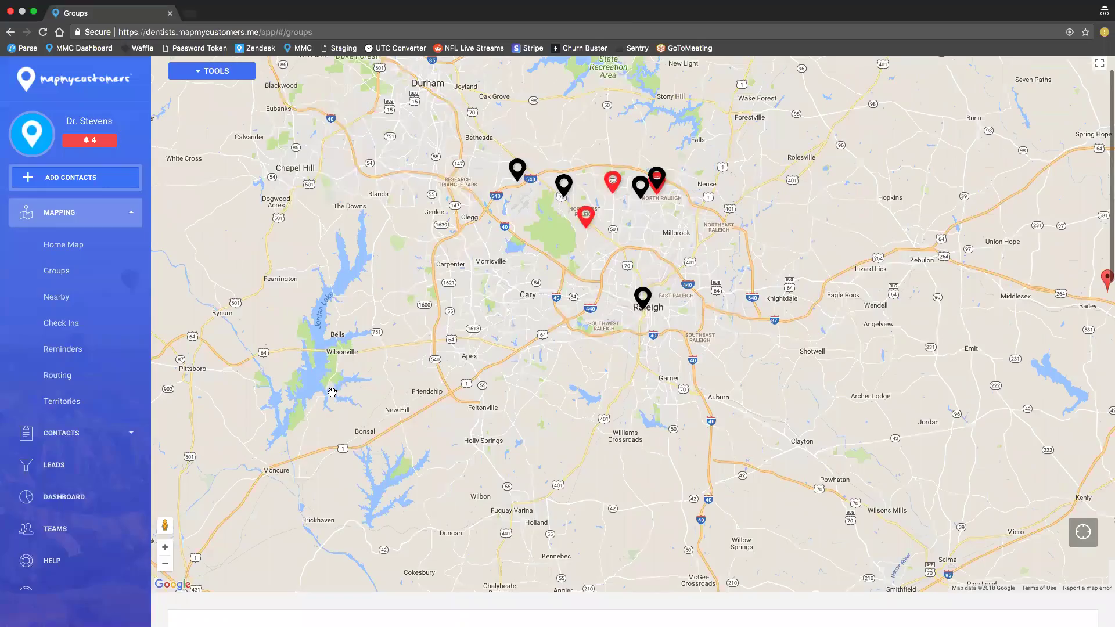
pyautogui.scroll(-5, 596, 411)
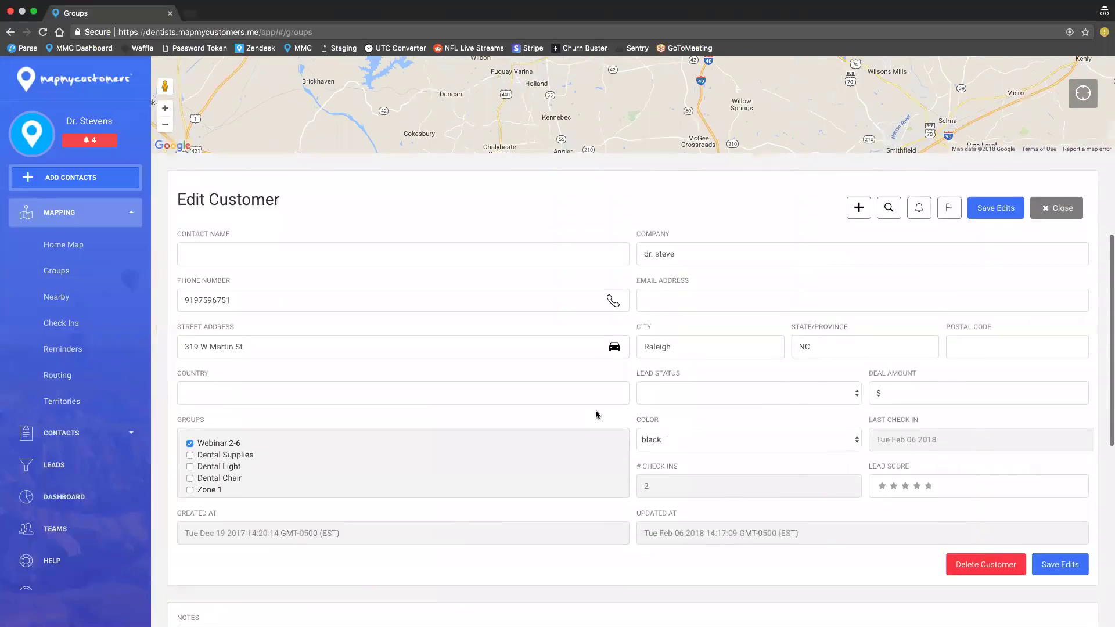
pyautogui.scroll(-2, 809, 371)
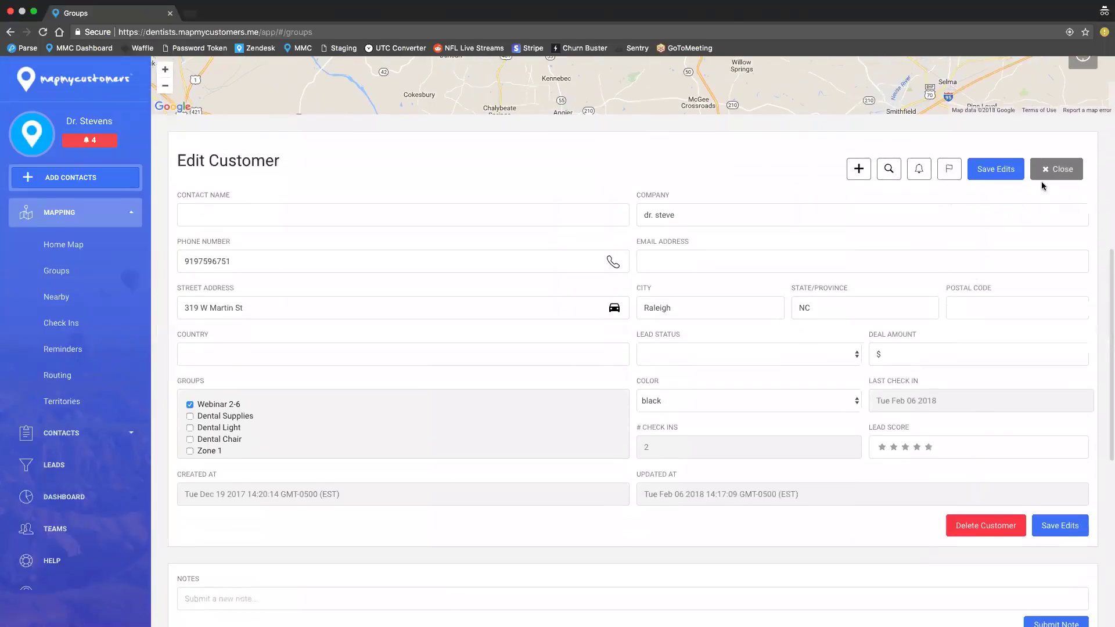
pyautogui.click(1044, 173)
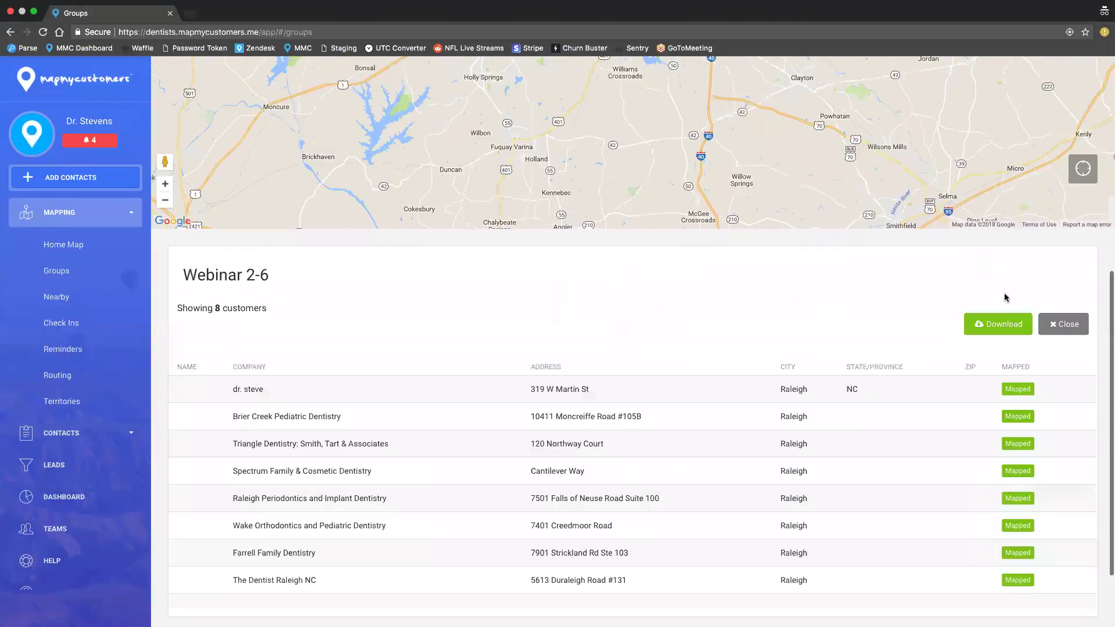
pyautogui.click(1051, 326)
pyautogui.scroll(7, 797, 317)
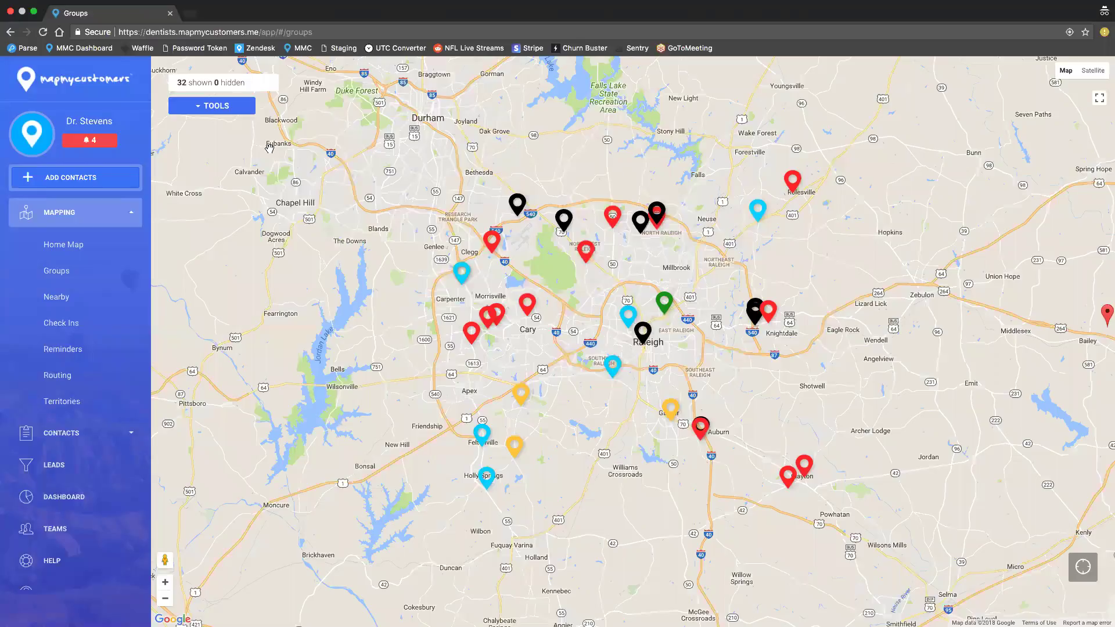
# Select Webinar 2-6 and Dental Supplies in the Pins in ALL groups filter, deselect both, and close it without applying
pyautogui.click(214, 109)
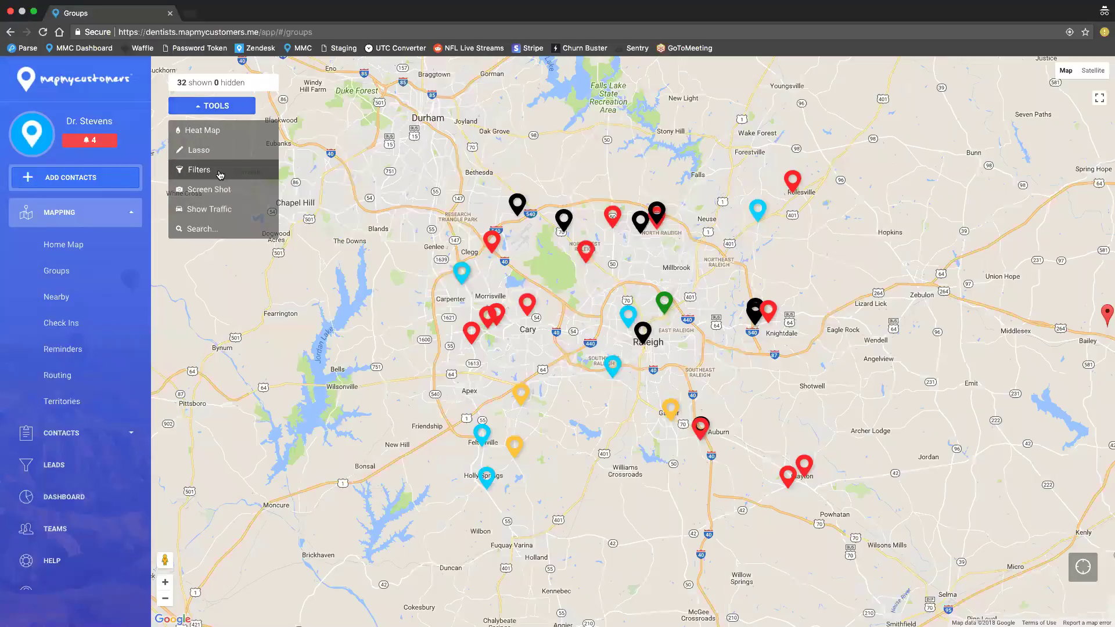
pyautogui.click(221, 175)
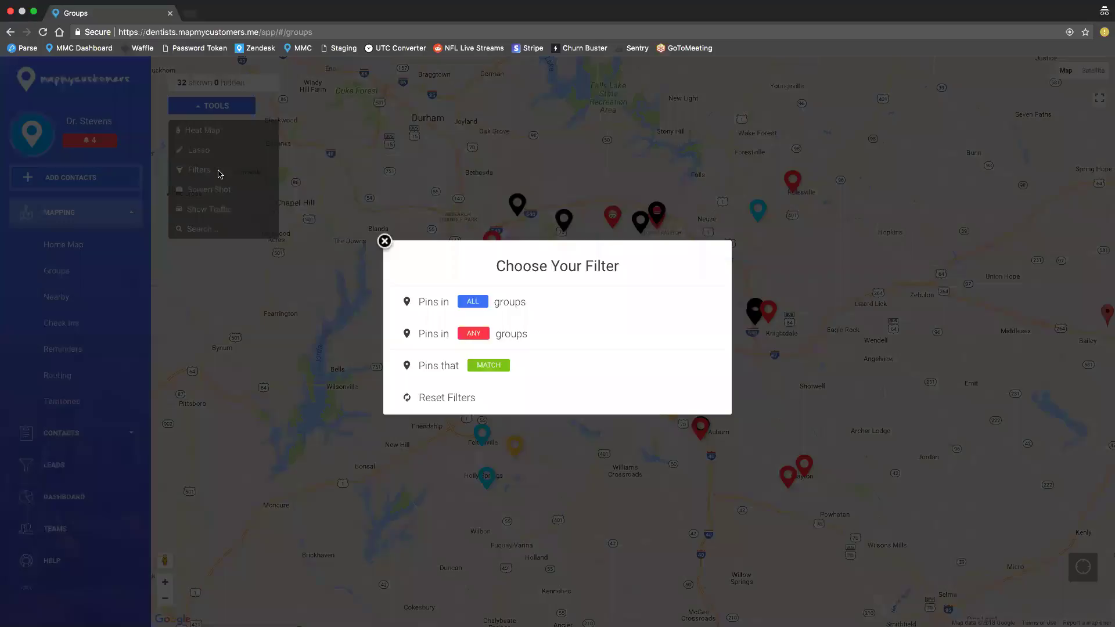
pyautogui.click(567, 310)
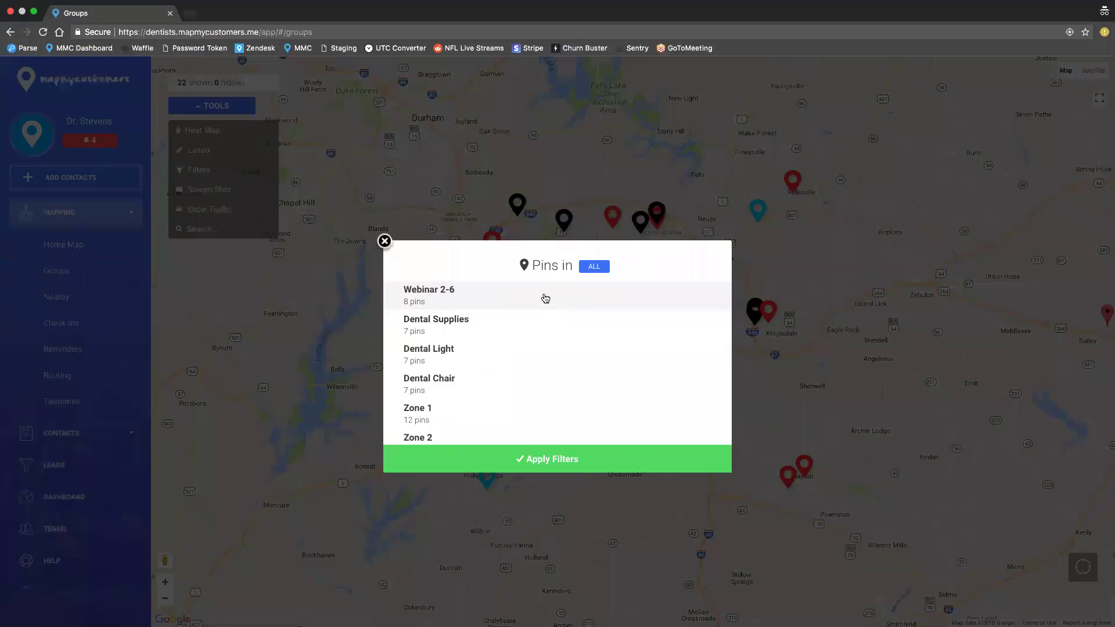
pyautogui.click(546, 299)
pyautogui.click(542, 324)
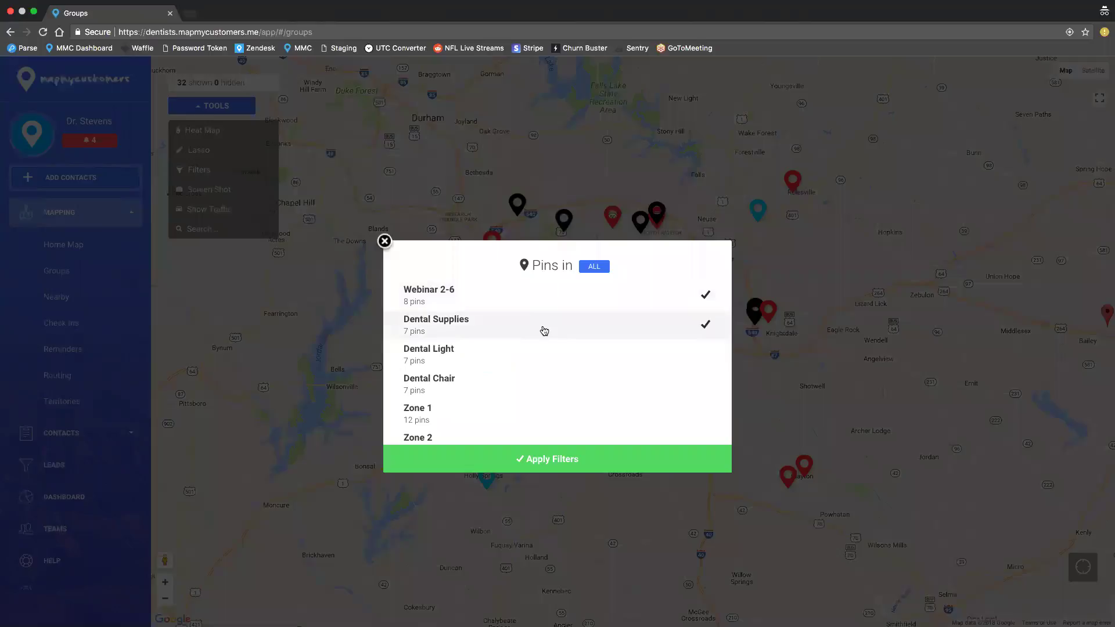
pyautogui.click(544, 330)
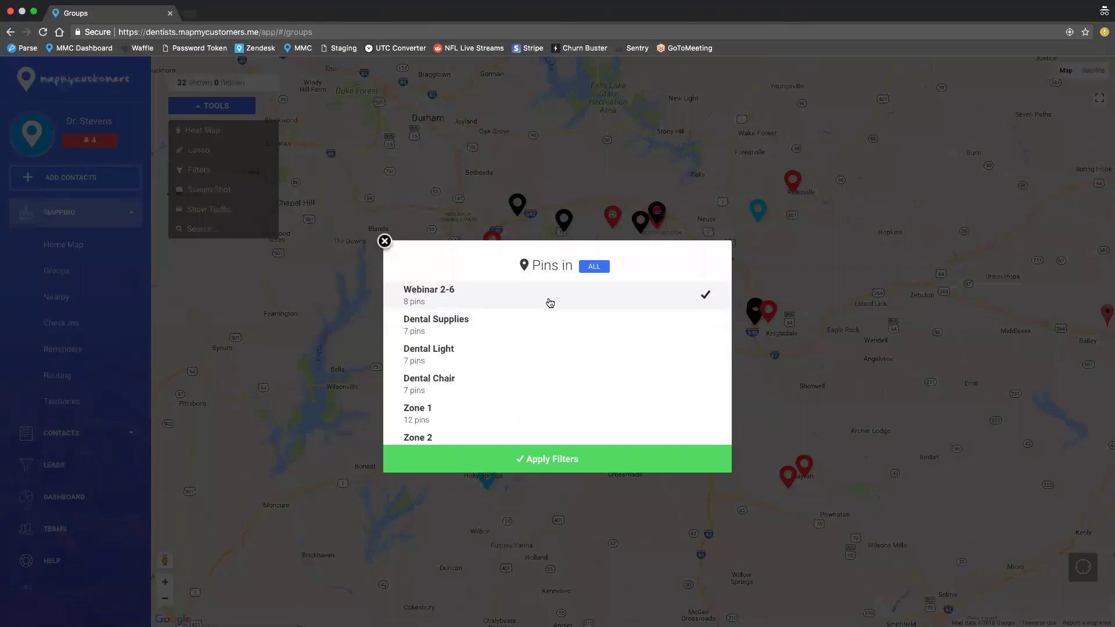
pyautogui.click(548, 303)
pyautogui.click(385, 241)
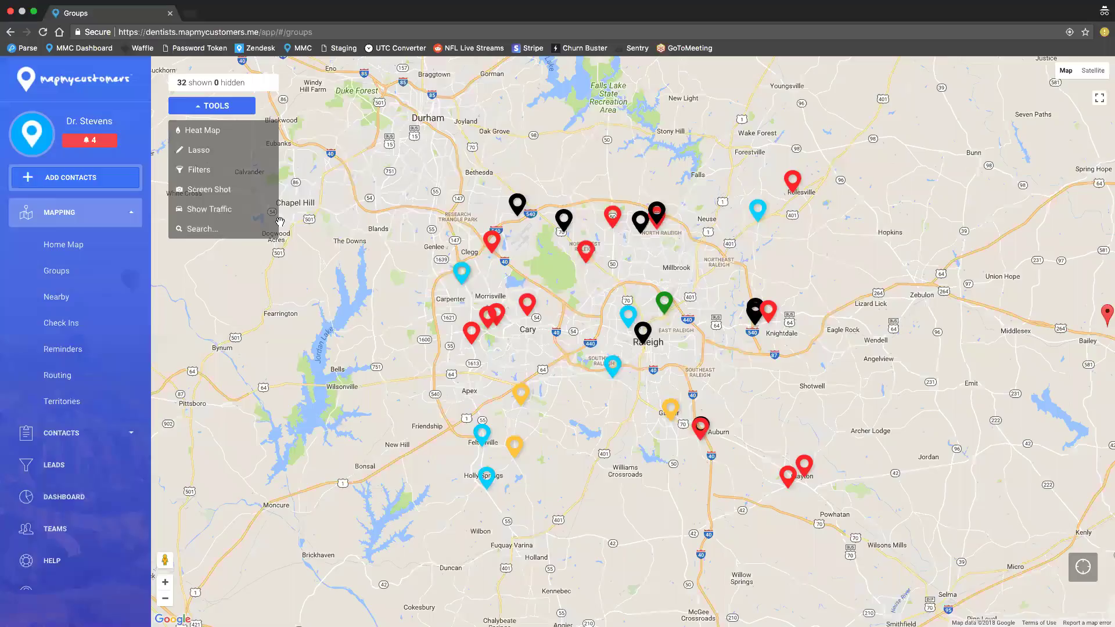
# Select Webinar 2-6, Dental Supplies and Dental Light in the Pins in ANY groups filter, deselect all three, and close it unapplied
pyautogui.click(199, 169)
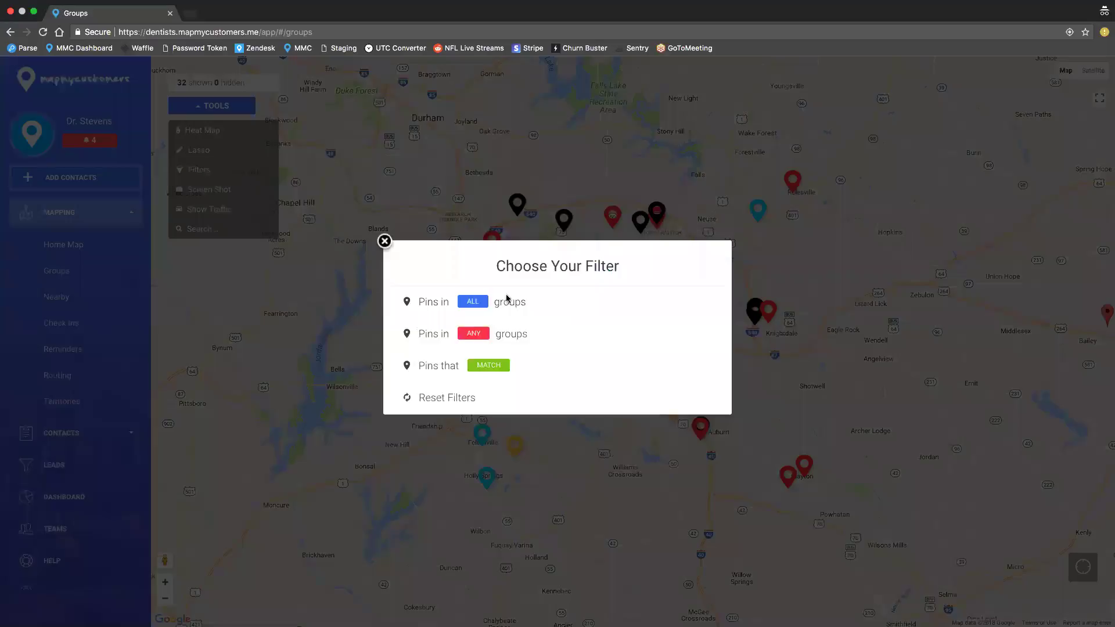
pyautogui.click(574, 340)
pyautogui.click(568, 303)
pyautogui.click(561, 322)
pyautogui.click(556, 354)
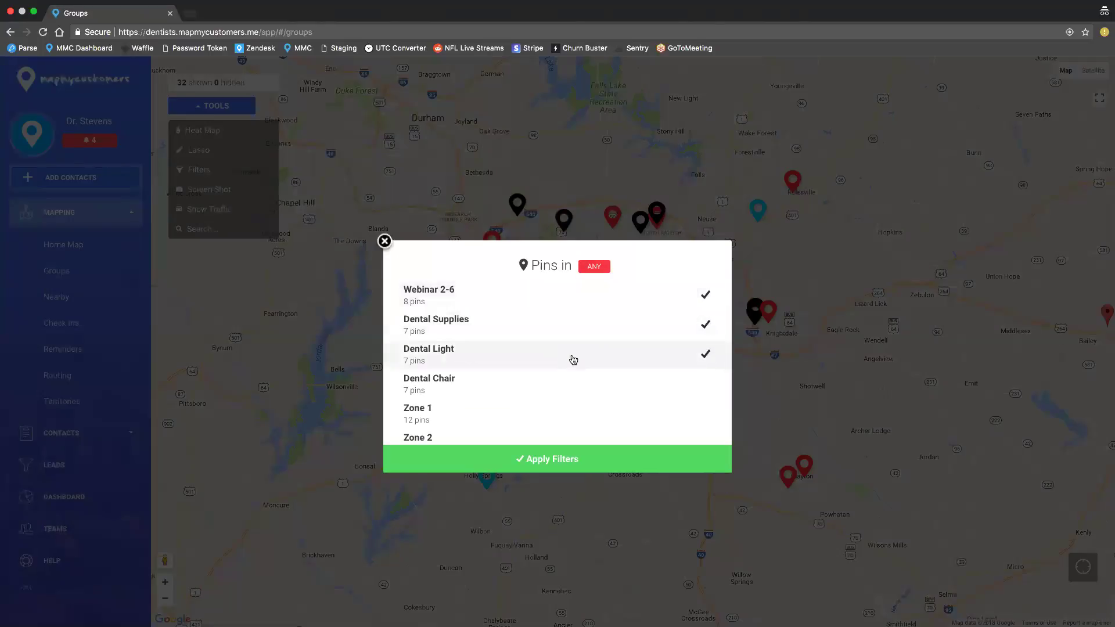
pyautogui.click(583, 349)
pyautogui.click(583, 331)
pyautogui.click(583, 307)
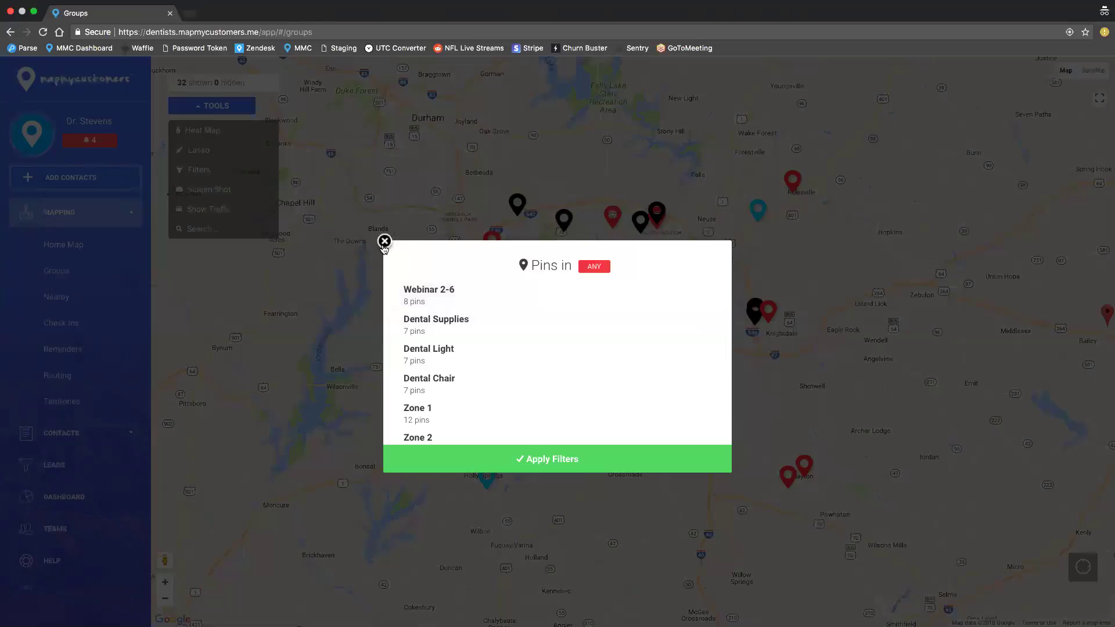
pyautogui.click(384, 241)
# View the group choices of the Pins in ALL groups filter again and close it without selecting any
pyautogui.click(209, 188)
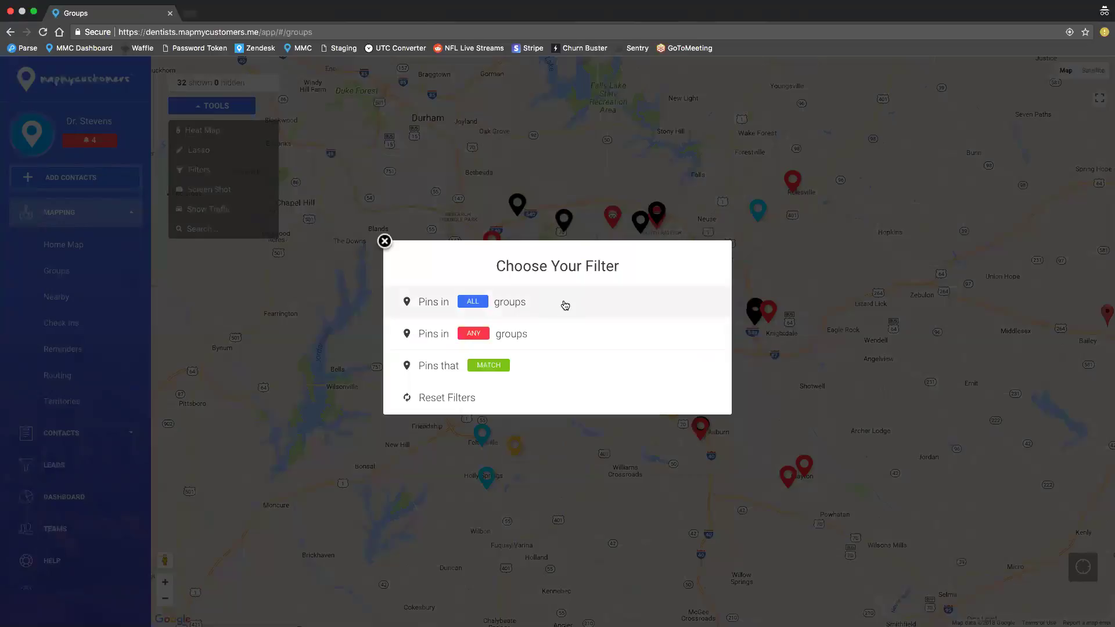
pyautogui.click(565, 306)
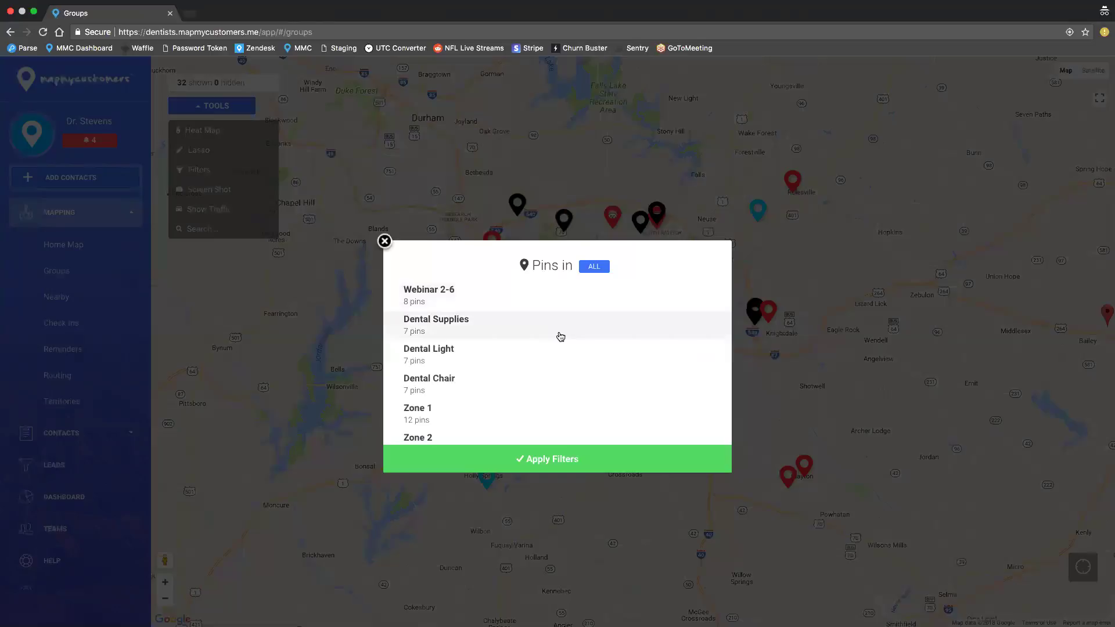
pyautogui.click(385, 241)
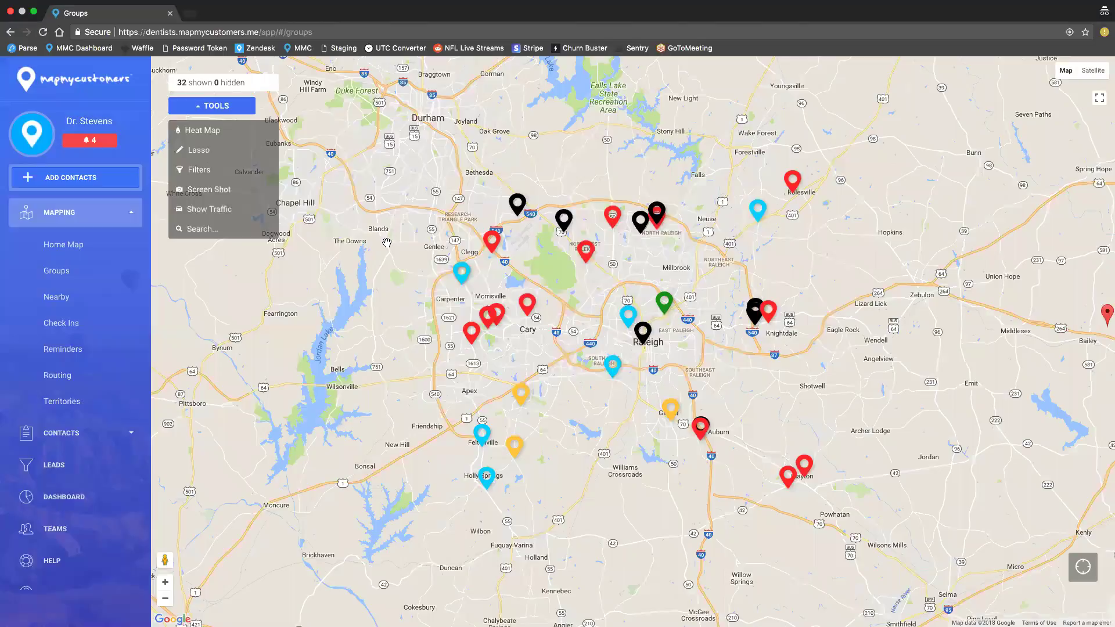
# Build a Pins that MATCH filter whose first condition is city contains raleigh
pyautogui.click(239, 174)
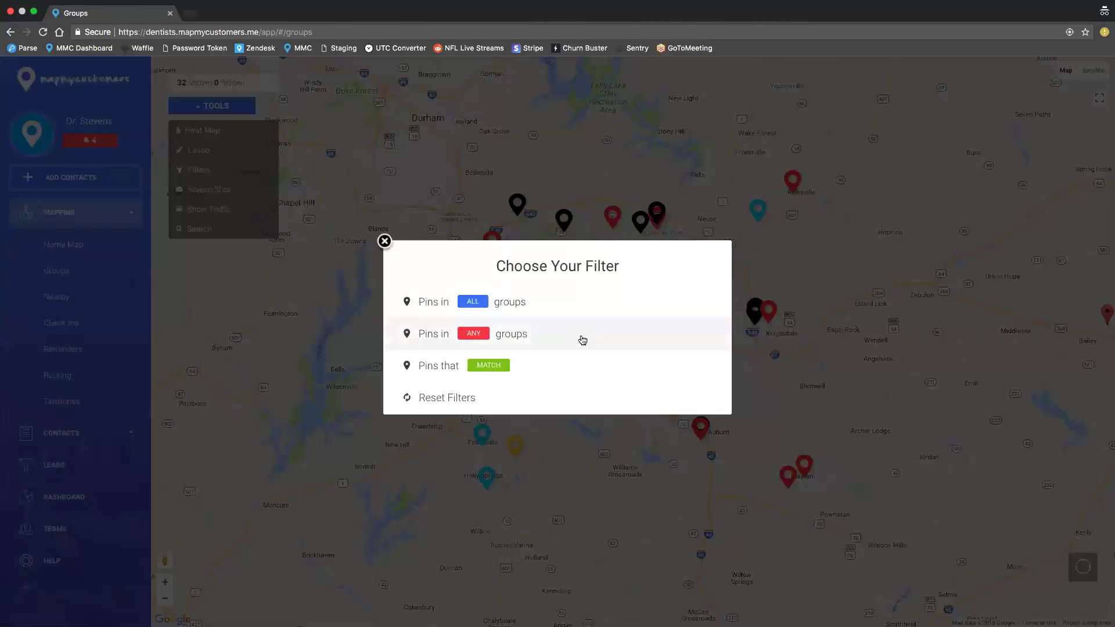
pyautogui.click(576, 369)
pyautogui.click(484, 323)
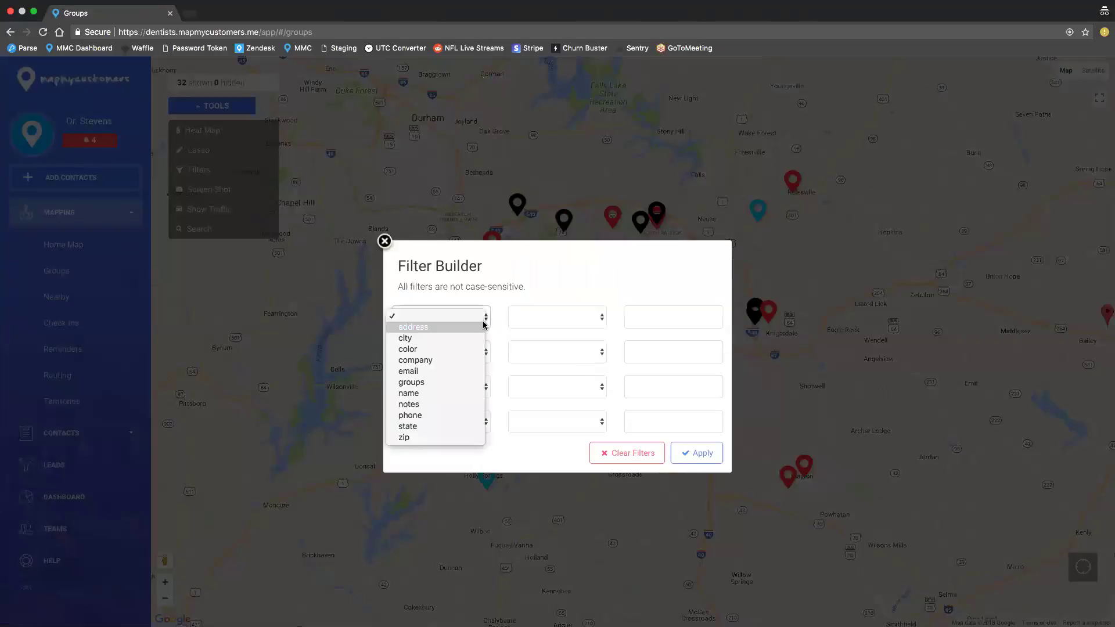
pyautogui.click(451, 343)
pyautogui.click(595, 318)
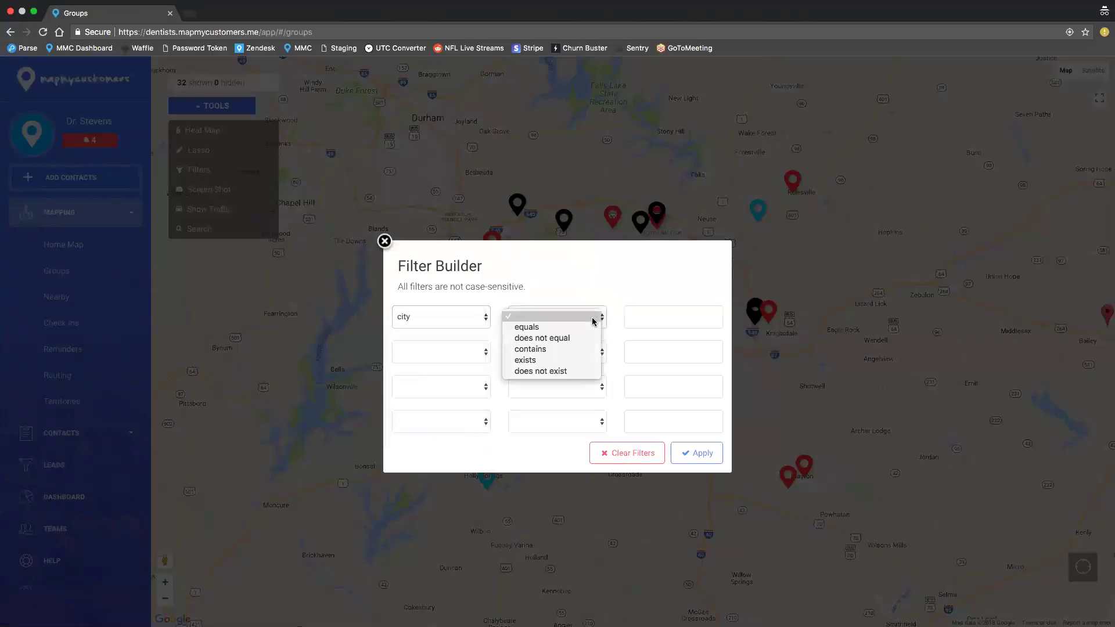
pyautogui.click(570, 349)
pyautogui.click(638, 318)
pyautogui.write('raleigh')
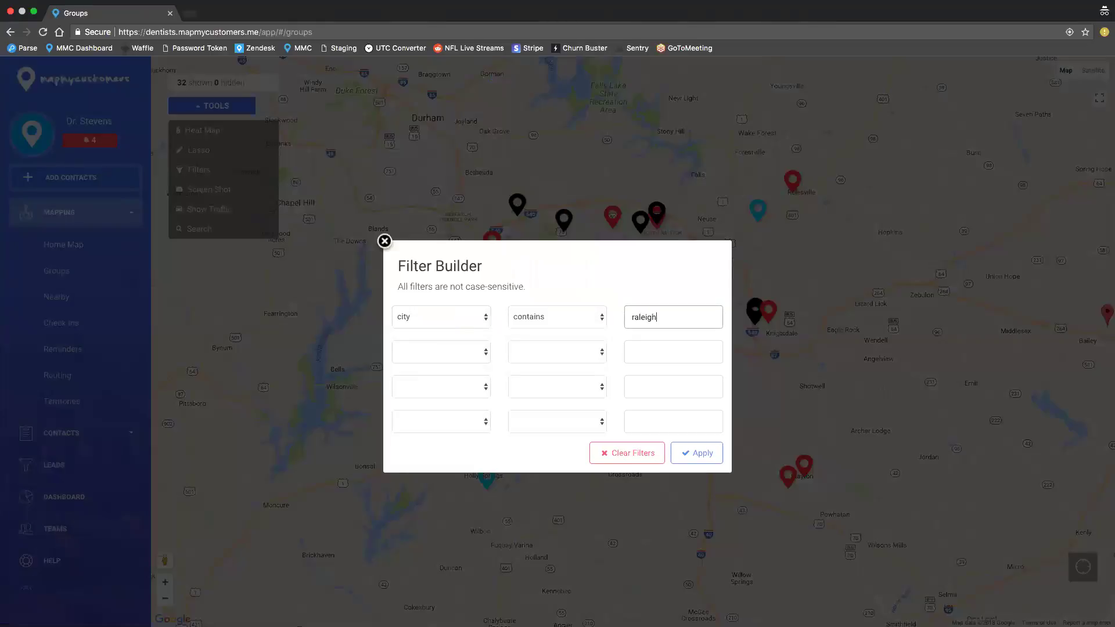
# Add a second filter condition, groups contains word dental, and clear all conditions before closing the Filter Builder
pyautogui.click(453, 353)
pyautogui.click(448, 417)
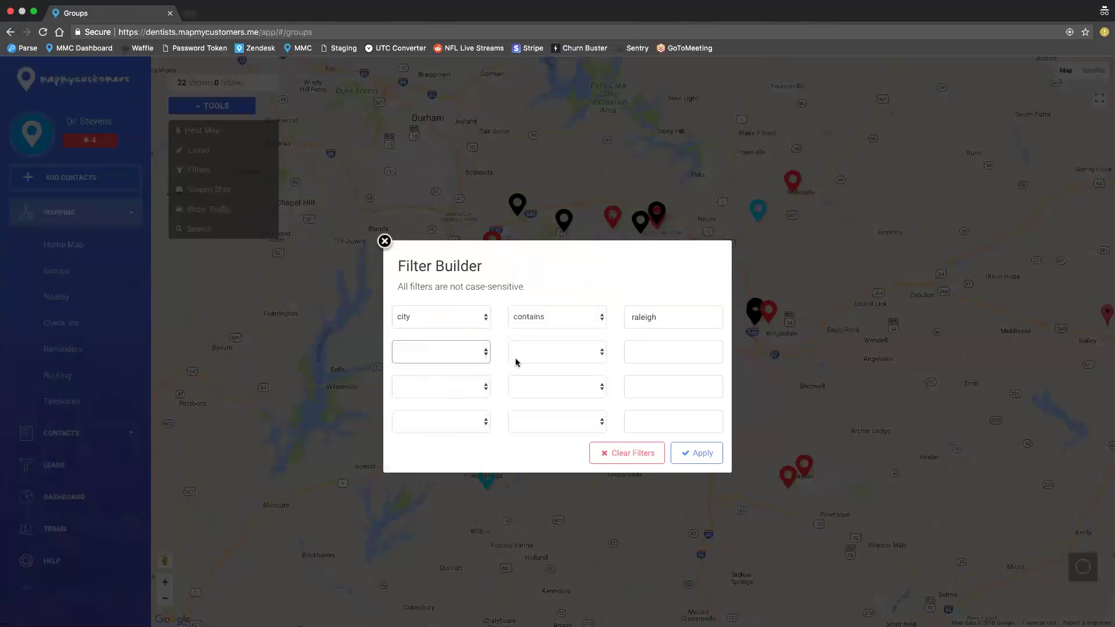
pyautogui.click(555, 348)
pyautogui.click(553, 366)
pyautogui.click(652, 345)
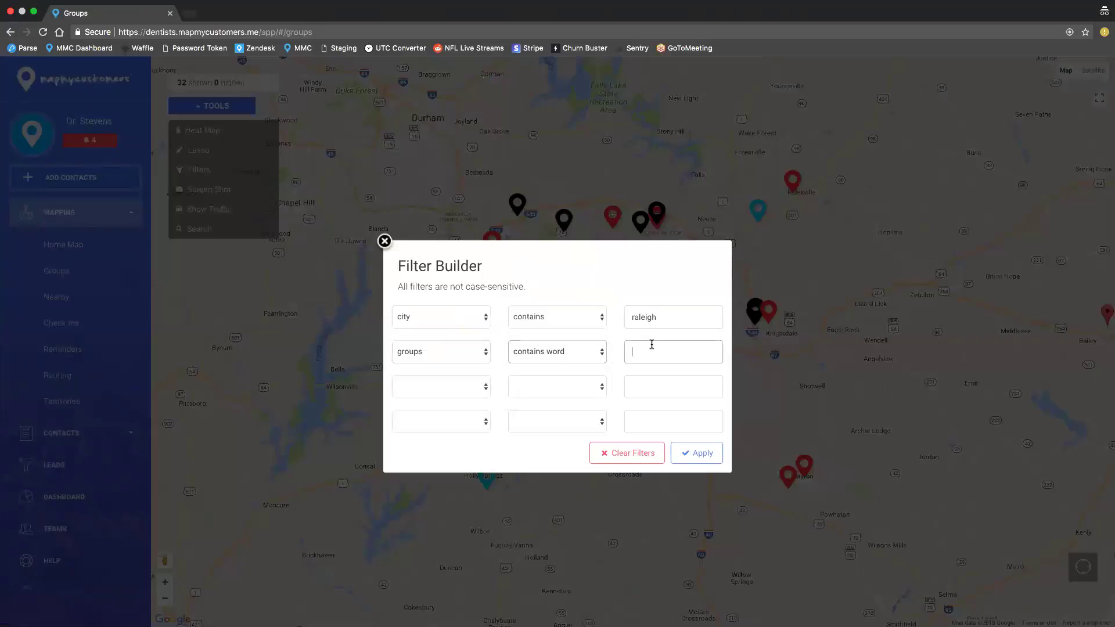
pyautogui.write('dental')
pyautogui.click(625, 459)
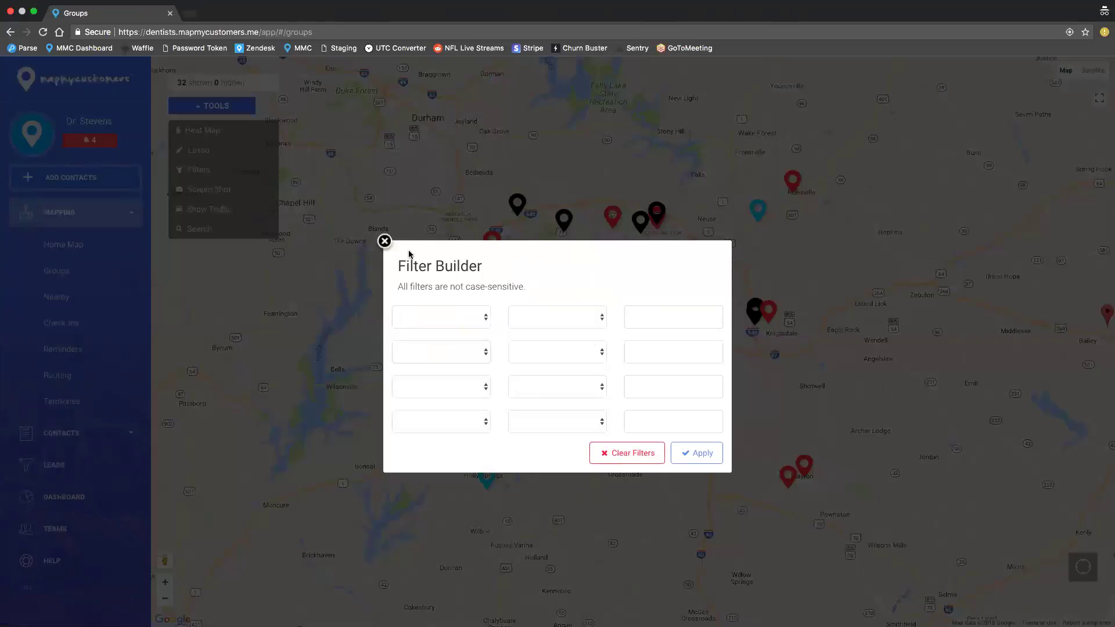
pyautogui.click(385, 241)
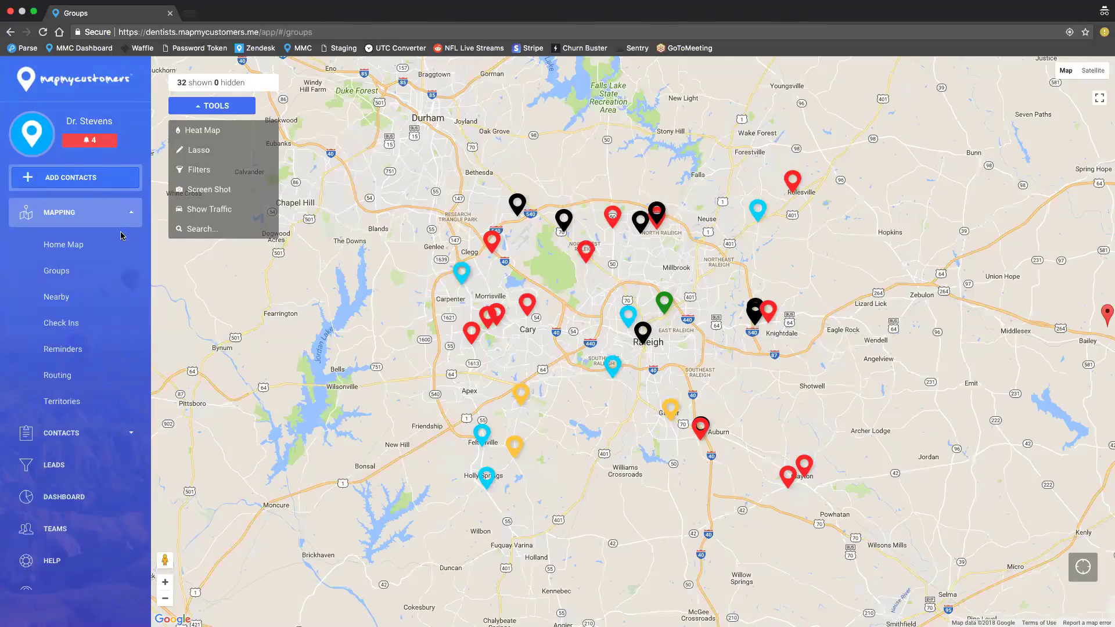
# Go to the Routing page, check the route list, and reset the map filters to show all customer pins
pyautogui.click(91, 367)
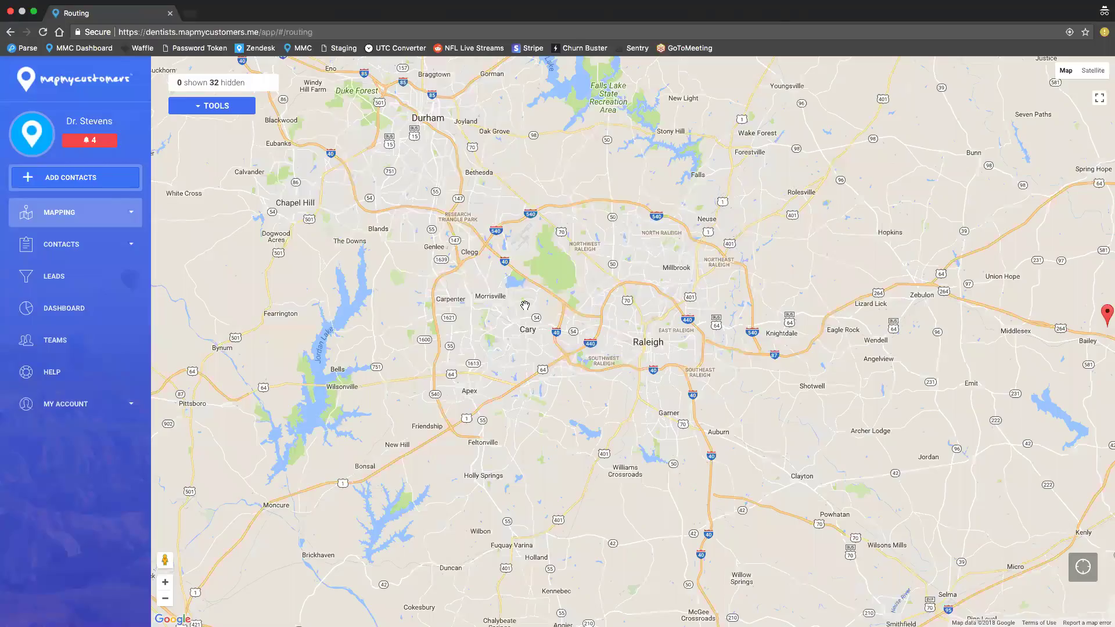
pyautogui.scroll(-5, 744, 369)
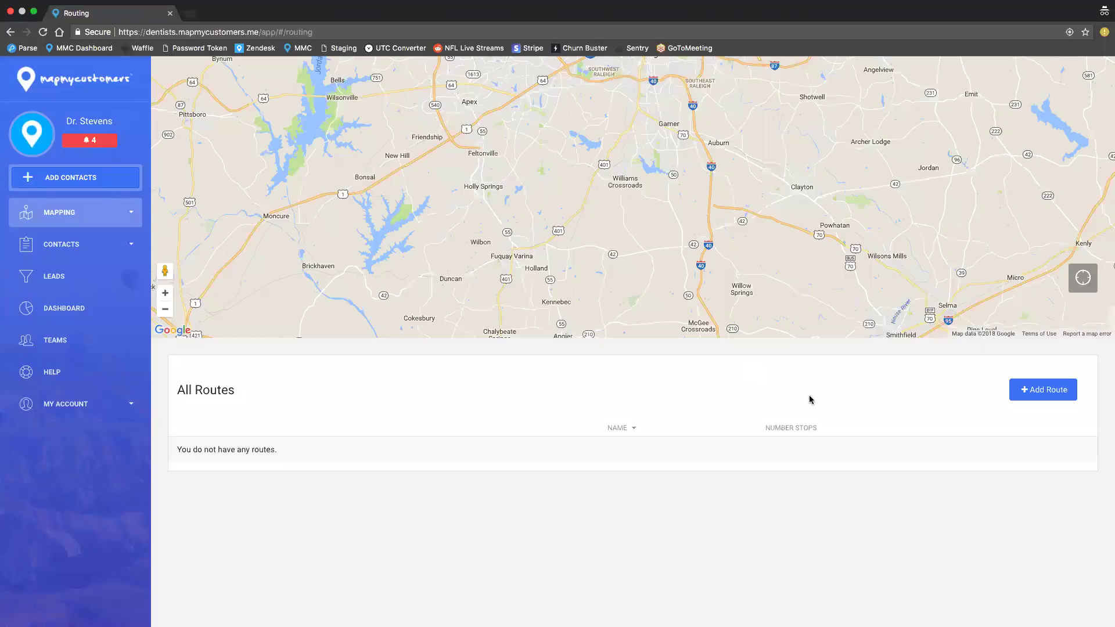
pyautogui.scroll(5, 811, 400)
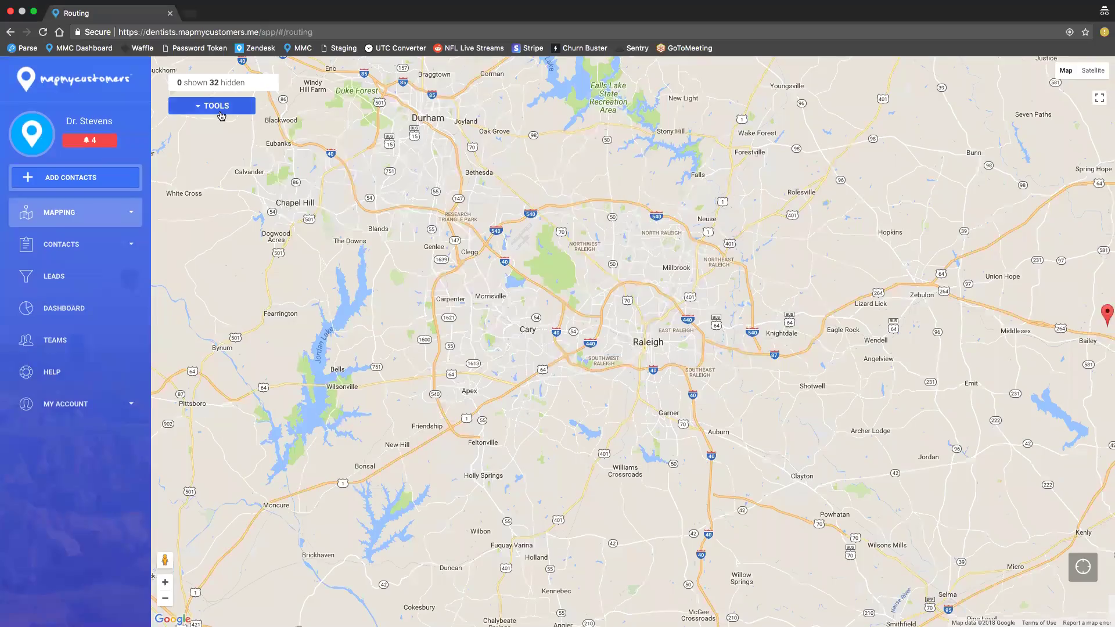
pyautogui.click(221, 108)
pyautogui.click(238, 131)
pyautogui.click(548, 400)
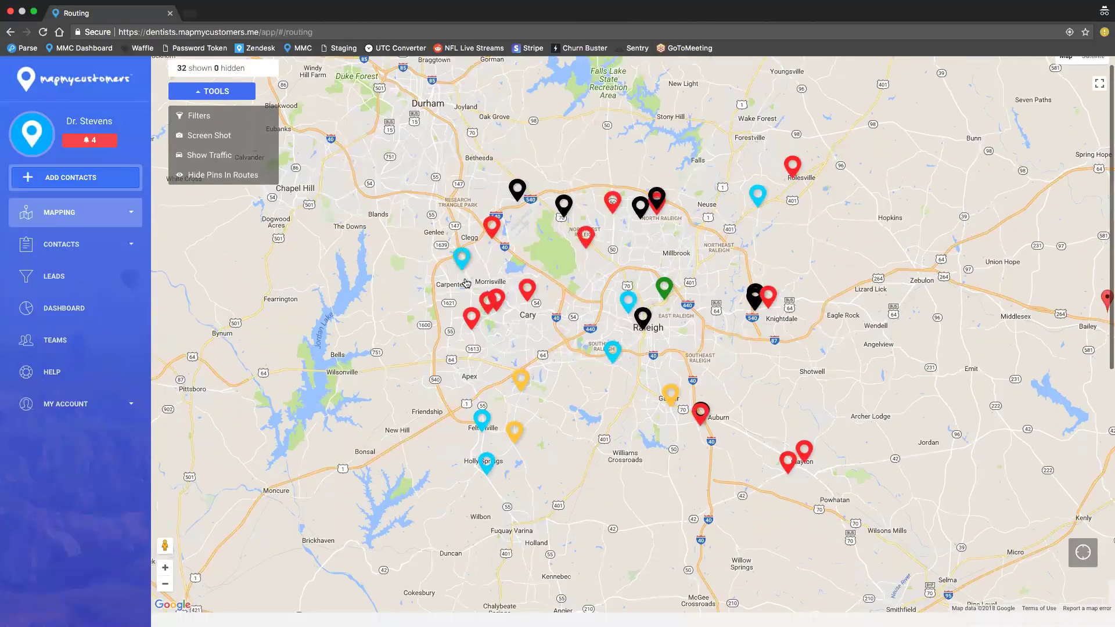
# Add a new route using Manual Routing and name it Webinar 2-6
pyautogui.scroll(-3, 465, 283)
pyautogui.scroll(-2, 491, 302)
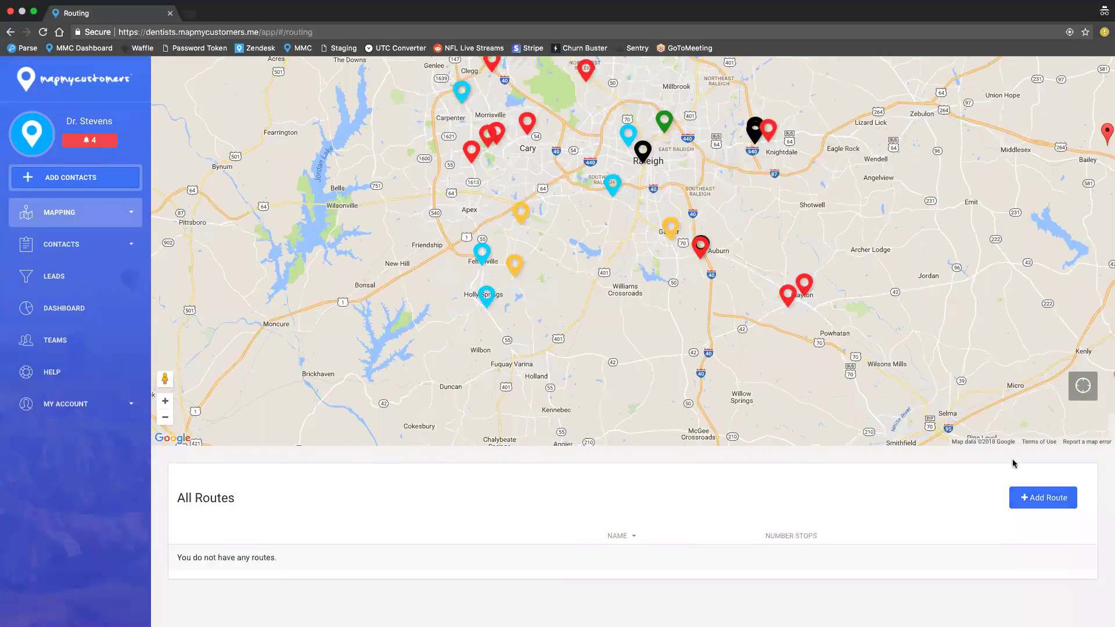
pyautogui.click(1044, 498)
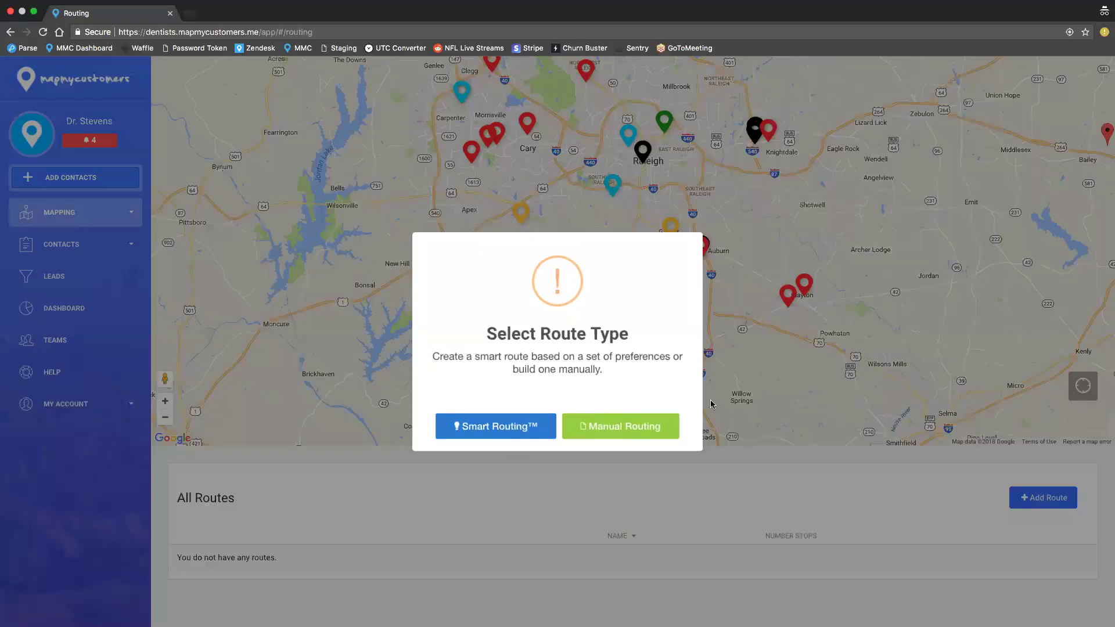
pyautogui.click(652, 427)
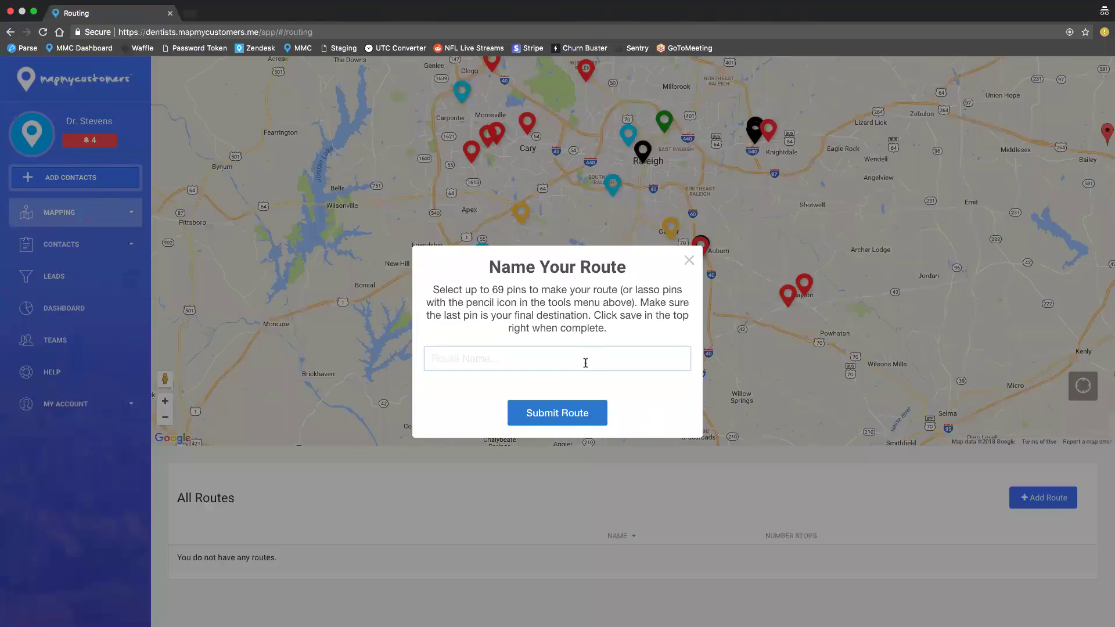
pyautogui.write('Webinar 2-6')
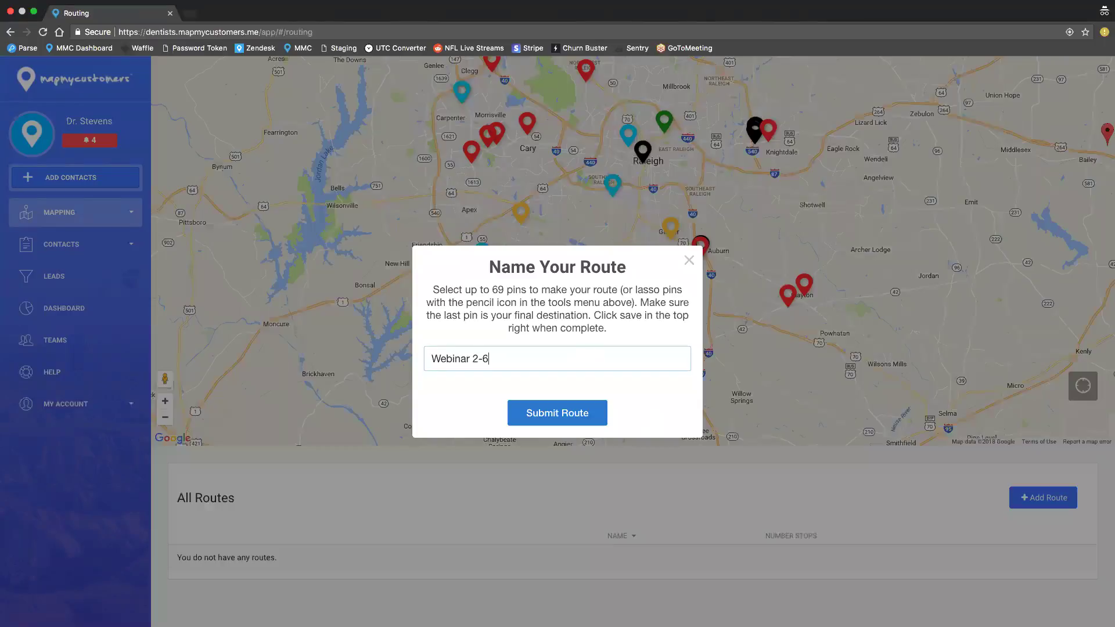
pyautogui.click(556, 415)
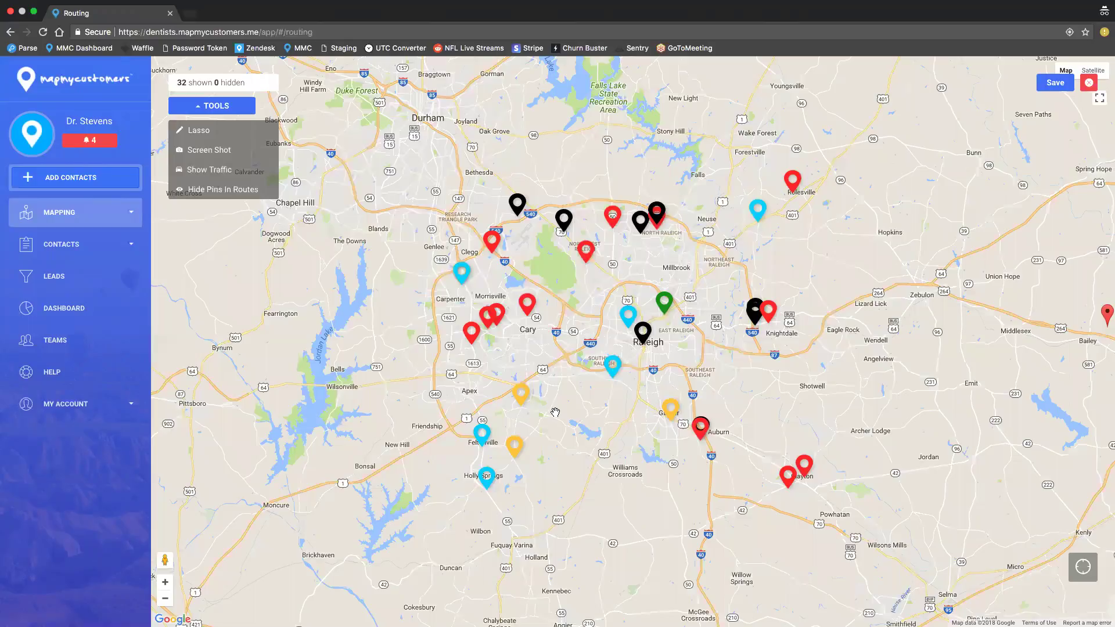
# Select five customer pins one by one for the route, from southwest Raleigh up to the light-blue pin near Rolesville
pyautogui.click(614, 372)
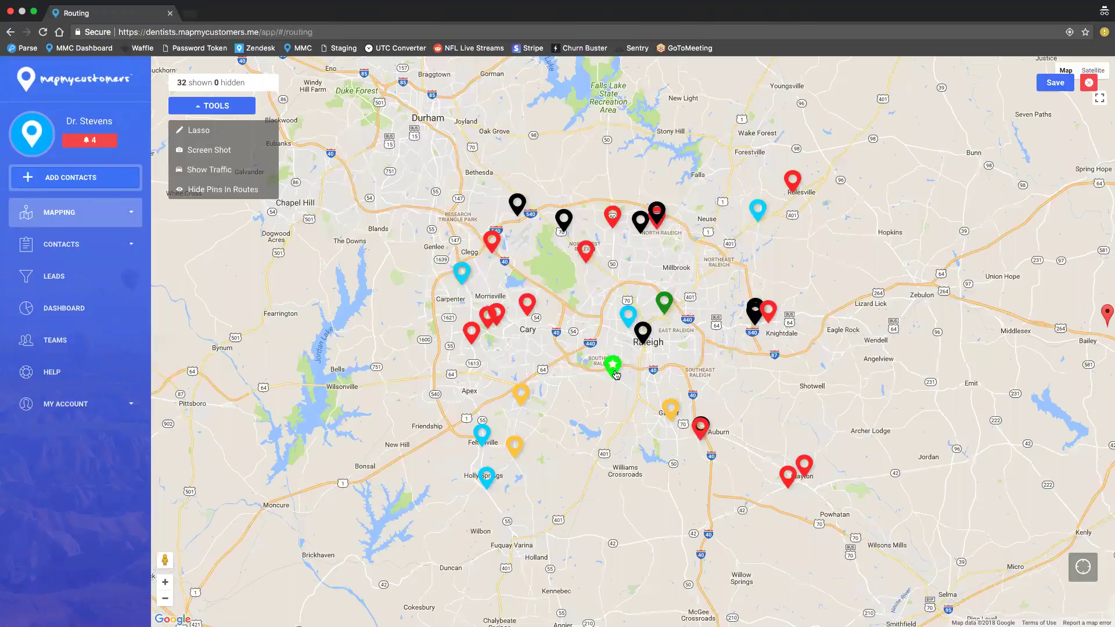
pyautogui.click(628, 320)
pyautogui.click(643, 342)
pyautogui.click(665, 305)
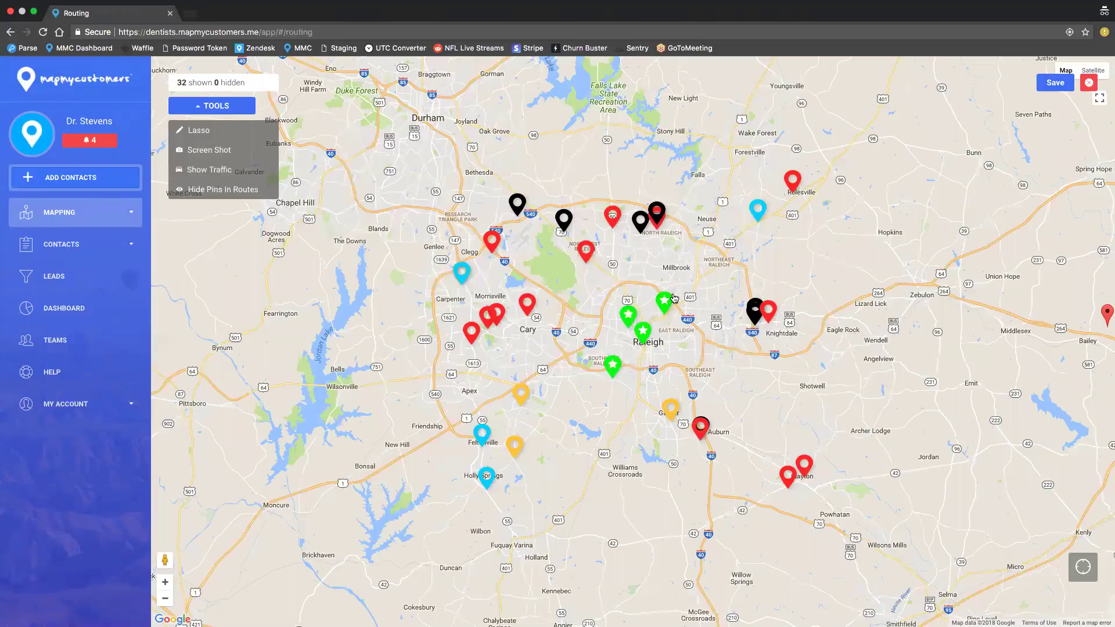
pyautogui.click(759, 212)
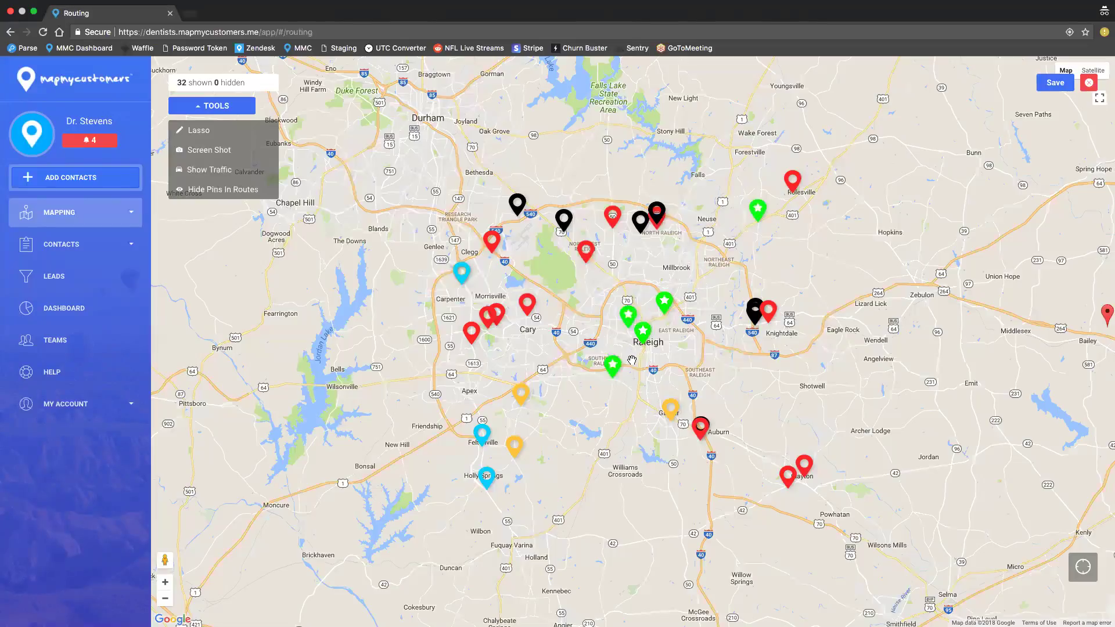
# Deselect all five individually chosen pins from the route
pyautogui.click(758, 214)
pyautogui.click(667, 307)
pyautogui.click(625, 316)
pyautogui.click(644, 337)
pyautogui.click(612, 370)
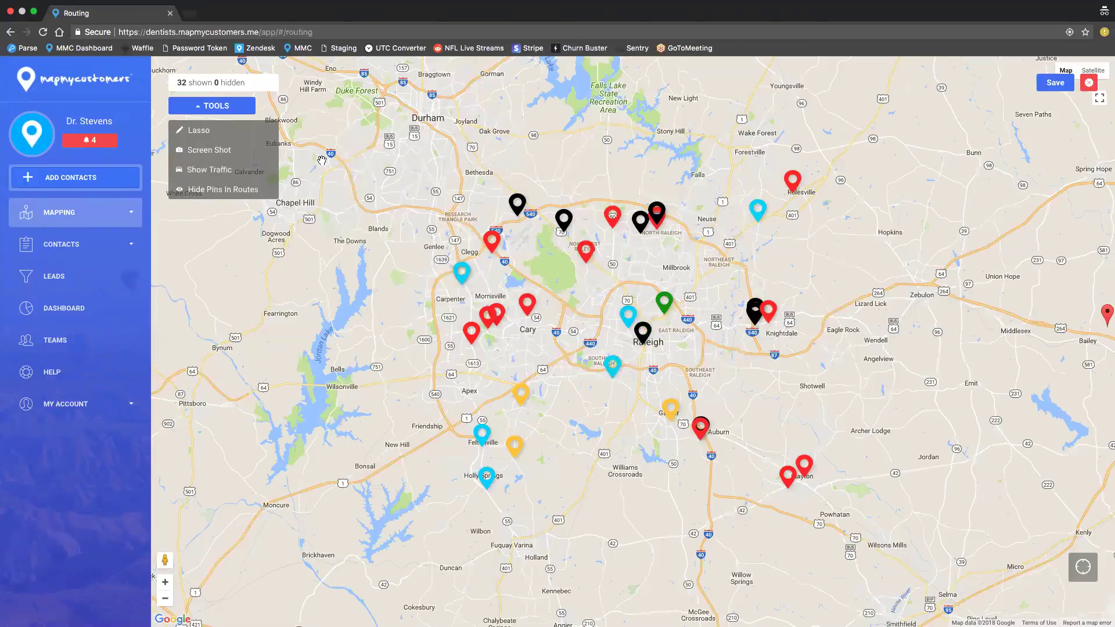
# Use the Lasso tool to draw a shape around the cluster of black and red pins across northern Raleigh
pyautogui.click(244, 138)
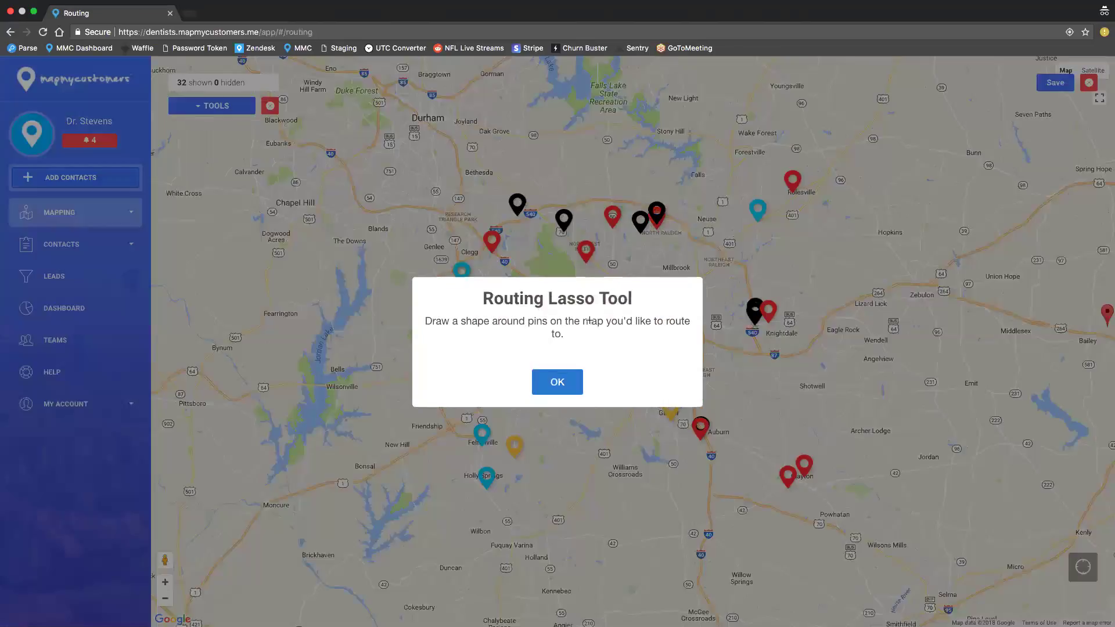
pyautogui.click(573, 385)
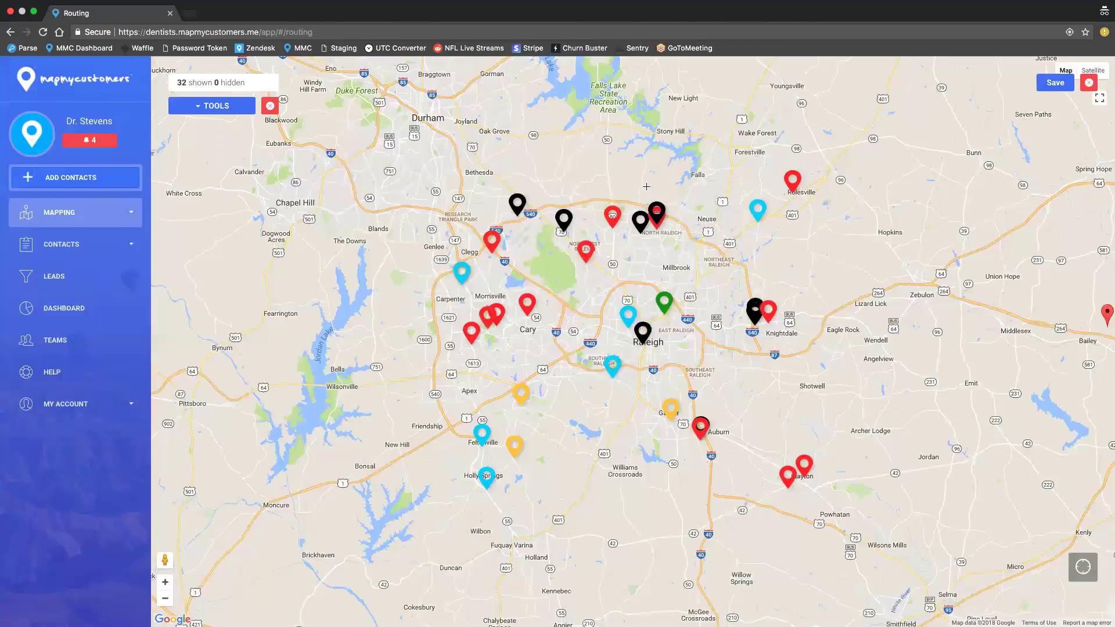
pyautogui.moveTo(646, 186)
pyautogui.mouseDown()
pyautogui.moveTo(579, 172)
pyautogui.moveTo(503, 187)
pyautogui.moveTo(535, 256)
pyautogui.moveTo(651, 249)
pyautogui.moveTo(680, 216)
pyautogui.moveTo(644, 187)
pyautogui.mouseUp()
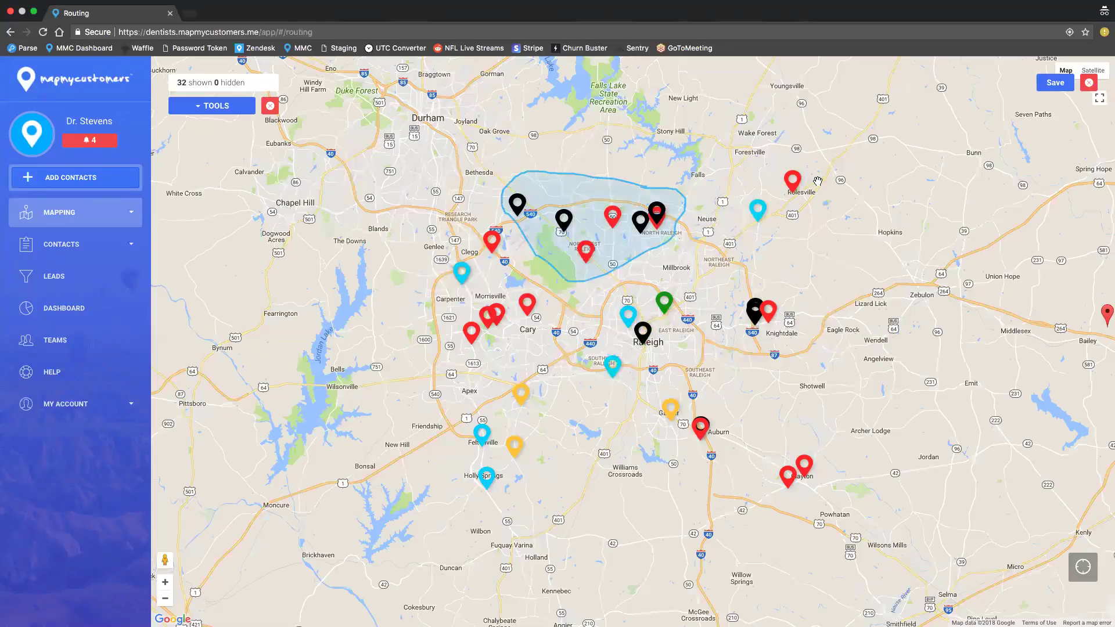
# Save the pin selection, choose Optimize Entire Route, and keep the time at each stop as Do Not Set
pyautogui.click(1056, 89)
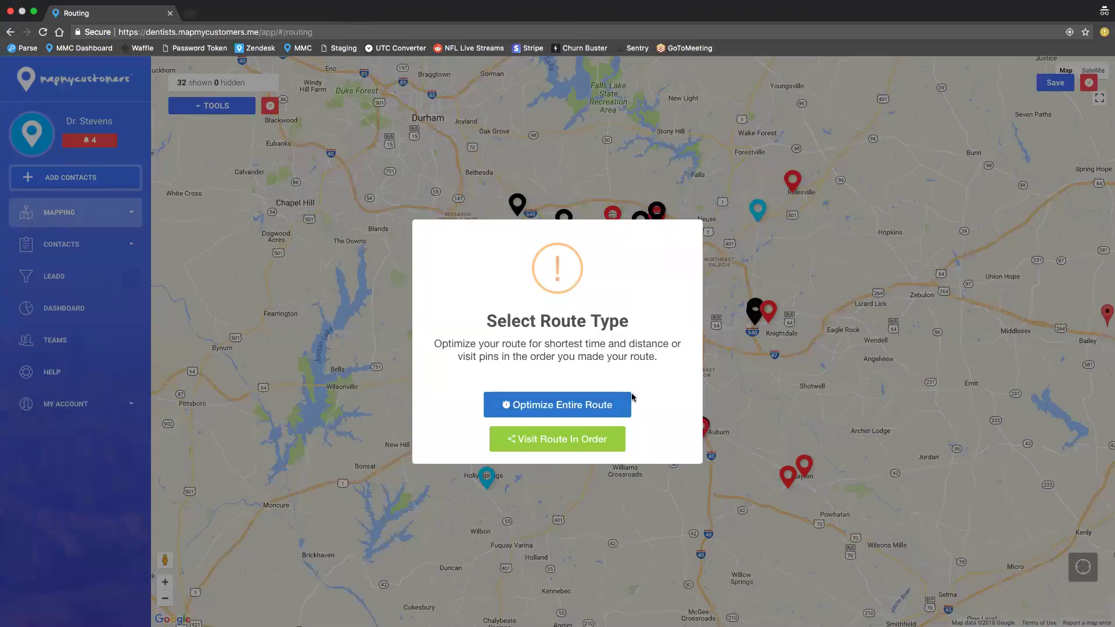
pyautogui.click(566, 411)
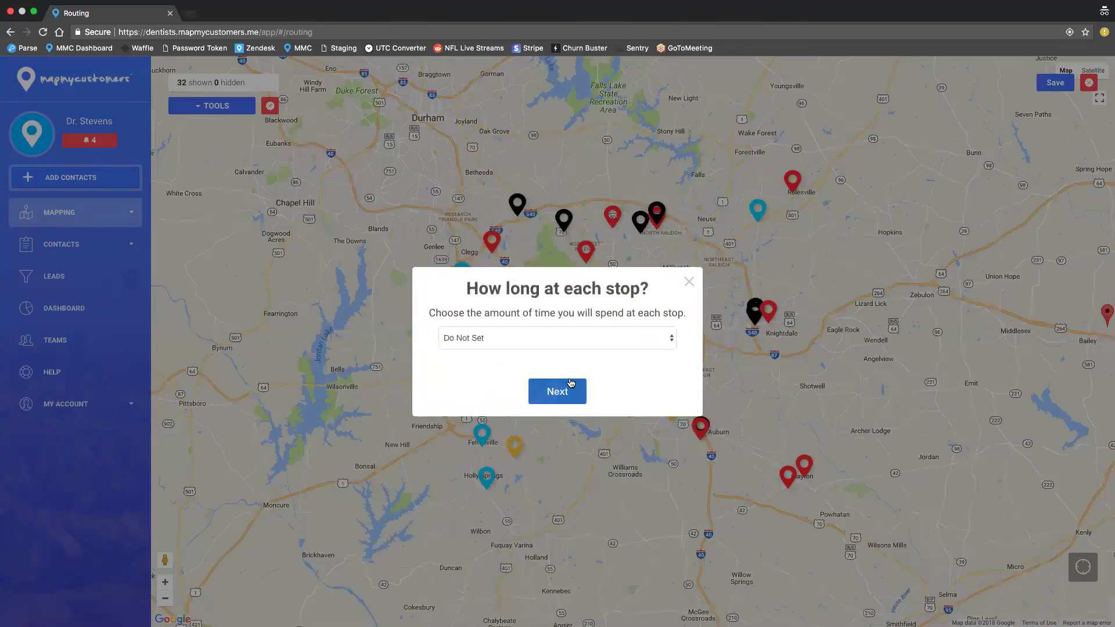
pyautogui.click(574, 344)
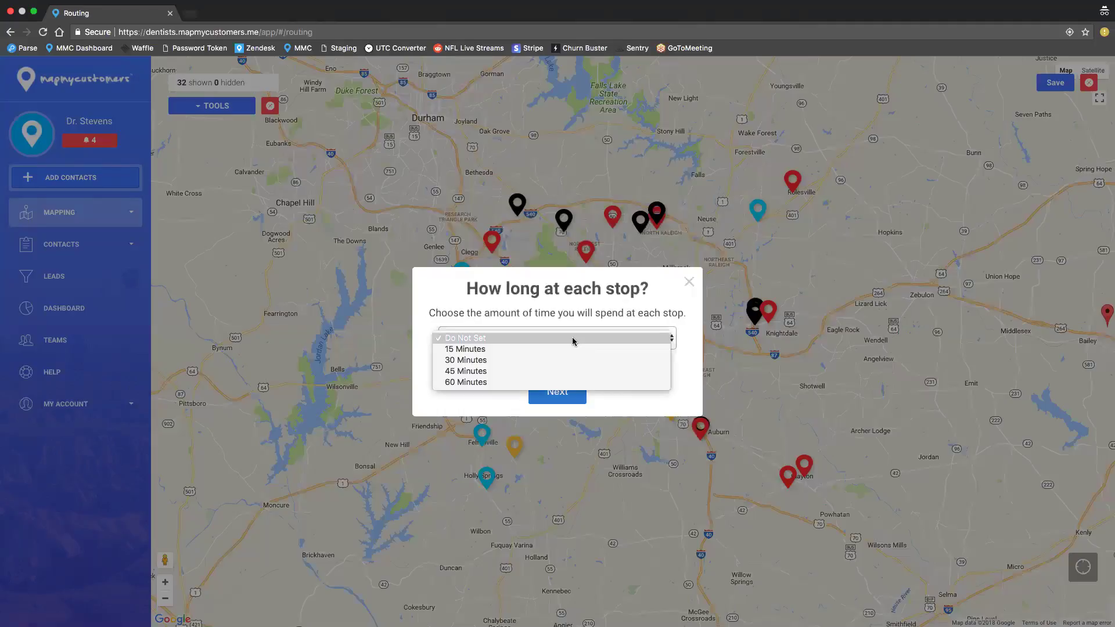
pyautogui.click(573, 340)
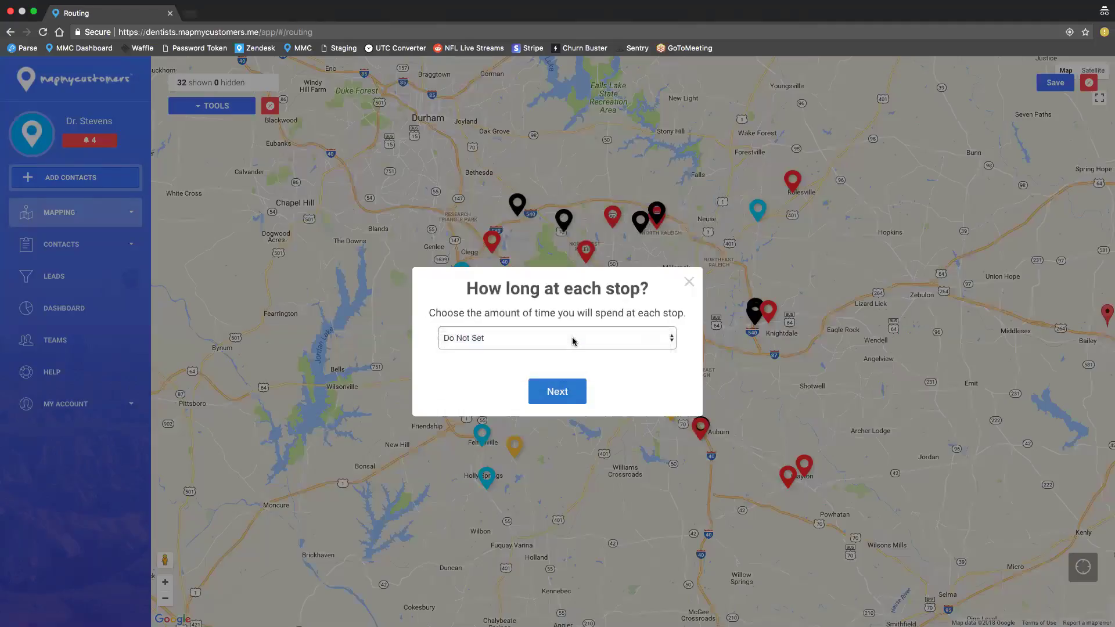
pyautogui.click(566, 394)
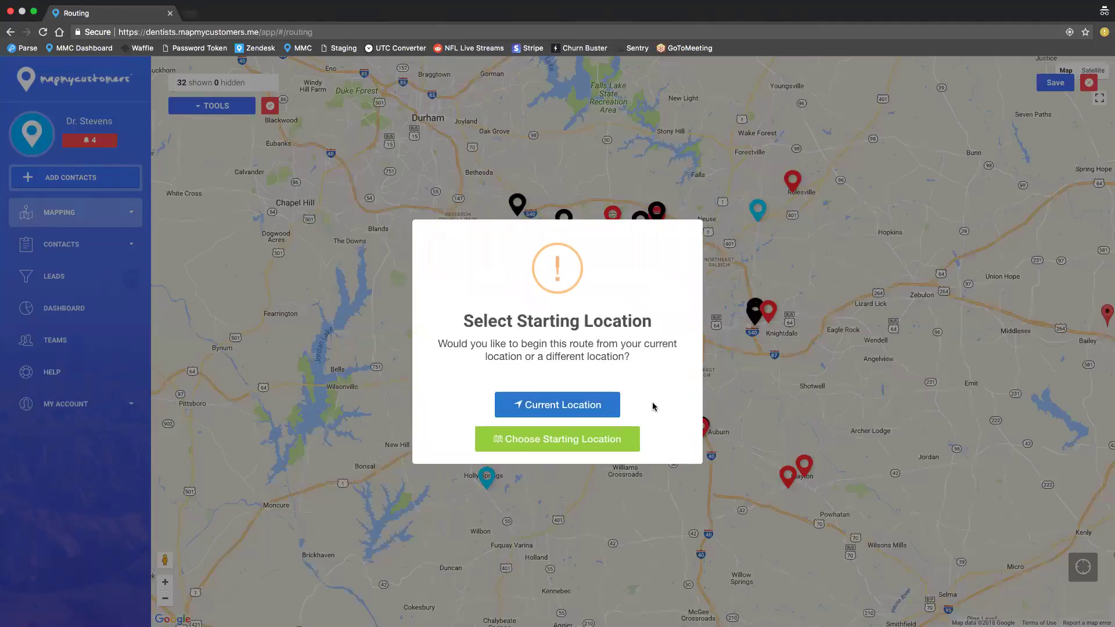
# Choose a different starting location for the route and set it to Durham, NC
pyautogui.click(606, 451)
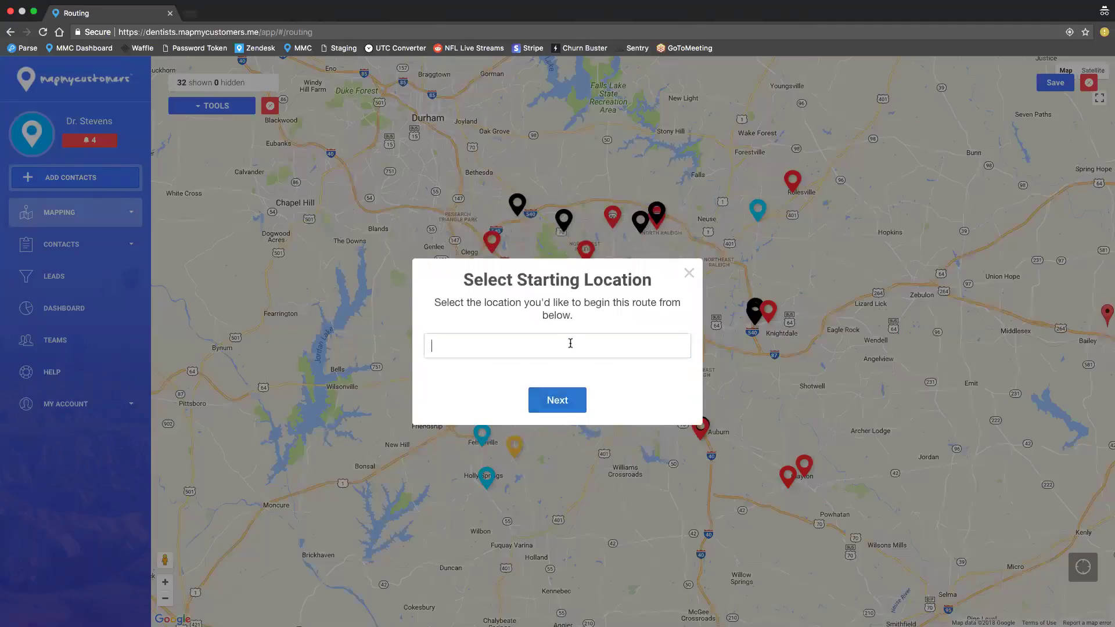
pyautogui.write('durham.')
pyautogui.write(' nc')
pyautogui.click(560, 398)
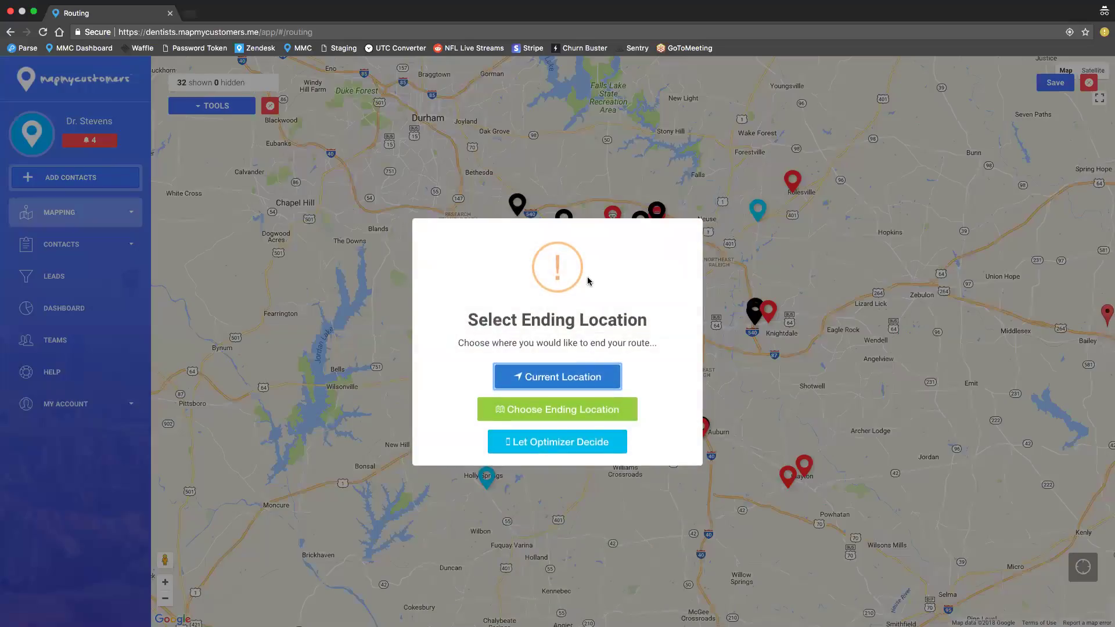
# Choose garner, nc as the ending location and build the route
pyautogui.click(564, 407)
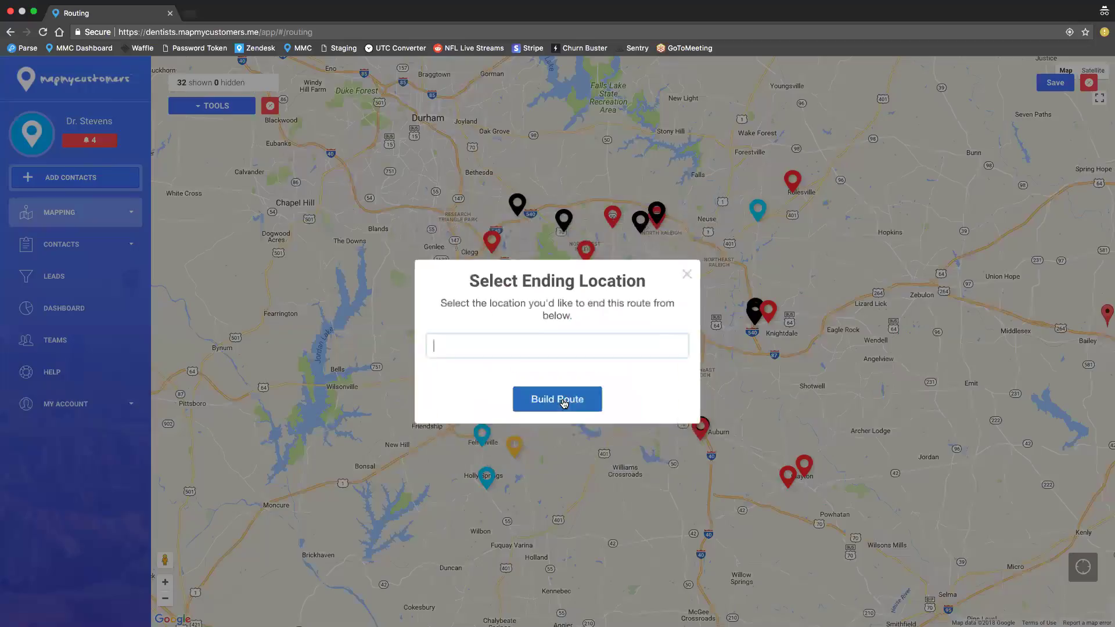
pyautogui.click(559, 357)
pyautogui.write('garner, nc')
pyautogui.click(539, 401)
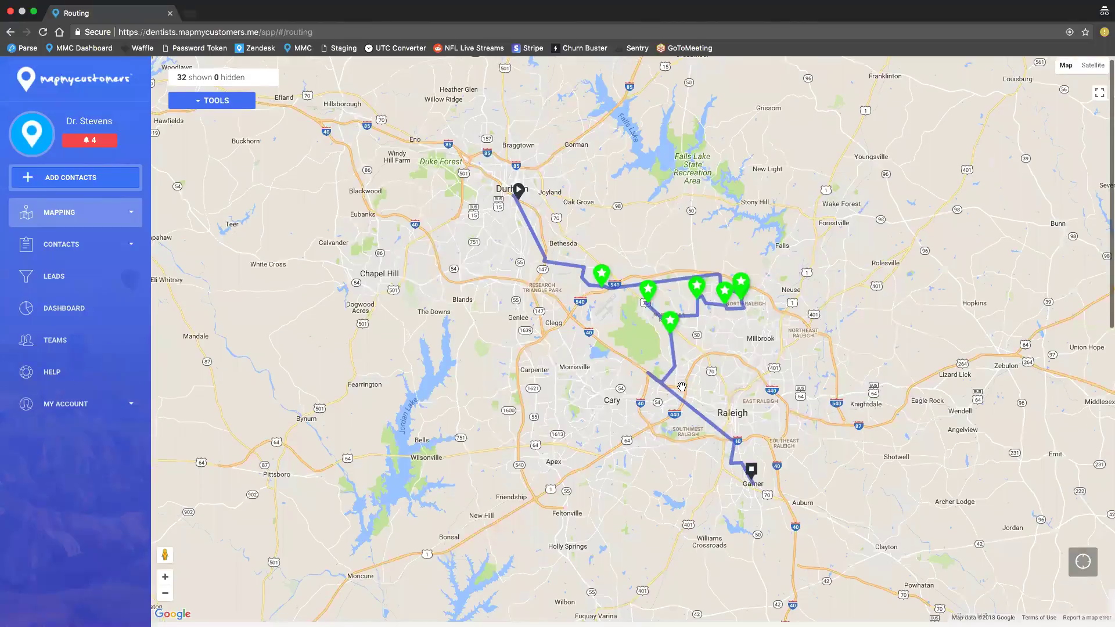
# Review the Webinar 2-6 route's stops, end address, total distance and duration, and close the route details
pyautogui.scroll(-10, 682, 388)
pyautogui.scroll(-2, 683, 391)
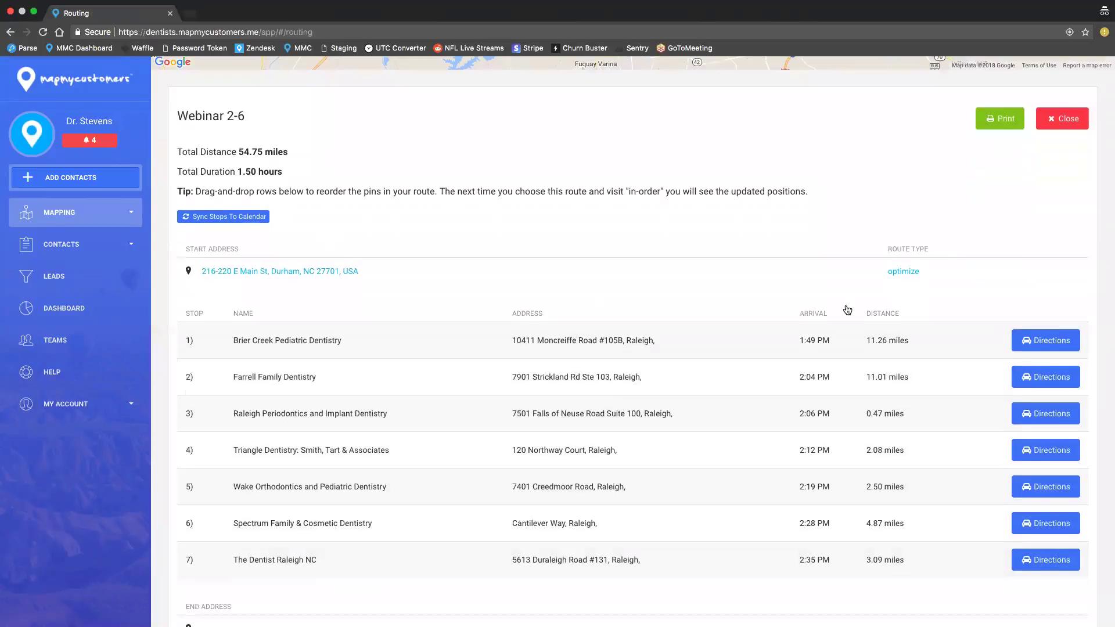
pyautogui.scroll(-3, 848, 309)
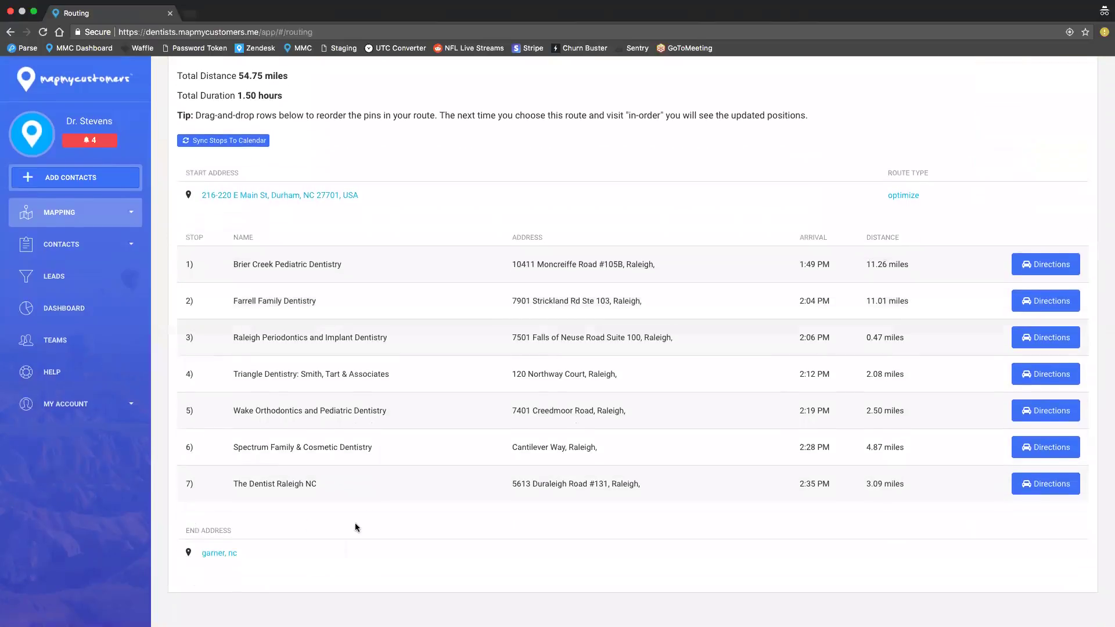
pyautogui.scroll(3, 356, 527)
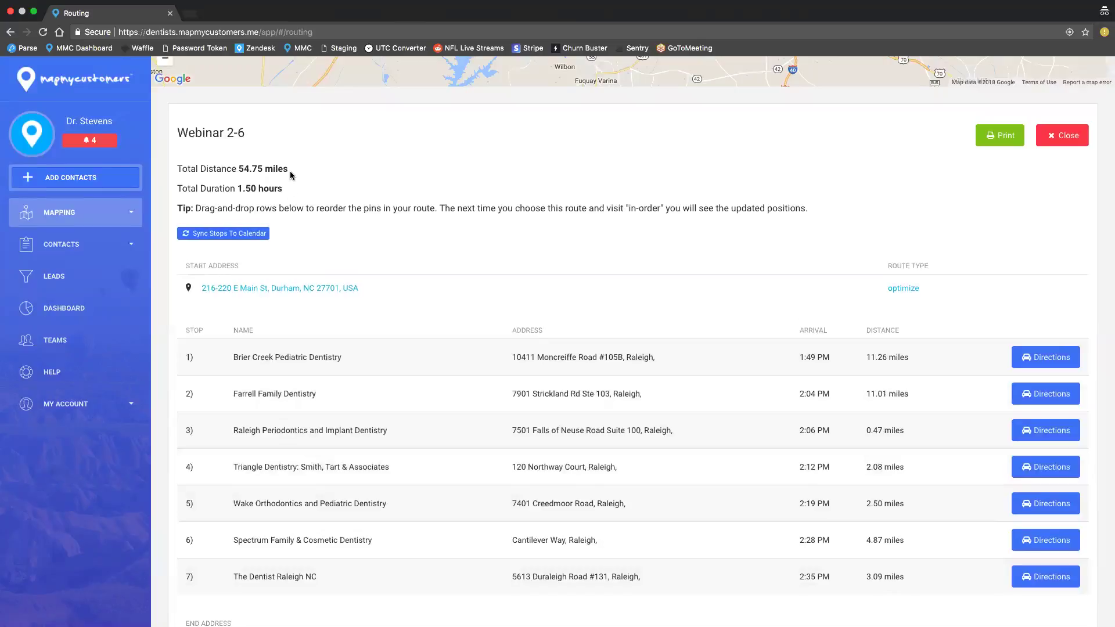
pyautogui.moveTo(238, 171)
pyautogui.mouseDown()
pyautogui.moveTo(292, 174)
pyautogui.moveTo(237, 190)
pyautogui.mouseUp()
pyautogui.click(343, 191)
pyautogui.scroll(-1, 960, 180)
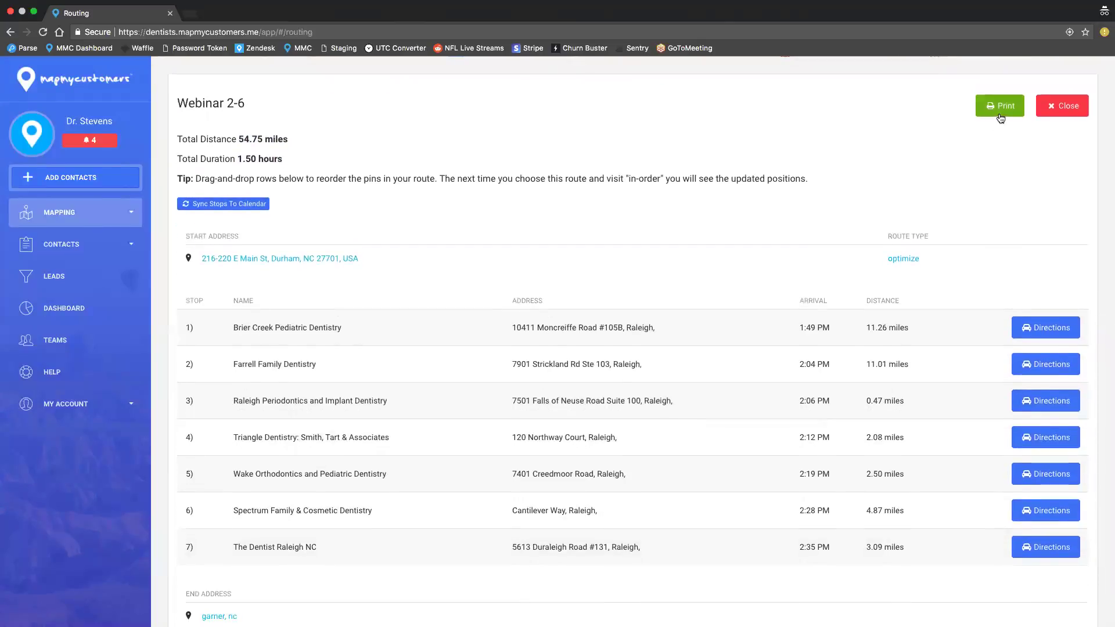
pyautogui.click(1056, 112)
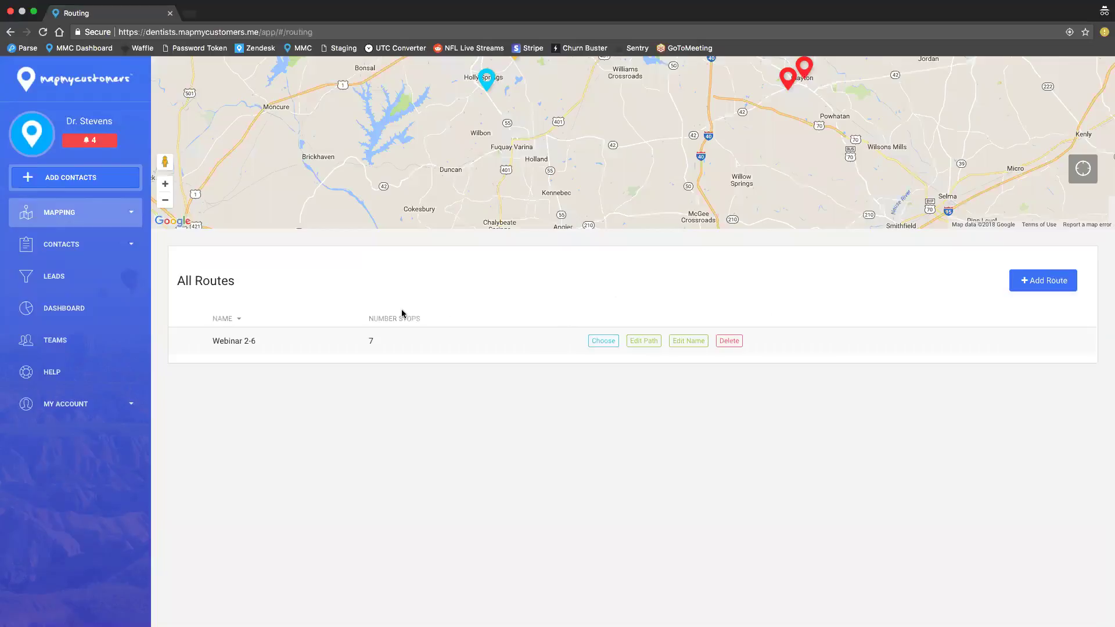
# Go to the Email Blasts page under Contacts and continue past its introduction to the campaign tools
pyautogui.click(122, 248)
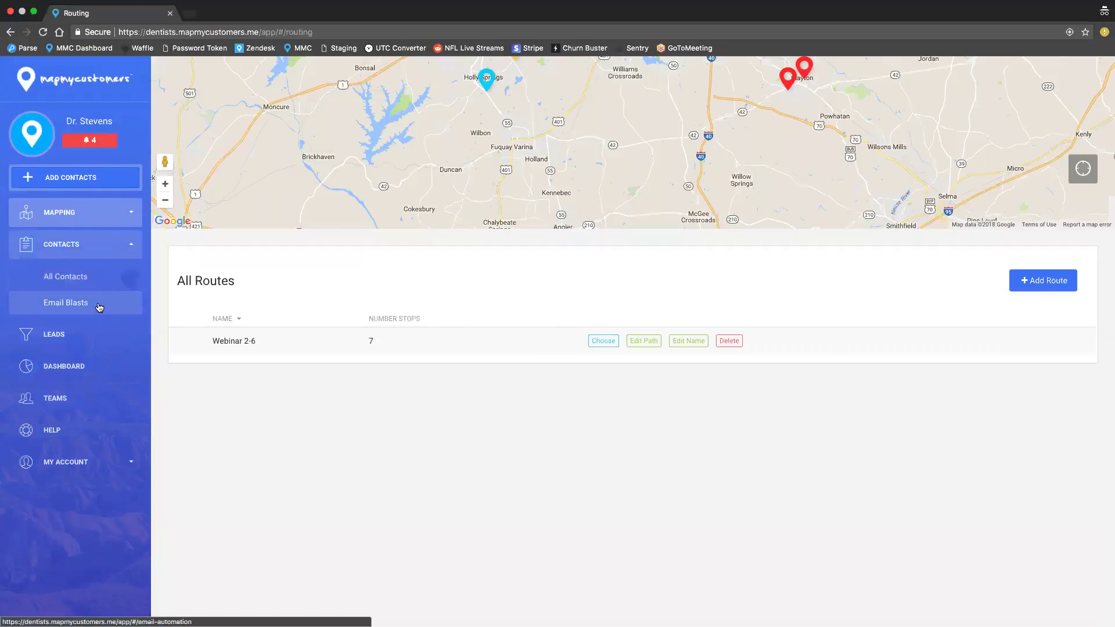
pyautogui.click(94, 306)
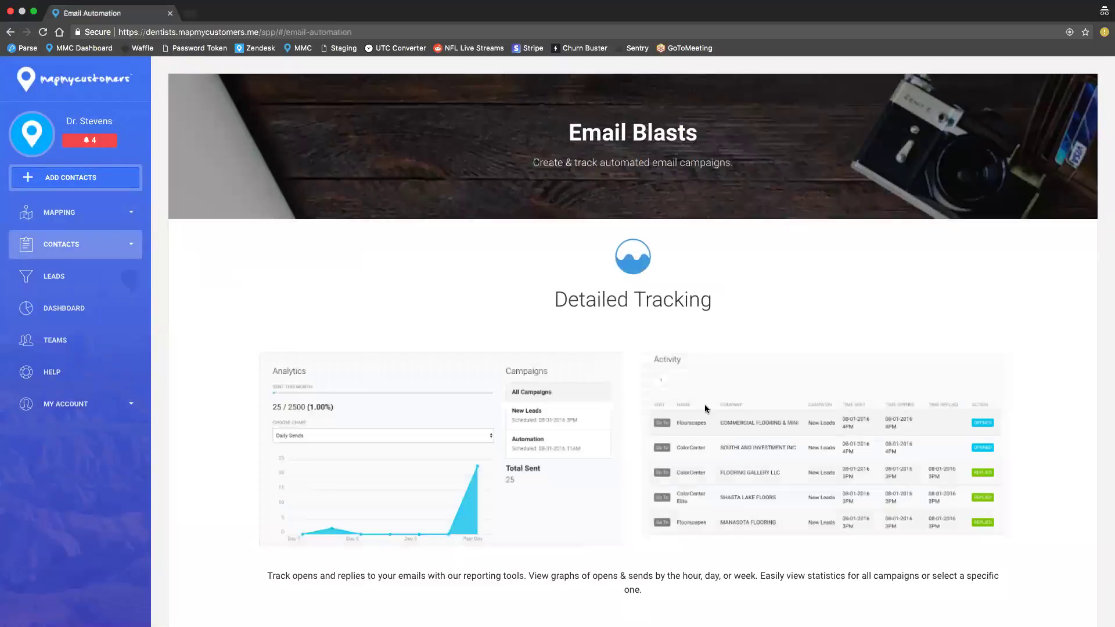
pyautogui.scroll(-8, 705, 409)
pyautogui.scroll(-15, 705, 409)
pyautogui.click(618, 509)
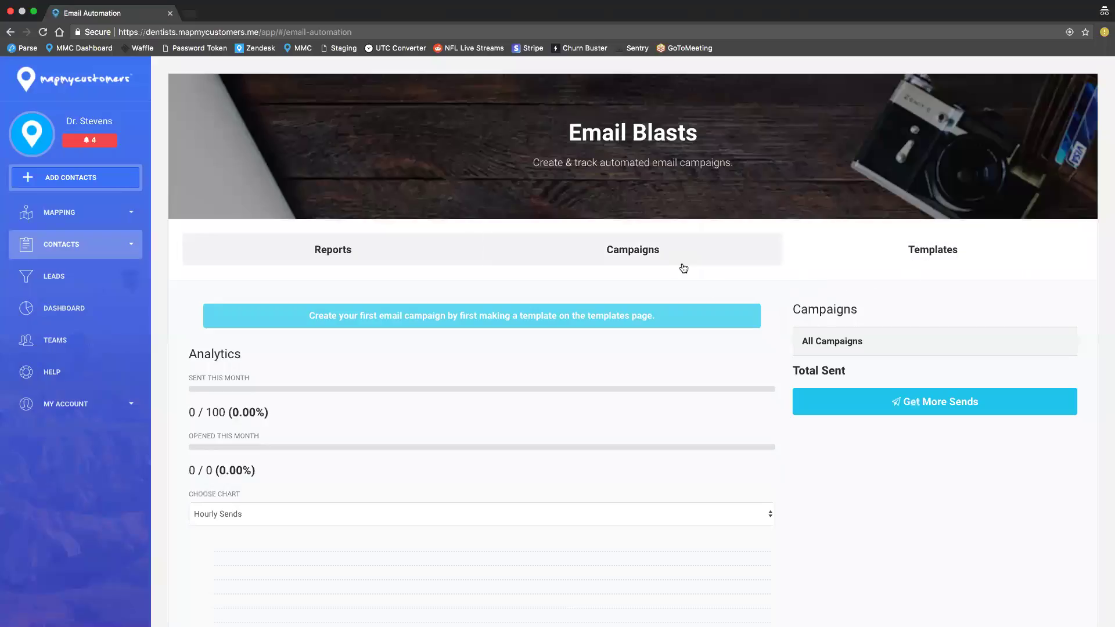
# Start a new email template with the subject Sale Ongoing
pyautogui.click(931, 252)
pyautogui.scroll(-2, 824, 355)
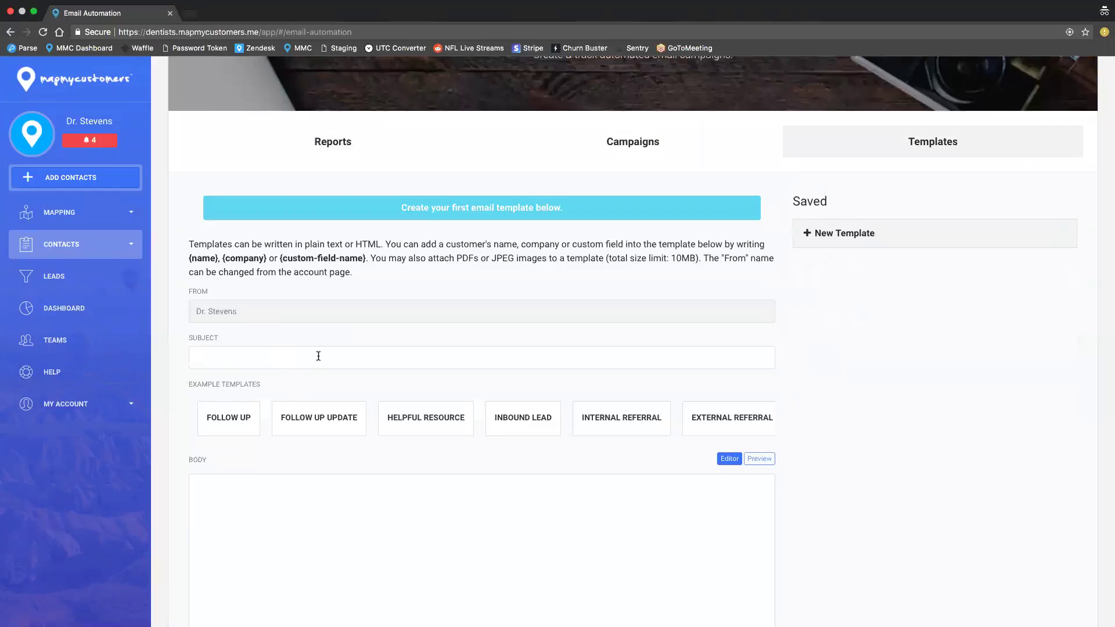
pyautogui.write('Sale')
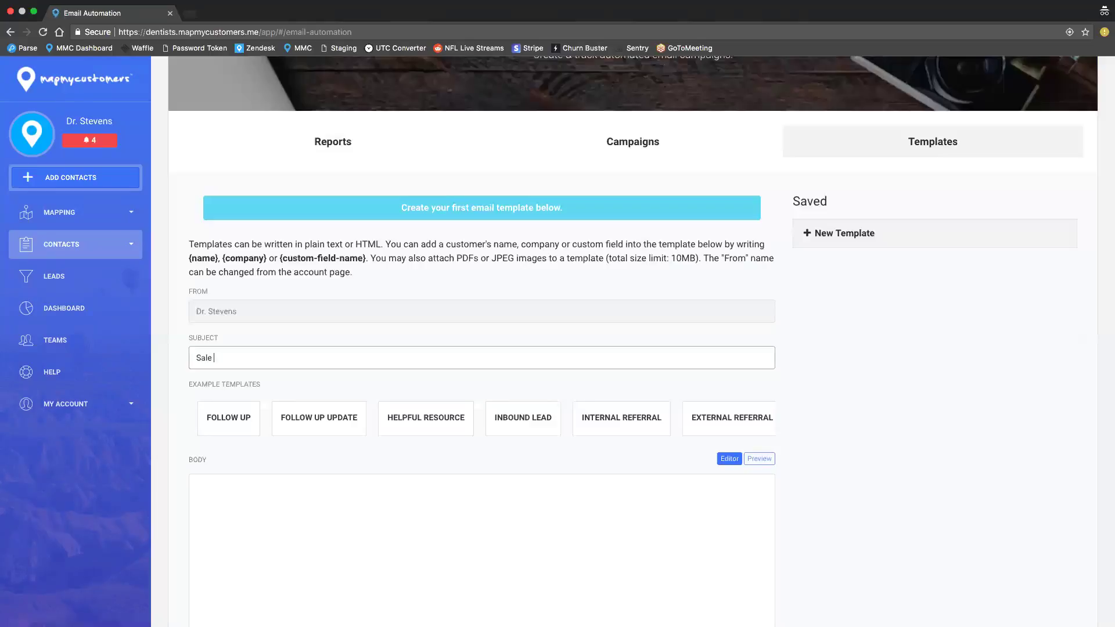
pyautogui.write('Ongoing')
# Write the template body "Hey there, We have a sale going on." as two paragraphs and save the template
pyautogui.click(482, 510)
pyautogui.scroll(-3, 514, 506)
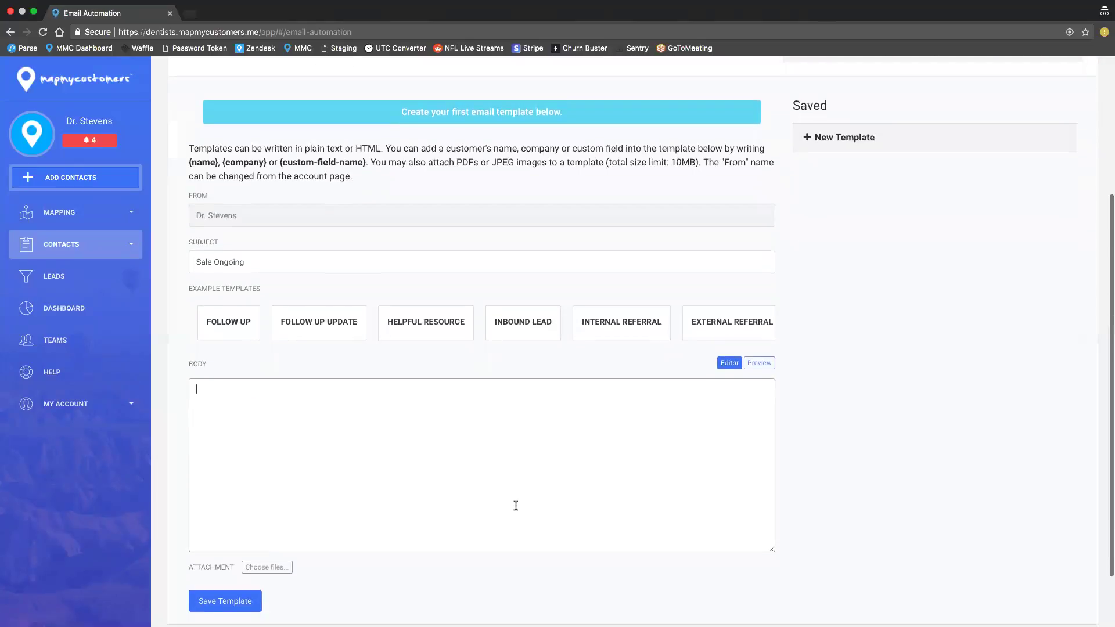
pyautogui.write('Hey')
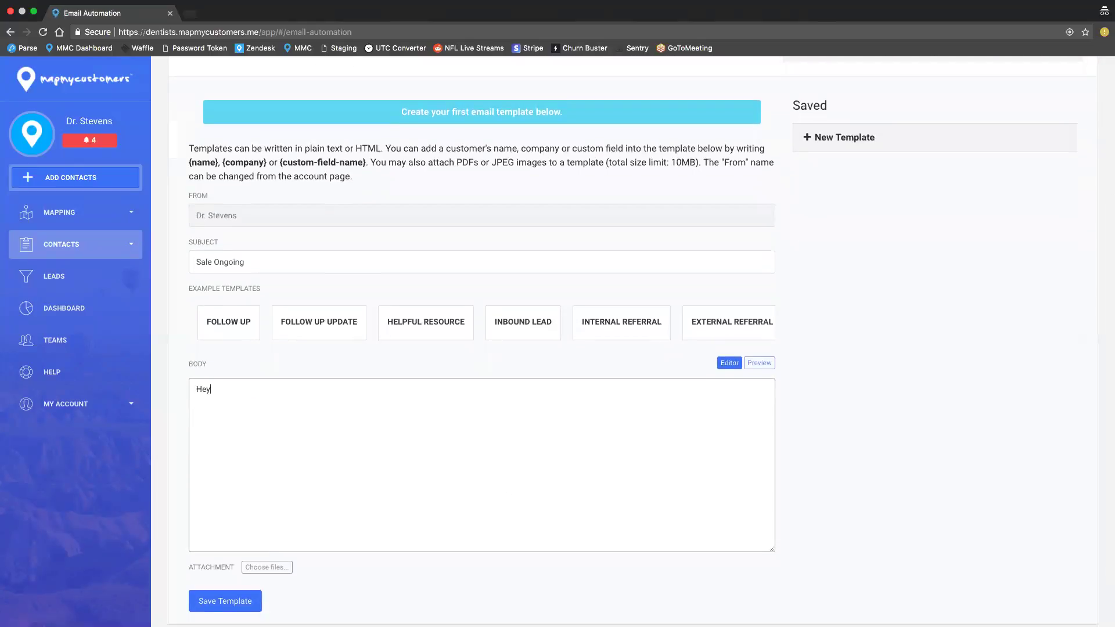
pyautogui.write(' there,  ')
pyautogui.write('We have a s')
pyautogui.write('ale going on.')
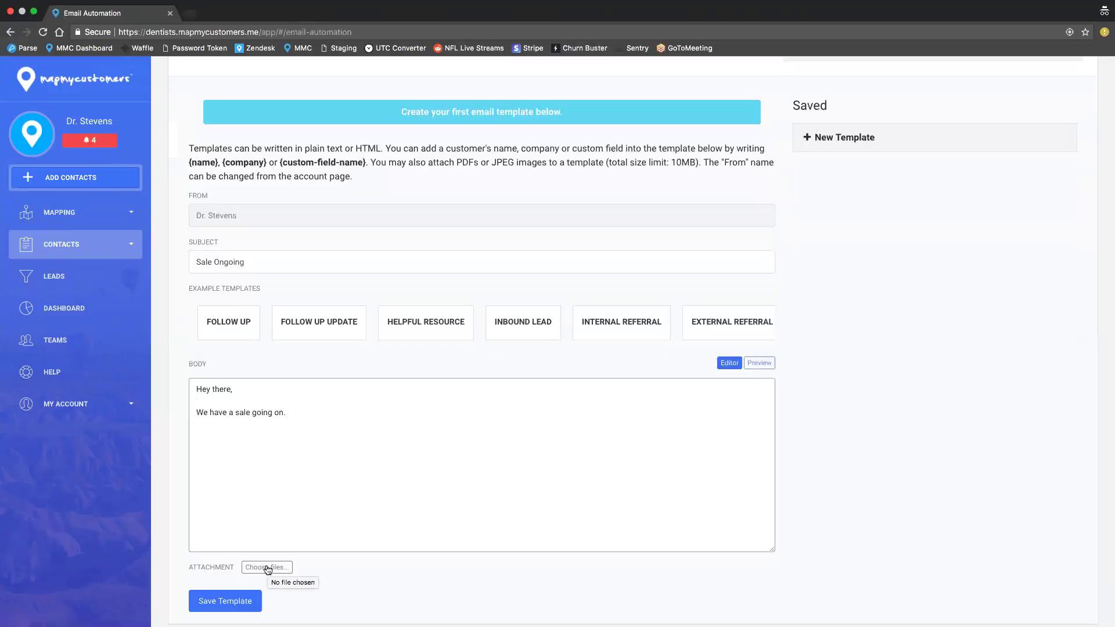
pyautogui.click(224, 604)
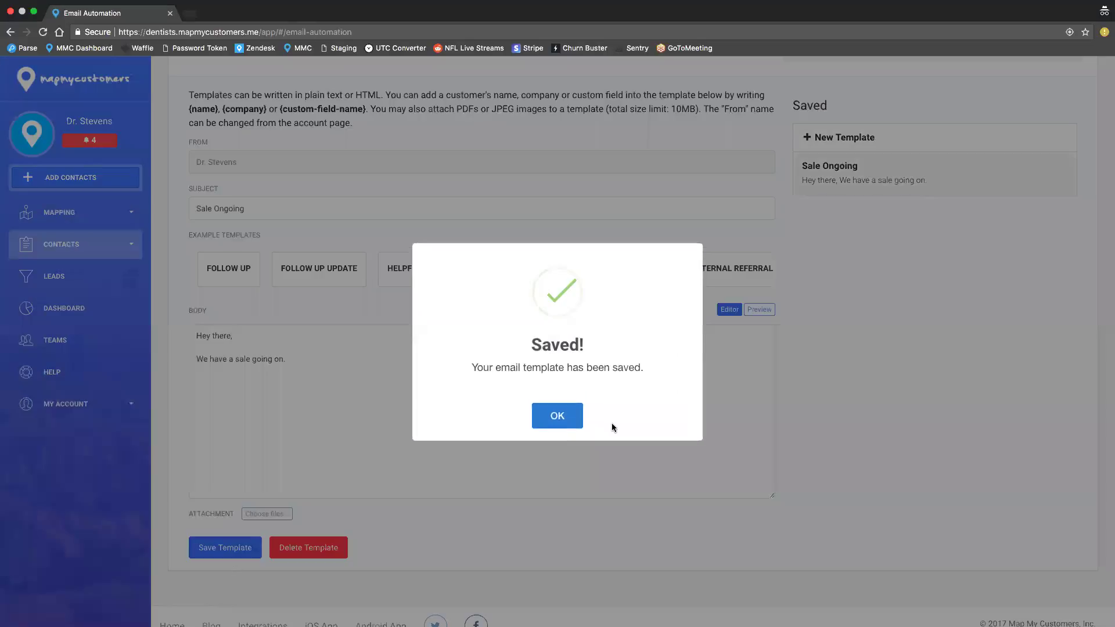
# Dismiss the saved-template message and start an email campaign named Sale Ongoing
pyautogui.click(569, 414)
pyautogui.scroll(4, 569, 413)
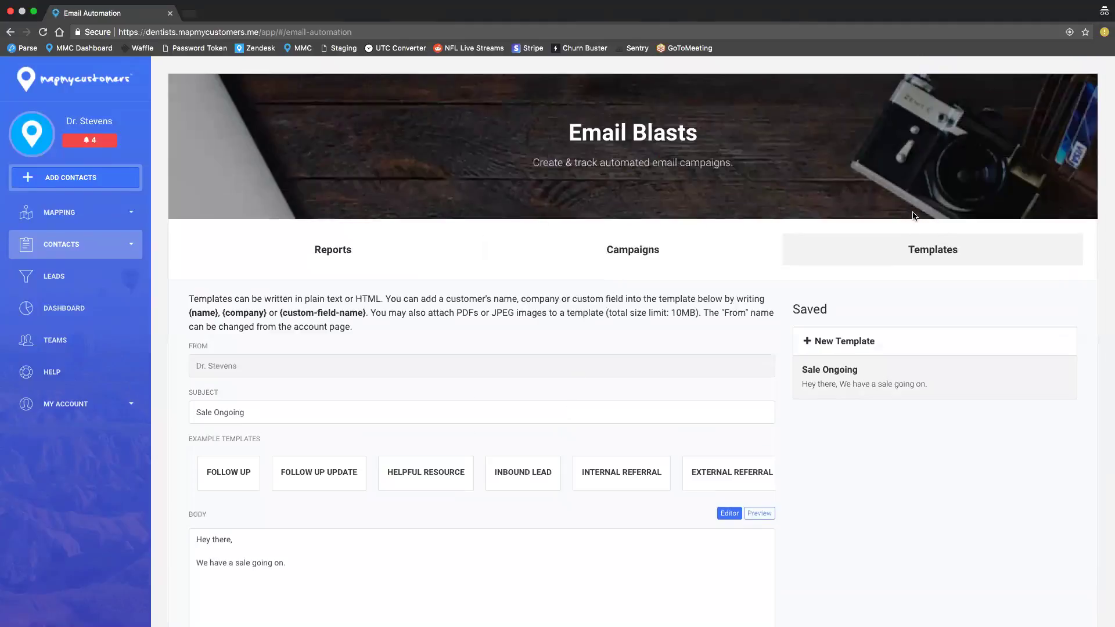
pyautogui.click(634, 253)
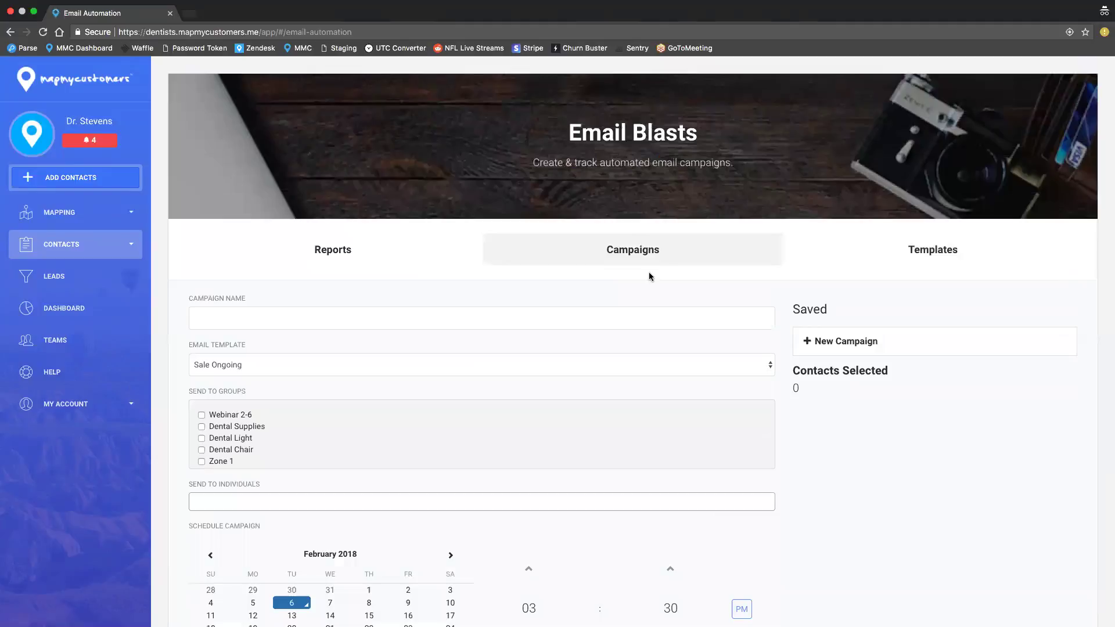
pyautogui.click(277, 315)
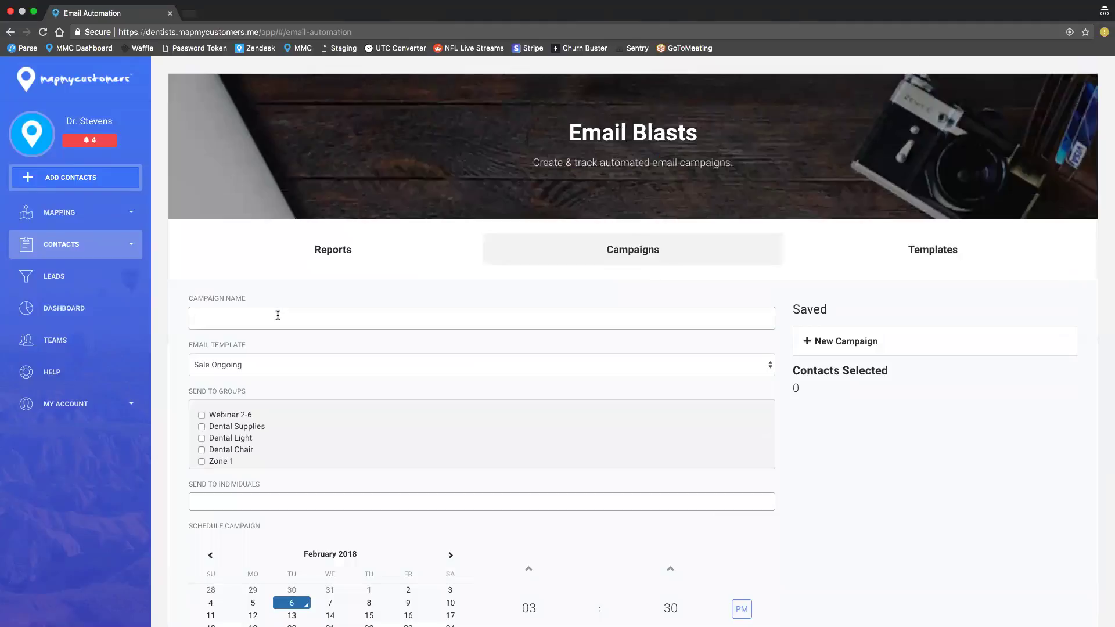
pyautogui.write('Sale Ongoing')
# Set the campaign's recipients to the Webinar 2-6 group plus the individual contact Triangle Dentistry: Smith, Tart & Associates
pyautogui.scroll(-1, 202, 446)
pyautogui.scroll(-1, 202, 445)
pyautogui.scroll(2, 201, 445)
pyautogui.click(202, 416)
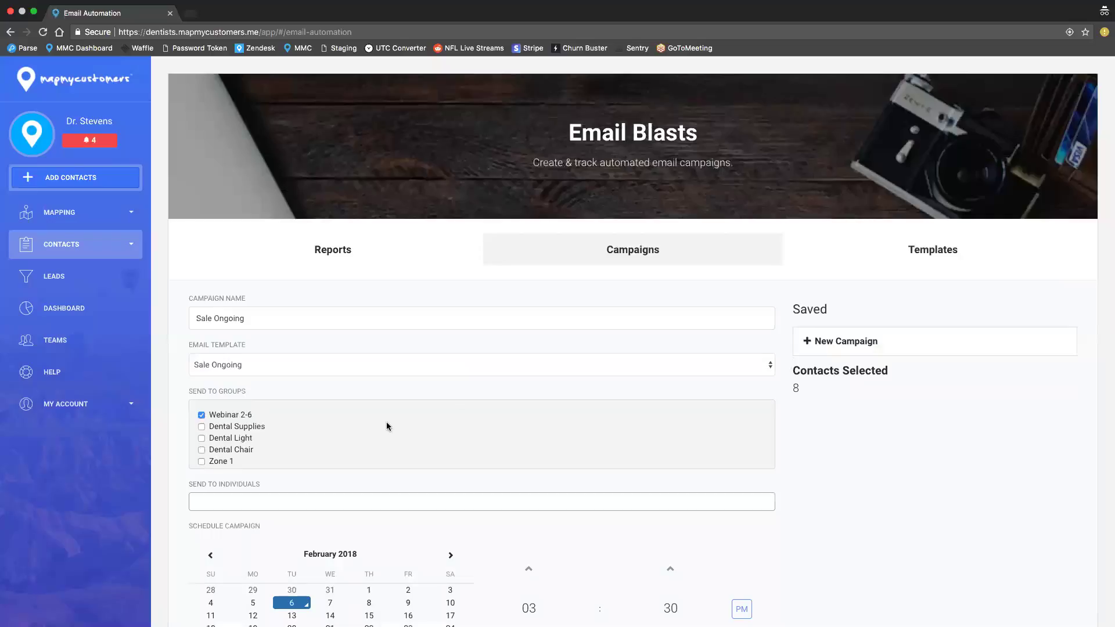
pyautogui.click(372, 500)
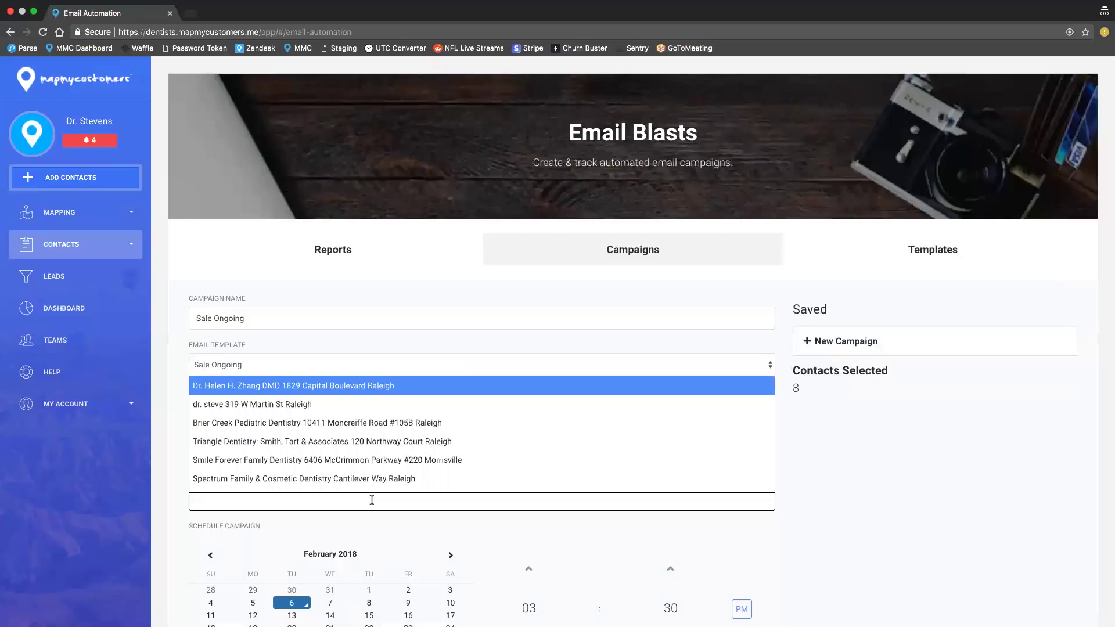
pyautogui.click(342, 525)
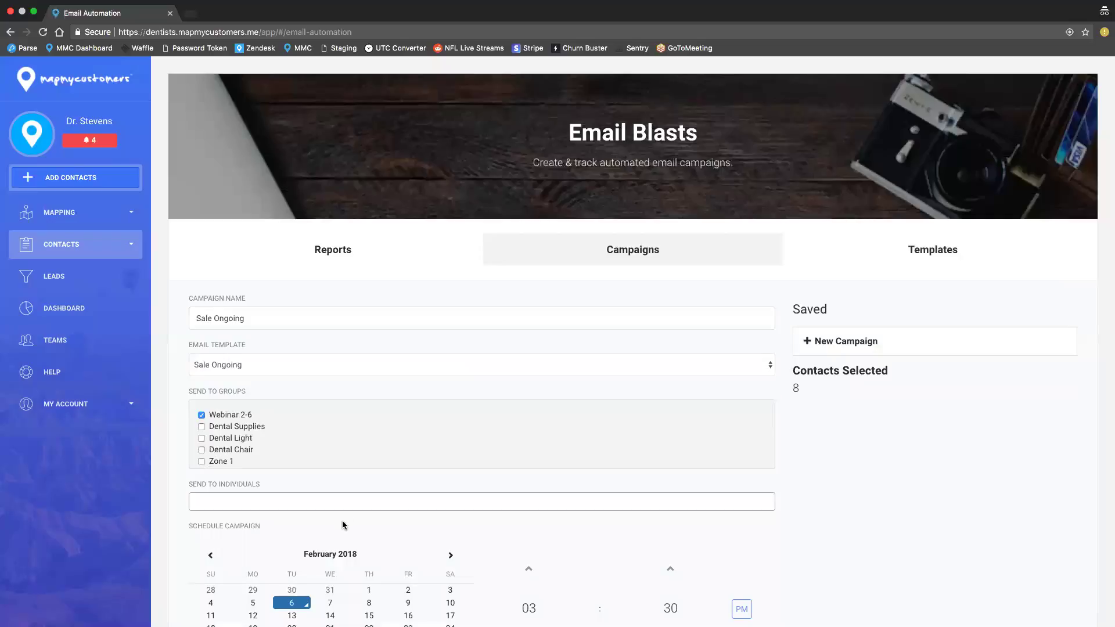
pyautogui.click(295, 505)
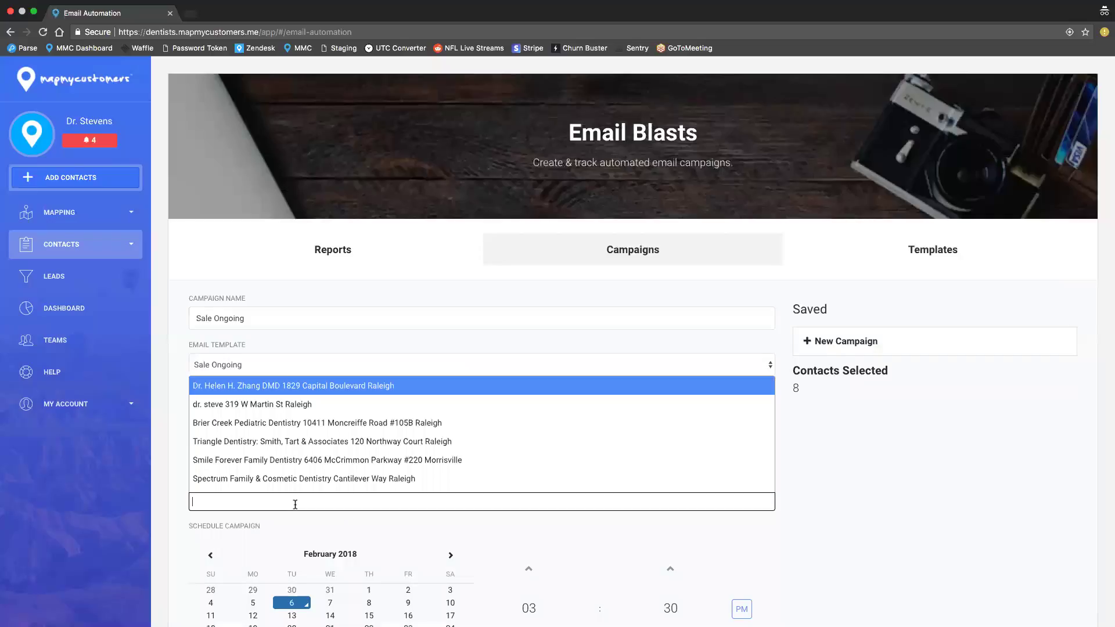
pyautogui.click(306, 447)
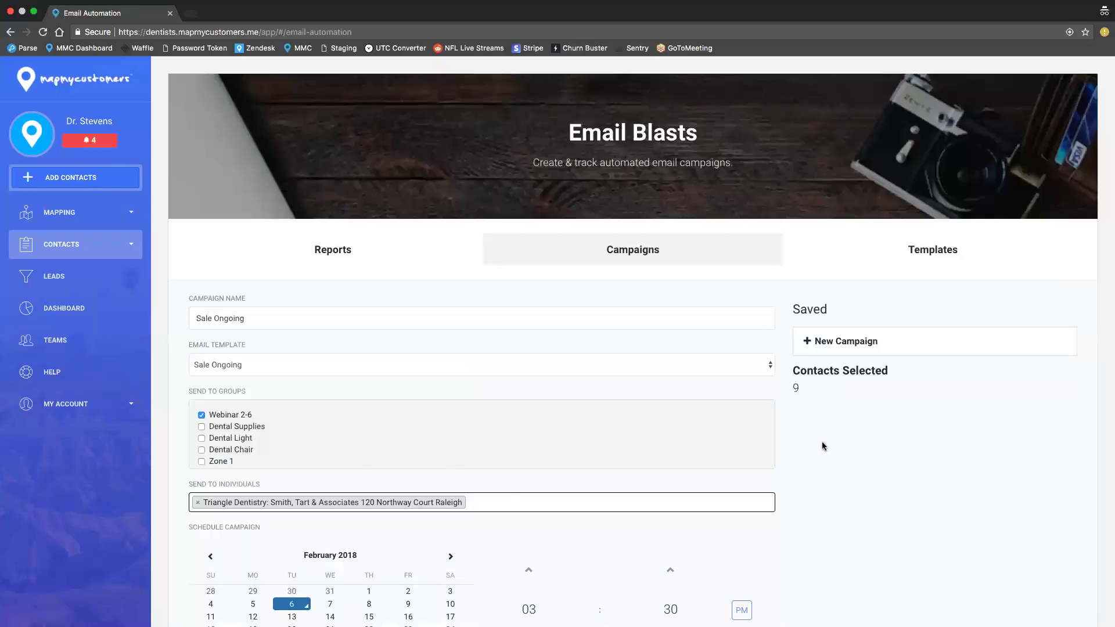
# Schedule the campaign for February 7, 2018 at 4:00 PM
pyautogui.scroll(-8, 691, 439)
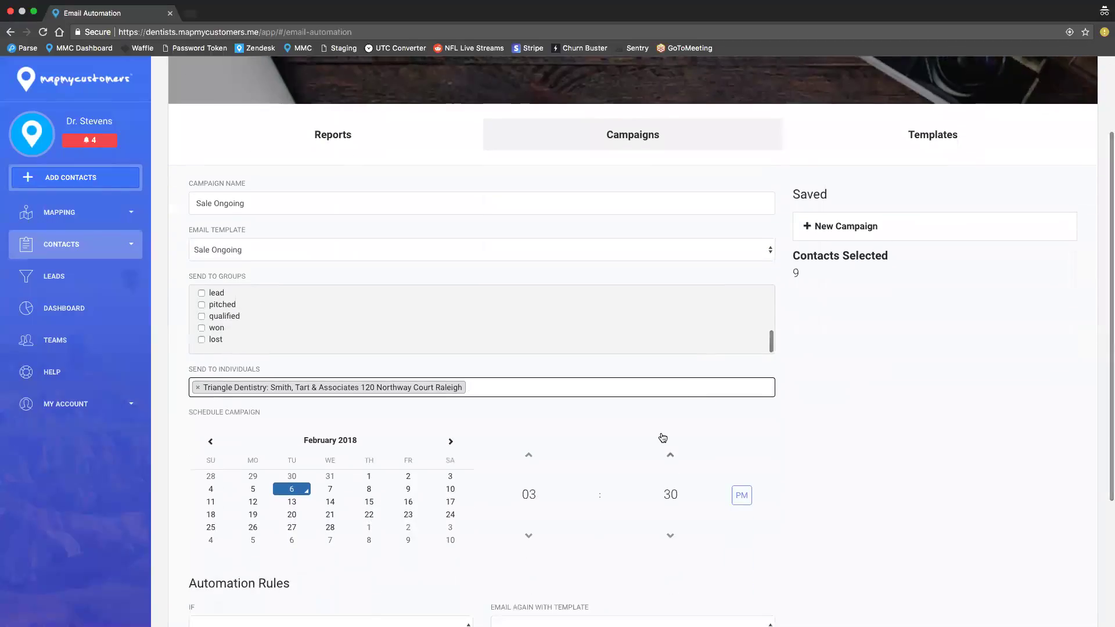
pyautogui.scroll(-3, 662, 444)
pyautogui.scroll(-1, 448, 480)
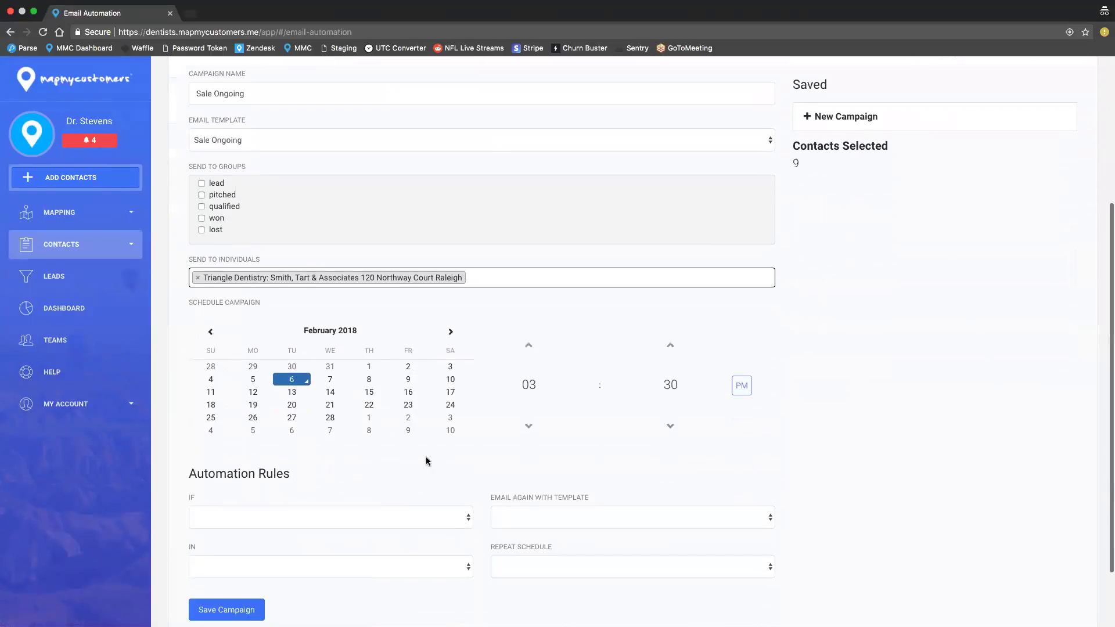
pyautogui.click(331, 383)
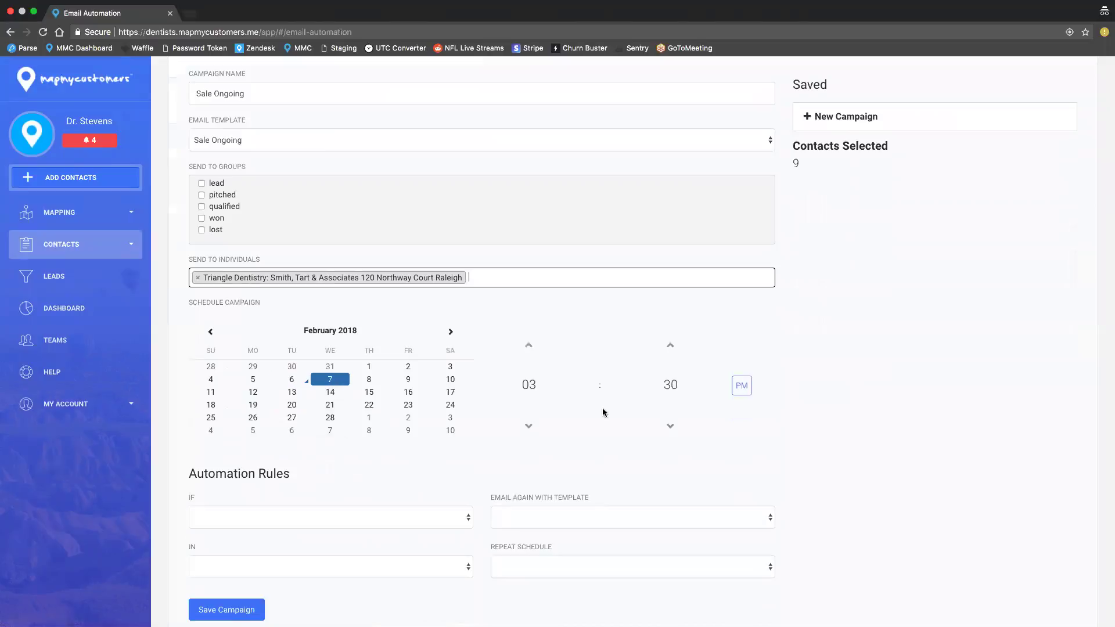
pyautogui.click(669, 344)
# Set the automation rule to email again with the Sale Ongoing template in 3 days if the email is not opened, repeating 3 times
pyautogui.scroll(-1, 405, 516)
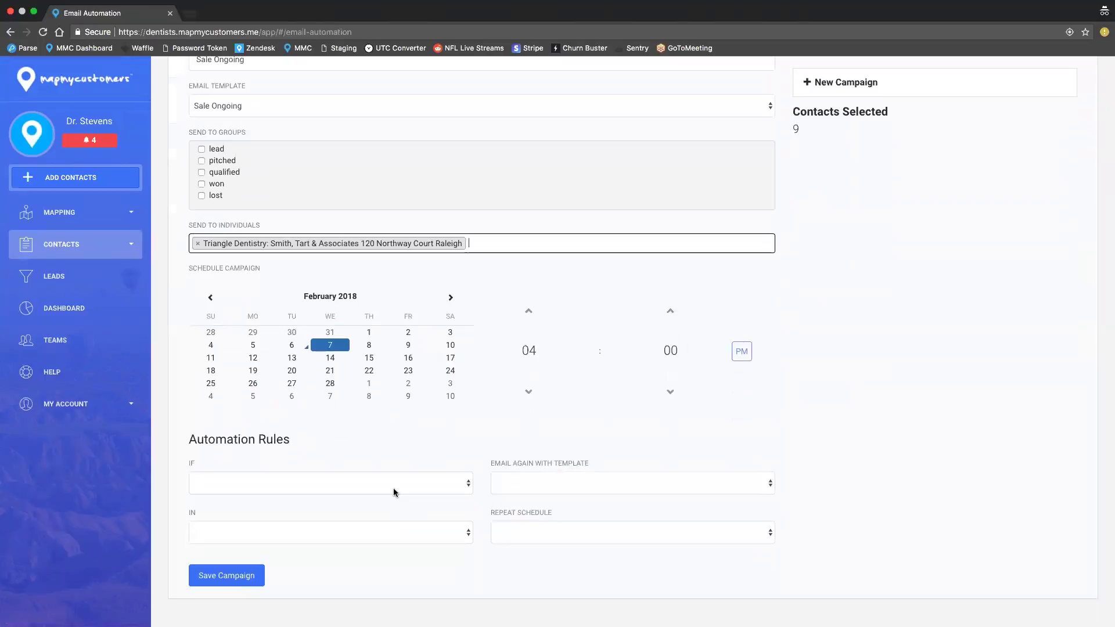
pyautogui.click(393, 493)
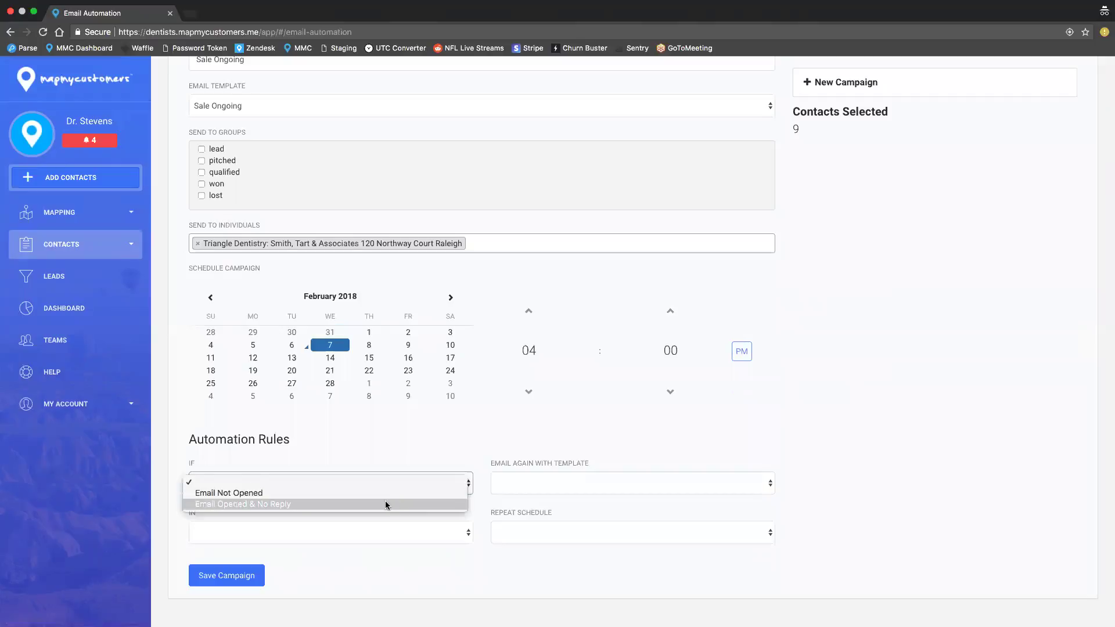
pyautogui.click(386, 493)
pyautogui.click(518, 488)
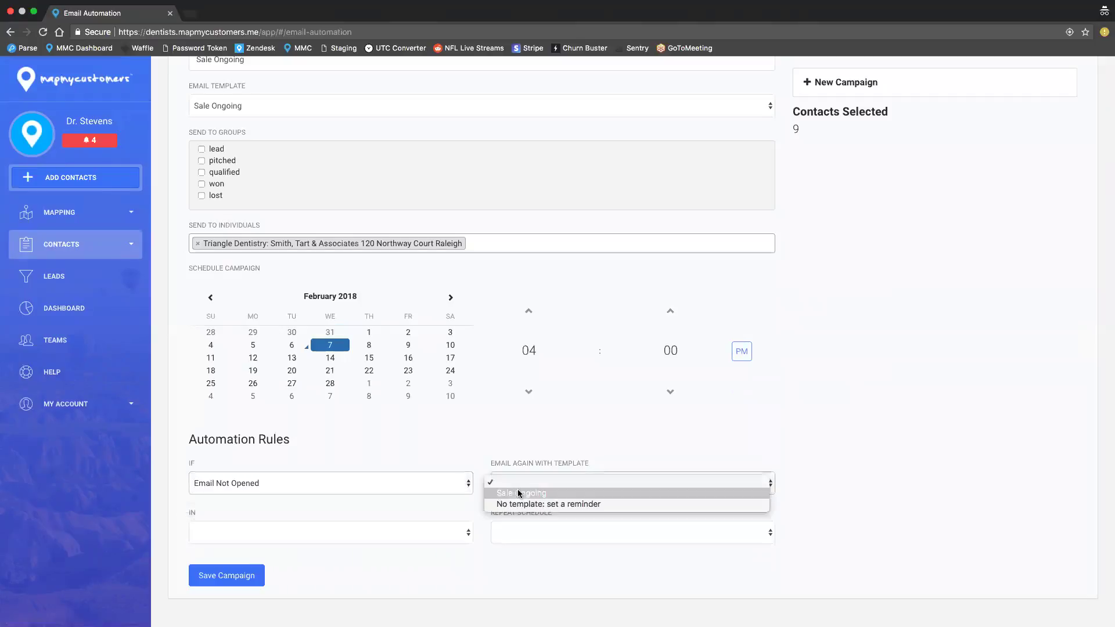
pyautogui.click(562, 495)
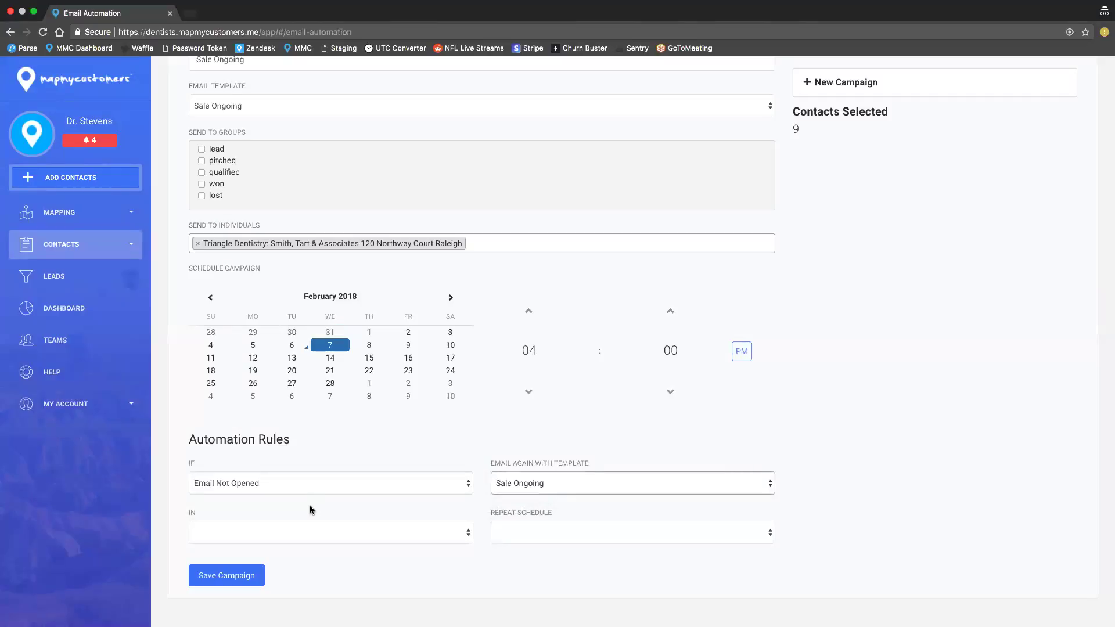
pyautogui.click(306, 528)
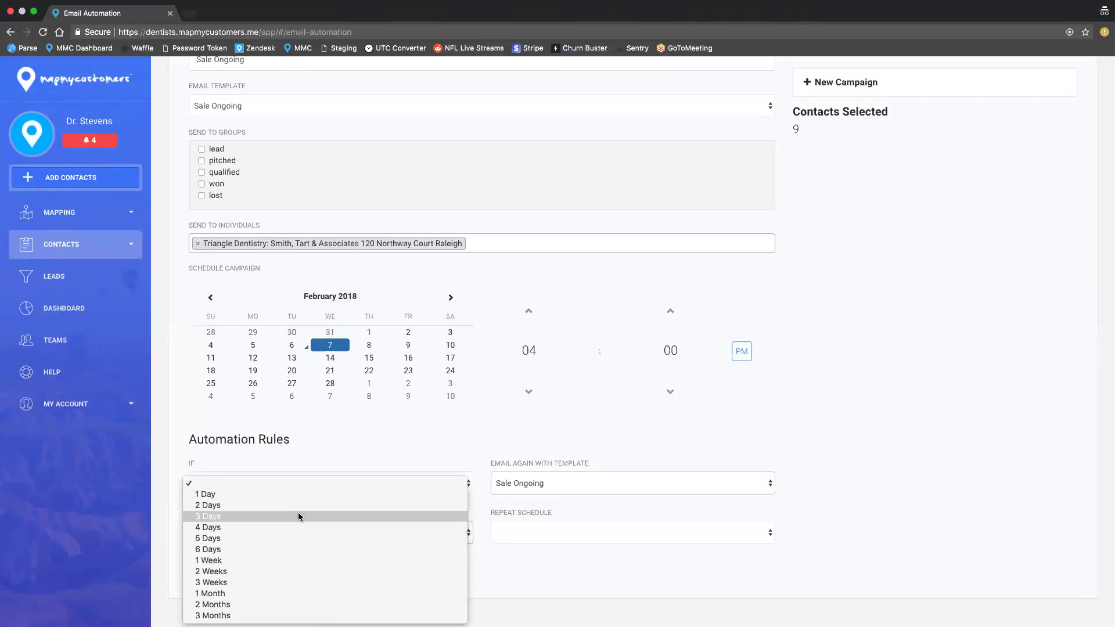
pyautogui.click(299, 516)
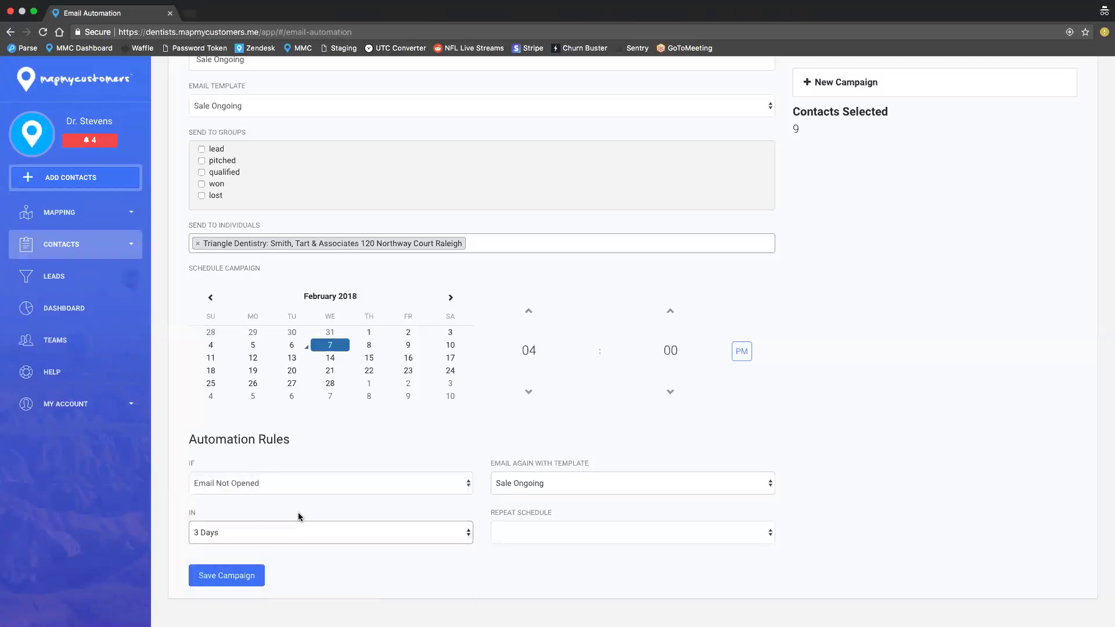
pyautogui.click(591, 538)
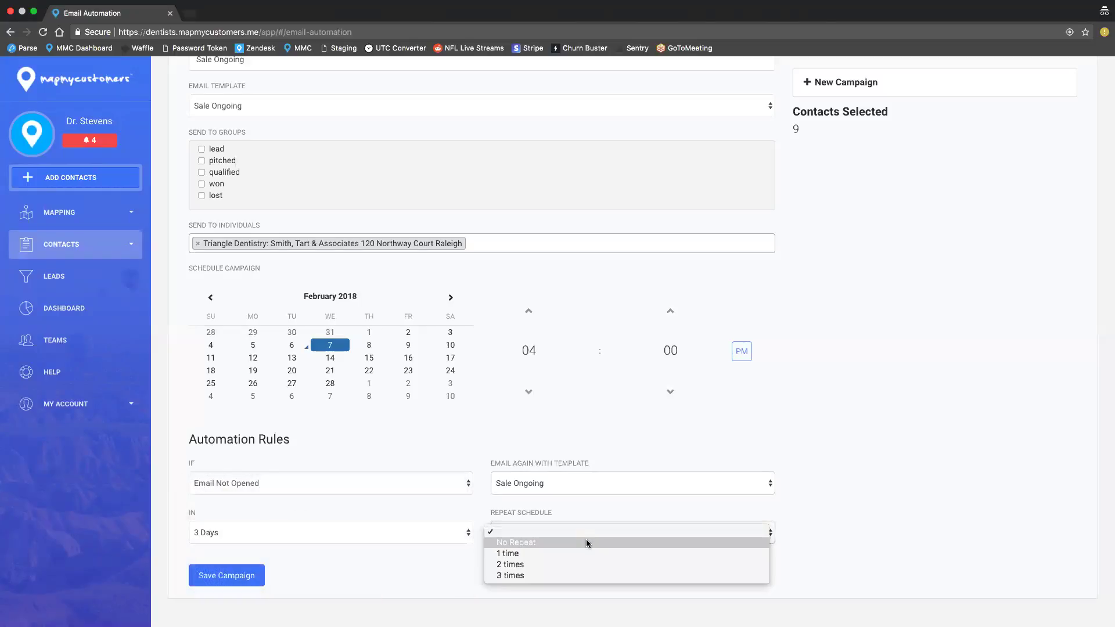
pyautogui.click(576, 575)
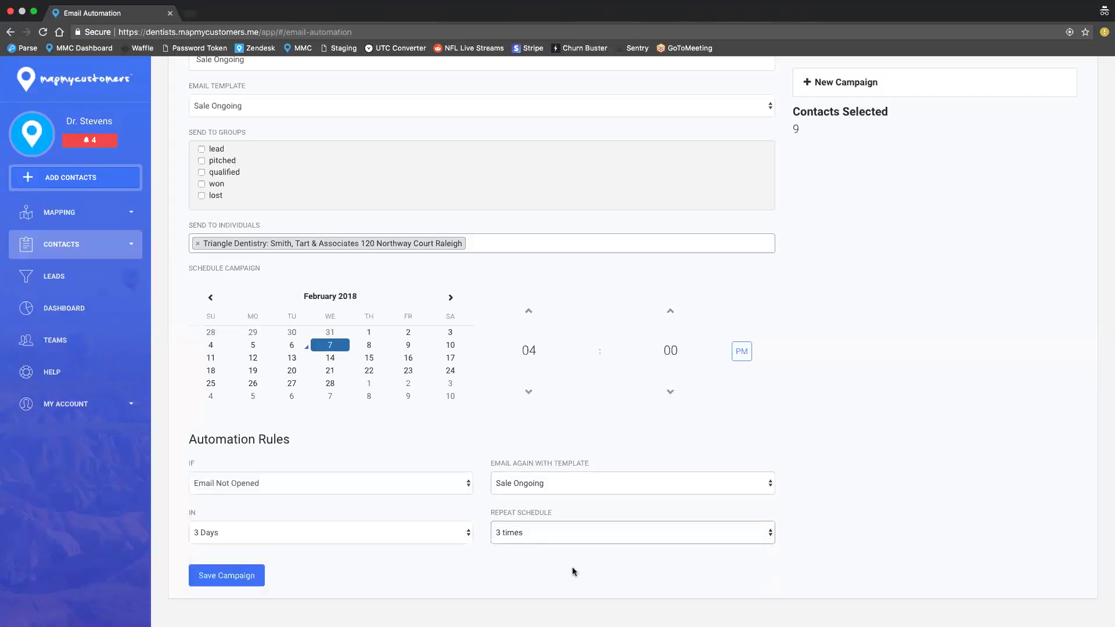
# Review the campaign settings and examine the email blast reports, including monthly analytics, the hourly sends chart and the activity table
pyautogui.scroll(5, 573, 571)
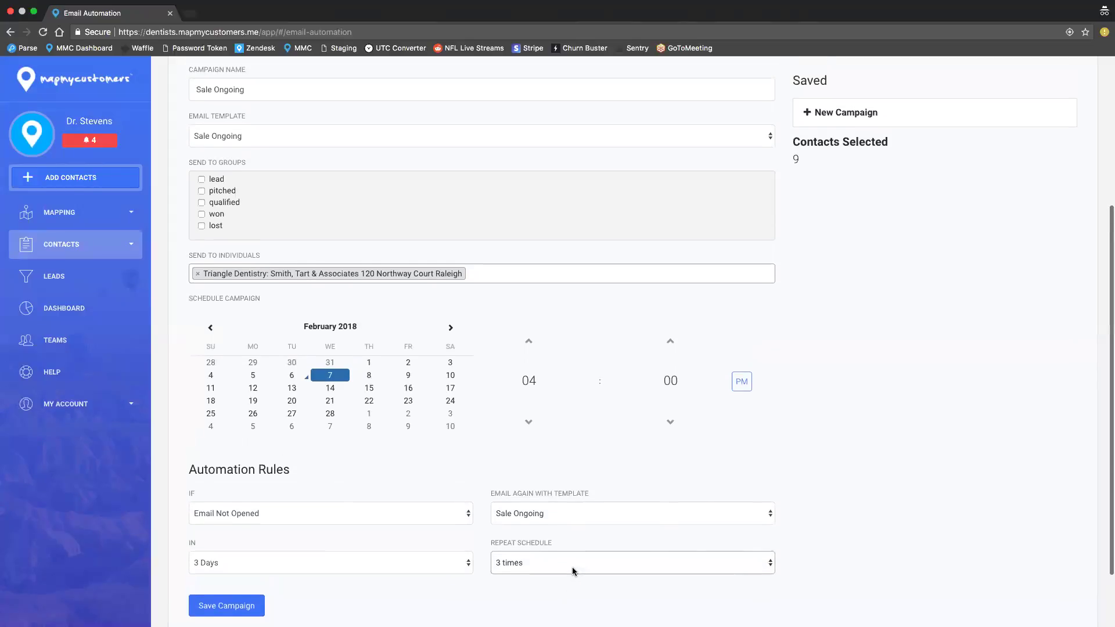
pyautogui.scroll(2, 573, 572)
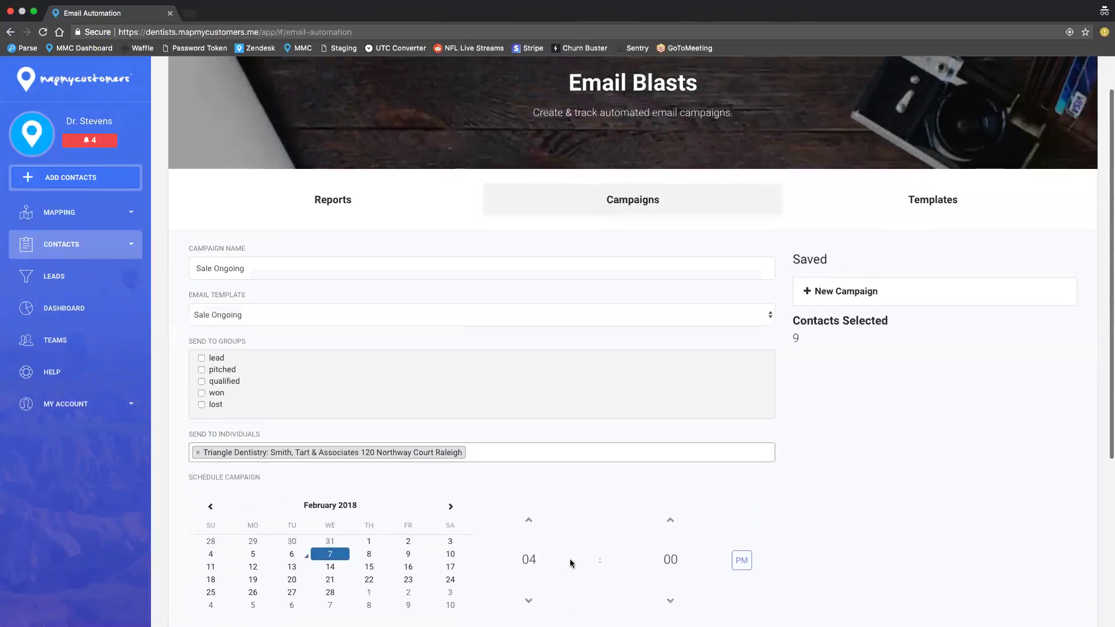
pyautogui.scroll(-5, 367, 220)
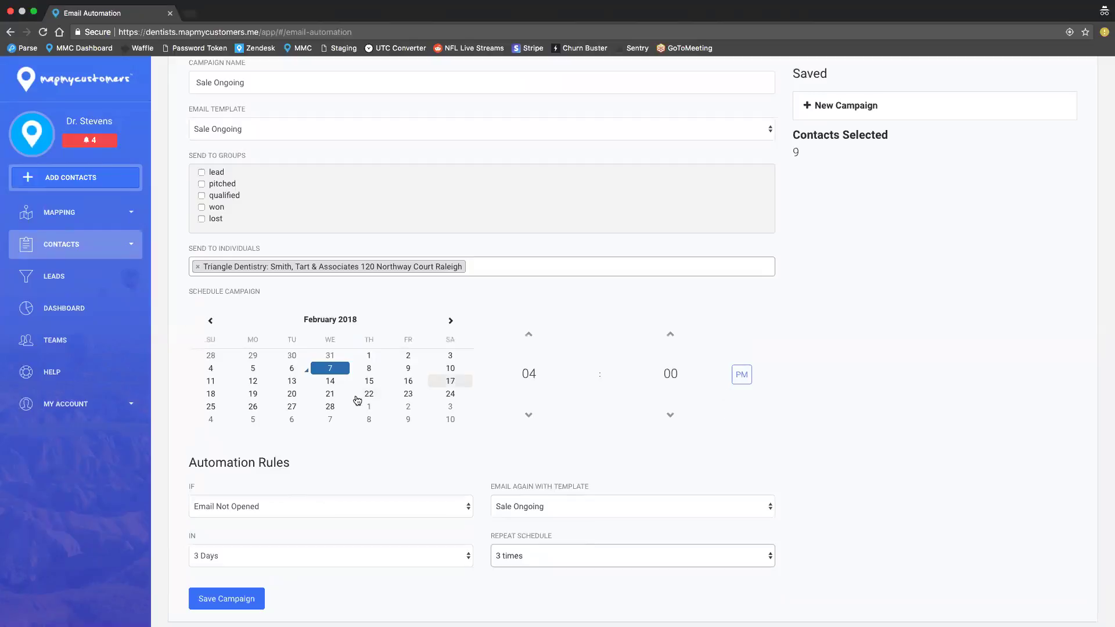
pyautogui.scroll(3, 361, 417)
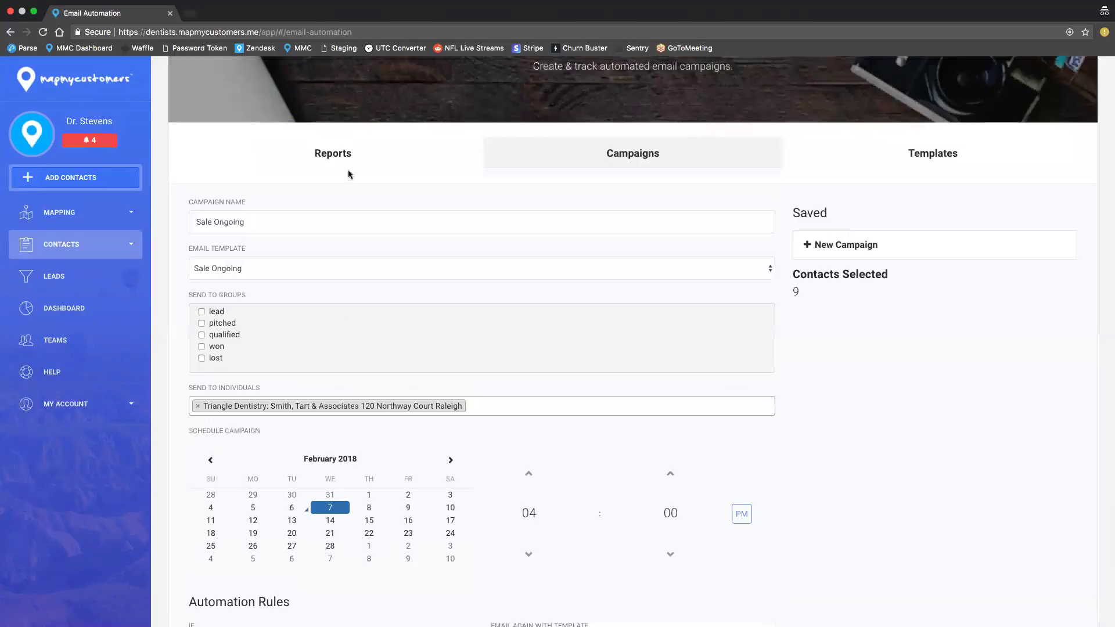
pyautogui.click(336, 158)
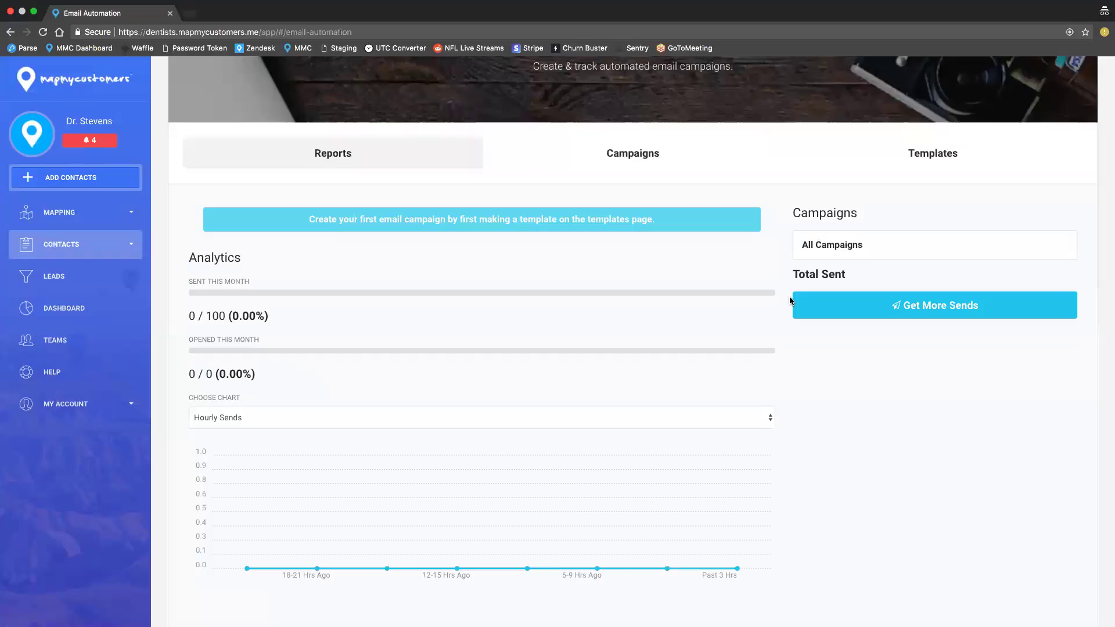
pyautogui.scroll(-5, 790, 338)
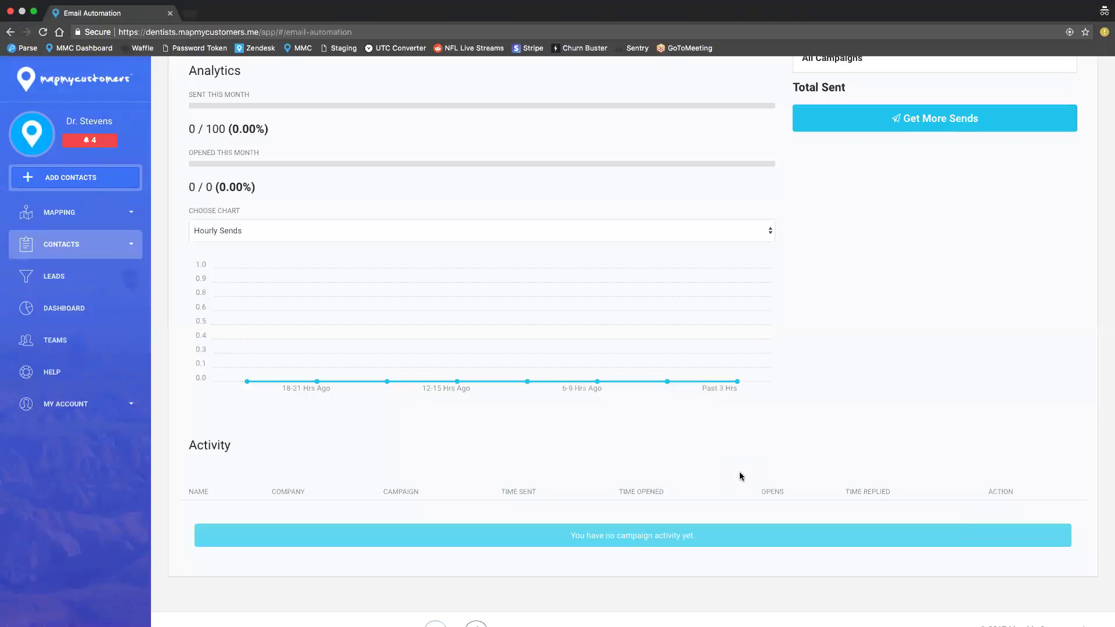
pyautogui.scroll(3, 358, 261)
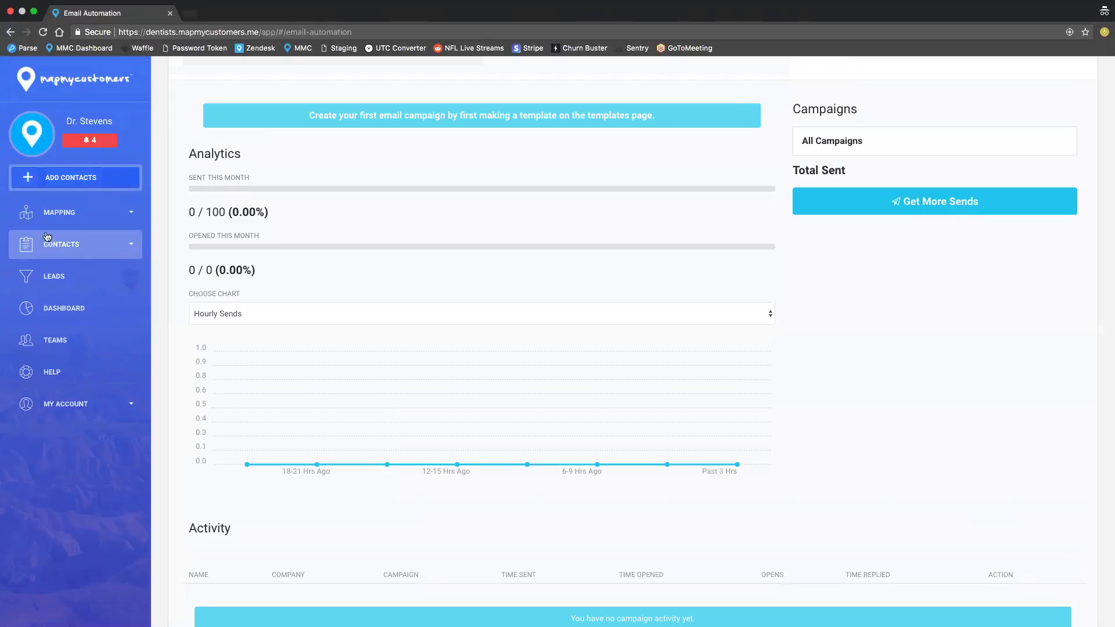
# Open the record of the first customer in the All Contacts list
pyautogui.click(100, 244)
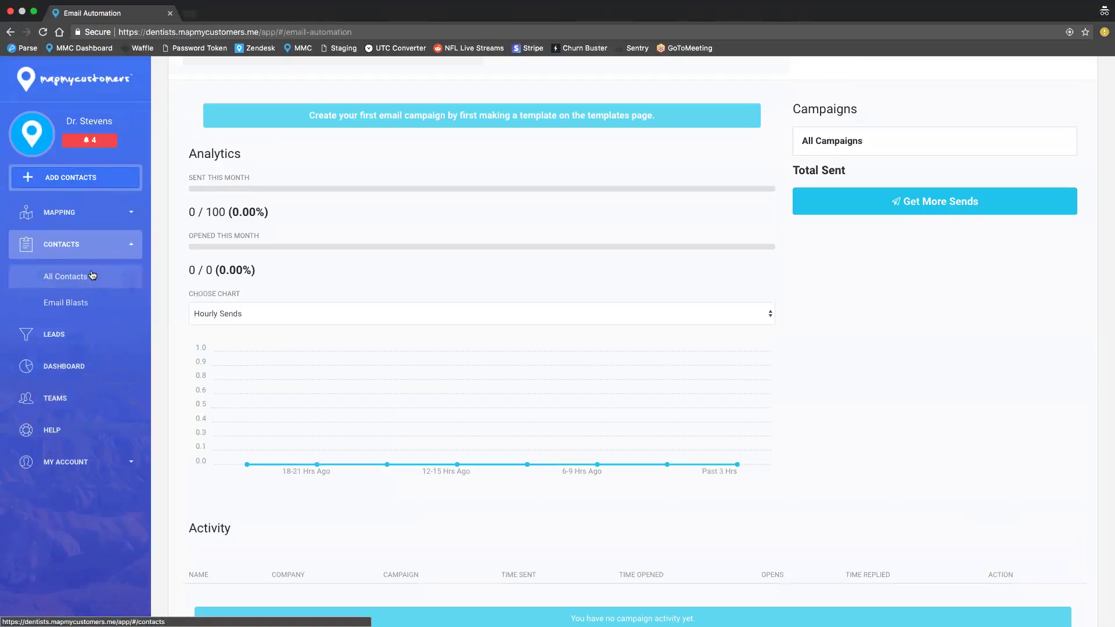
pyautogui.click(91, 275)
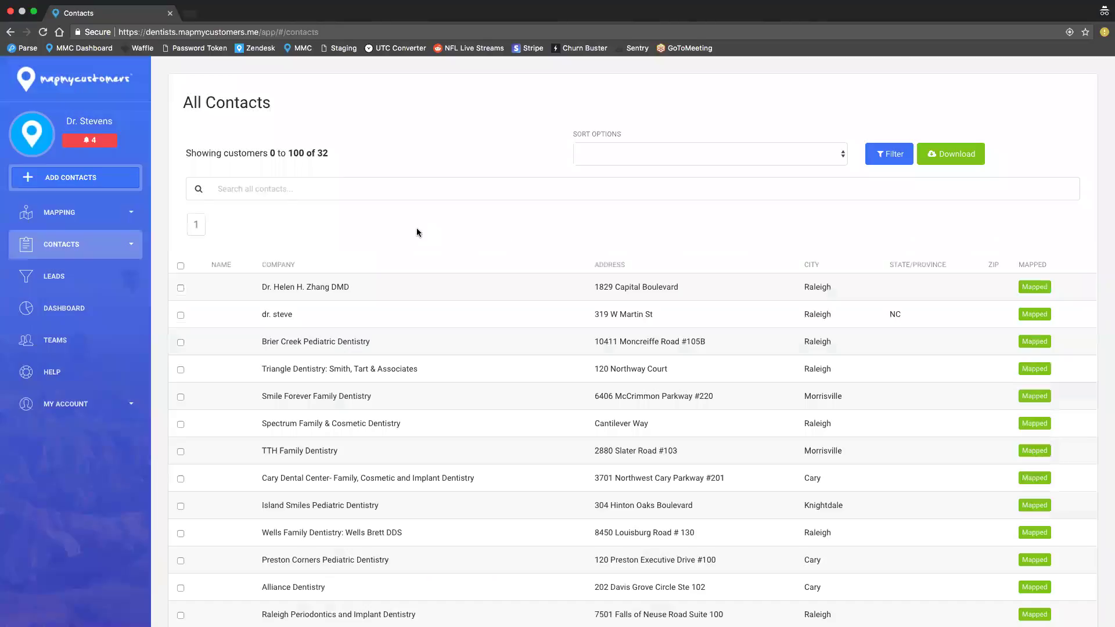
pyautogui.click(433, 297)
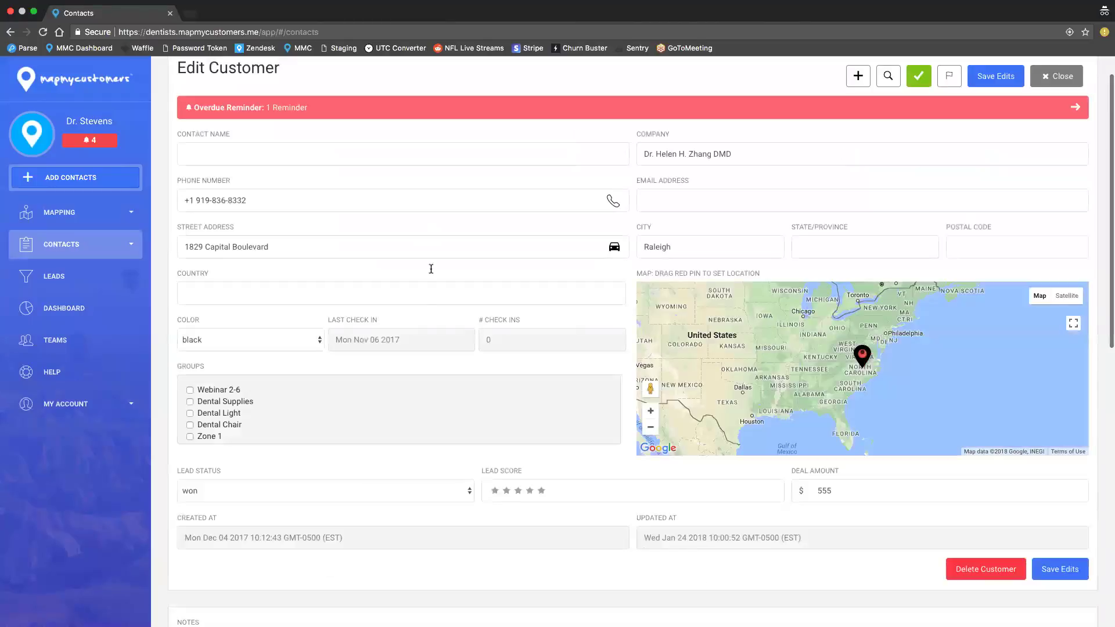
# Choose the Sale Ongoing template in the customer's email automation section and try to send the email
pyautogui.scroll(-7, 633, 353)
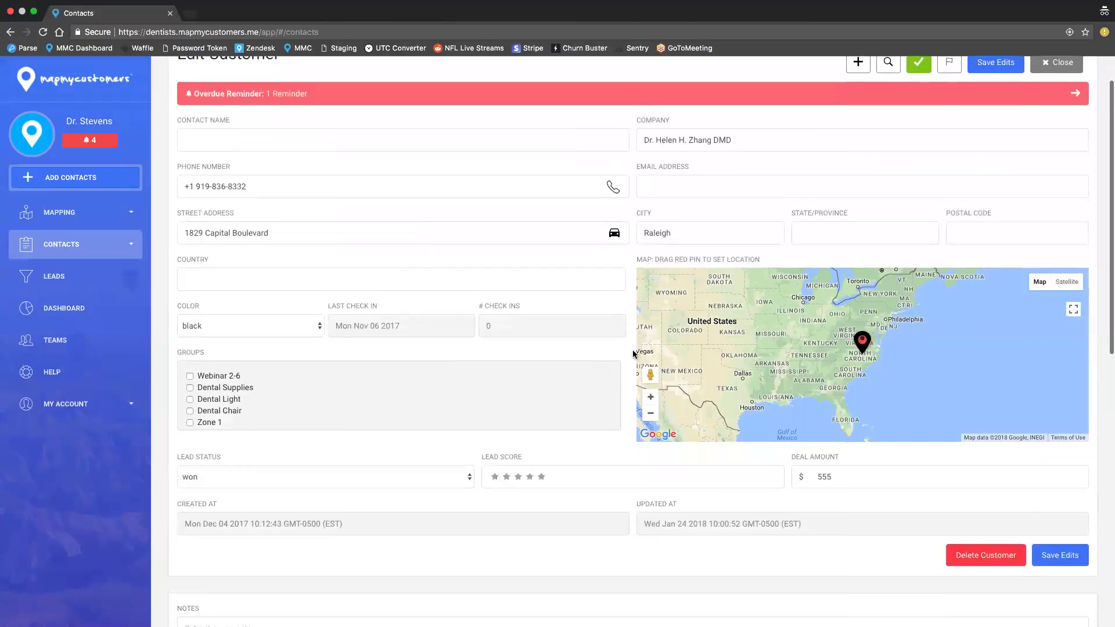
pyautogui.scroll(-3, 633, 353)
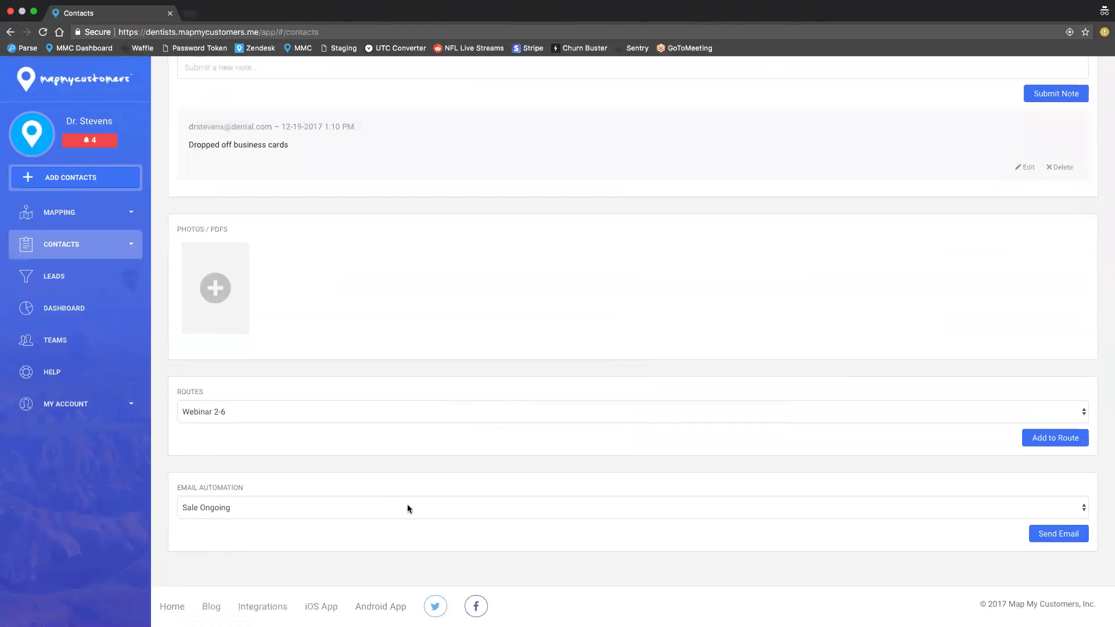
pyautogui.click(455, 509)
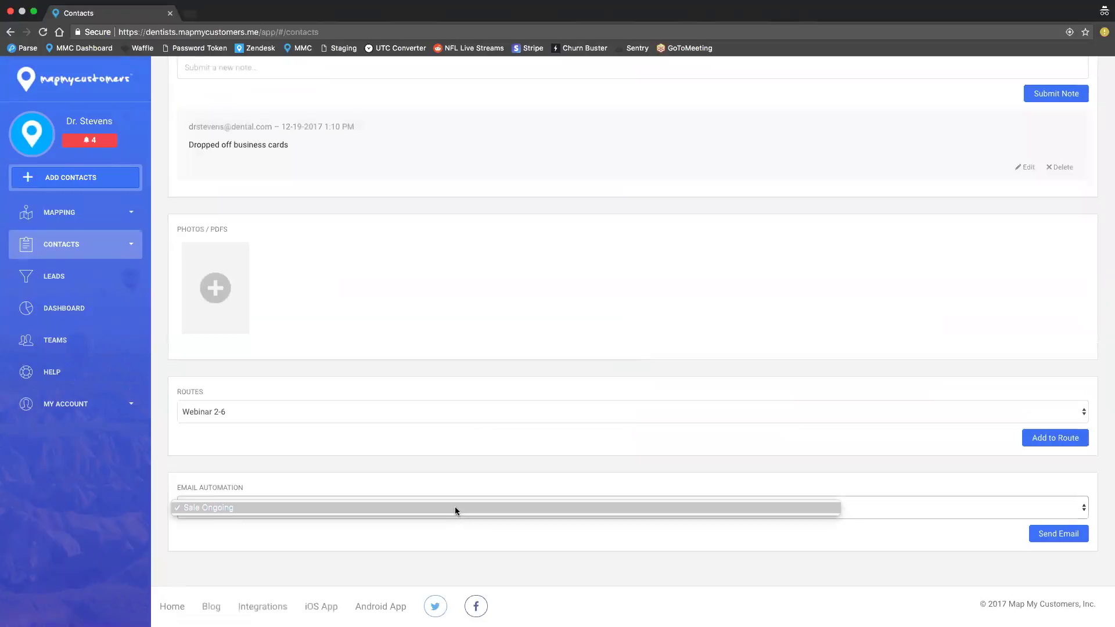
pyautogui.click(454, 506)
pyautogui.click(467, 509)
pyautogui.click(542, 487)
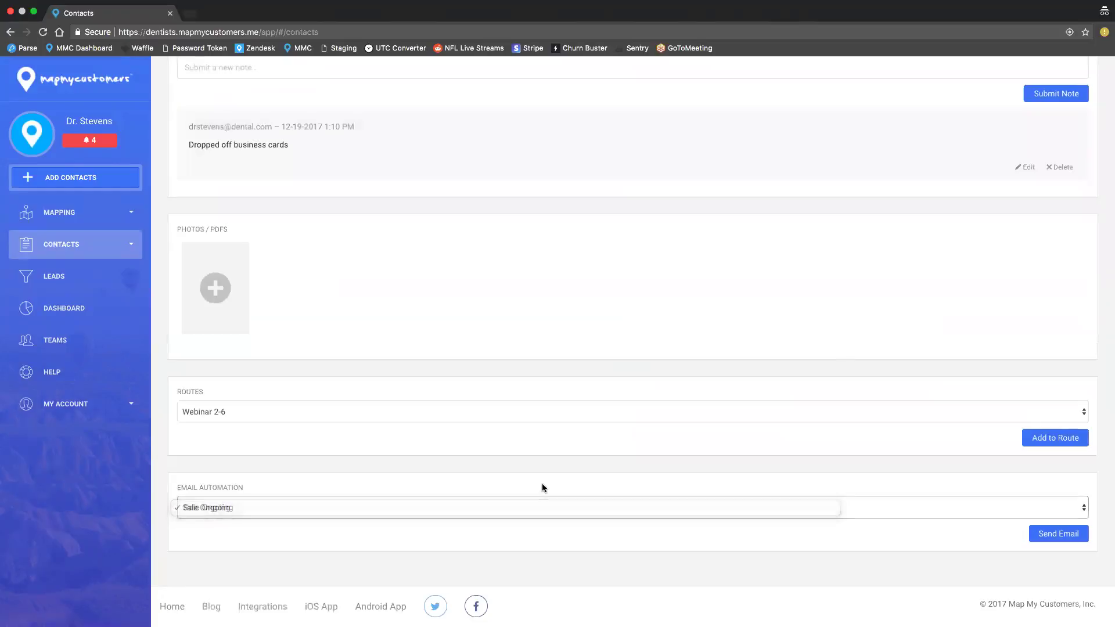
pyautogui.click(1056, 534)
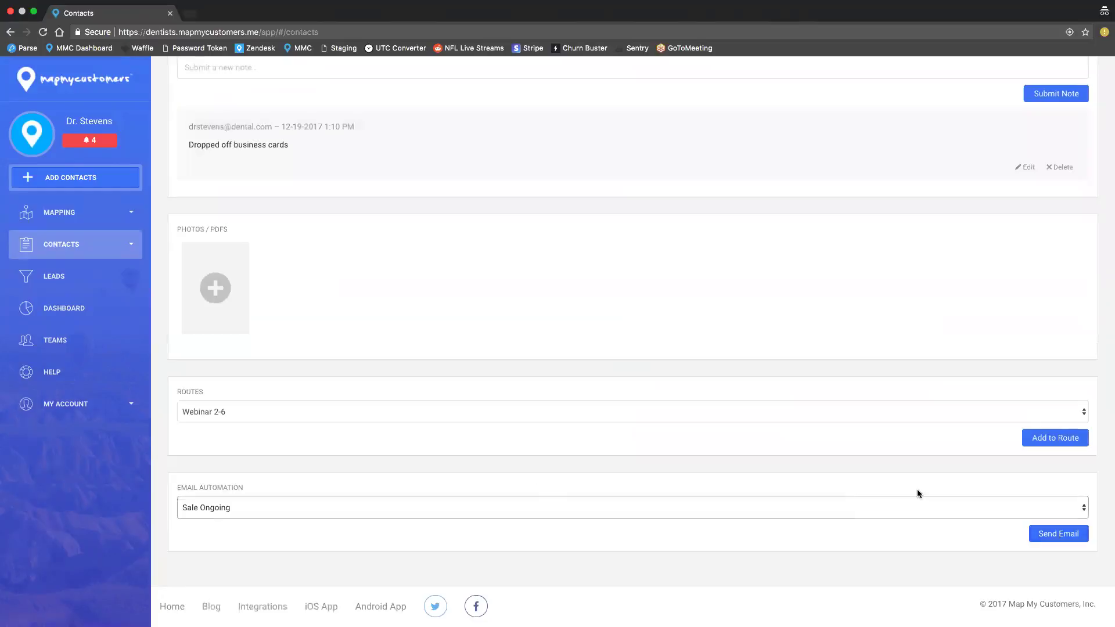
pyautogui.scroll(15, 918, 491)
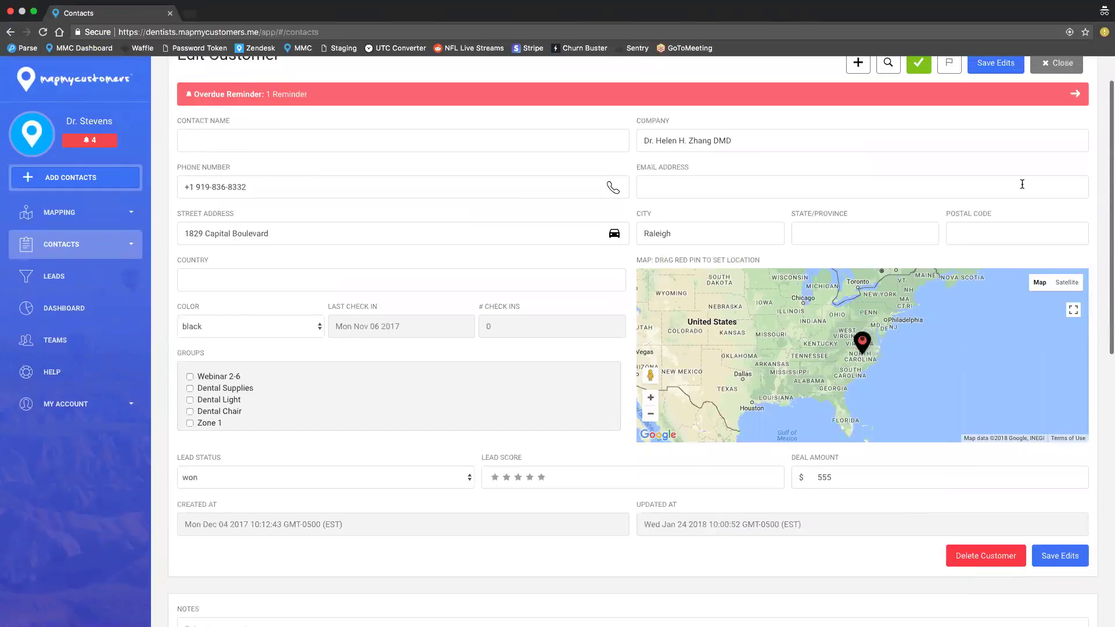
# Close the customer record and return to the All Contacts list
pyautogui.scroll(2, 1024, 174)
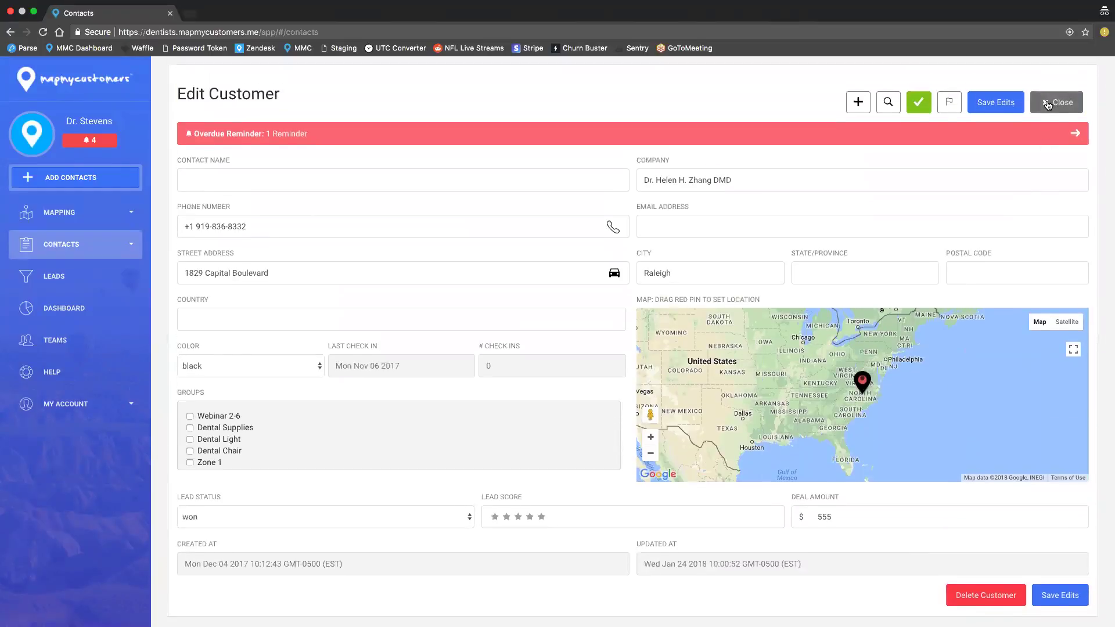
pyautogui.click(1049, 104)
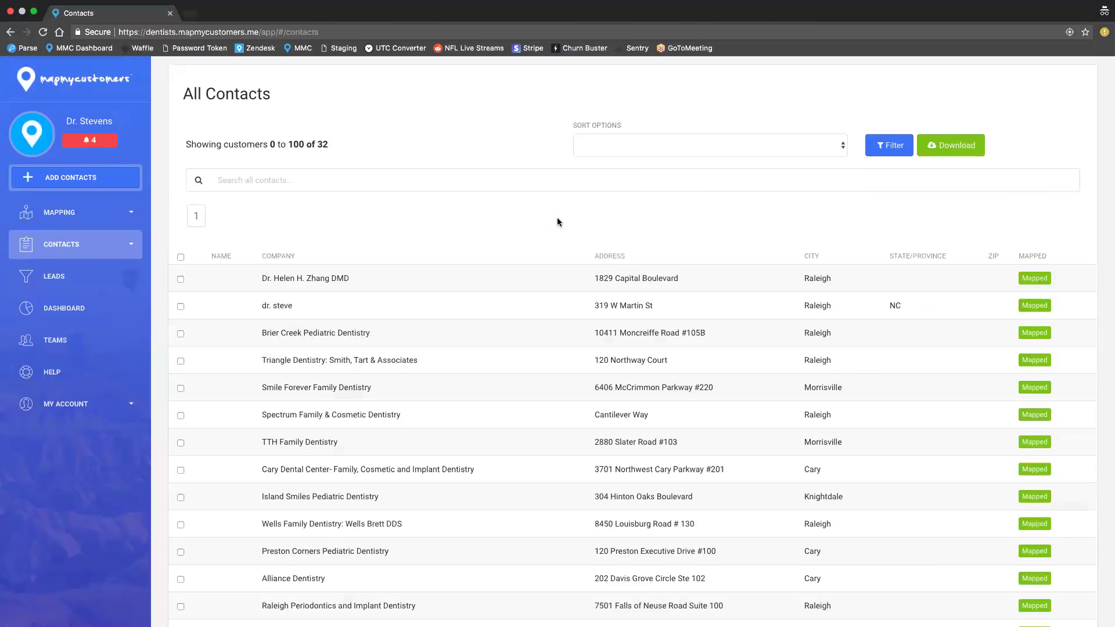
pyautogui.click(96, 251)
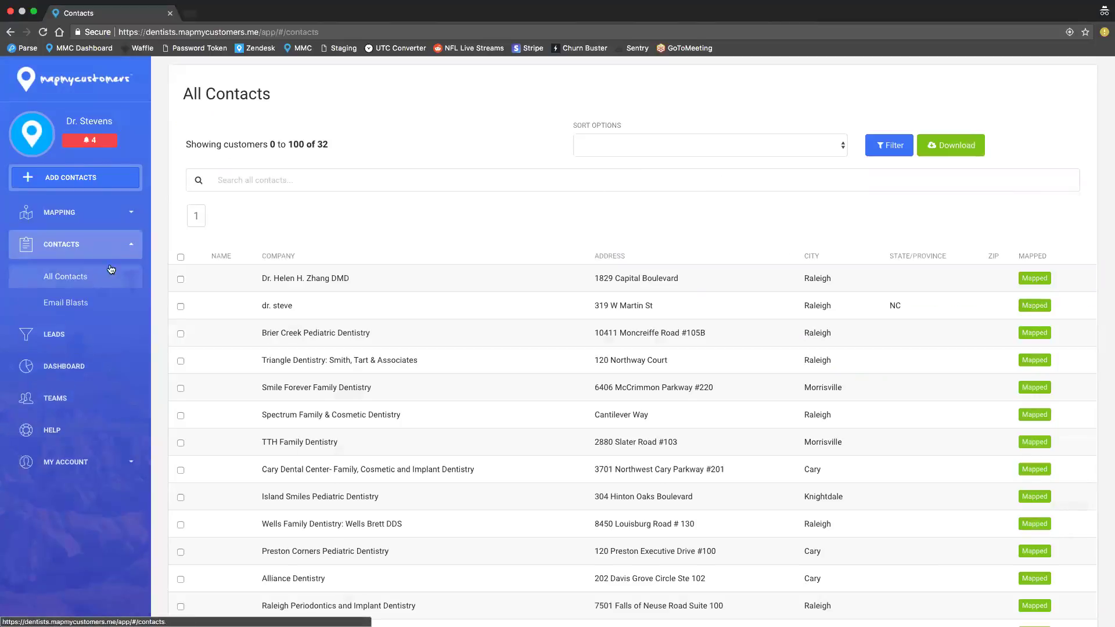
pyautogui.click(451, 184)
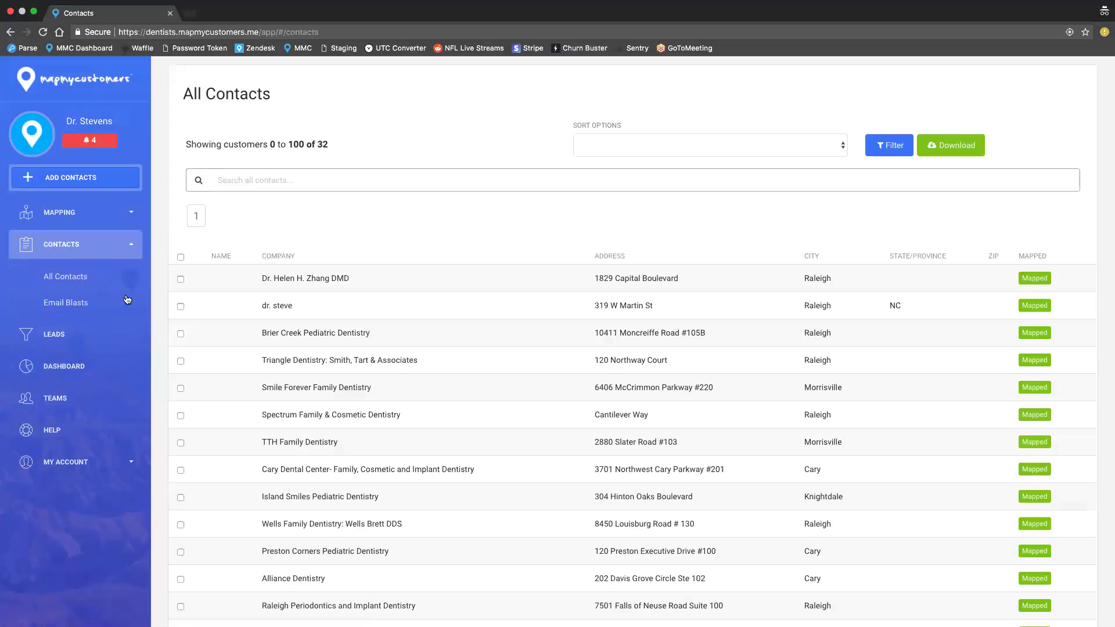
# Open the dashboard and check the user filter choices for the latest activity feed
pyautogui.click(99, 367)
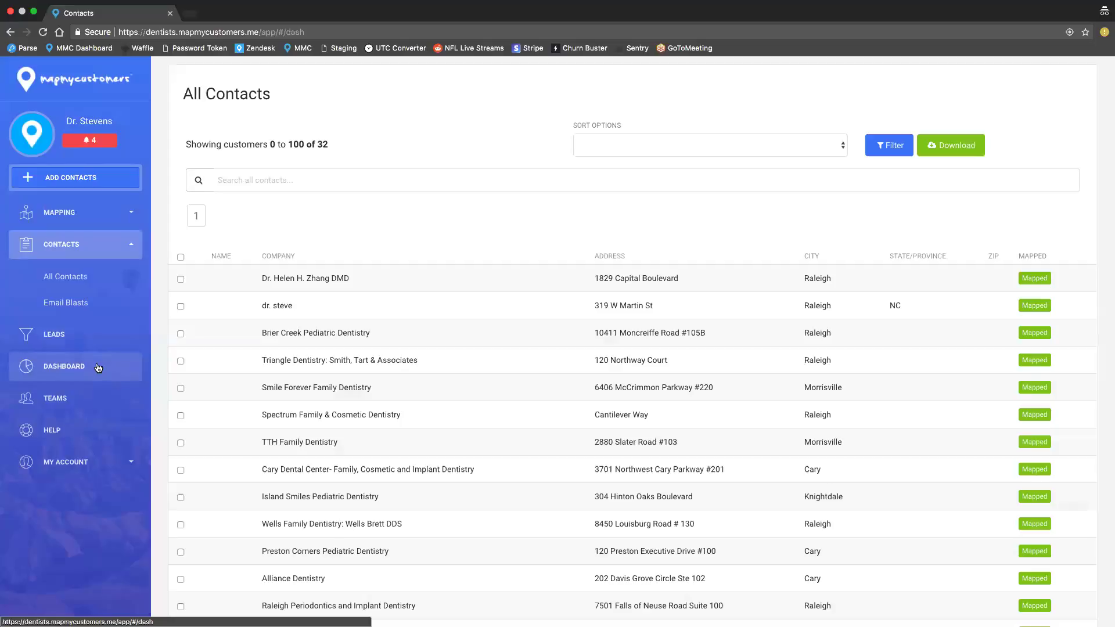
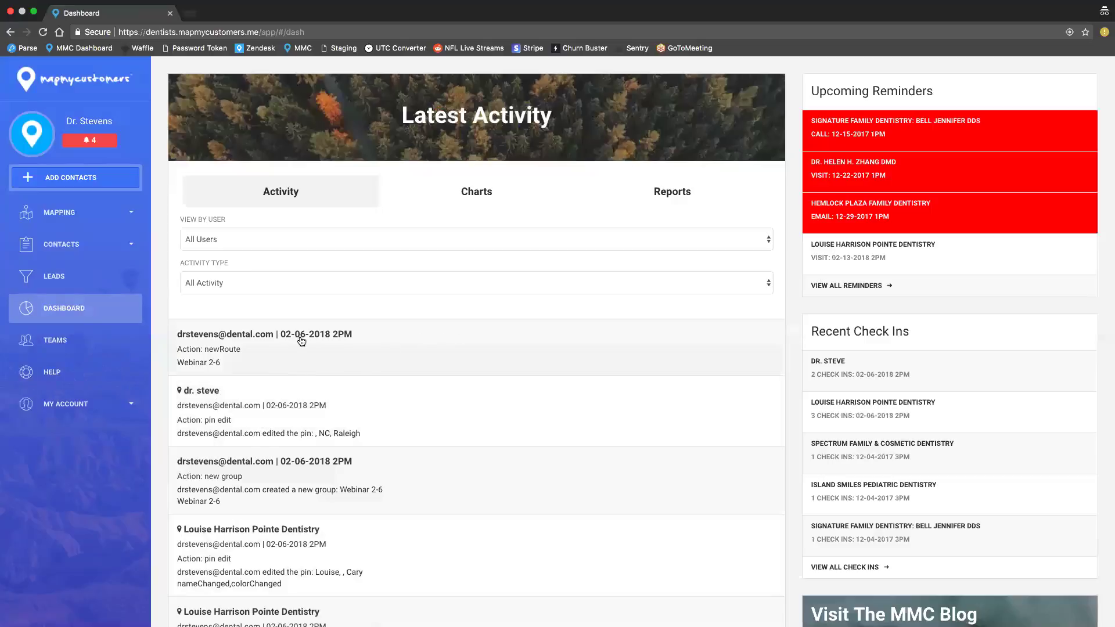
pyautogui.click(365, 240)
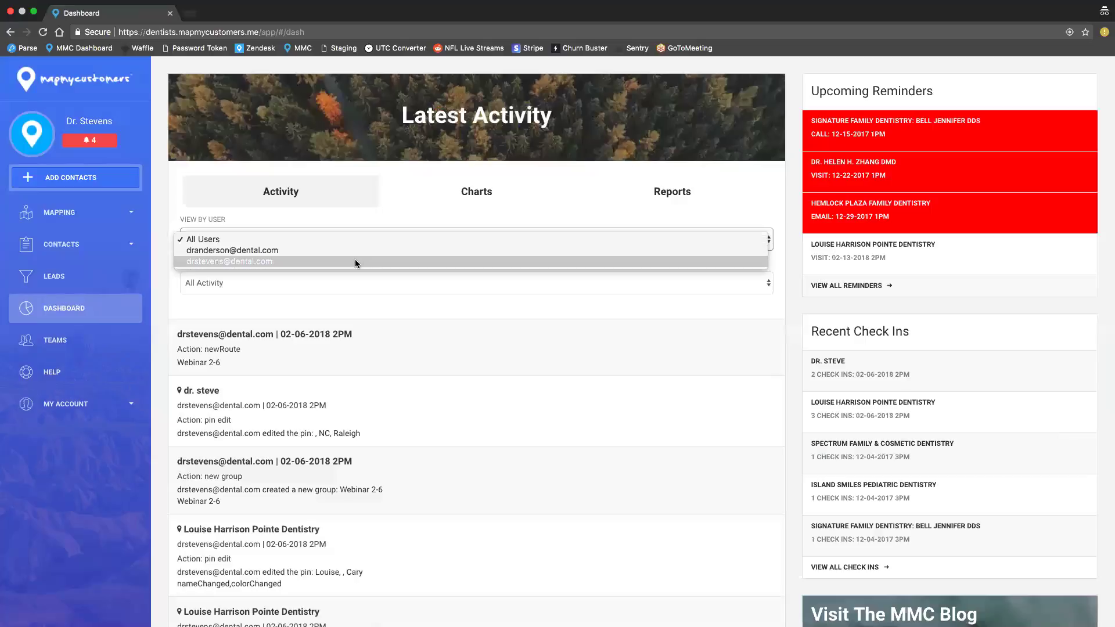
pyautogui.click(369, 306)
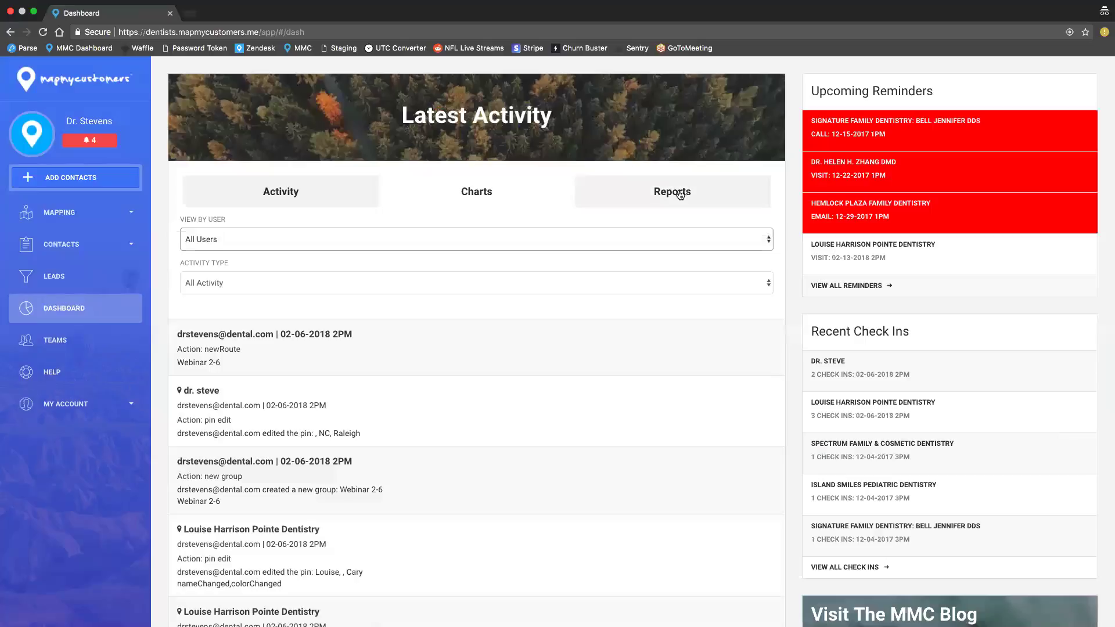
# Examine the dashboard charts for revenue, won deals, lead status changes, lead stages, check-ins and reminders, and check their user filter choices
pyautogui.click(526, 199)
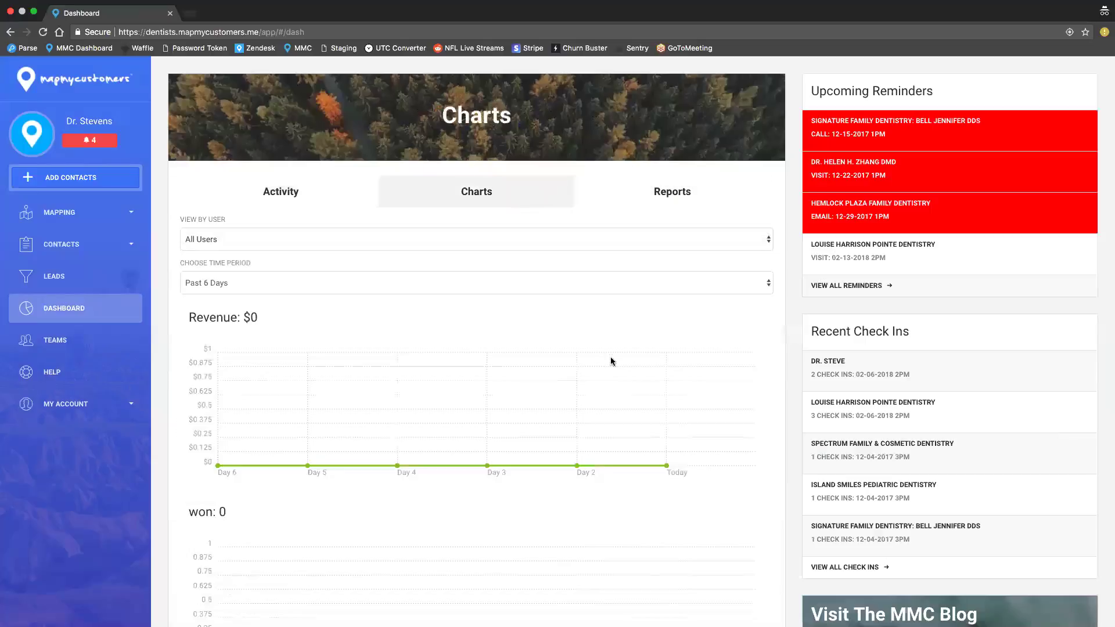
pyautogui.scroll(-10, 620, 315)
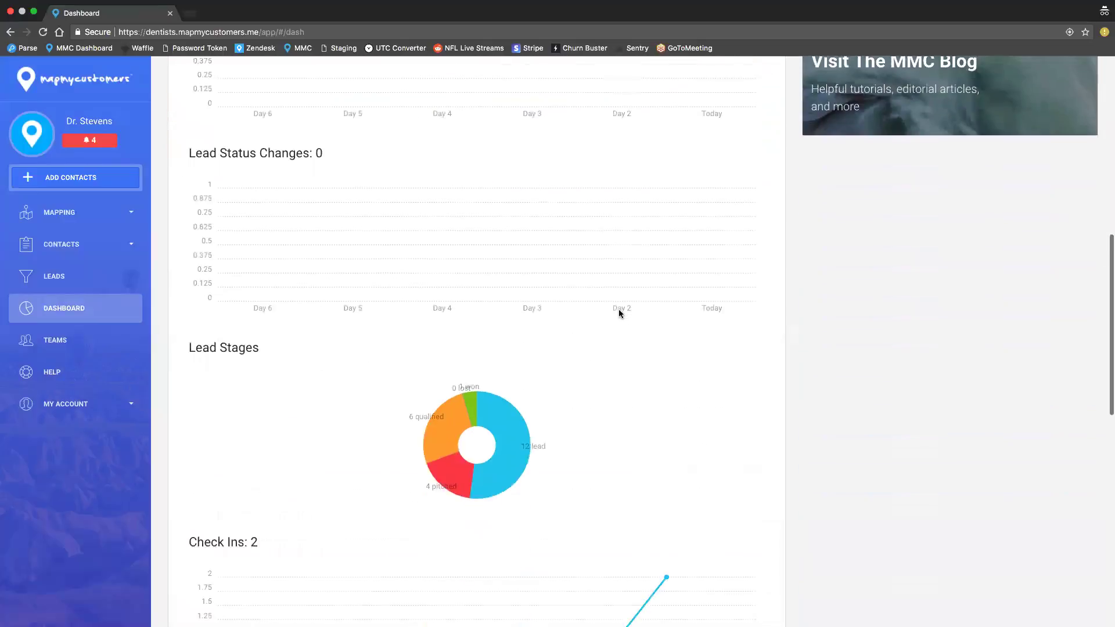
pyautogui.scroll(-5, 619, 314)
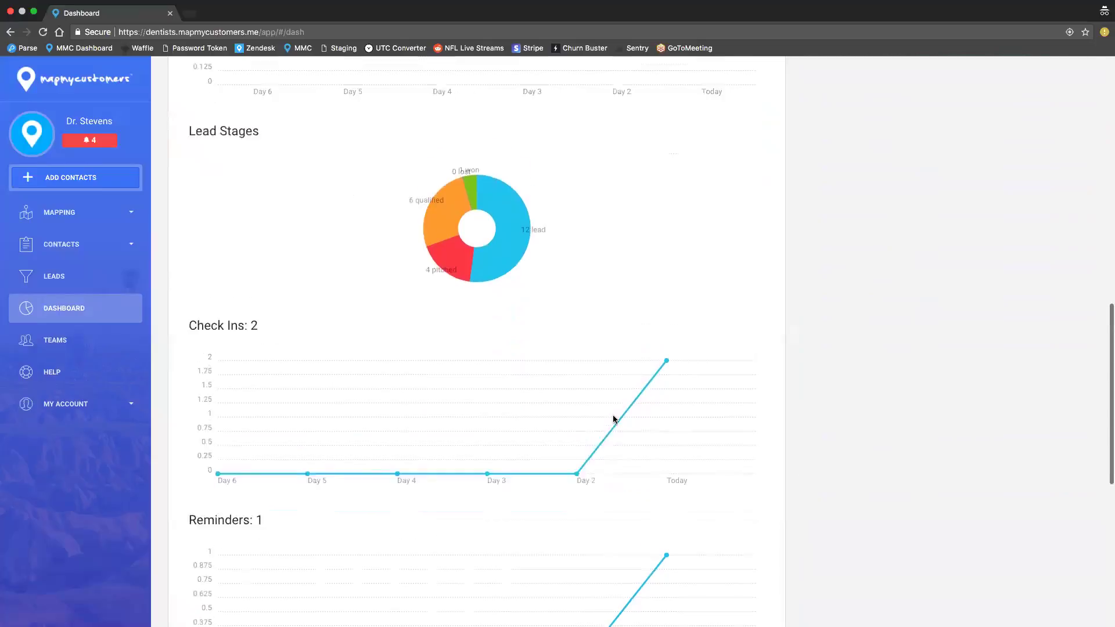
pyautogui.scroll(6, 613, 419)
pyautogui.scroll(4, 471, 417)
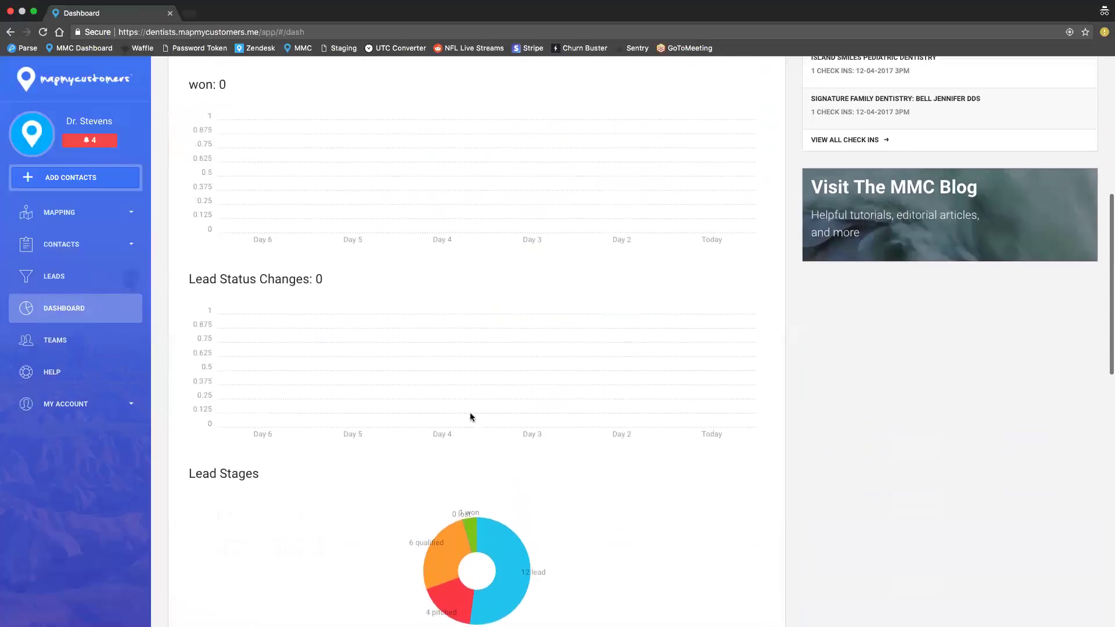
pyautogui.scroll(1, 471, 417)
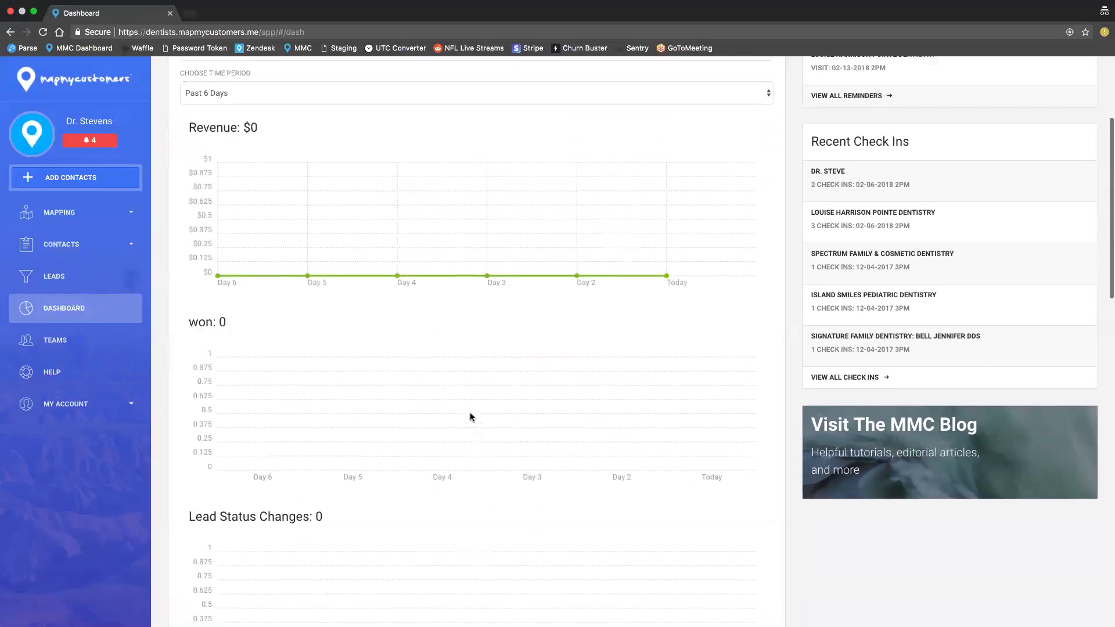
pyautogui.scroll(2, 493, 248)
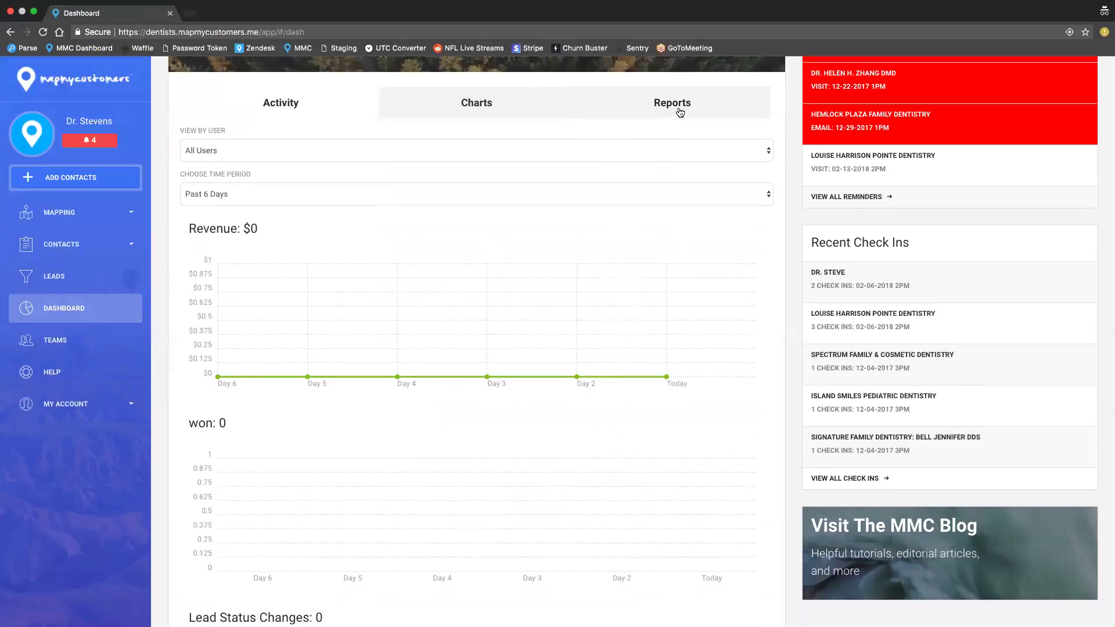
pyautogui.click(631, 151)
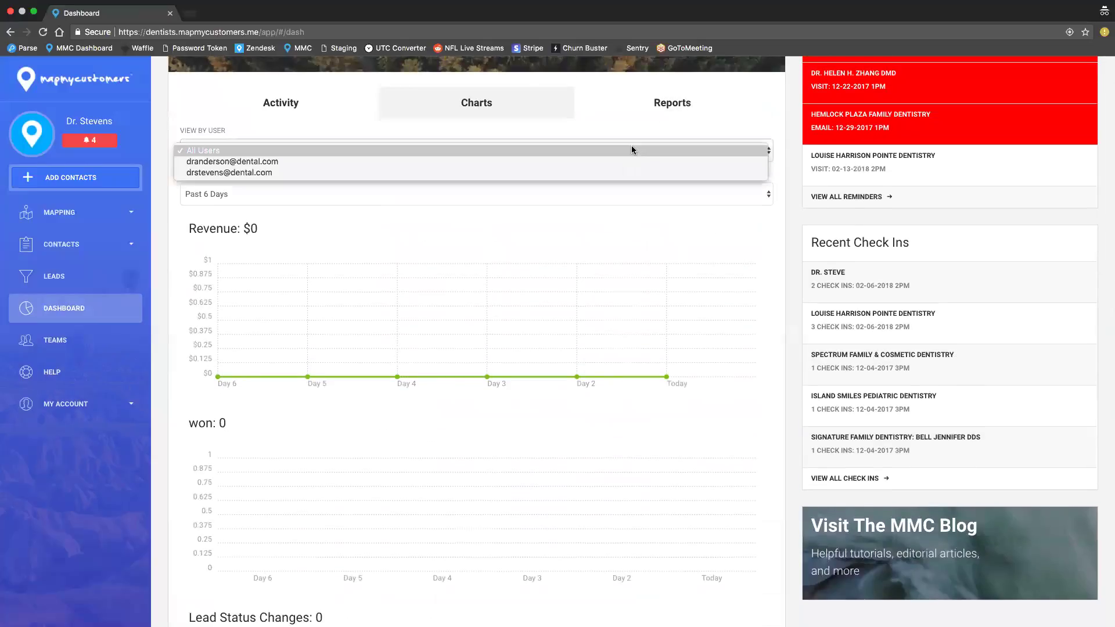
pyautogui.click(601, 131)
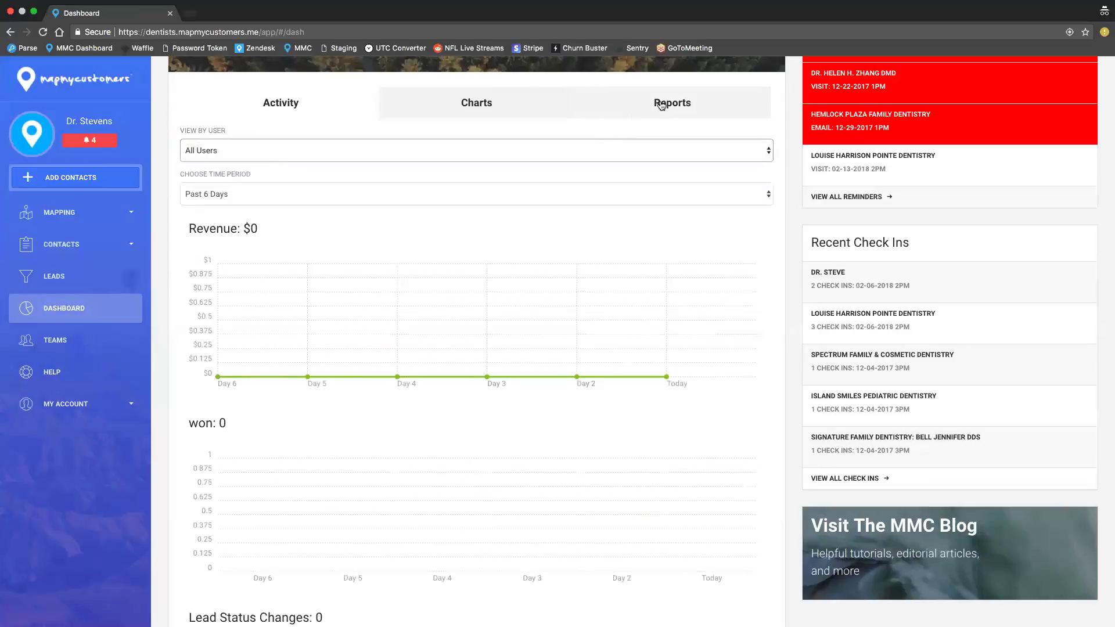
pyautogui.scroll(2, 663, 104)
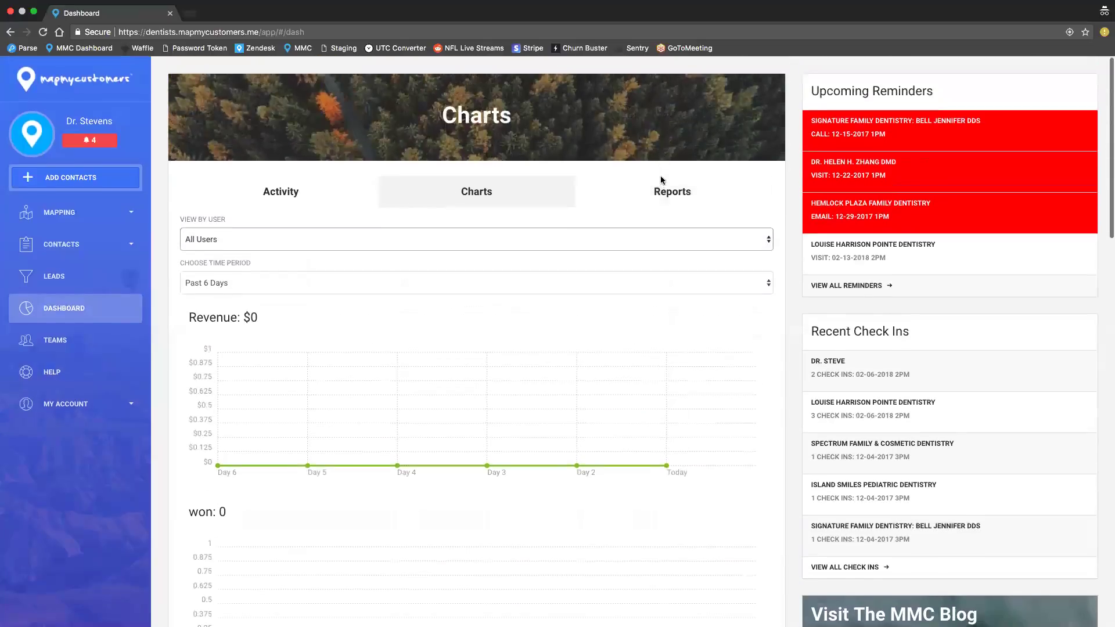
# Open the dashboard reports and restrict them to the team owner's user account
pyautogui.click(669, 196)
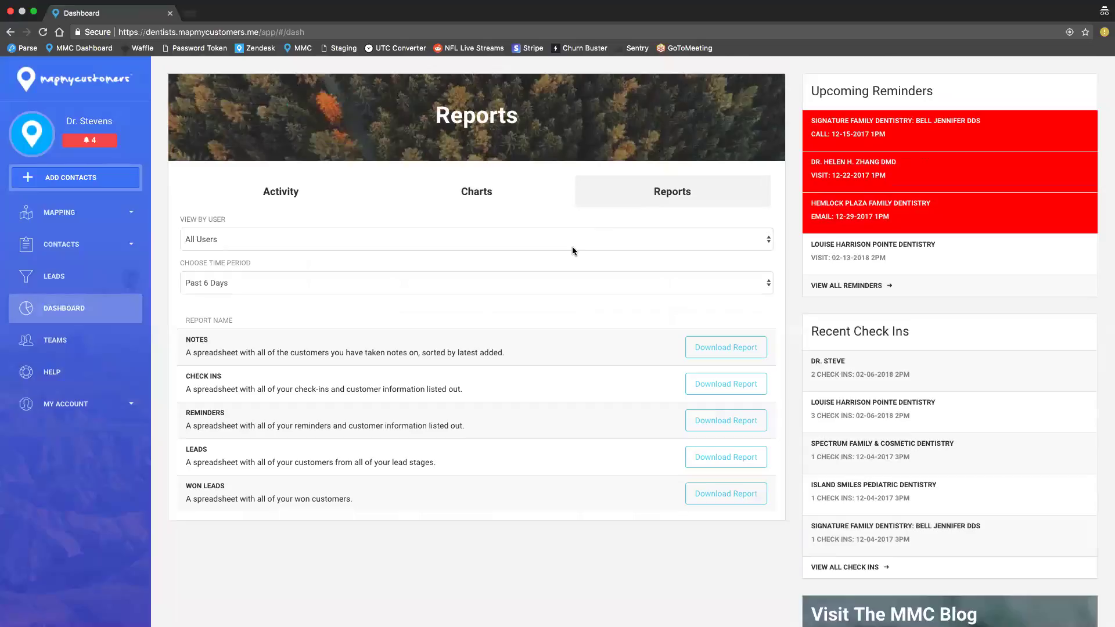
pyautogui.click(555, 246)
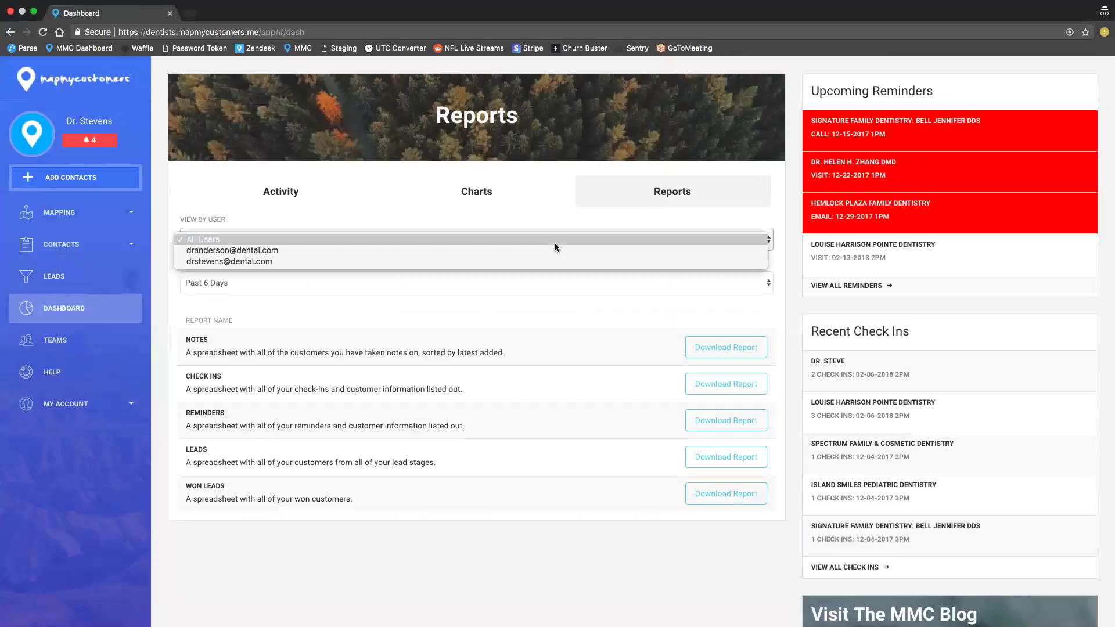
pyautogui.click(532, 263)
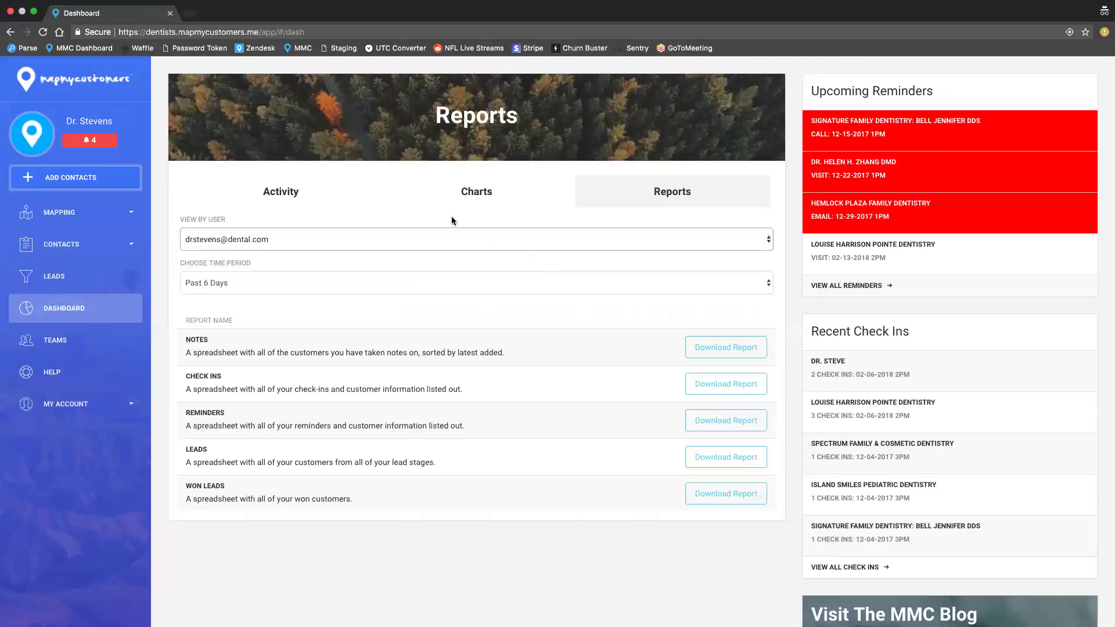
# Set the reports' time period to a custom range from January 29 to February 2, 2018
pyautogui.click(407, 287)
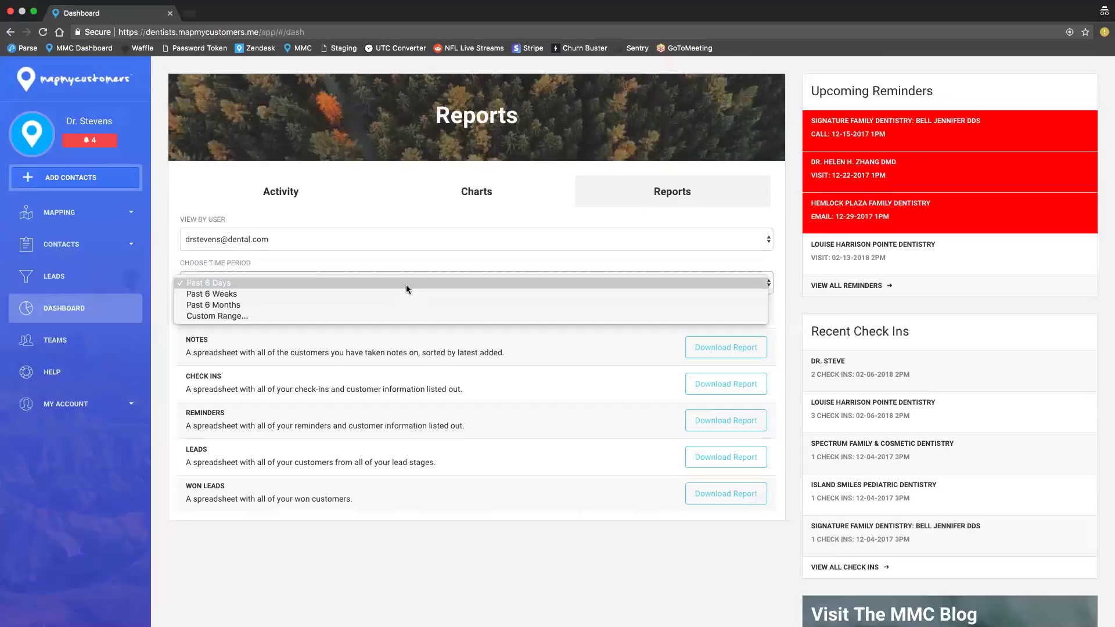
pyautogui.click(350, 314)
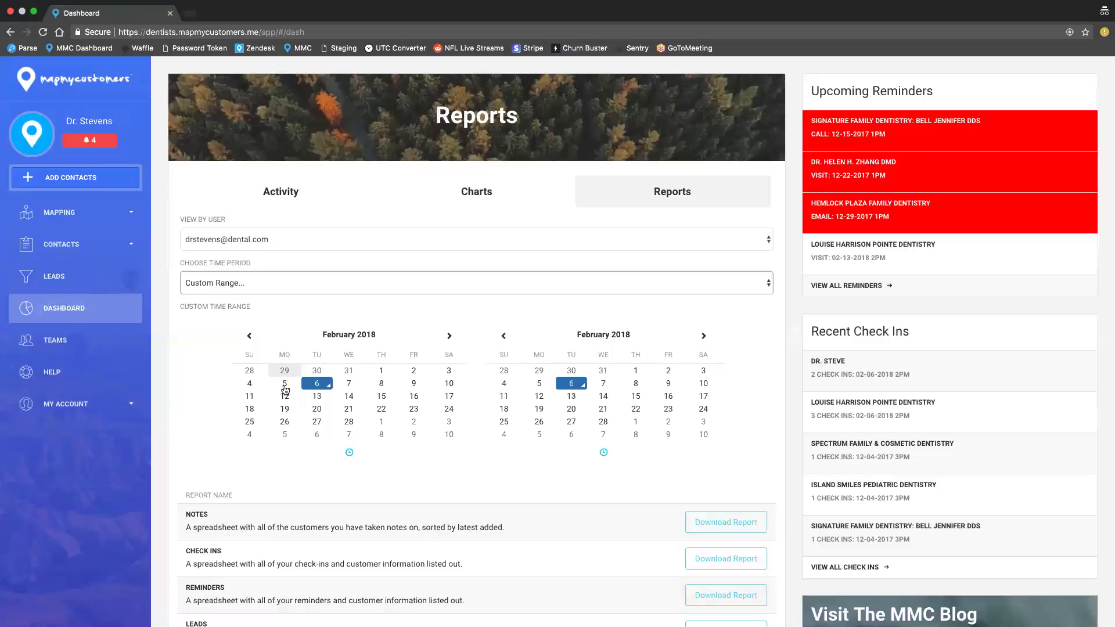
pyautogui.click(249, 336)
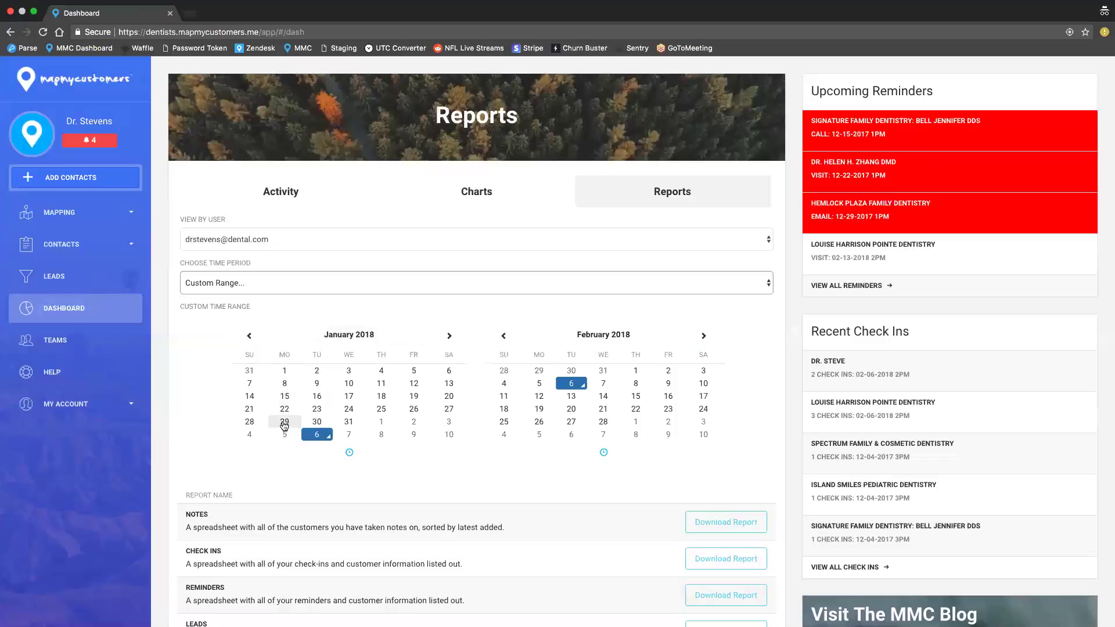
pyautogui.click(284, 424)
pyautogui.click(669, 371)
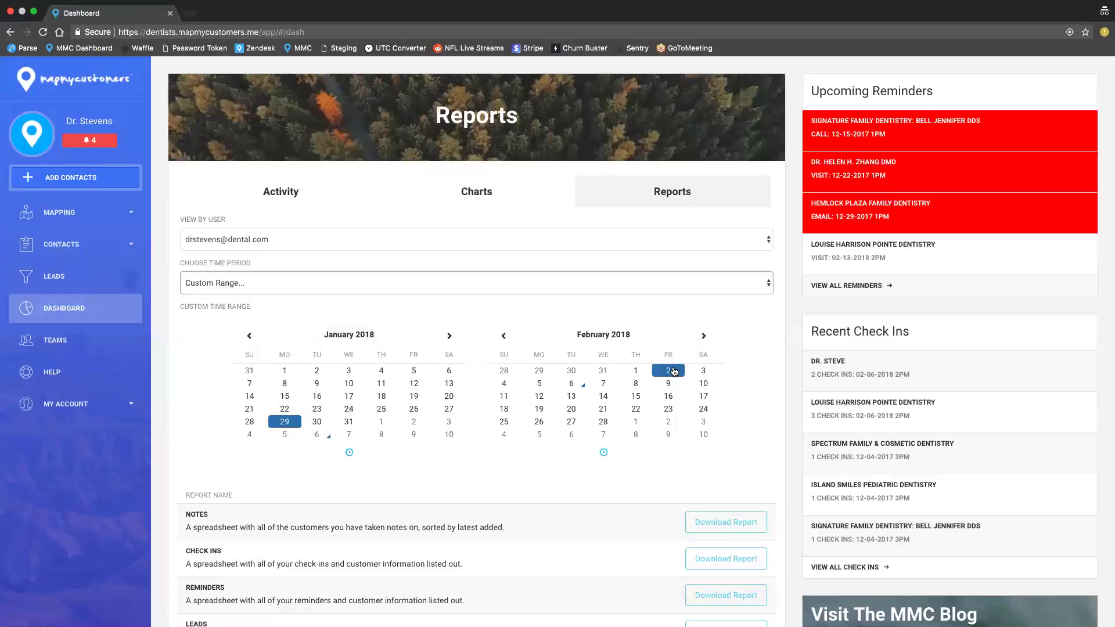
# Set the start time of the custom range to about 6:20 AM and return to its calendar
pyautogui.click(367, 452)
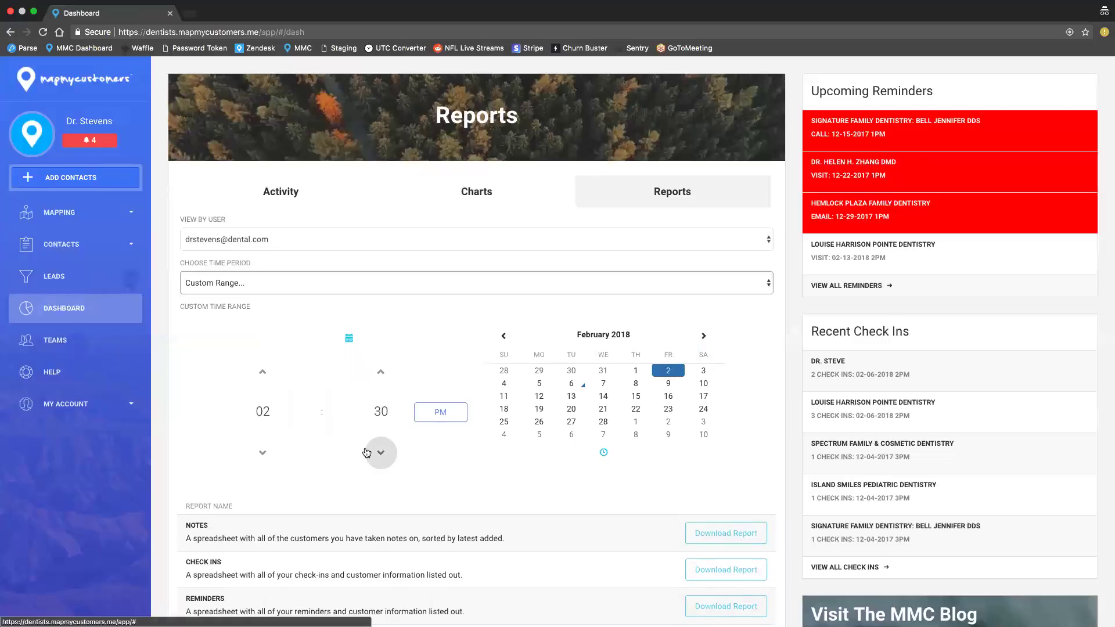
pyautogui.click(270, 377)
pyautogui.click(270, 378)
pyautogui.click(271, 379)
pyautogui.click(271, 380)
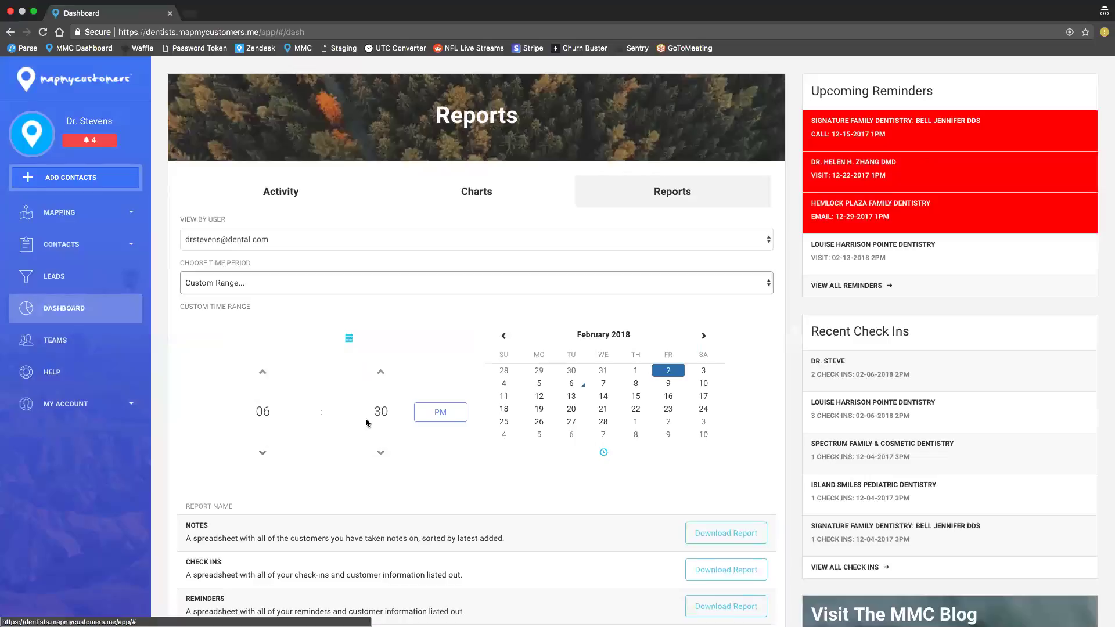
pyautogui.click(379, 452)
pyautogui.click(437, 412)
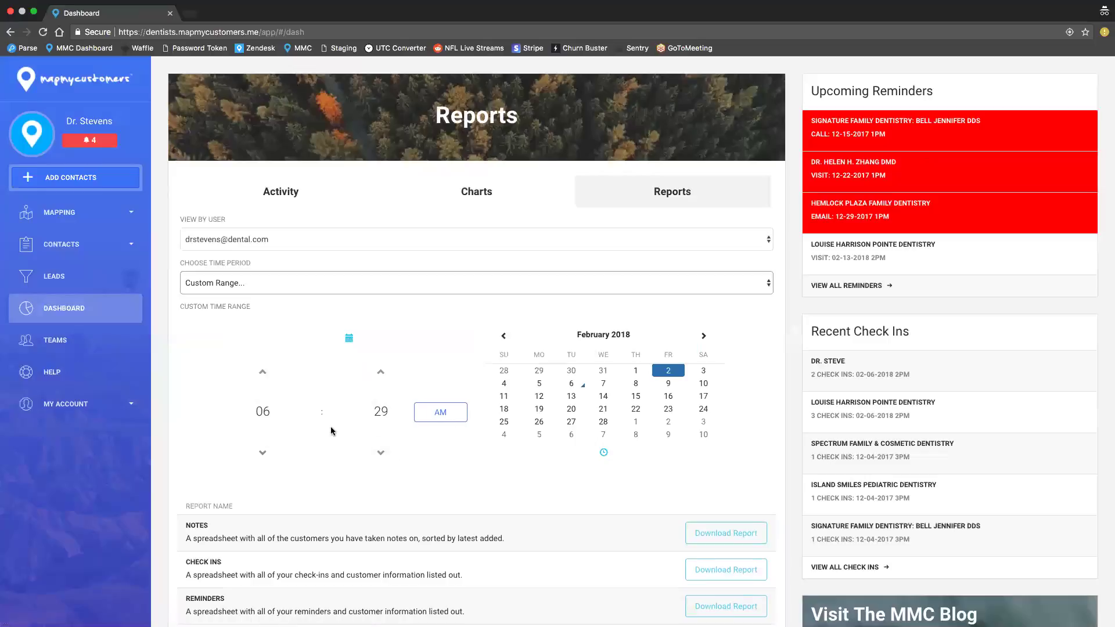
pyautogui.click(374, 453)
pyautogui.click(374, 454)
pyautogui.click(374, 453)
pyautogui.click(373, 453)
pyautogui.click(374, 453)
pyautogui.click(374, 453)
pyautogui.click(373, 454)
pyautogui.click(373, 453)
pyautogui.click(373, 453)
pyautogui.click(349, 337)
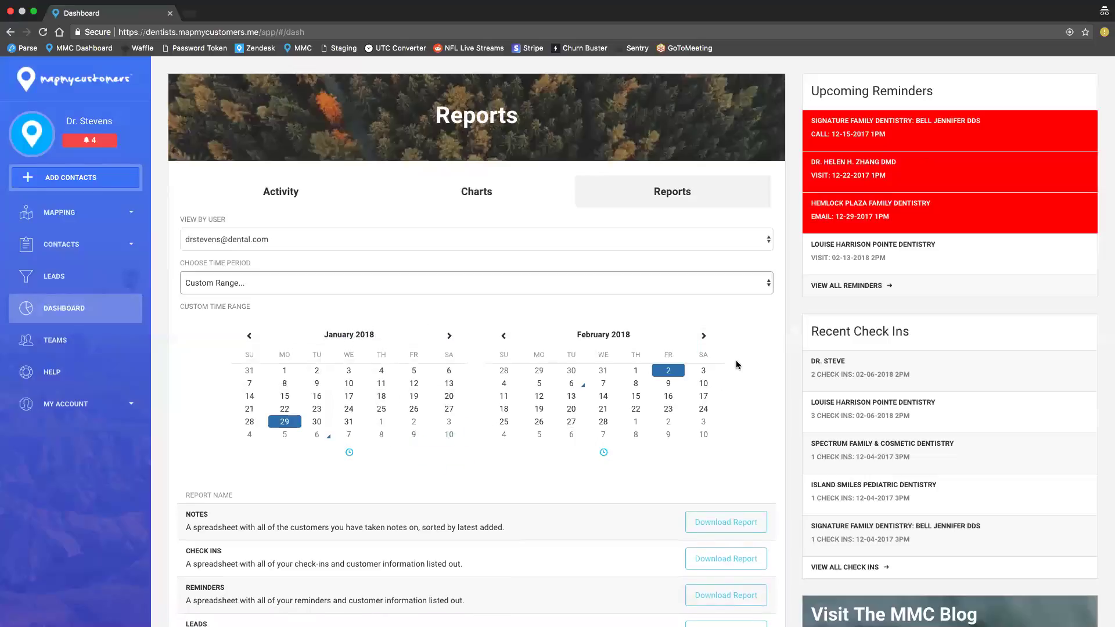
# Advance the end time of the custom range by two hours and return to its calendar
pyautogui.click(603, 452)
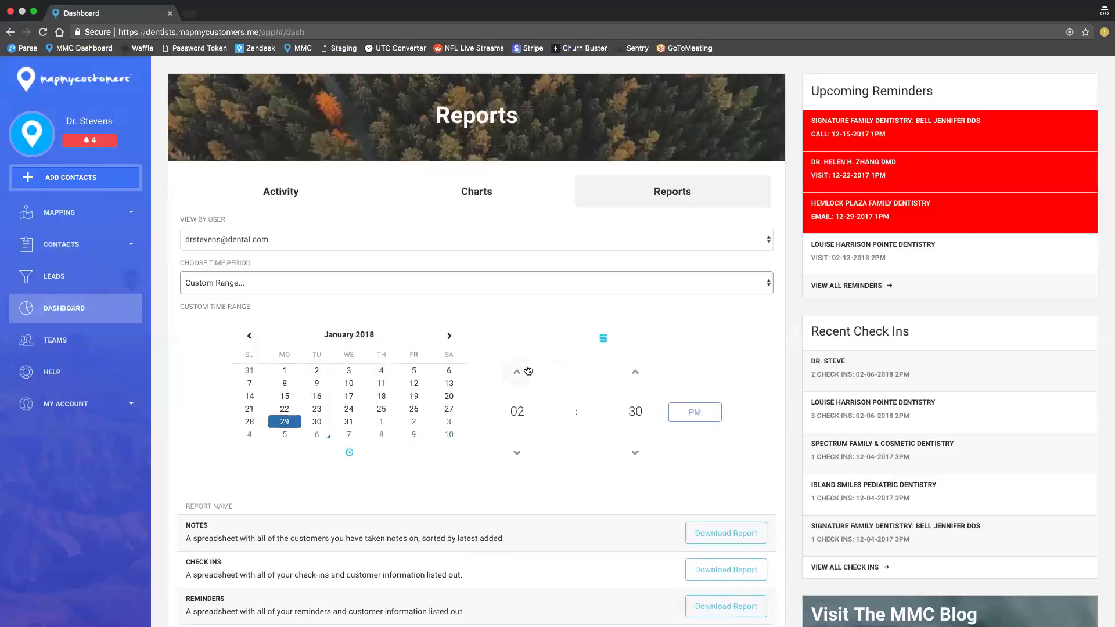
pyautogui.click(521, 371)
pyautogui.click(521, 371)
pyautogui.click(603, 338)
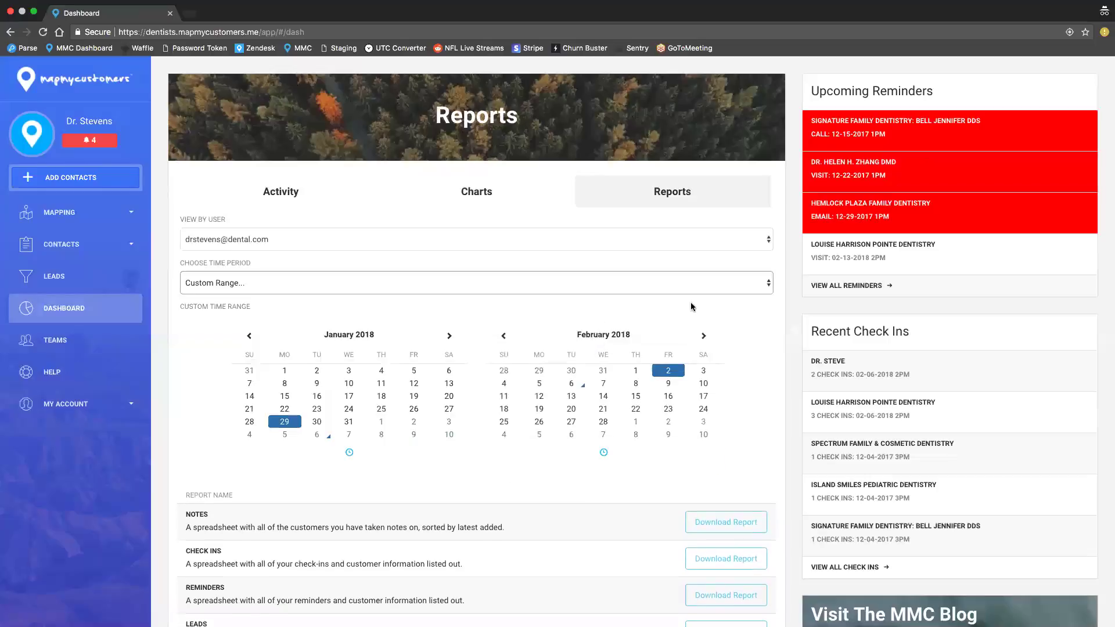
# Look over the downloadable Notes, Check Ins, Reminders, Leads and Won Leads reports
pyautogui.scroll(-1, 733, 480)
pyautogui.scroll(-1, 733, 482)
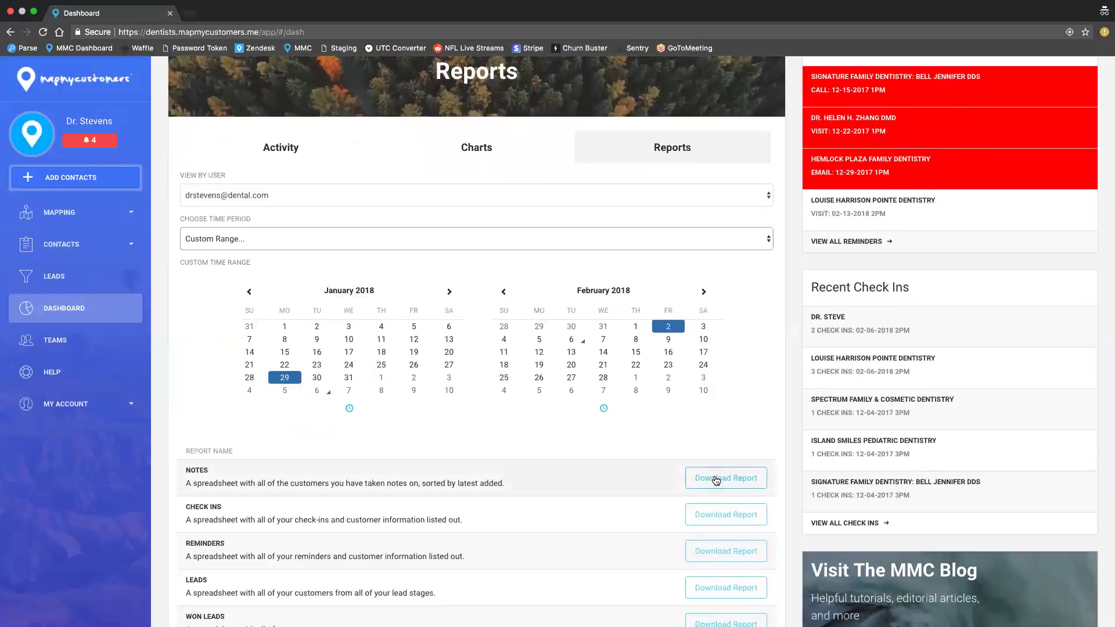
pyautogui.scroll(-2, 719, 546)
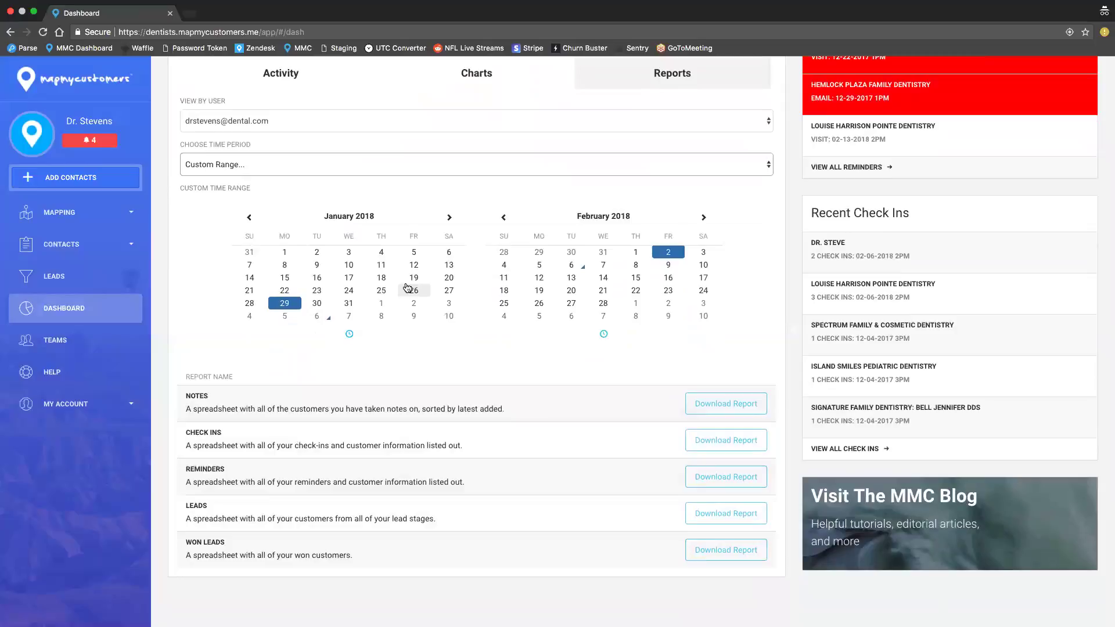
# Open the Dental Sales team page and examine the e-mail entries of the team member and the team owner
pyautogui.click(81, 333)
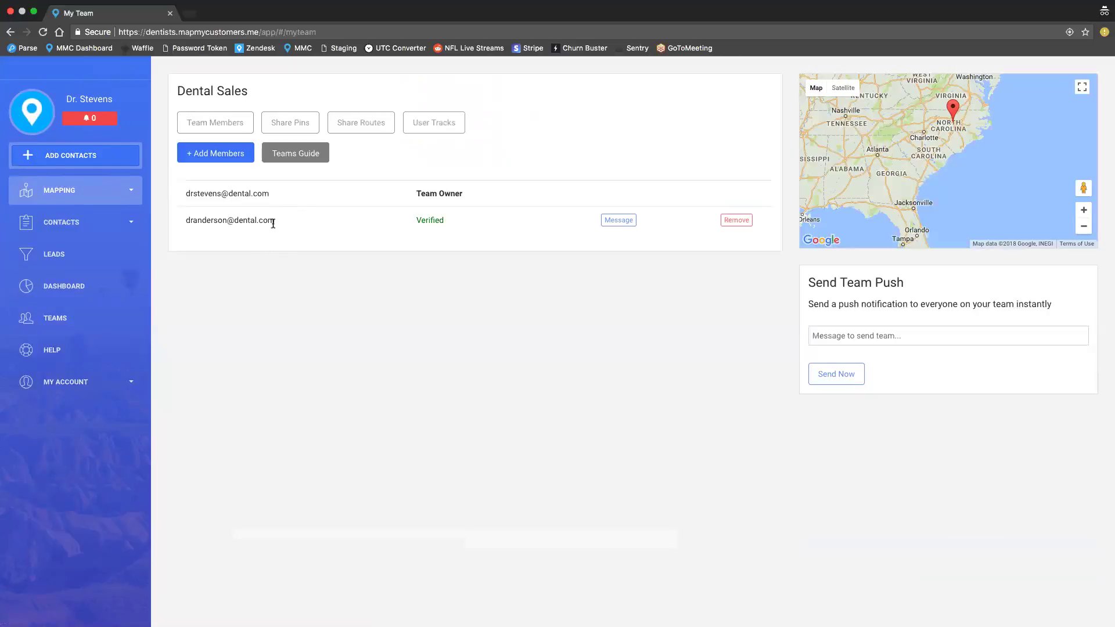
pyautogui.moveTo(275, 220); pyautogui.dragTo(186, 220)
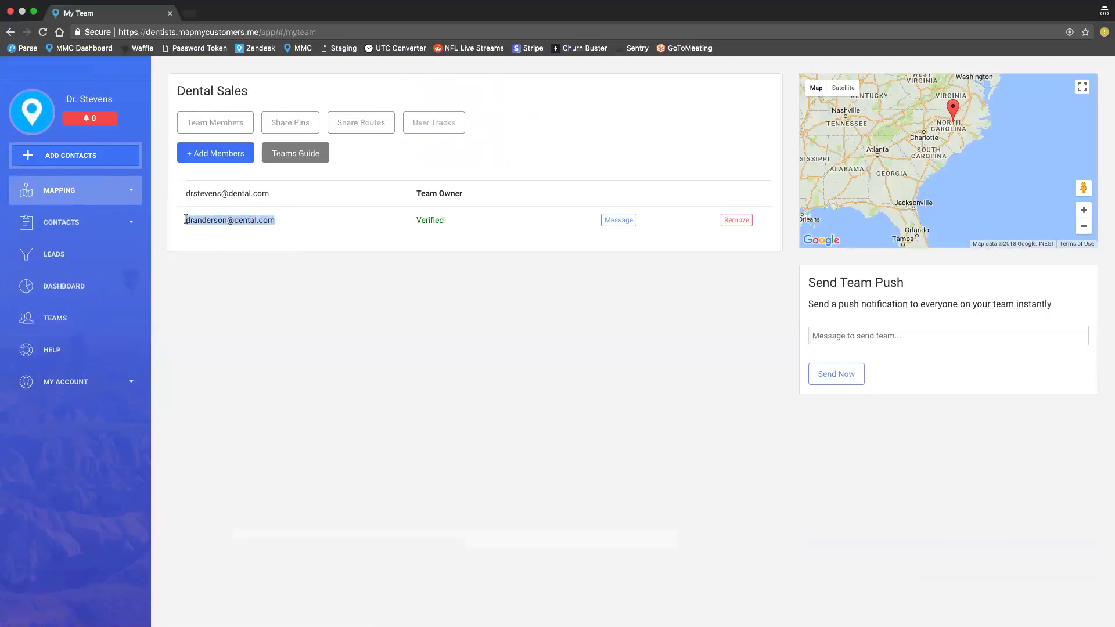
pyautogui.click(185, 219)
pyautogui.moveTo(268, 189); pyautogui.dragTo(187, 189)
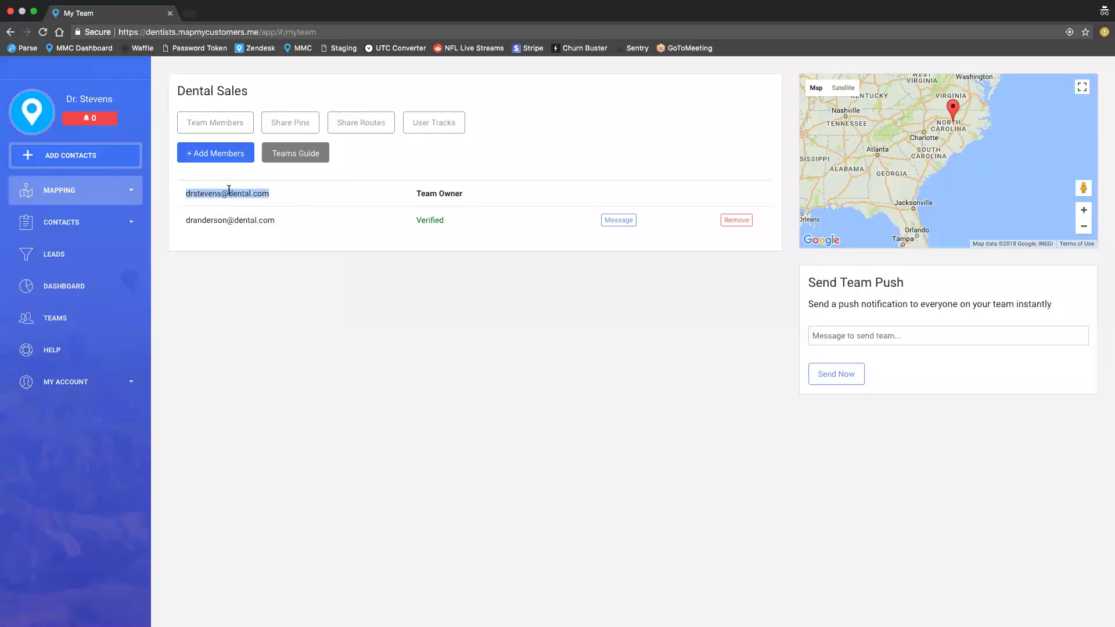
# Look over the pin-sharing and route-sharing lists of the Dental Sales team
pyautogui.click(377, 176)
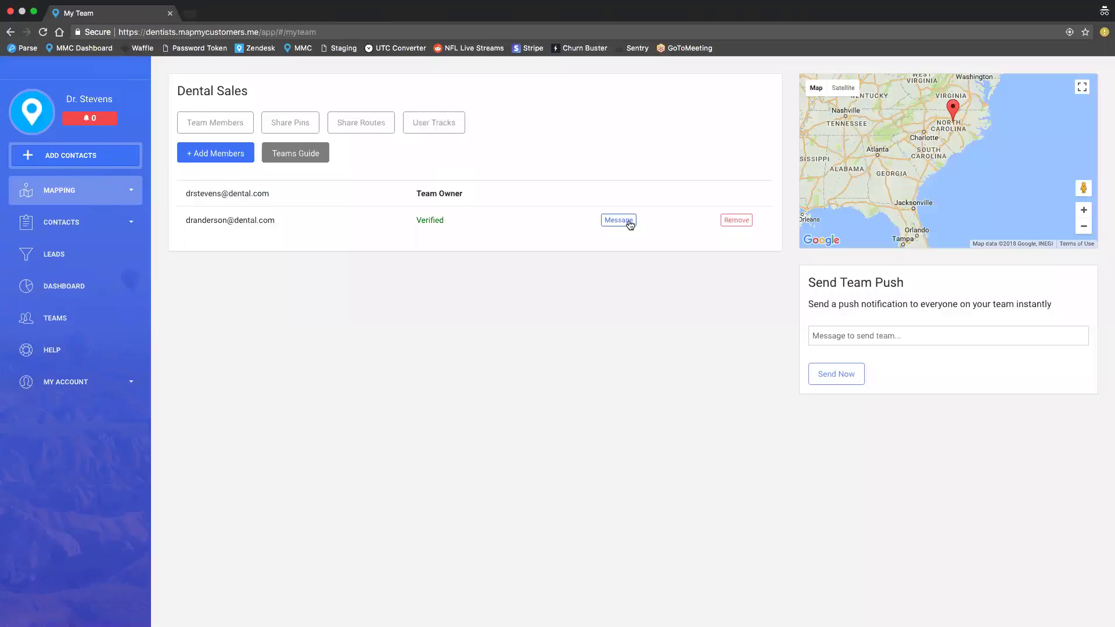
pyautogui.click(300, 129)
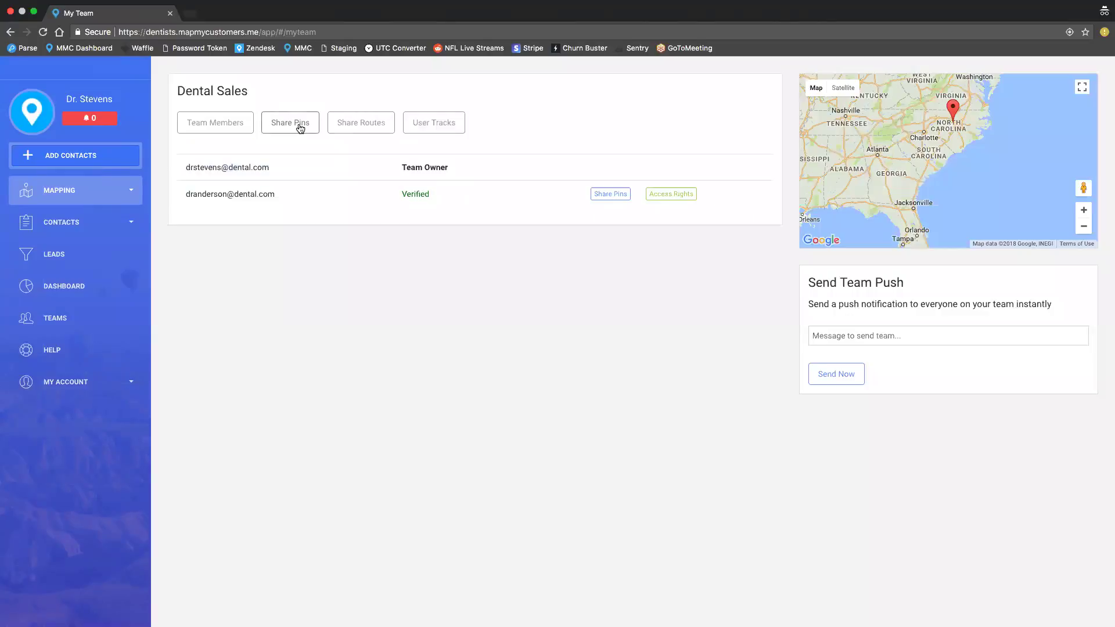
pyautogui.click(343, 125)
pyautogui.click(298, 123)
# Share the pins of the A Tier Account, B Tier Account, C Tier Account and Zone 1 groups with the verified team member
pyautogui.click(610, 196)
pyautogui.scroll(-5, 629, 427)
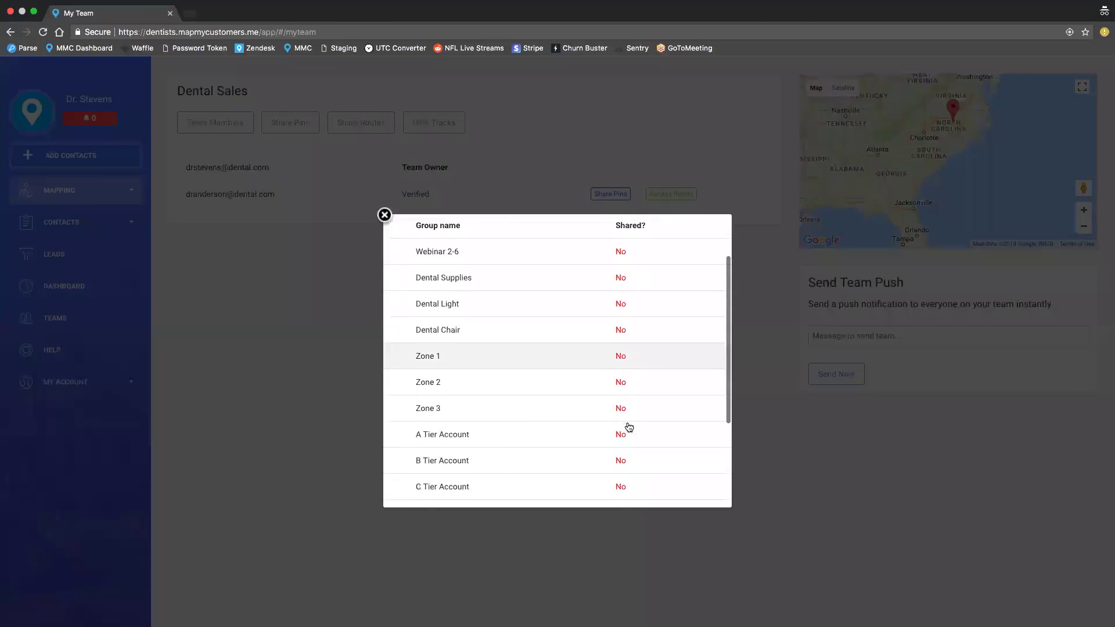
pyautogui.scroll(3, 629, 427)
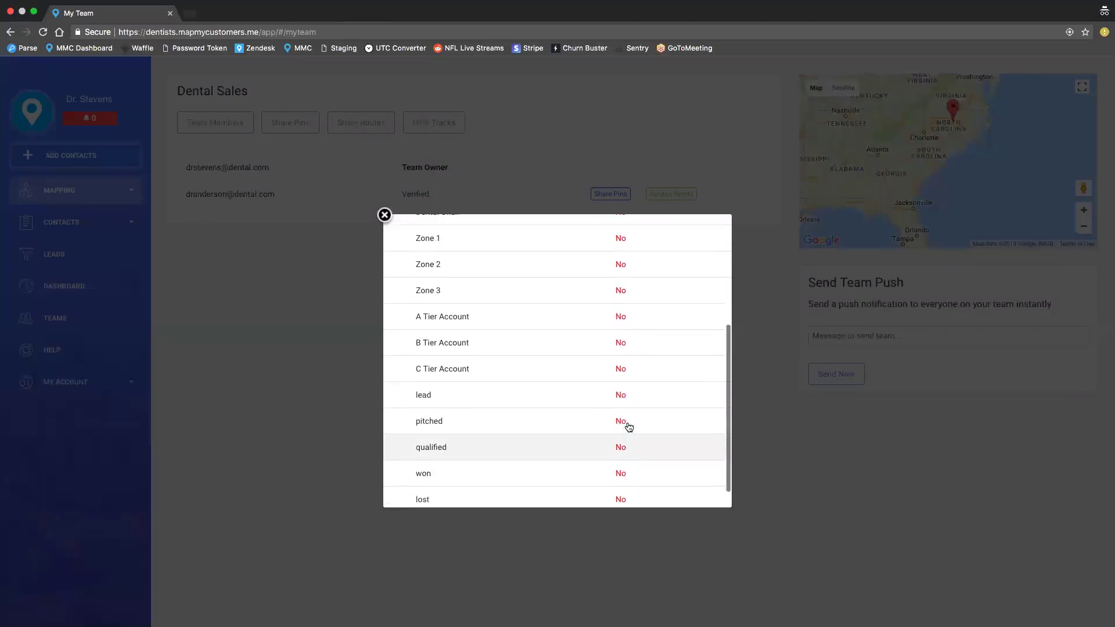
pyautogui.click(628, 403)
pyautogui.click(621, 419)
pyautogui.click(621, 446)
pyautogui.scroll(1, 535, 362)
pyautogui.scroll(1, 536, 361)
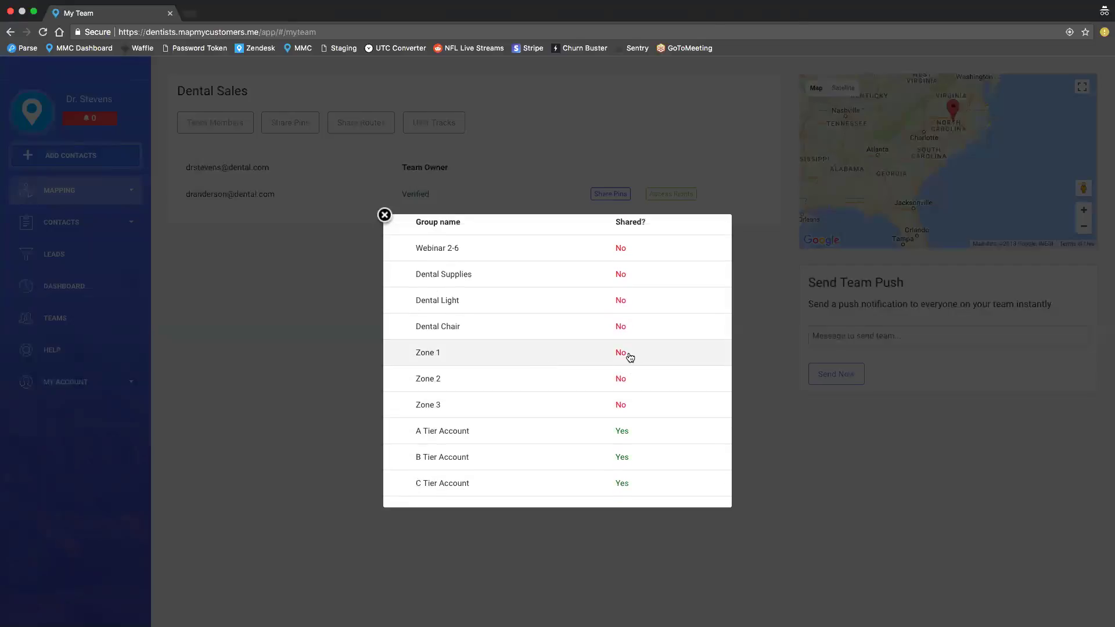
pyautogui.click(629, 357)
pyautogui.click(385, 216)
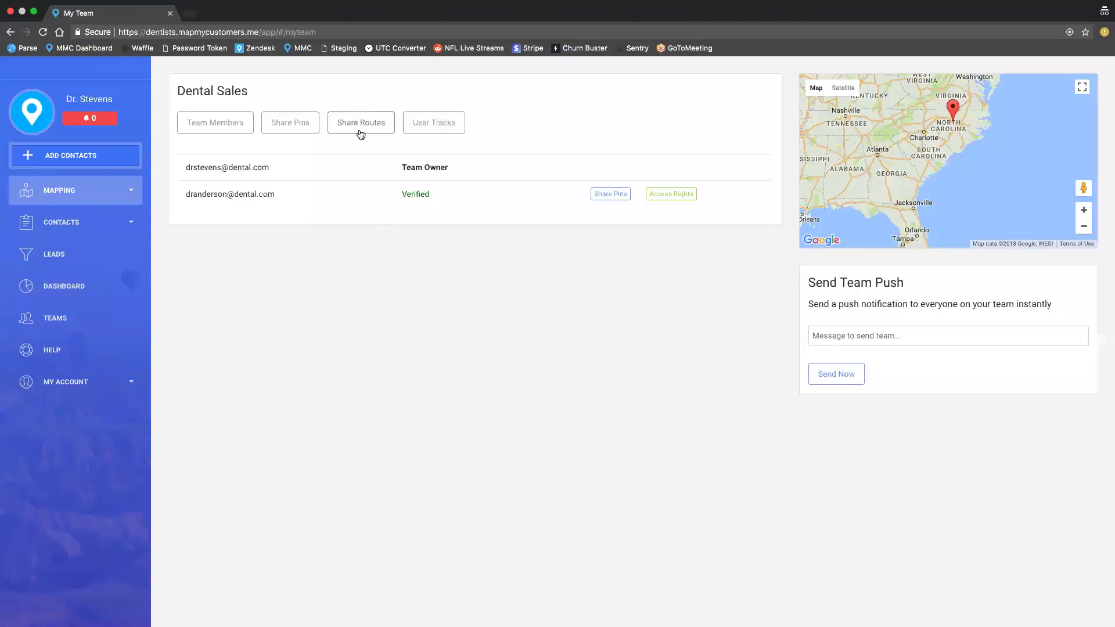
# Share the Webinar 2-6 route with the verified team member
pyautogui.click(361, 133)
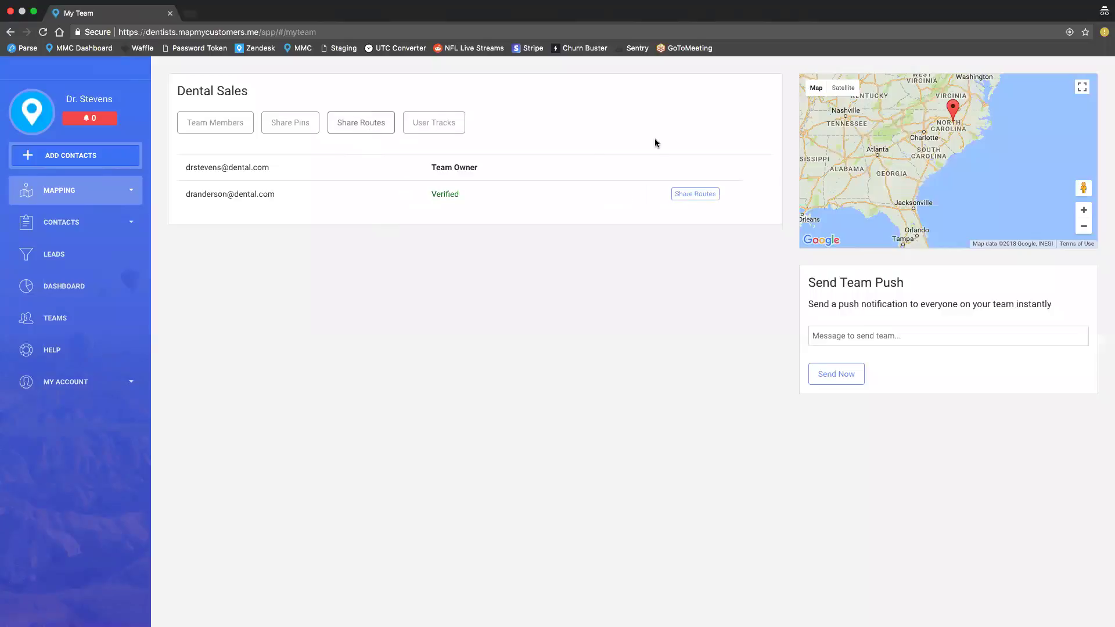
pyautogui.click(697, 194)
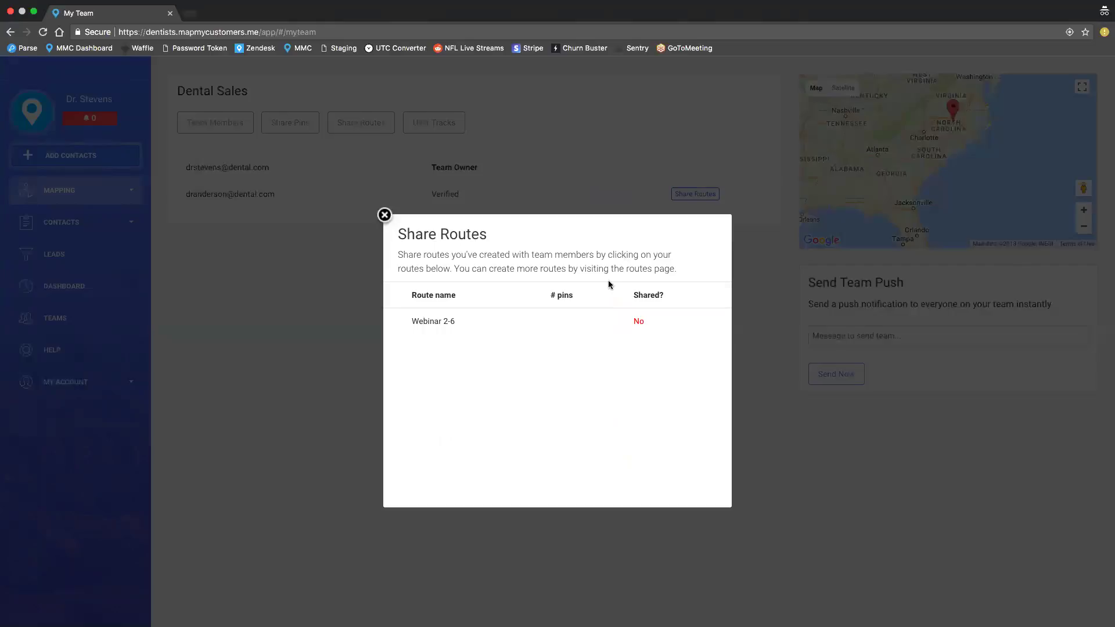
pyautogui.click(639, 328)
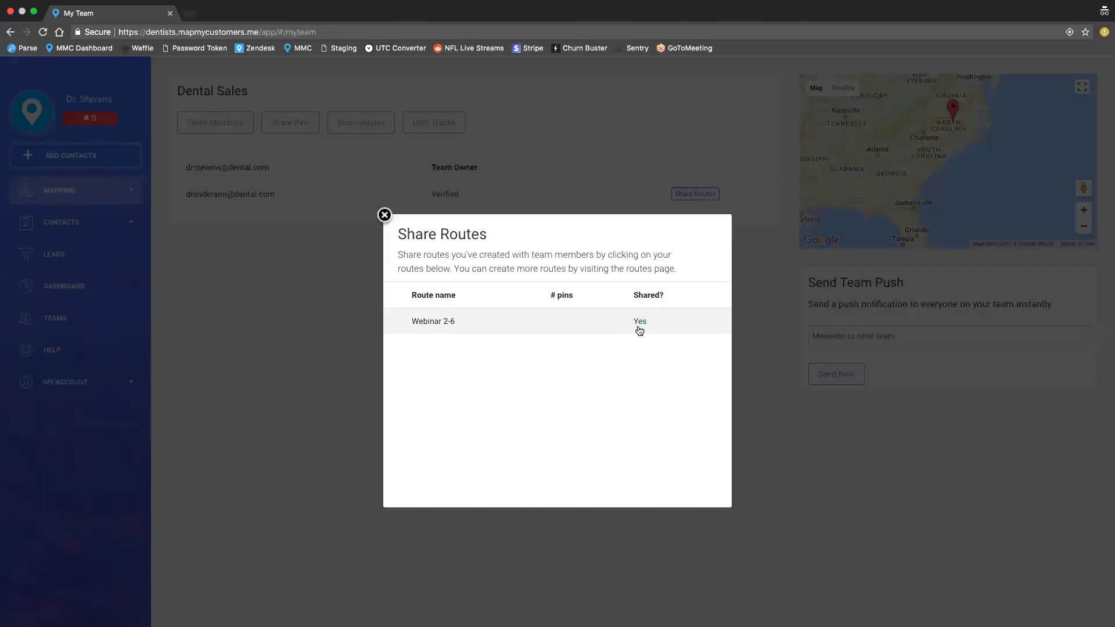
pyautogui.click(385, 216)
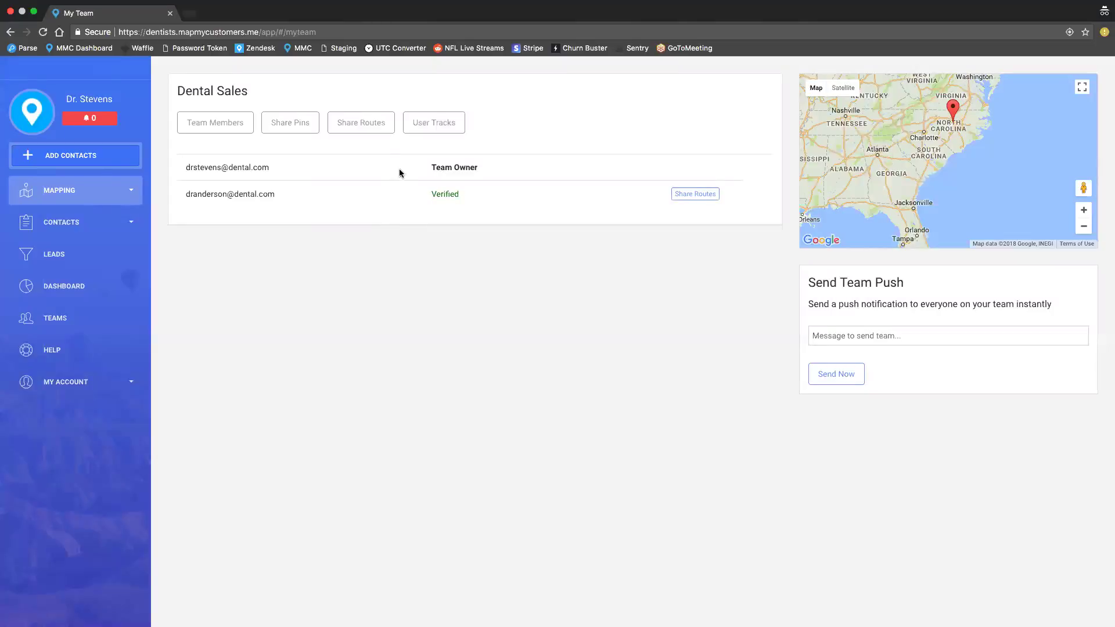
# Review the verified team member's user access rights for shared pins, routes and groups
pyautogui.click(295, 127)
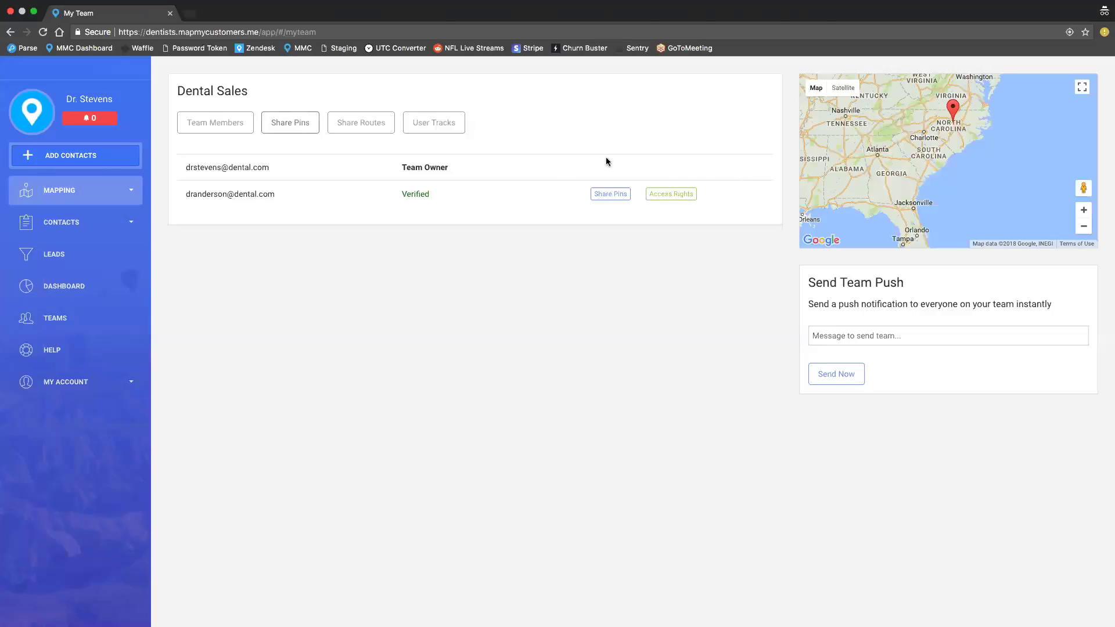
pyautogui.click(668, 194)
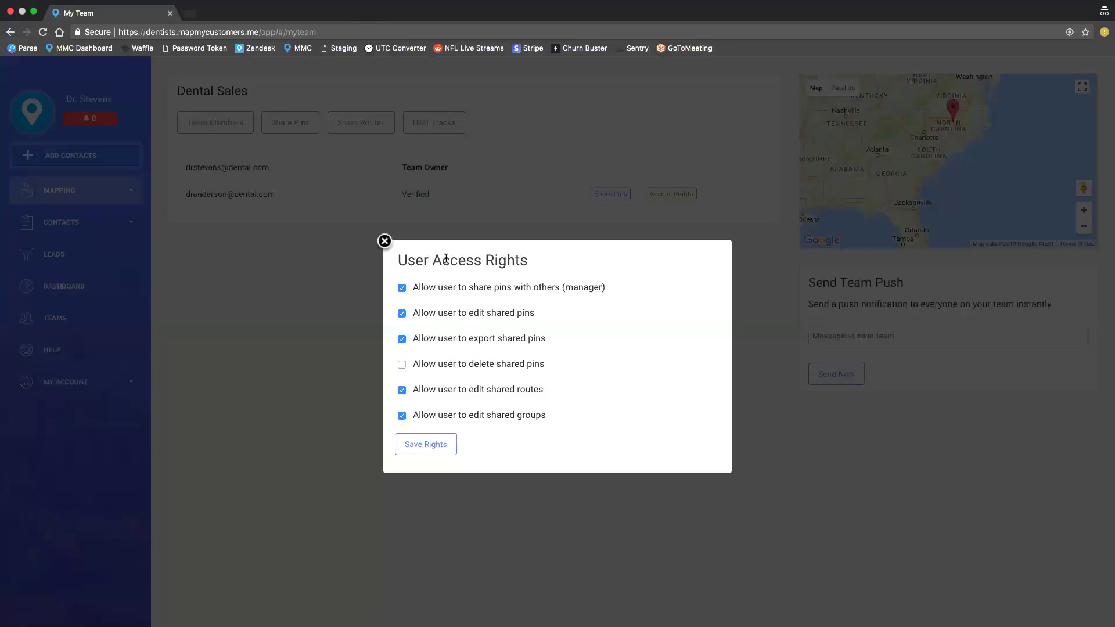
pyautogui.click(384, 243)
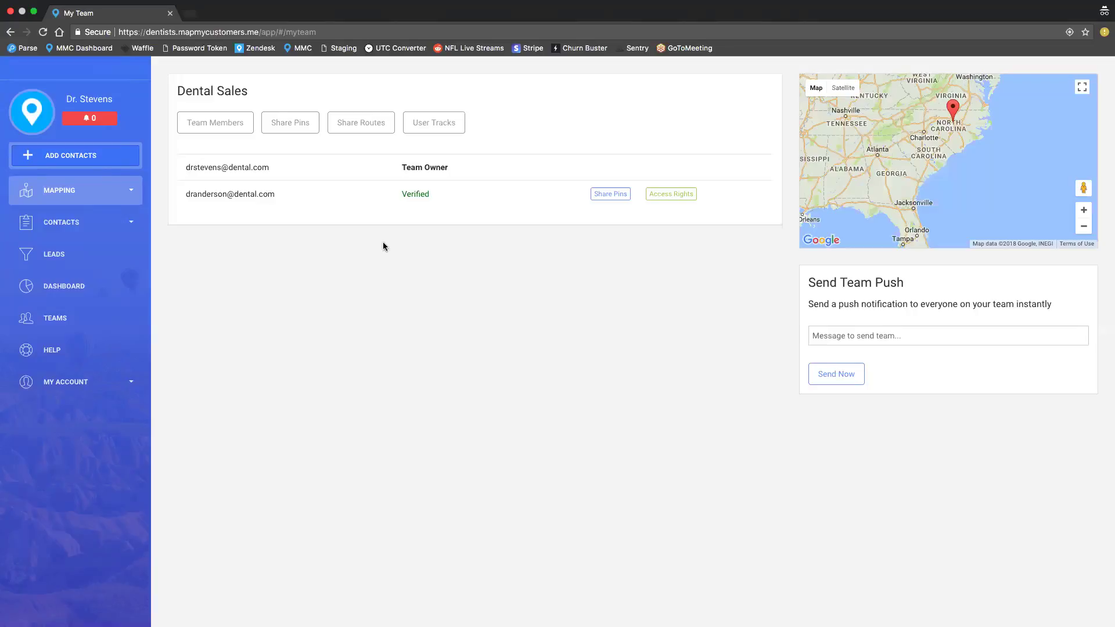
# Open the Cameron Village Dentist pin's customer details from the home map and examine the available pin colors
pyautogui.click(108, 230)
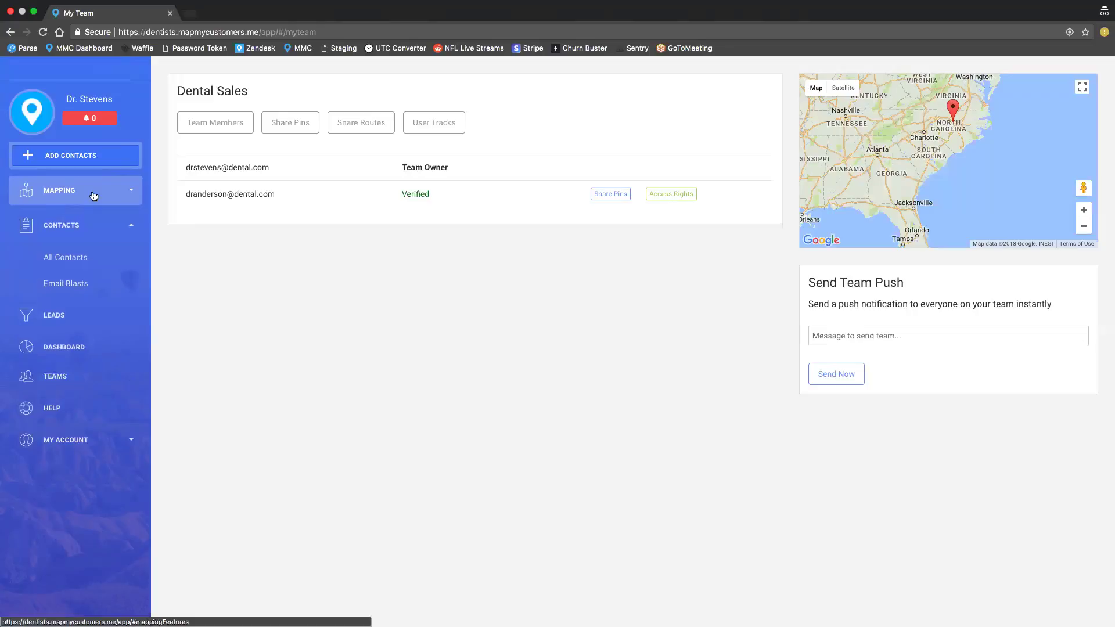
pyautogui.click(91, 192)
pyautogui.click(85, 229)
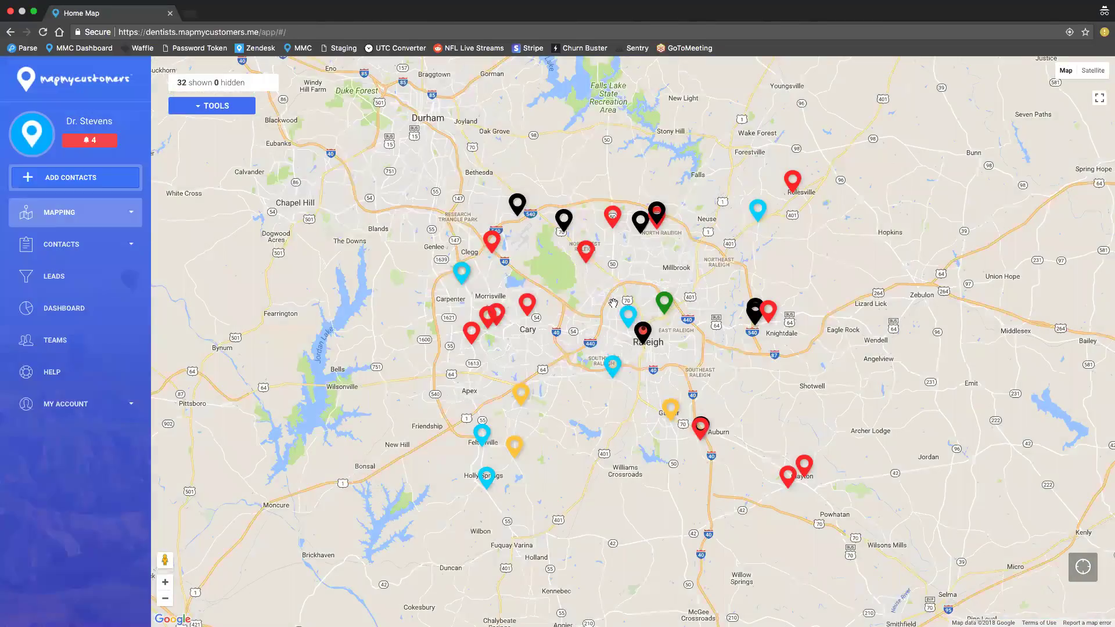
pyautogui.click(627, 324)
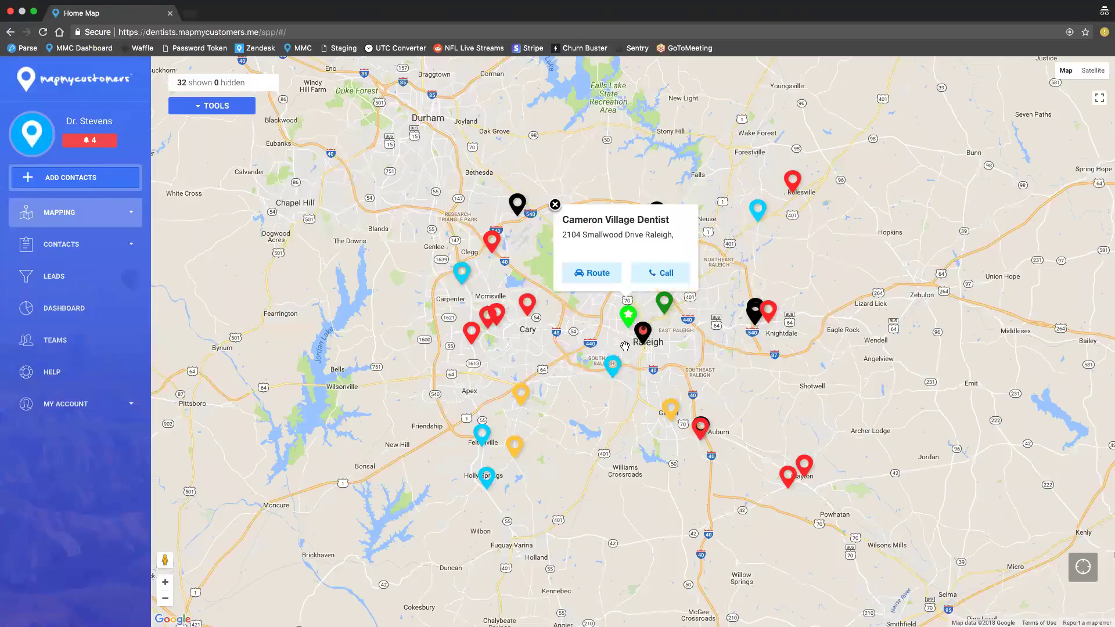
pyautogui.scroll(-1, 625, 343)
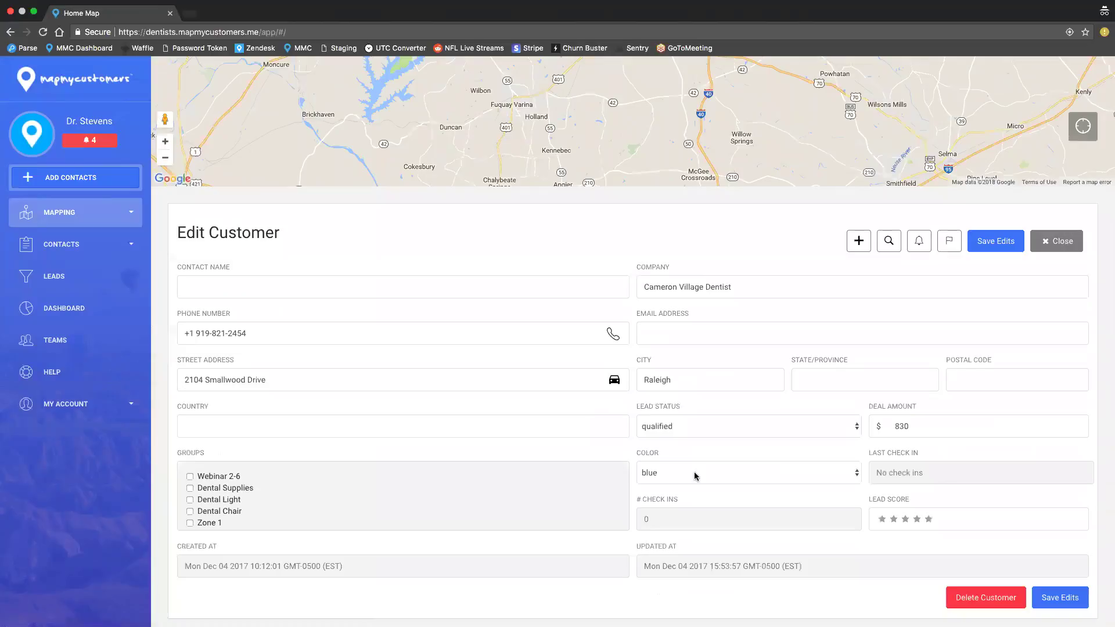
pyautogui.click(694, 472)
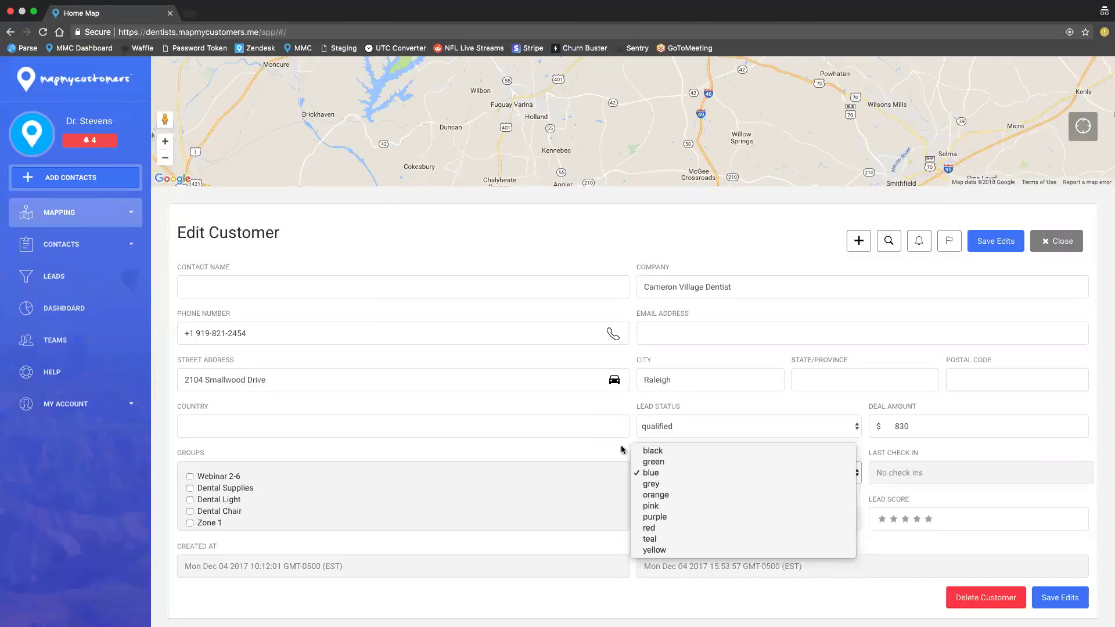
pyautogui.click(675, 418)
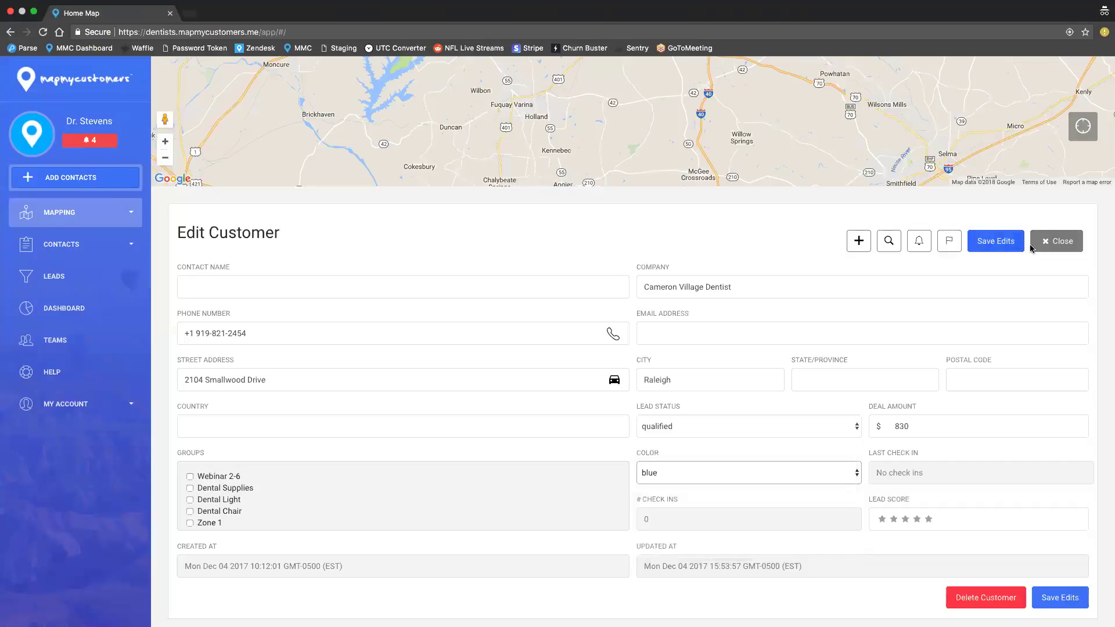
pyautogui.click(1049, 242)
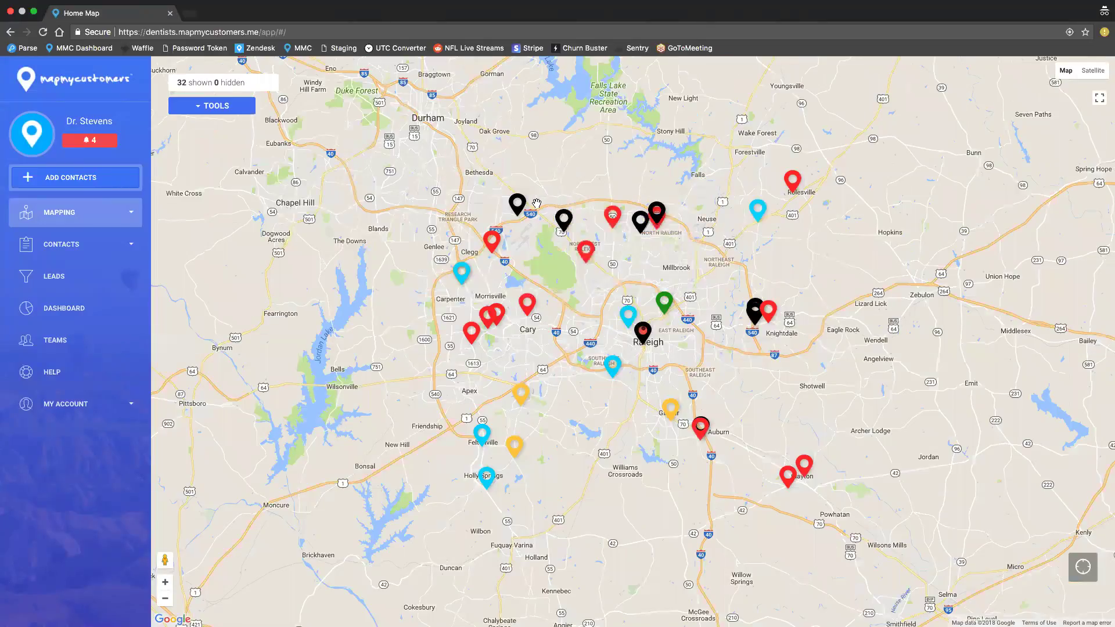
pyautogui.click(213, 110)
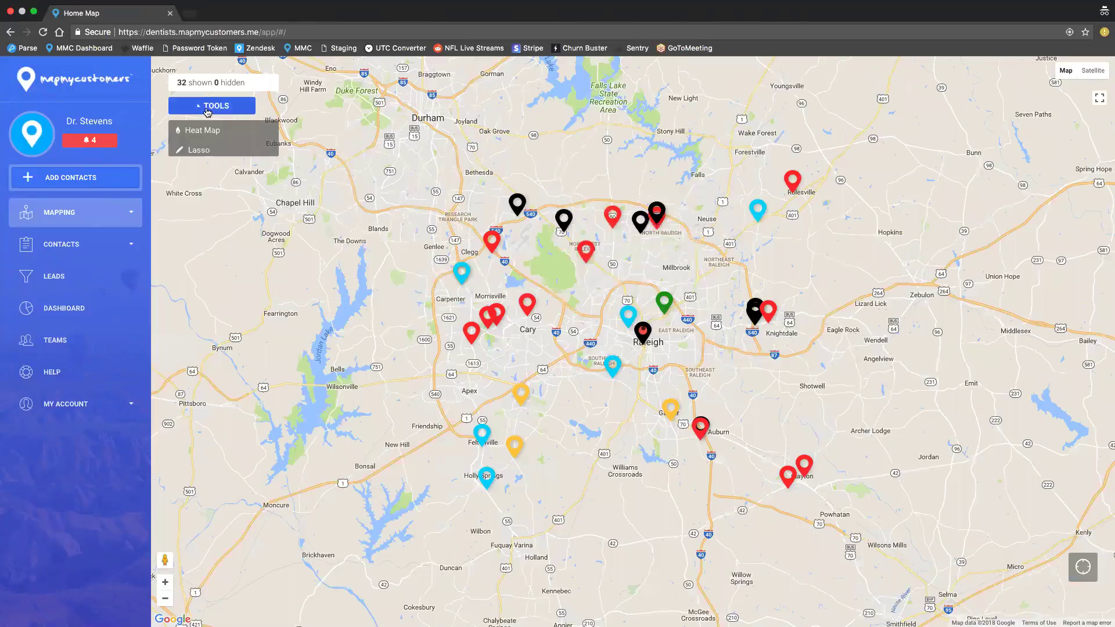
pyautogui.click(211, 151)
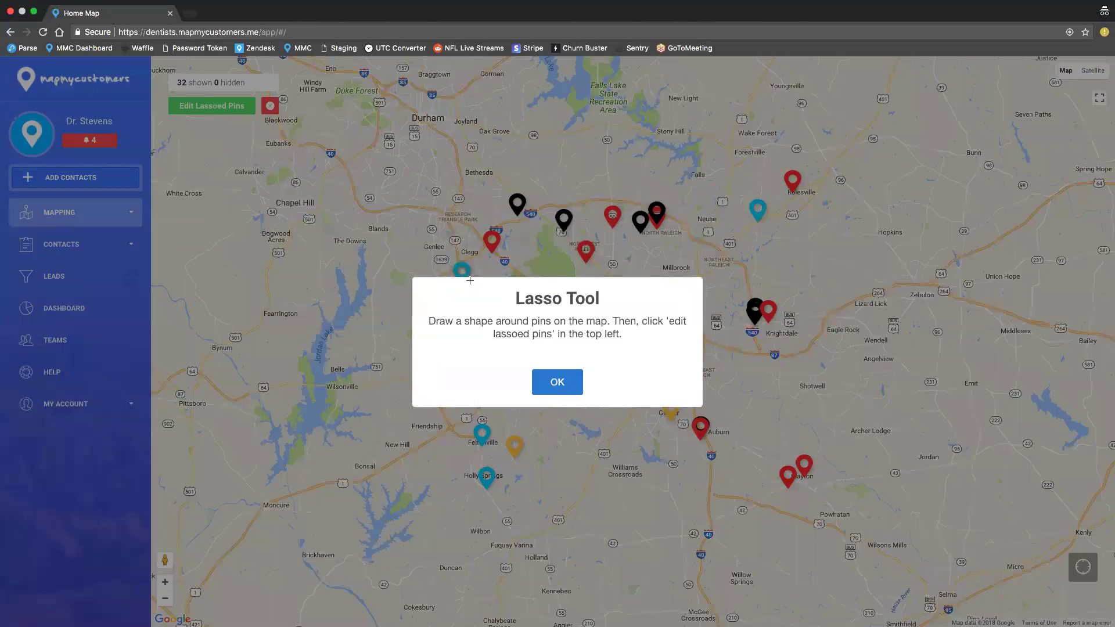
pyautogui.click(559, 381)
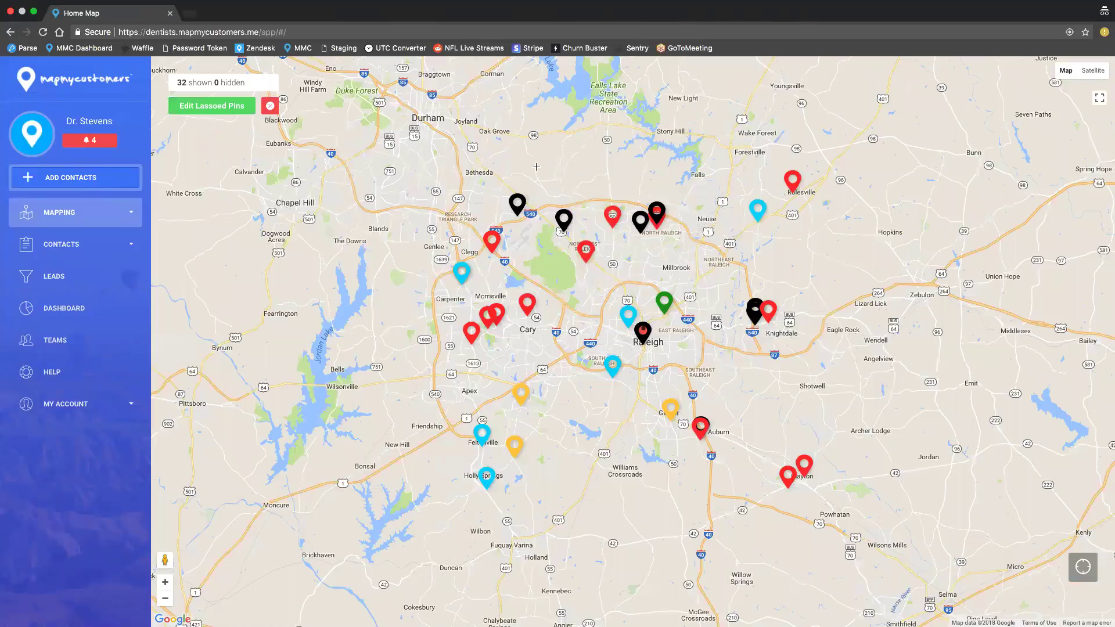
pyautogui.click(269, 107)
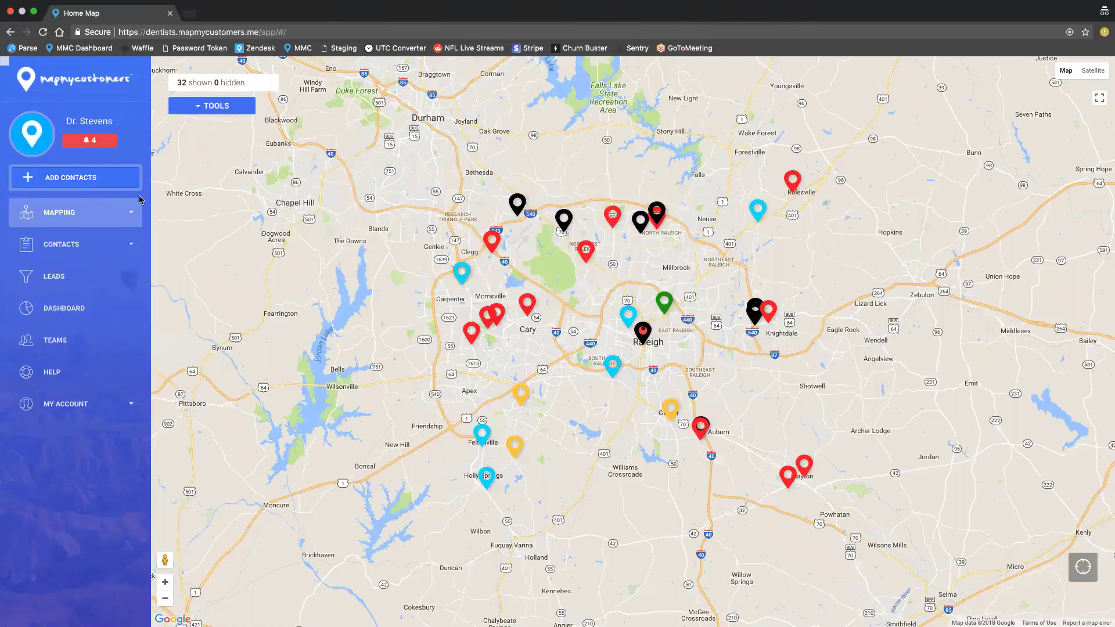
# Open the Groups page and look at the color setting of the Webinar 2-6 group
pyautogui.click(116, 212)
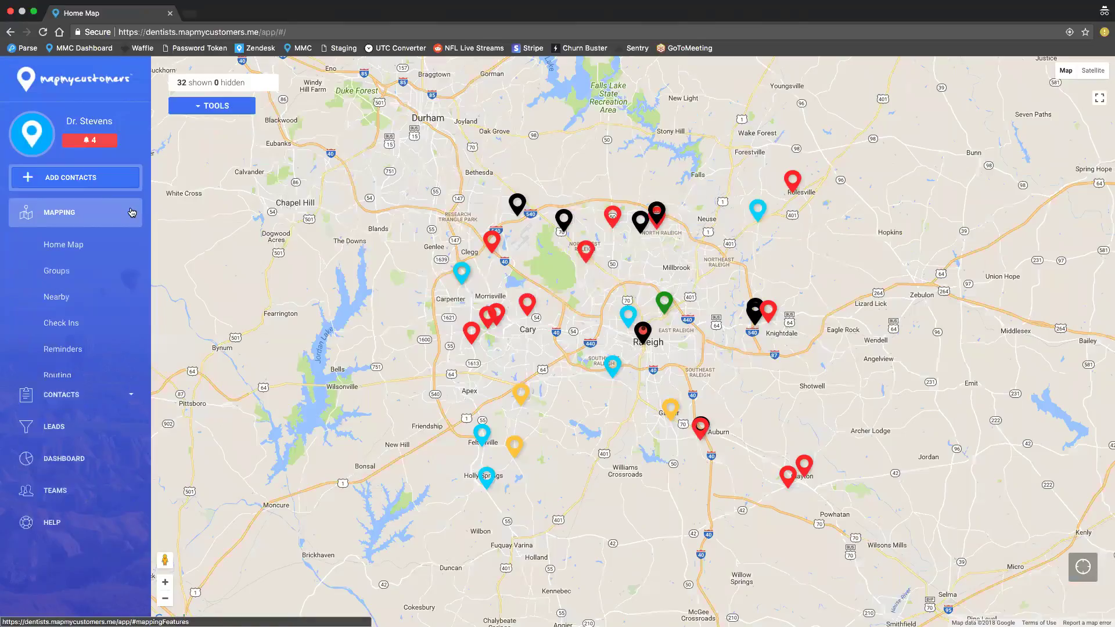
pyautogui.click(110, 273)
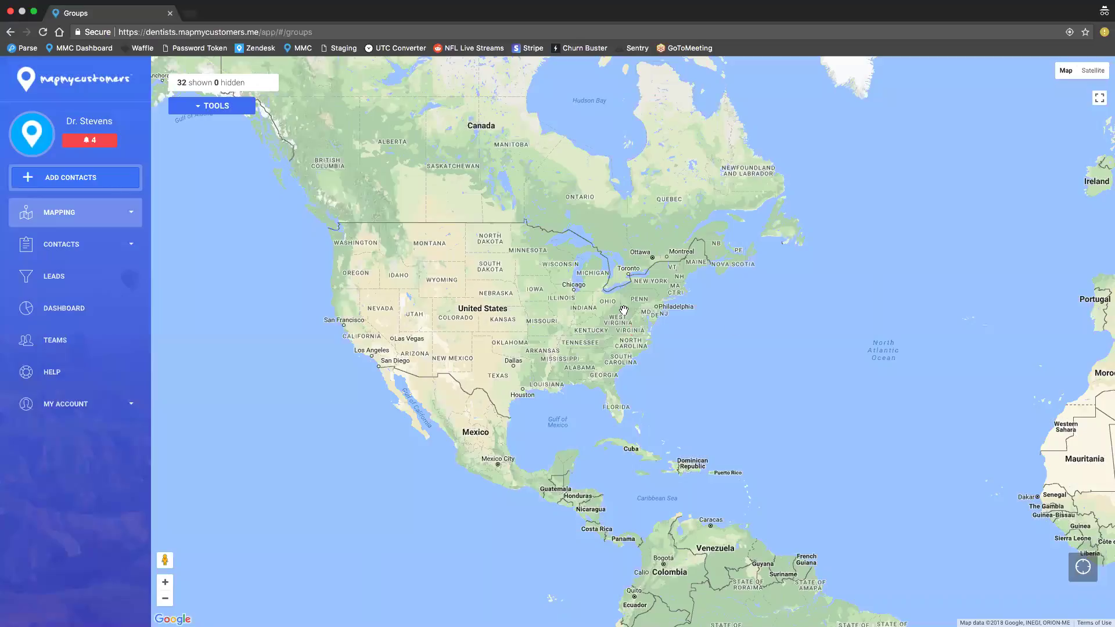
pyautogui.scroll(-5, 734, 327)
pyautogui.scroll(-3, 734, 327)
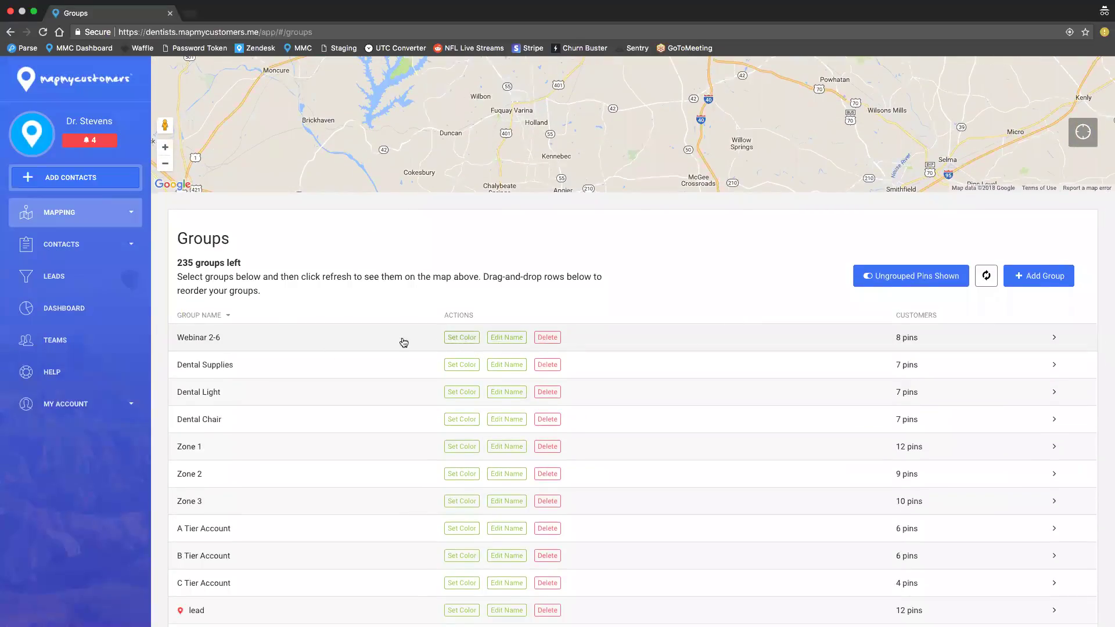
pyautogui.click(470, 337)
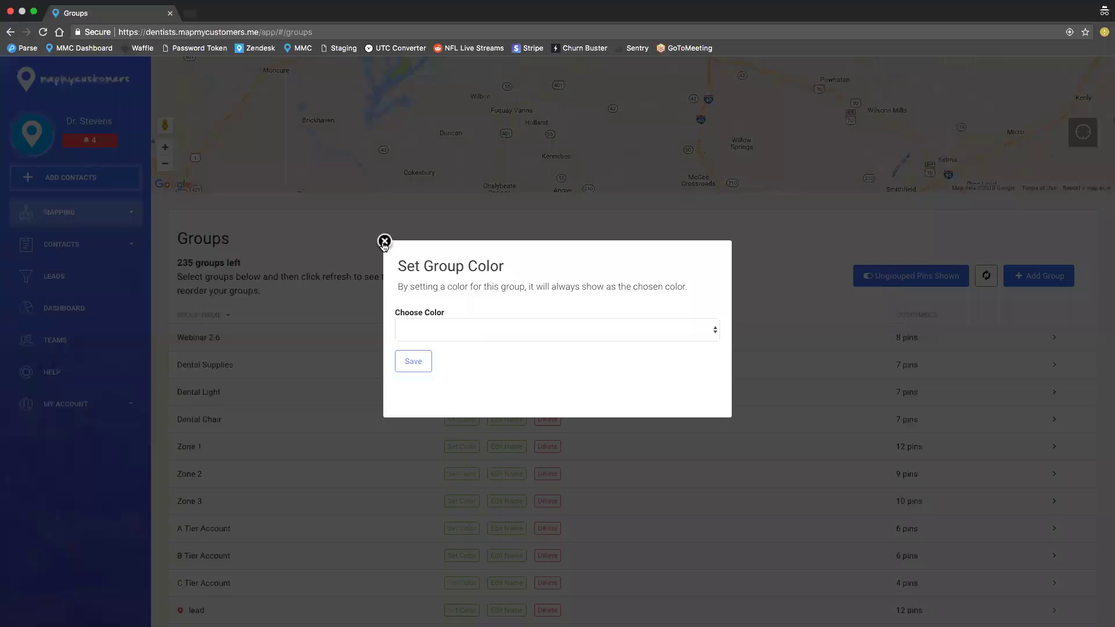
pyautogui.click(385, 241)
# Examine the color choices available for the lead group
pyautogui.scroll(-3, 361, 447)
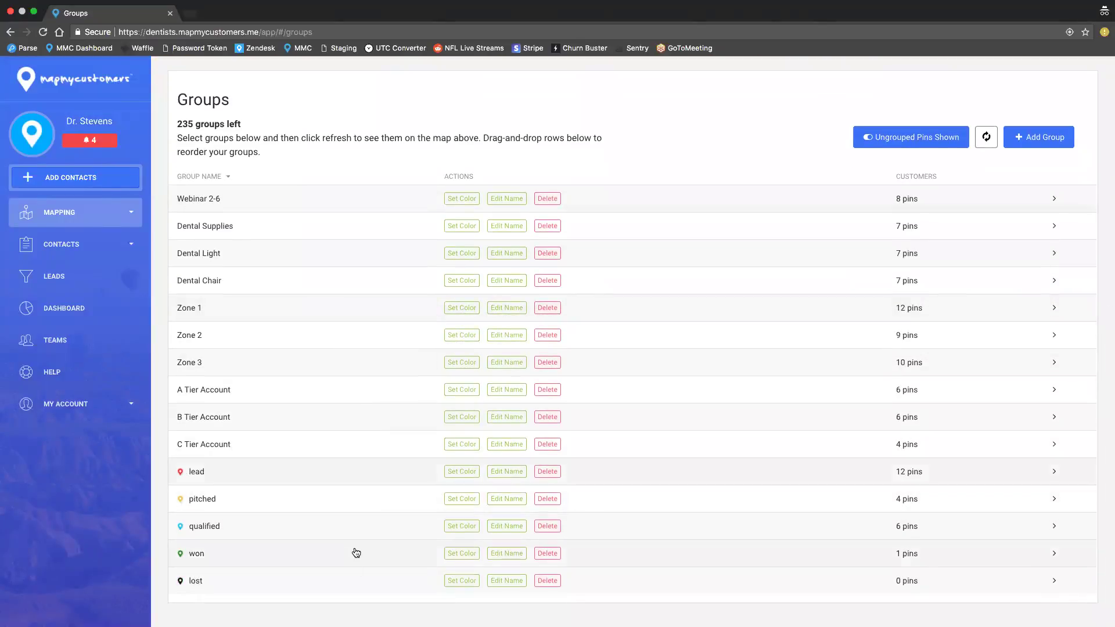
pyautogui.click(465, 472)
pyautogui.click(485, 339)
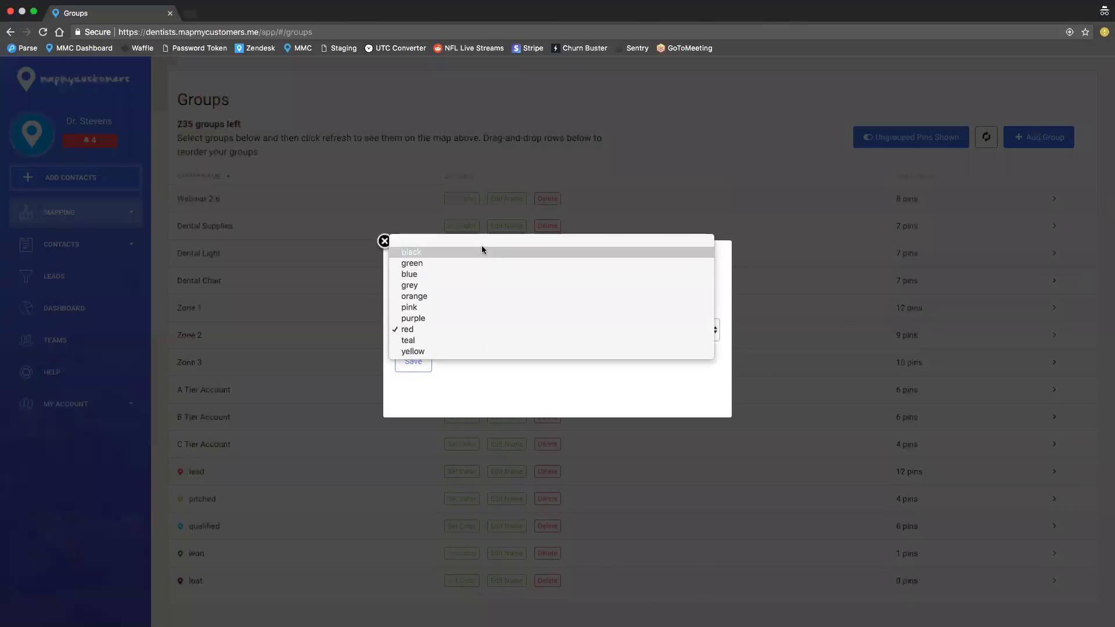
pyautogui.click(441, 386)
pyautogui.click(384, 240)
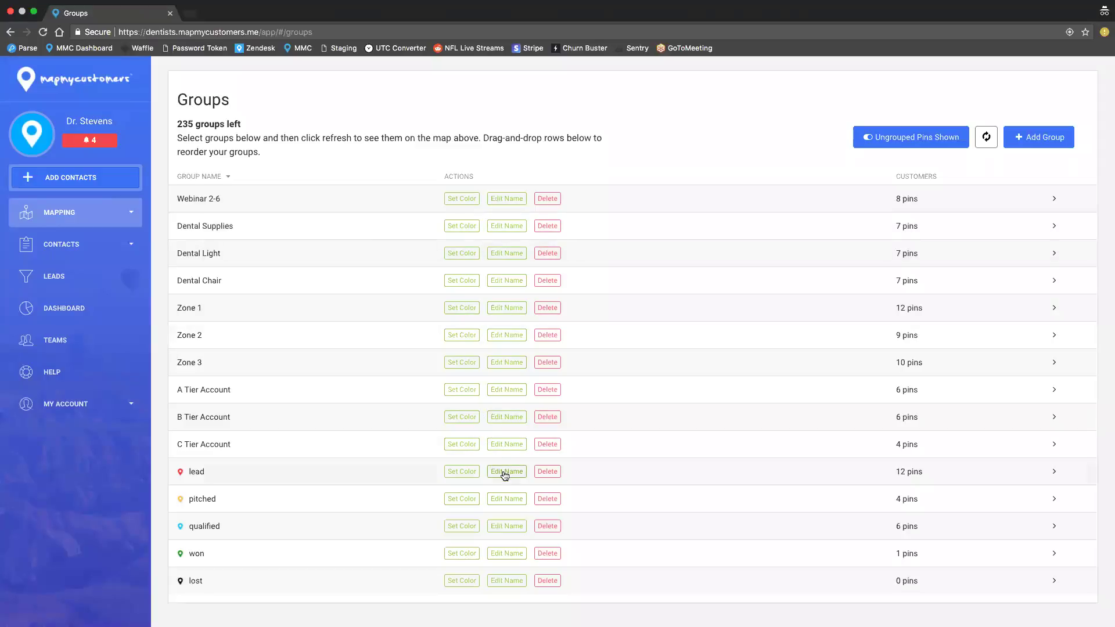
# Rename the Zone 3 group to Zone C
pyautogui.click(497, 364)
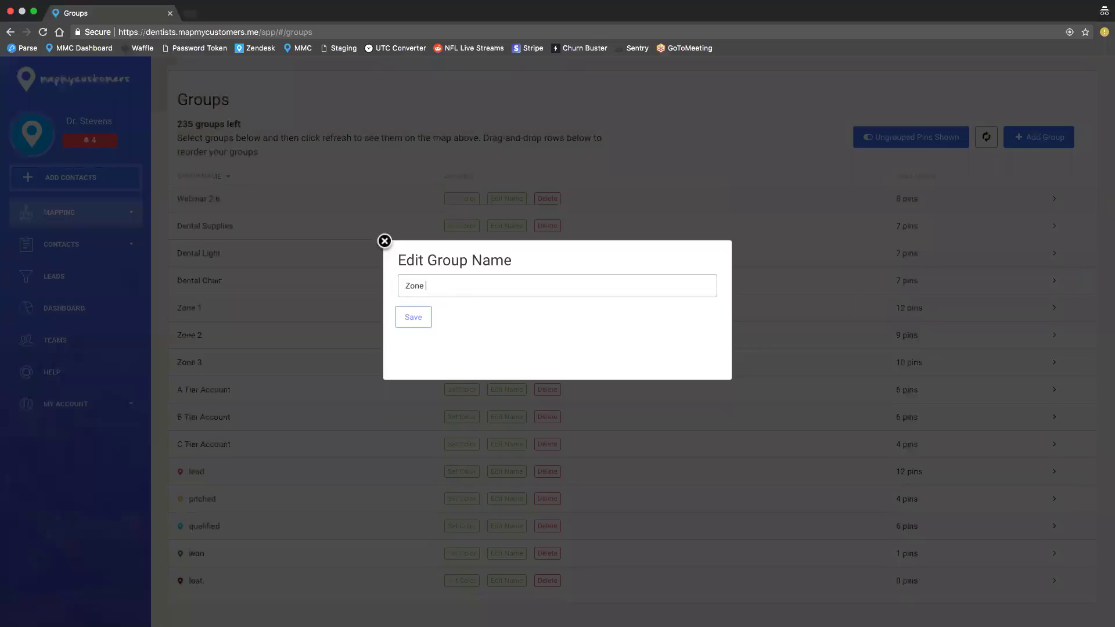
pyautogui.write('C')
pyautogui.click(414, 317)
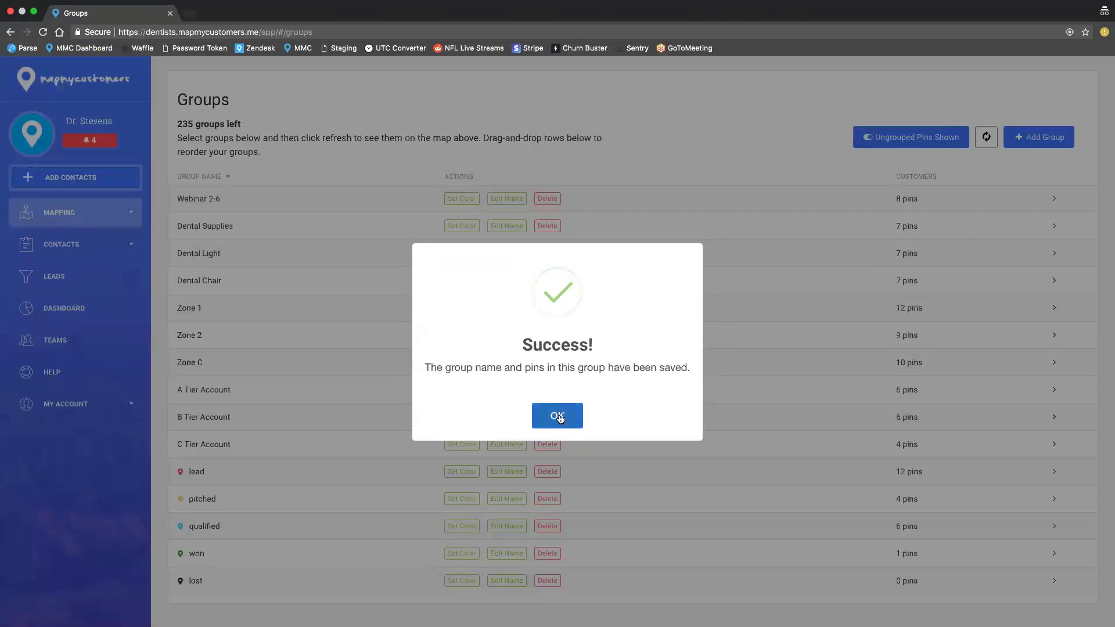
pyautogui.click(557, 416)
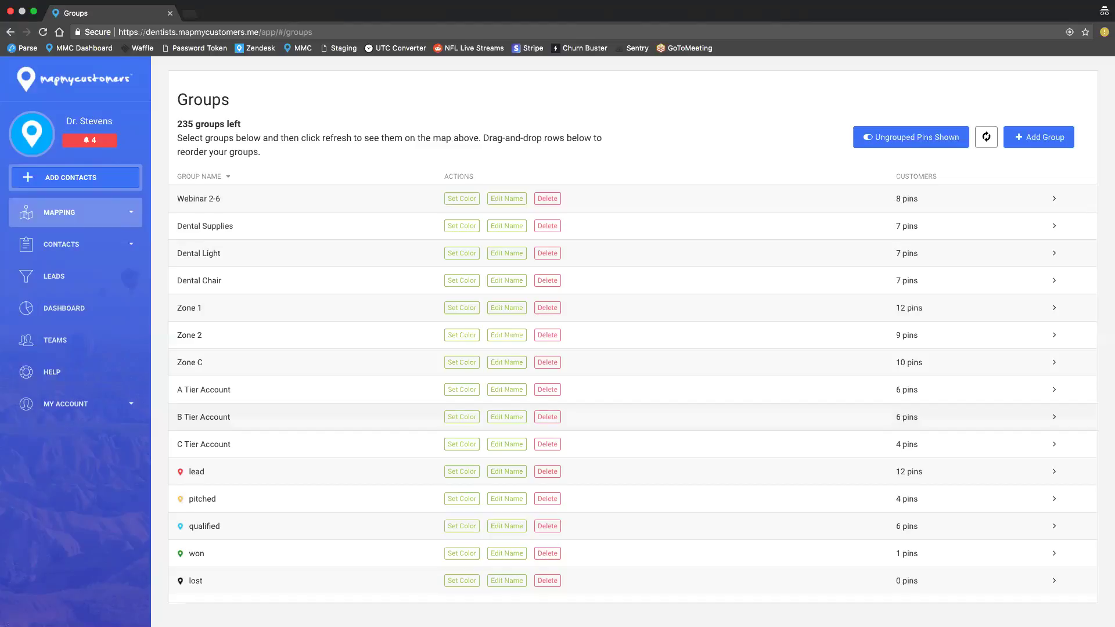
# Open the Routing page and start a new route named webinar
pyautogui.click(116, 212)
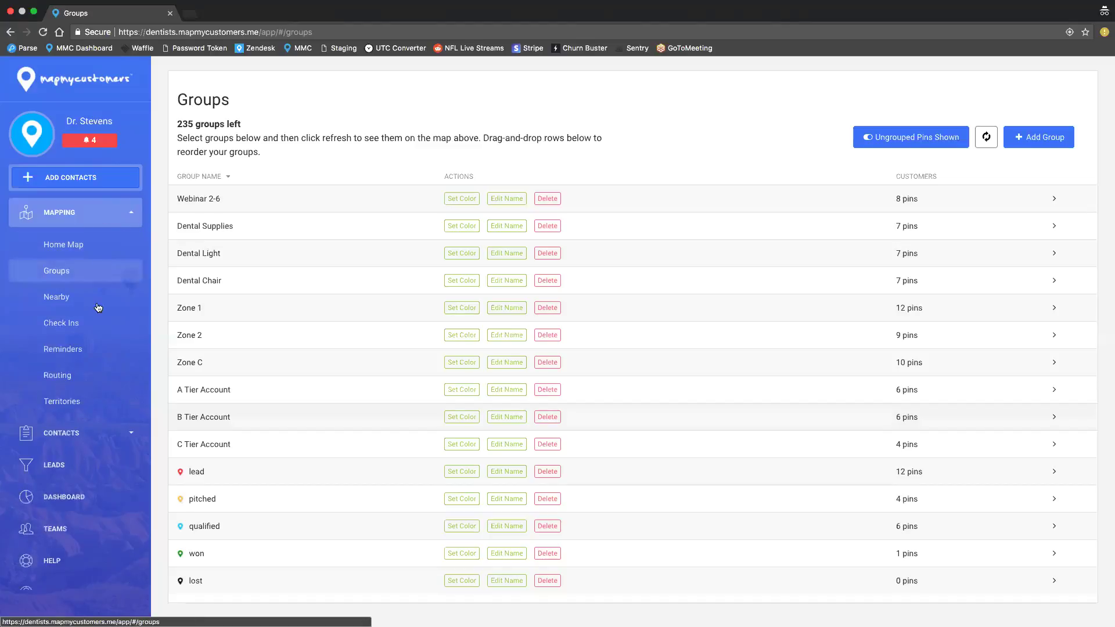
pyautogui.click(57, 375)
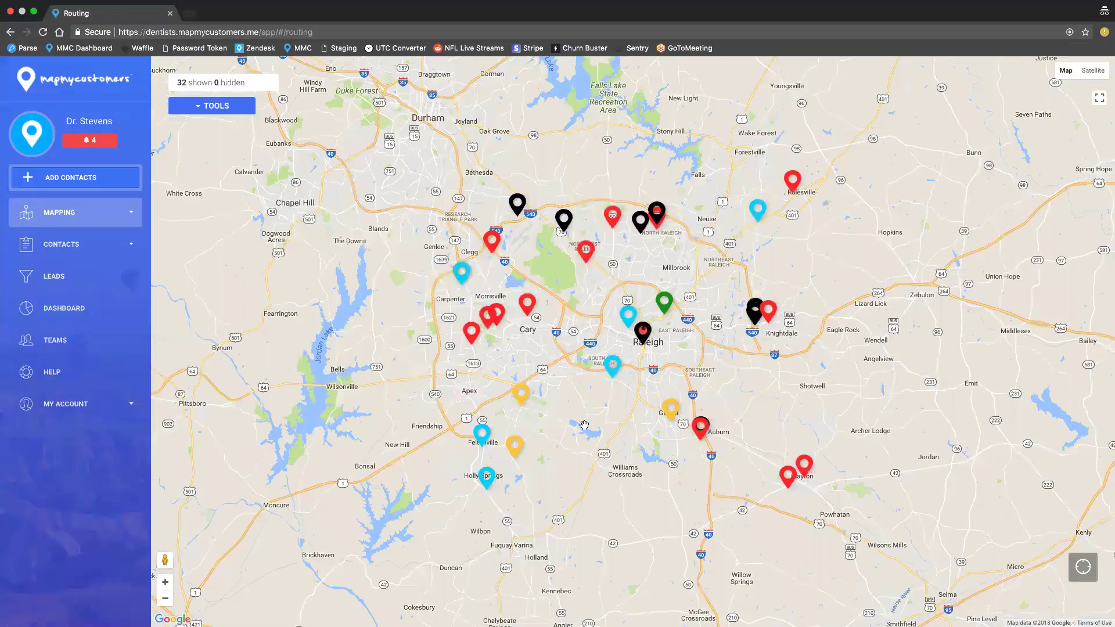
pyautogui.scroll(-5, 594, 431)
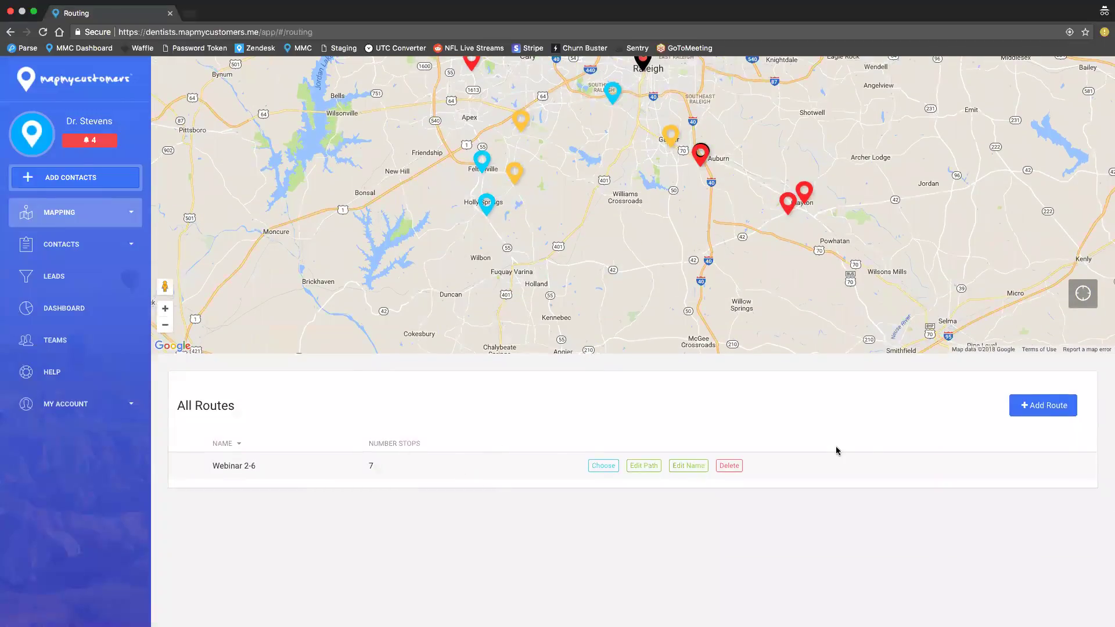
pyautogui.click(1023, 416)
pyautogui.click(619, 424)
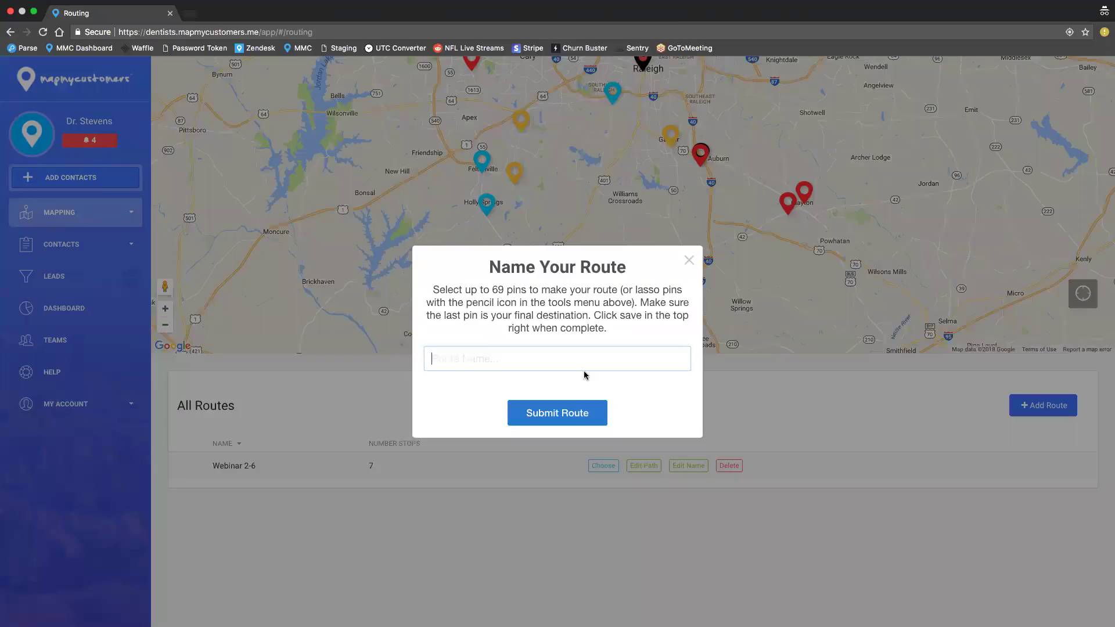
pyautogui.write('webinar')
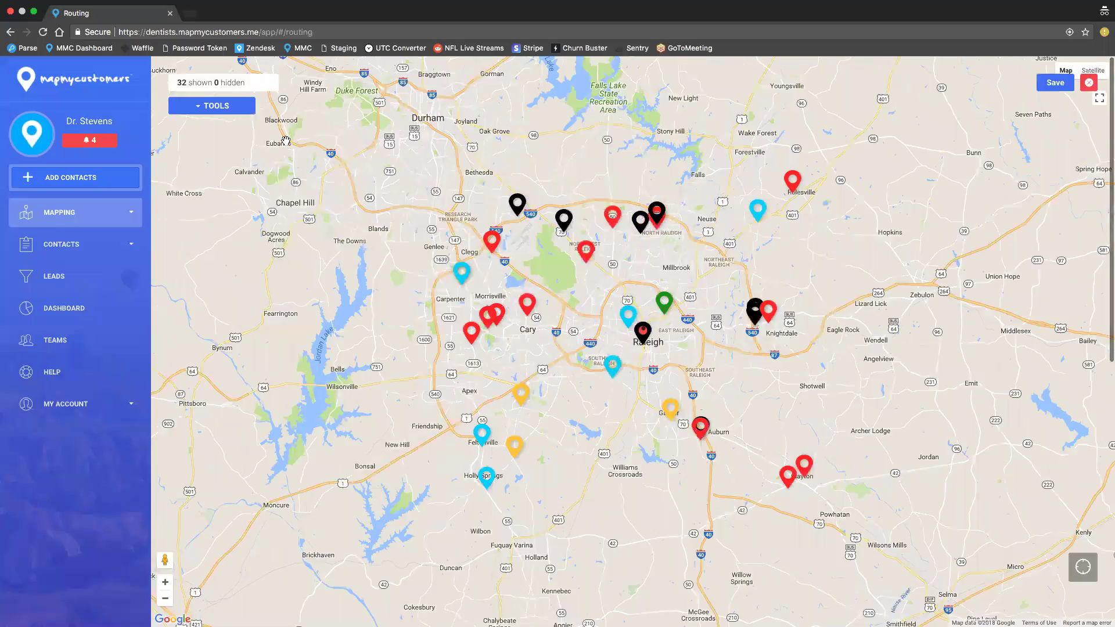
# Try to create an optimized route through five pins west of Raleigh, running south to Feltonville, and discard it
pyautogui.click(517, 204)
pyautogui.click(492, 241)
pyautogui.click(461, 273)
pyautogui.click(469, 331)
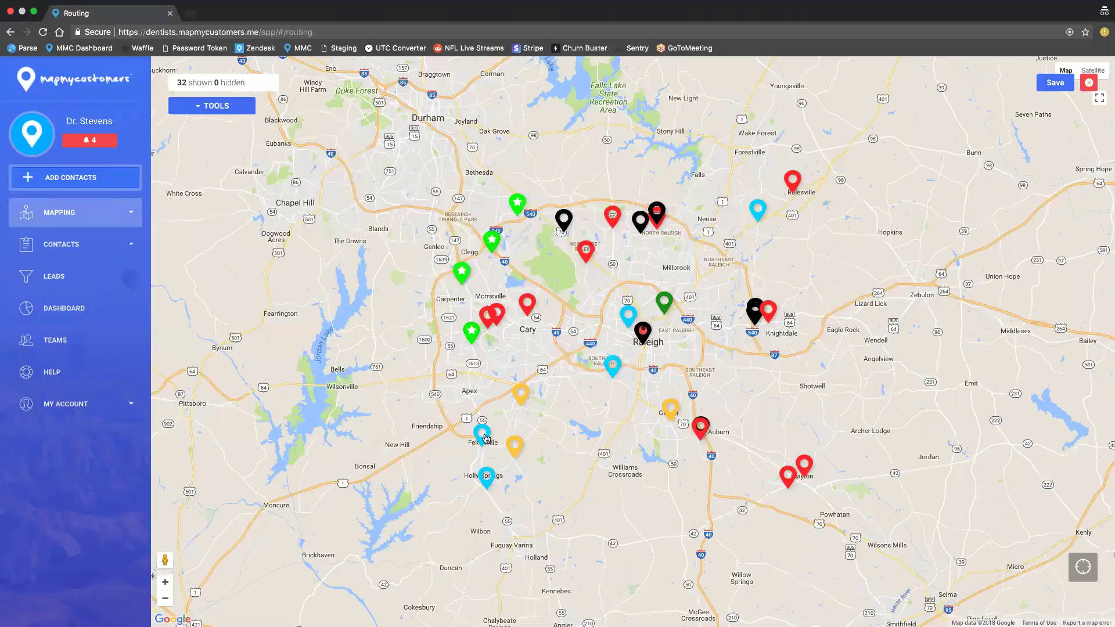
pyautogui.click(1056, 85)
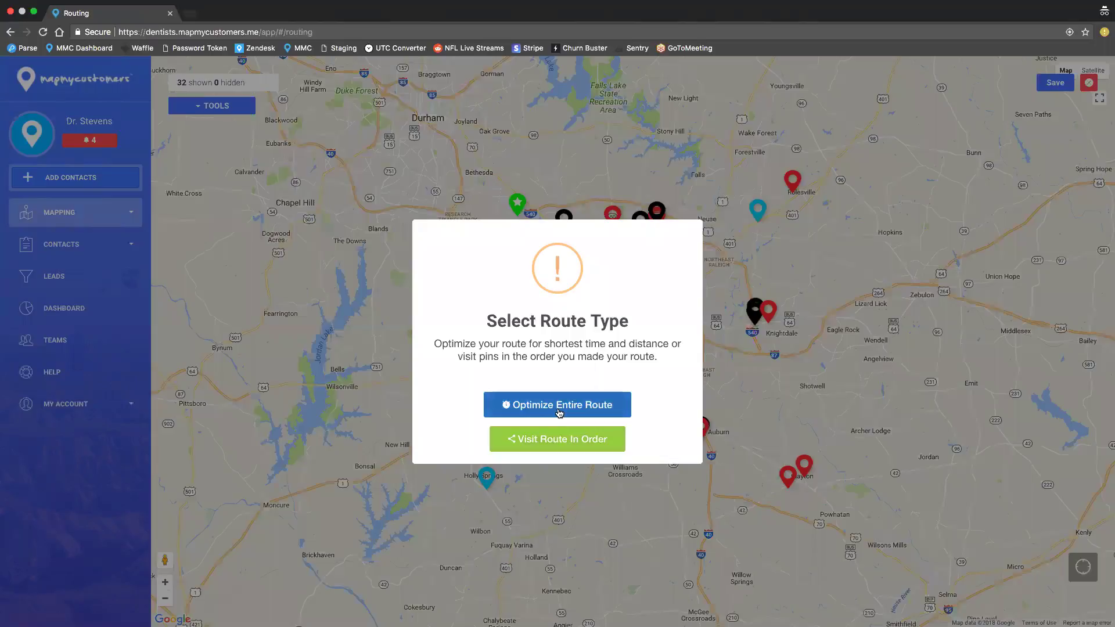
pyautogui.click(559, 412)
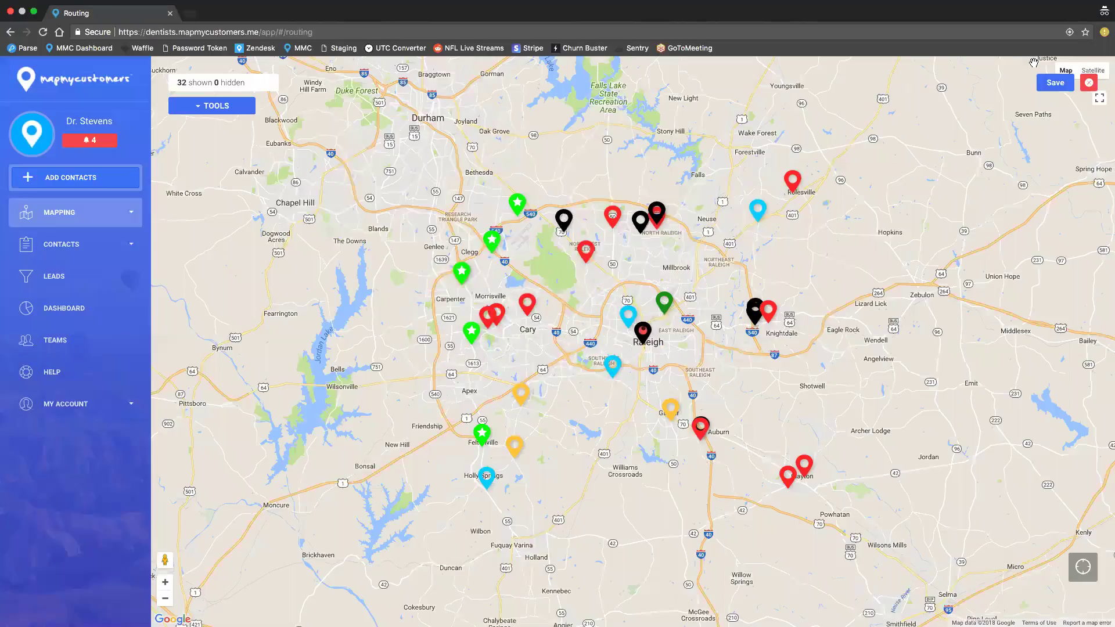
pyautogui.click(1090, 85)
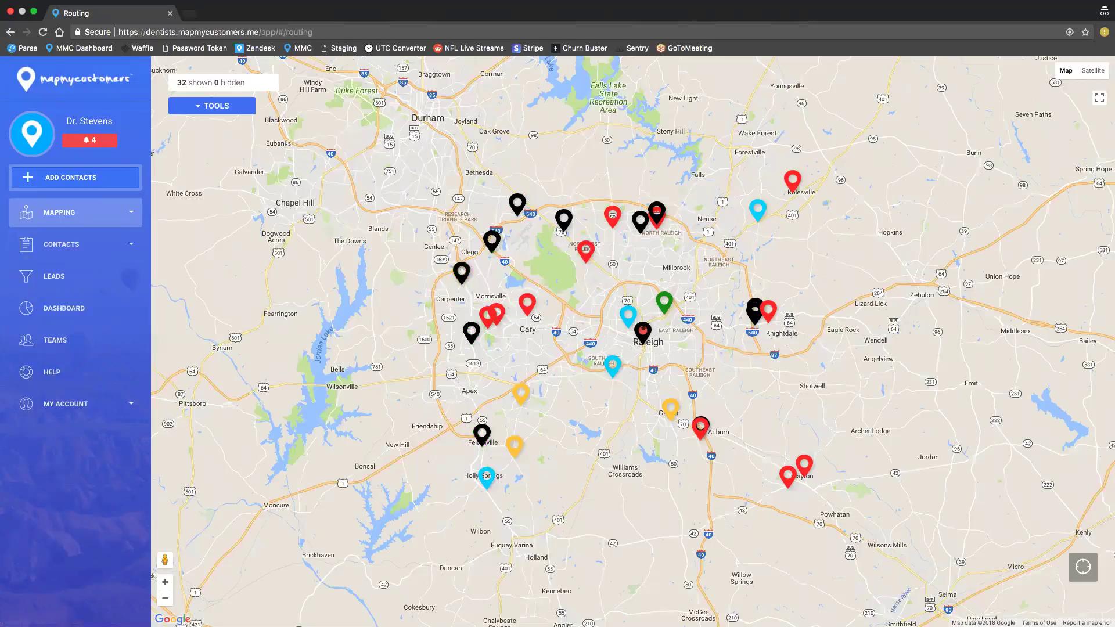
# Open the All Contacts list and sort it by Address A-Z
pyautogui.click(61, 244)
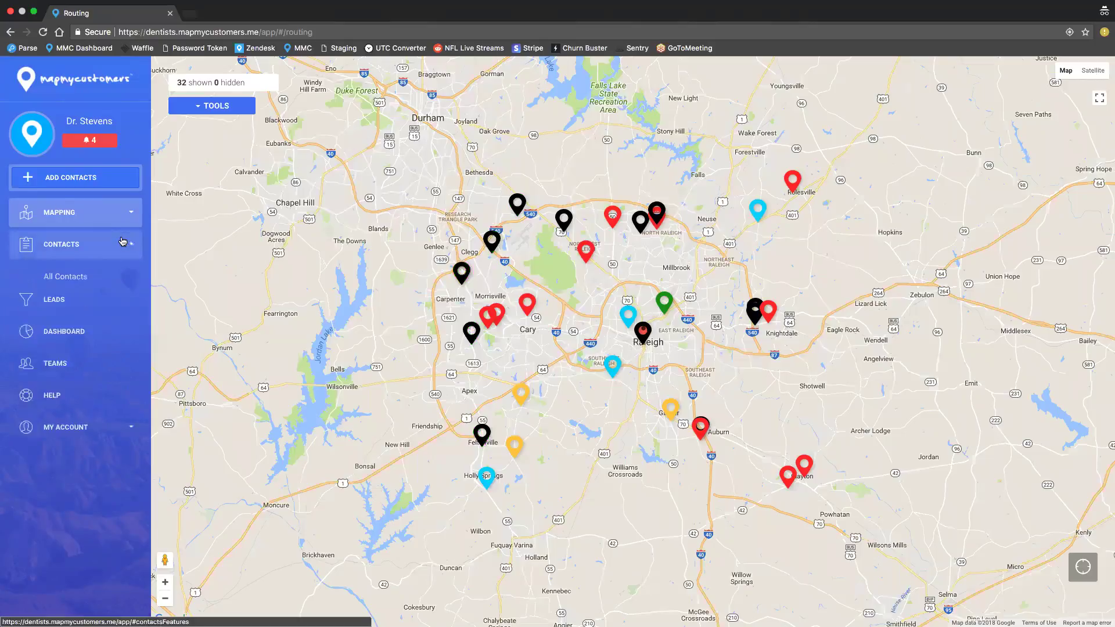
pyautogui.click(65, 276)
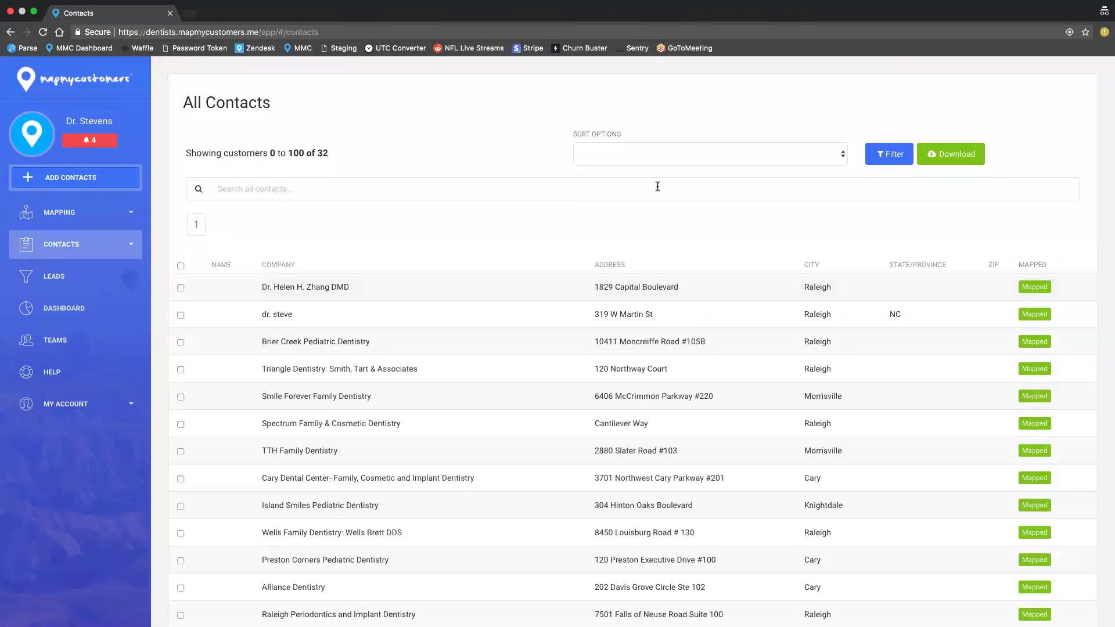
pyautogui.click(722, 161)
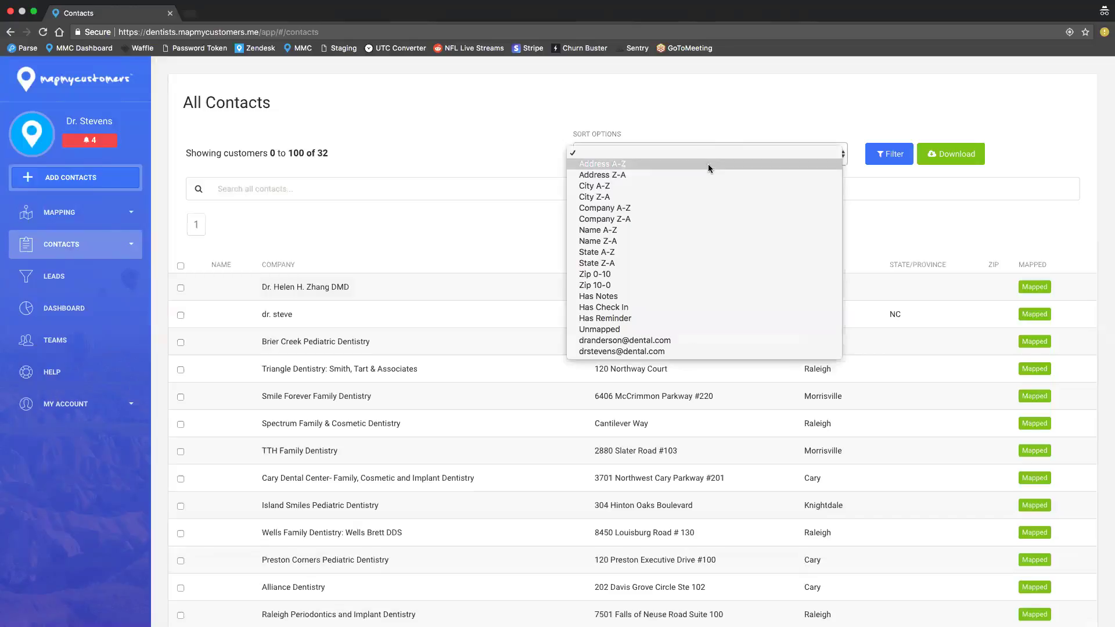
pyautogui.click(709, 164)
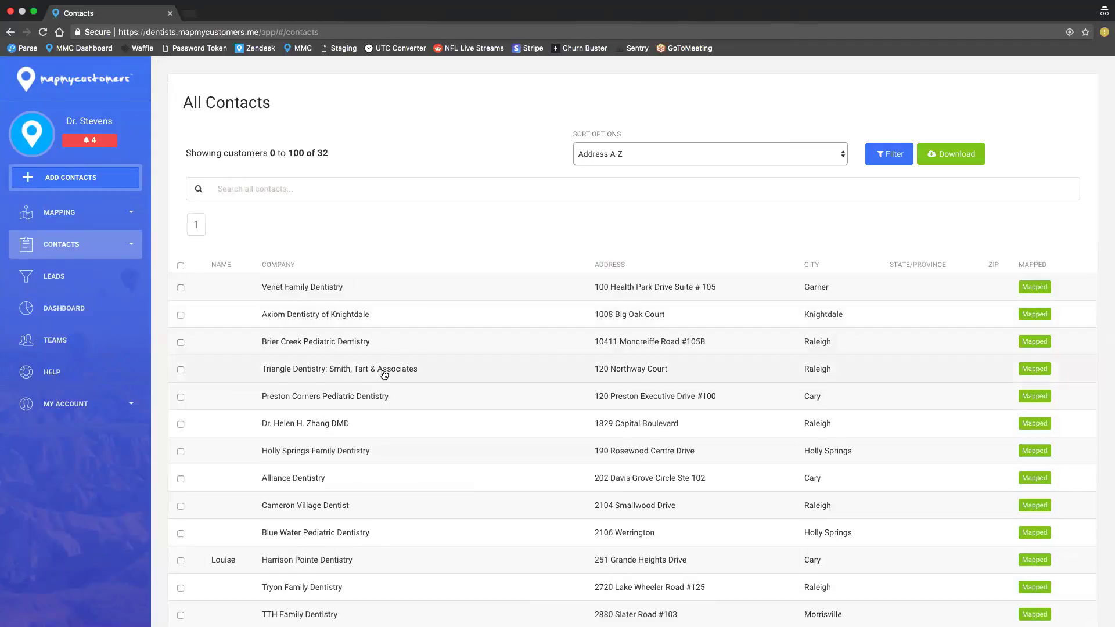
# Select Preston Corners Pediatric Dentistry, Lane & Associates Family Dentistry - Knightdale and McCrimmon Family Dentistry, and examine the bulk group, color and route options
pyautogui.click(181, 398)
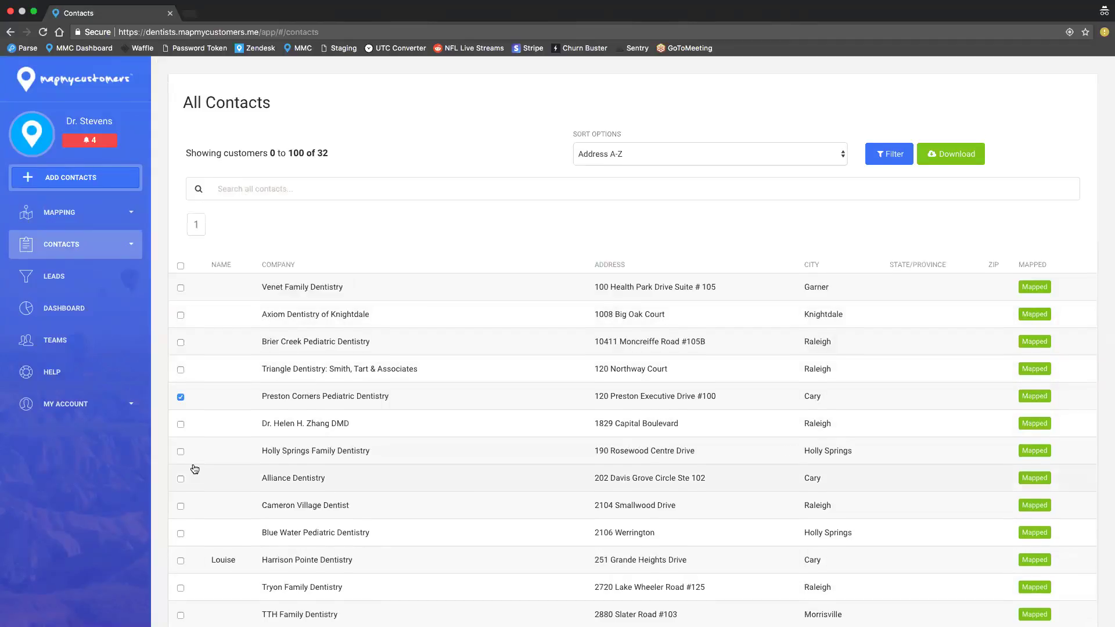
pyautogui.scroll(-5, 184, 439)
pyautogui.click(181, 436)
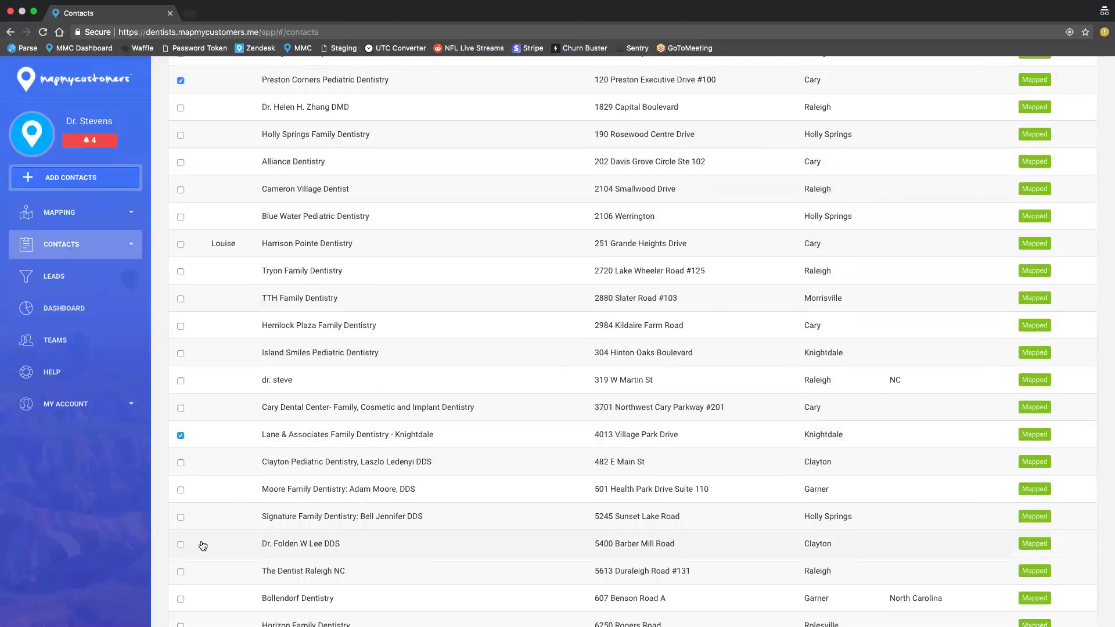
pyautogui.scroll(-2, 186, 476)
pyautogui.click(180, 509)
pyautogui.scroll(-3, 272, 523)
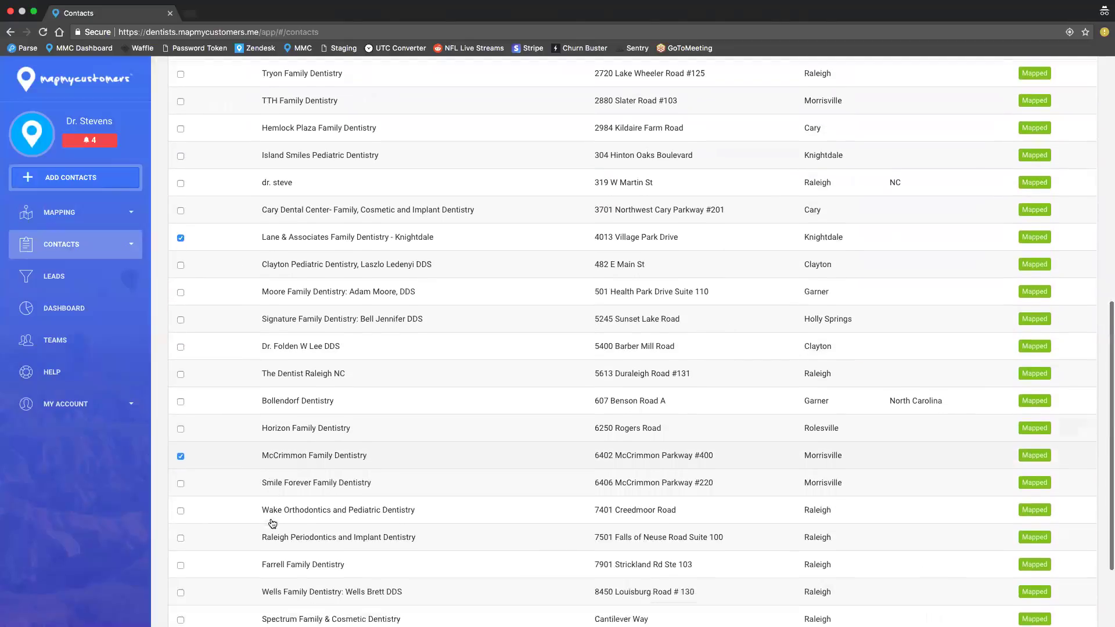
pyautogui.click(190, 530)
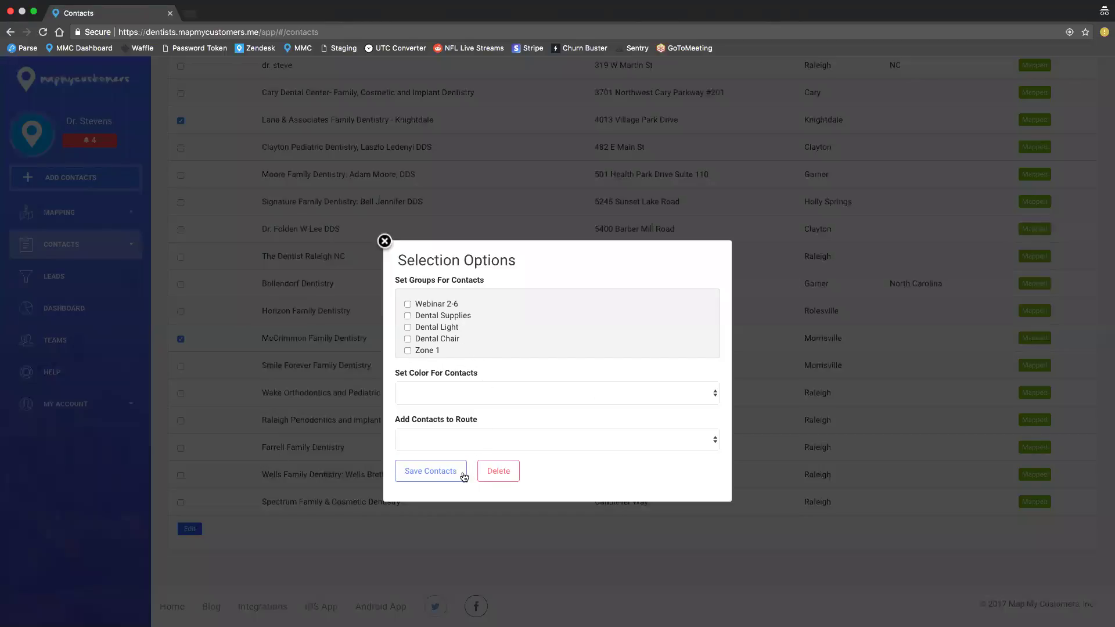
pyautogui.click(385, 243)
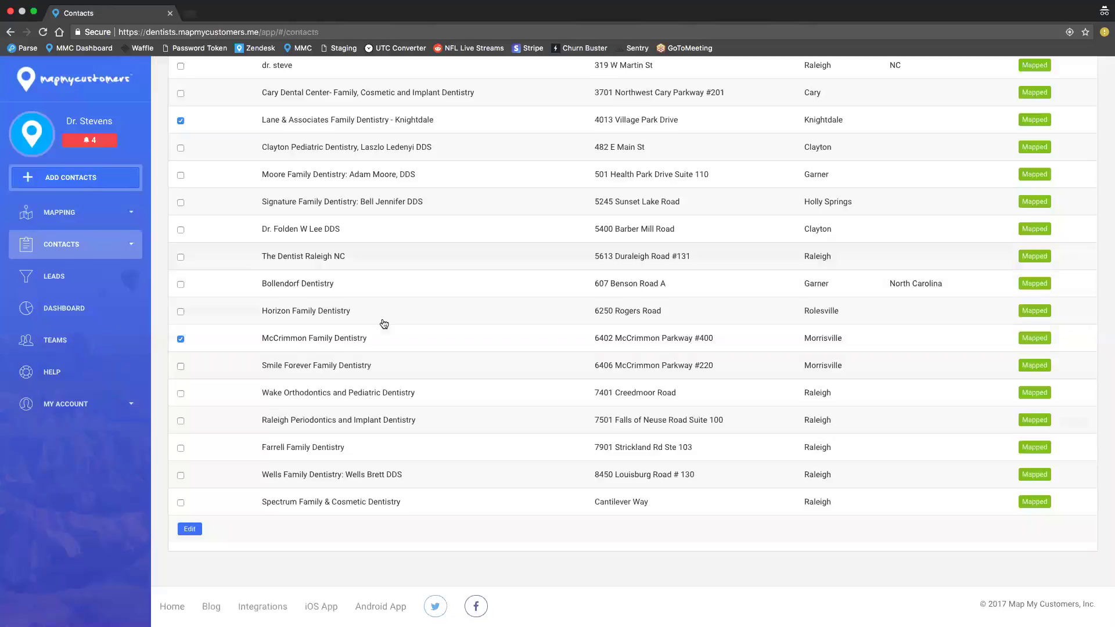
# Add the Horizon Family Dentistry contact to the Webinar 2-6 route, and save and close its customer record
pyautogui.click(348, 312)
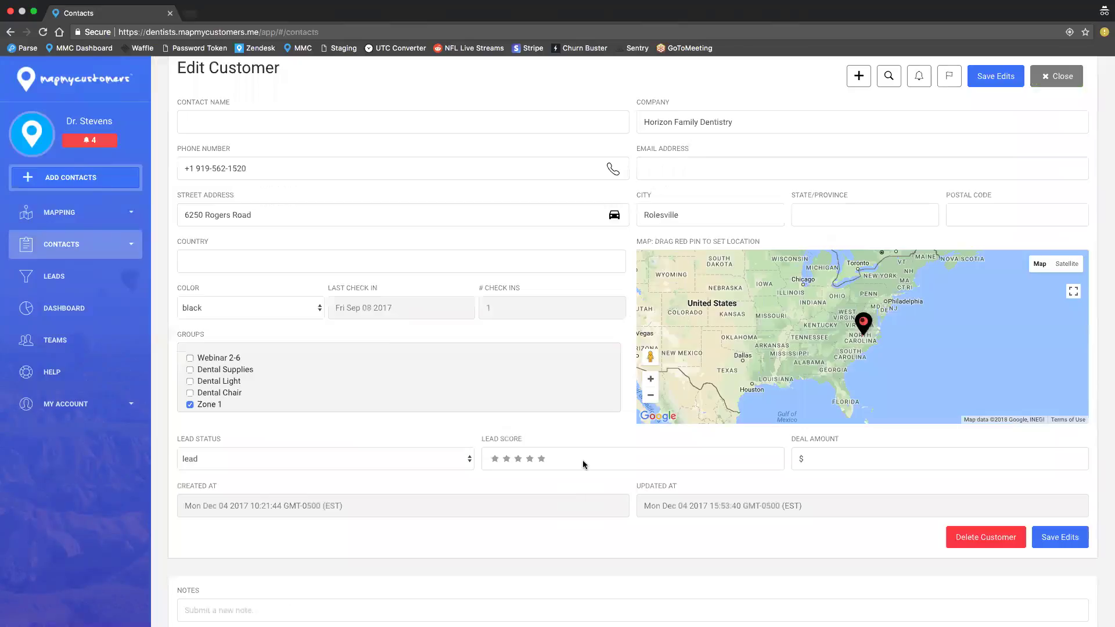
pyautogui.scroll(-5, 583, 460)
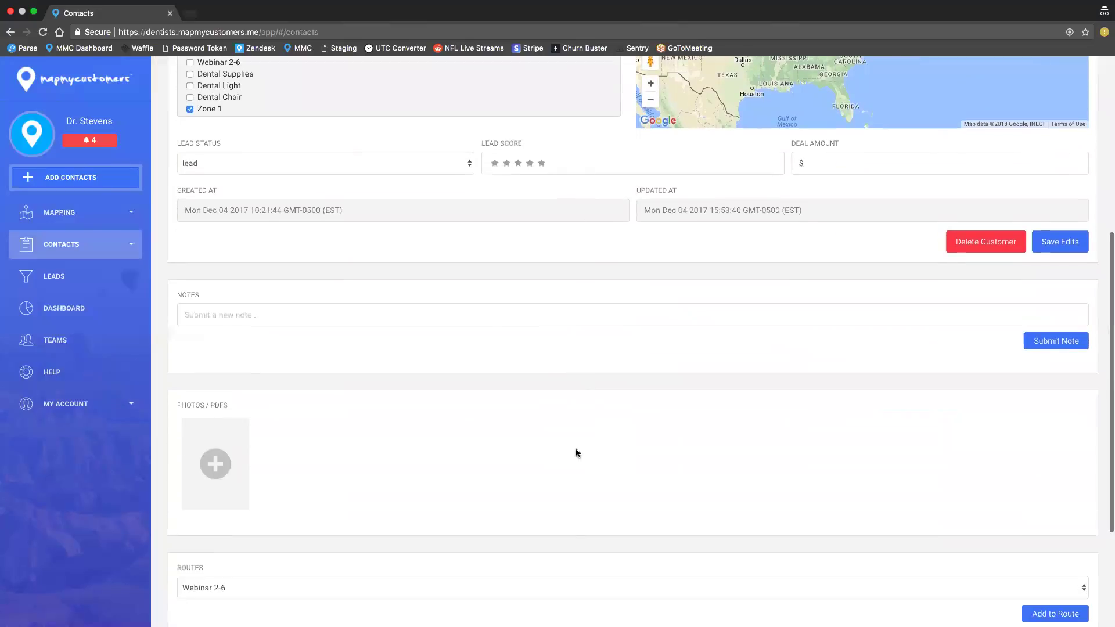
pyautogui.scroll(-3, 434, 427)
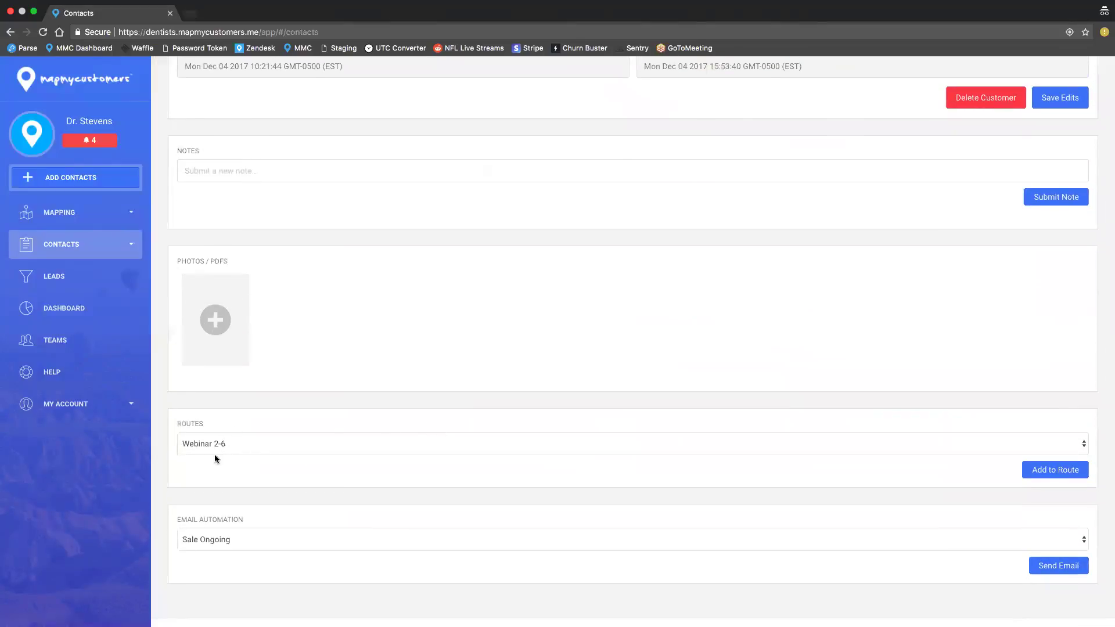
pyautogui.click(288, 446)
pyautogui.click(294, 475)
pyautogui.click(1045, 470)
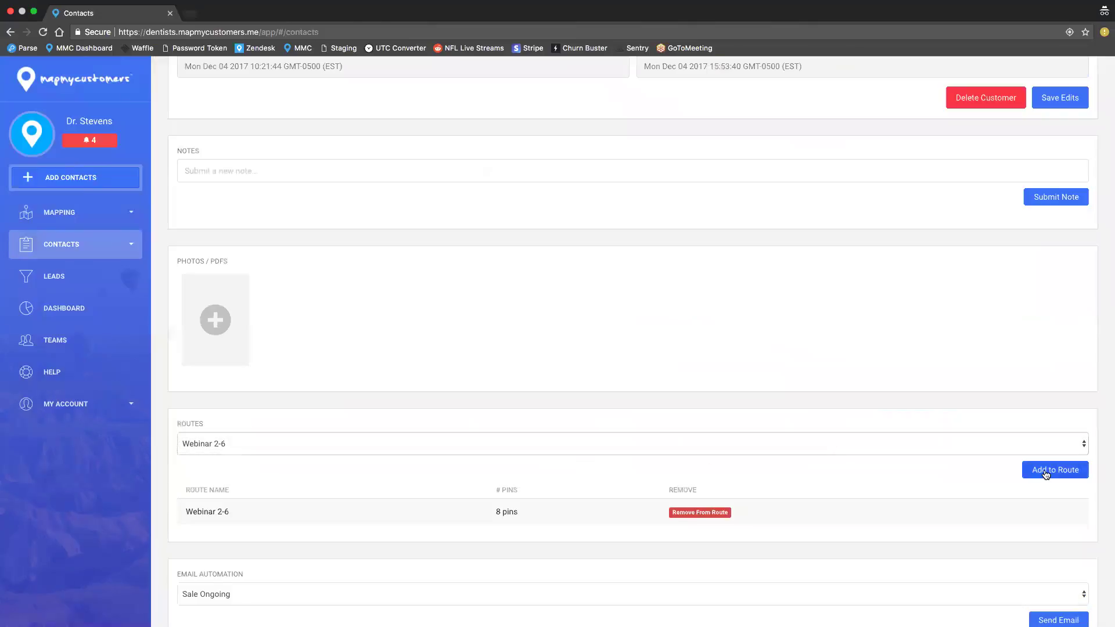
pyautogui.scroll(-3, 849, 474)
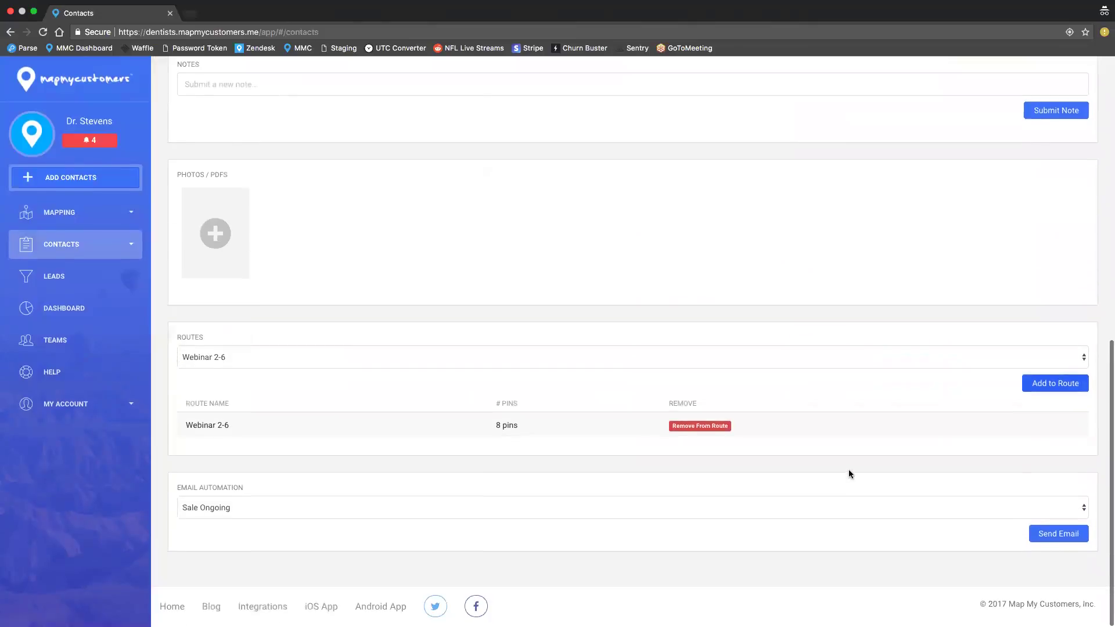
pyautogui.scroll(10, 990, 389)
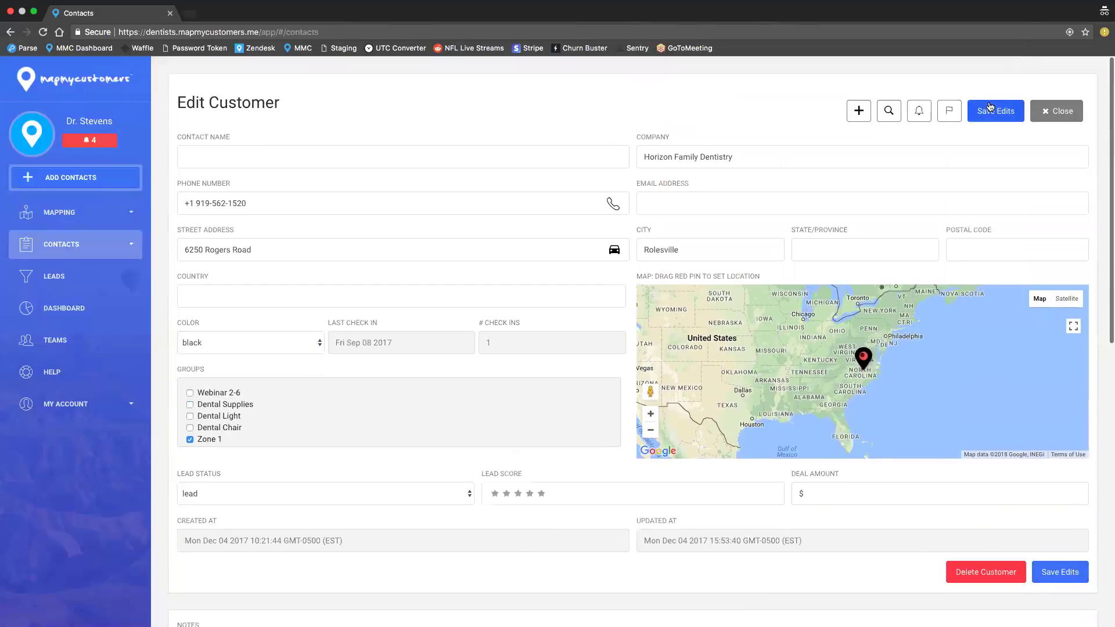
pyautogui.click(991, 108)
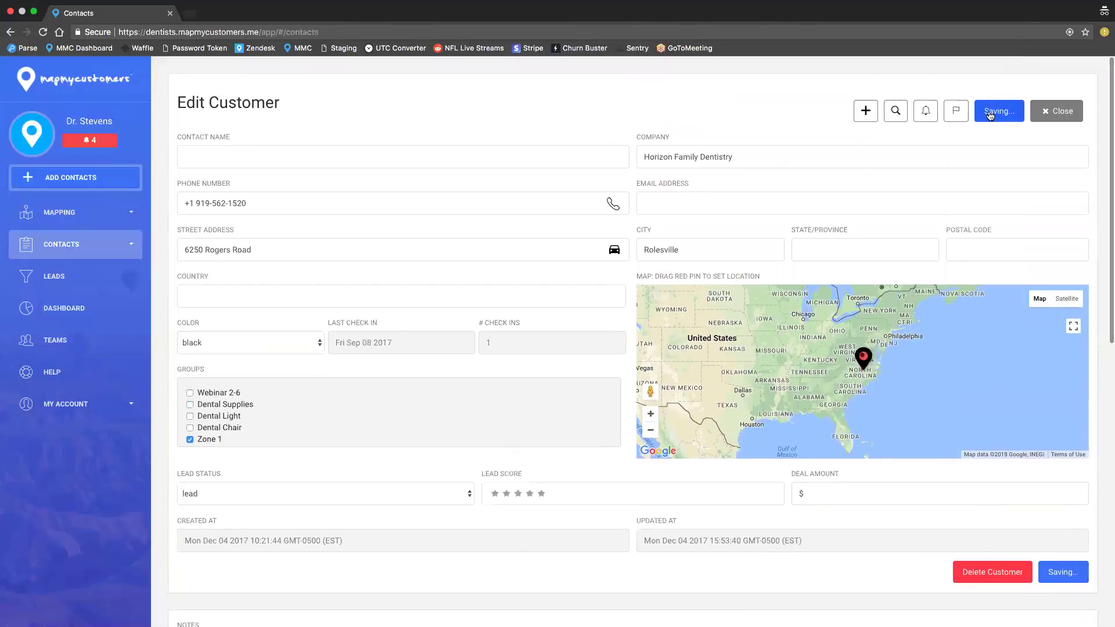
pyautogui.click(1054, 113)
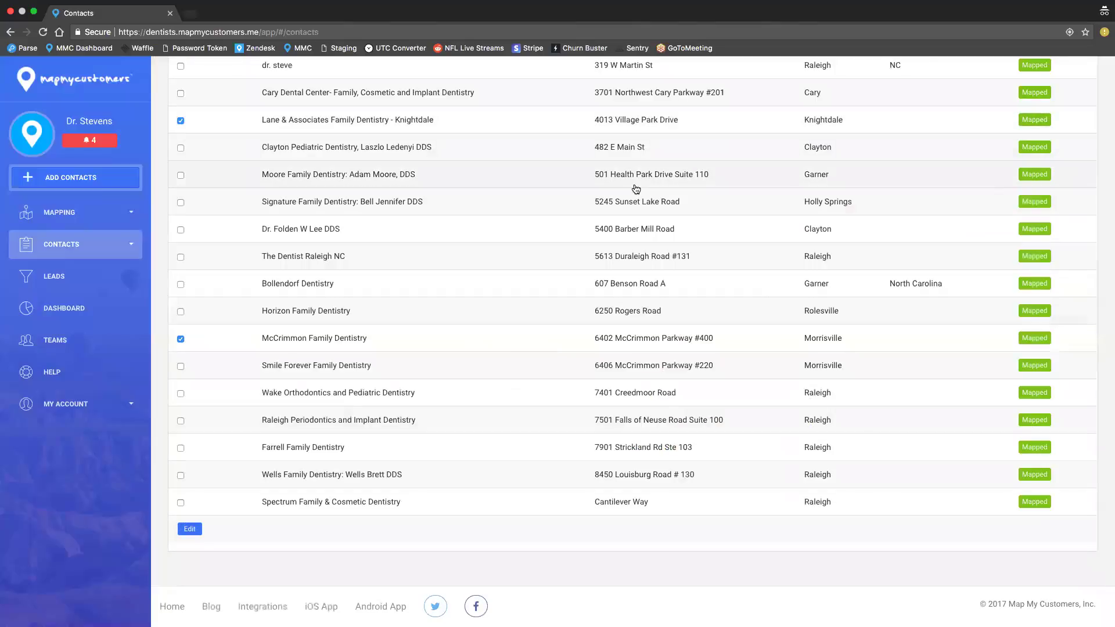